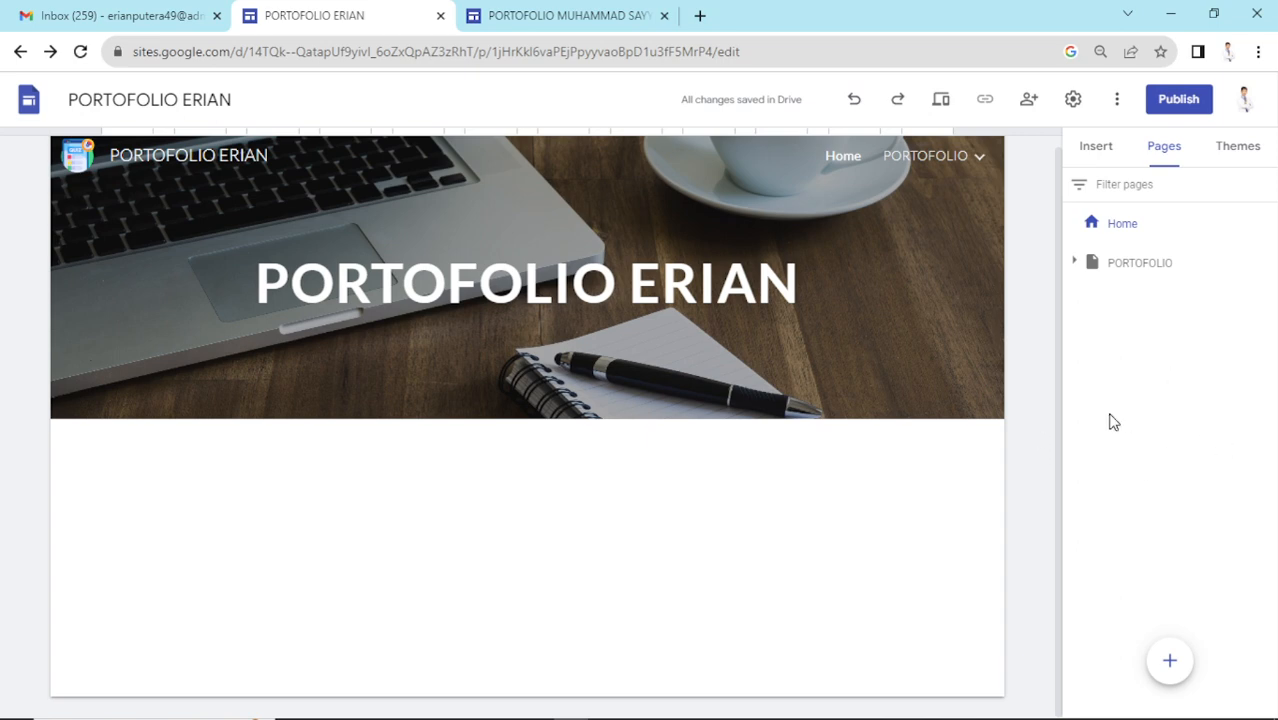
- Expand and collapse the PORTOFOLIO subpages, then zoom the screen to 200% with the magnifier
click(1075, 264)
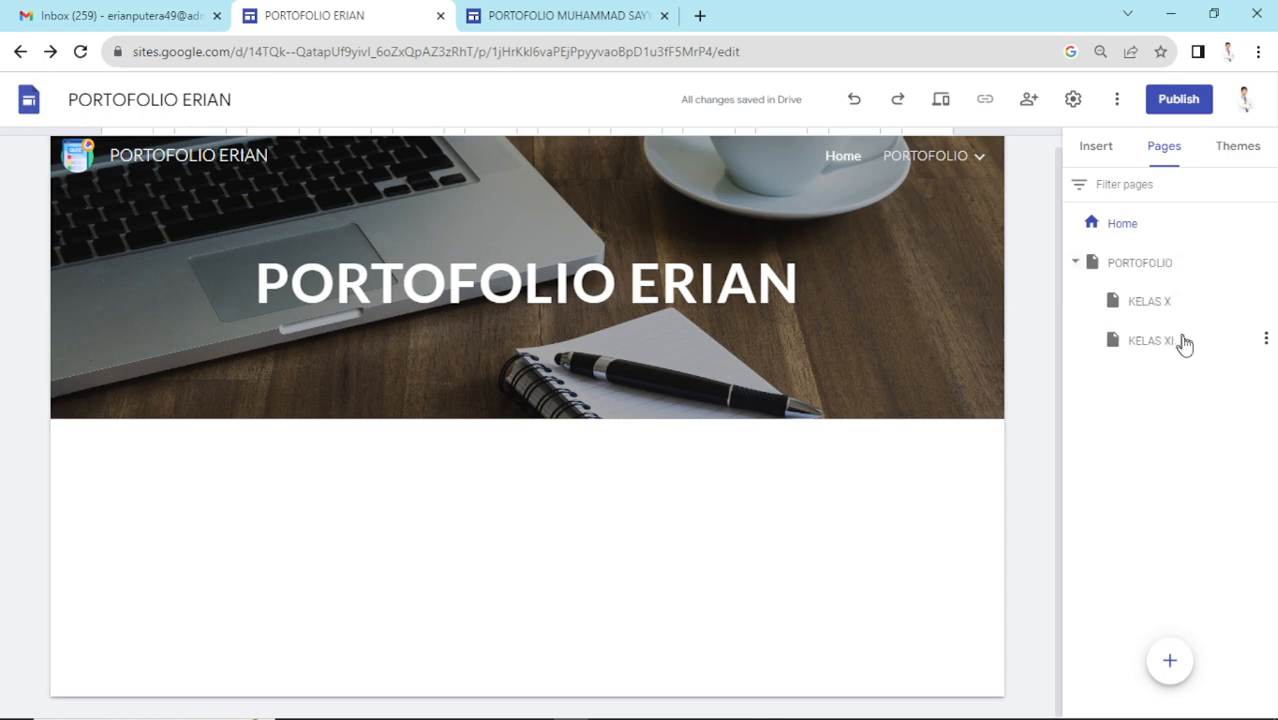
click(1073, 266)
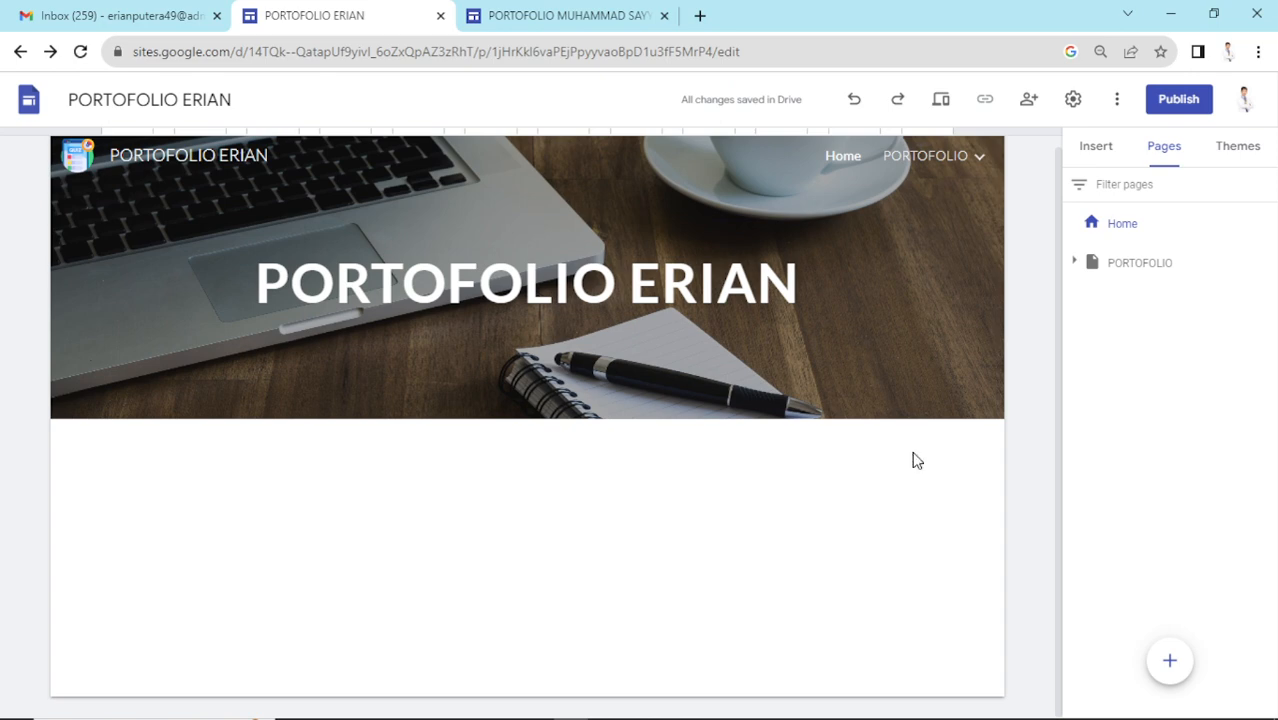
mouse_move(884, 711)
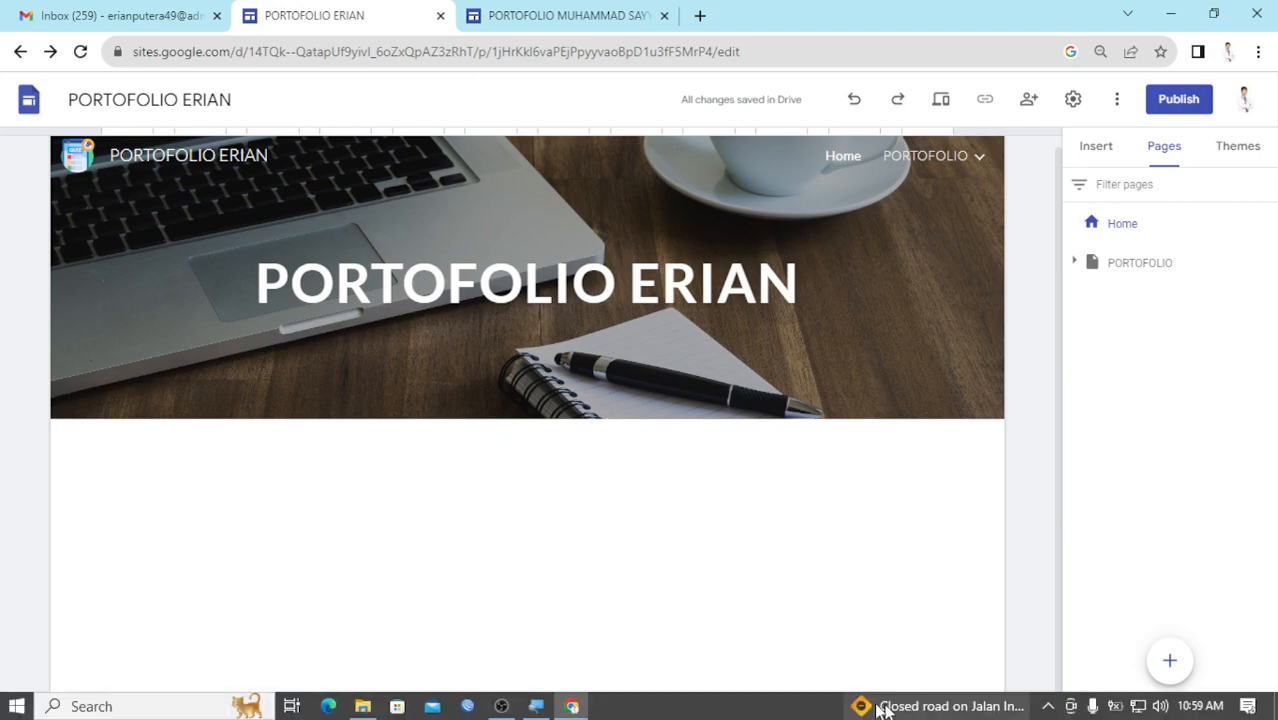
click(583, 708)
click(211, 285)
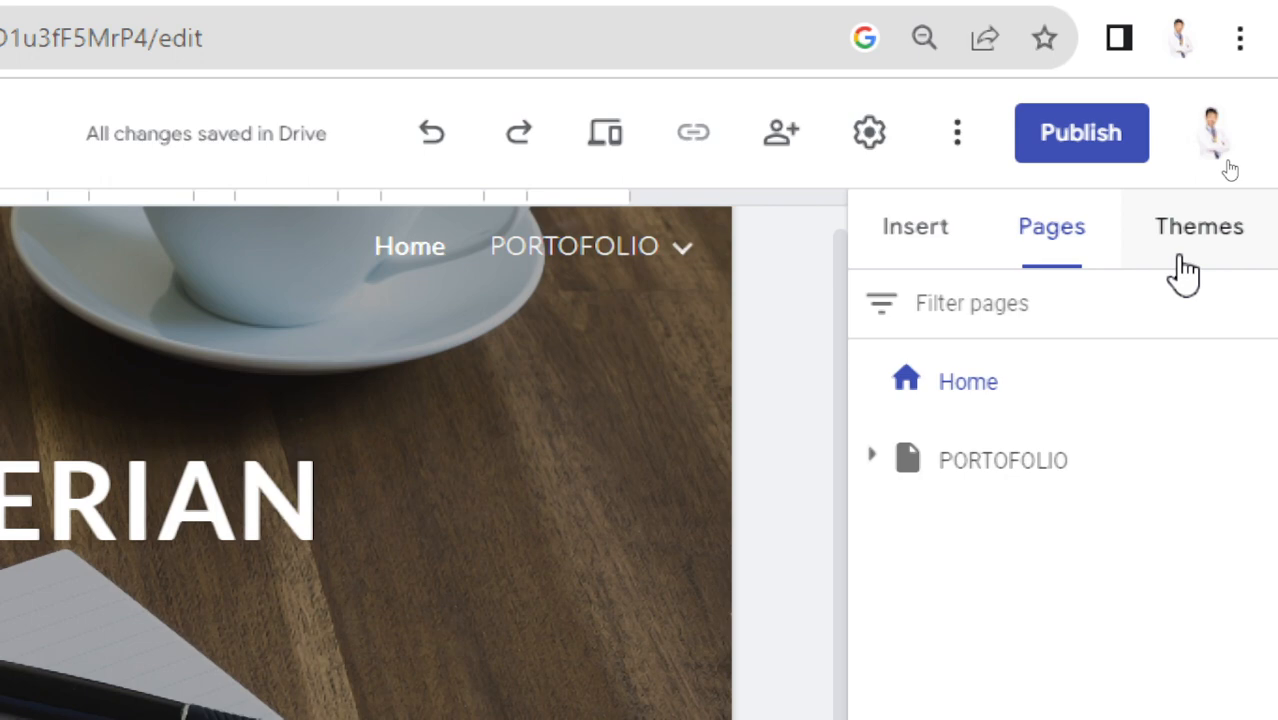
- Preview the Aristotle, Simple and Diplomat themes on the site
click(1185, 272)
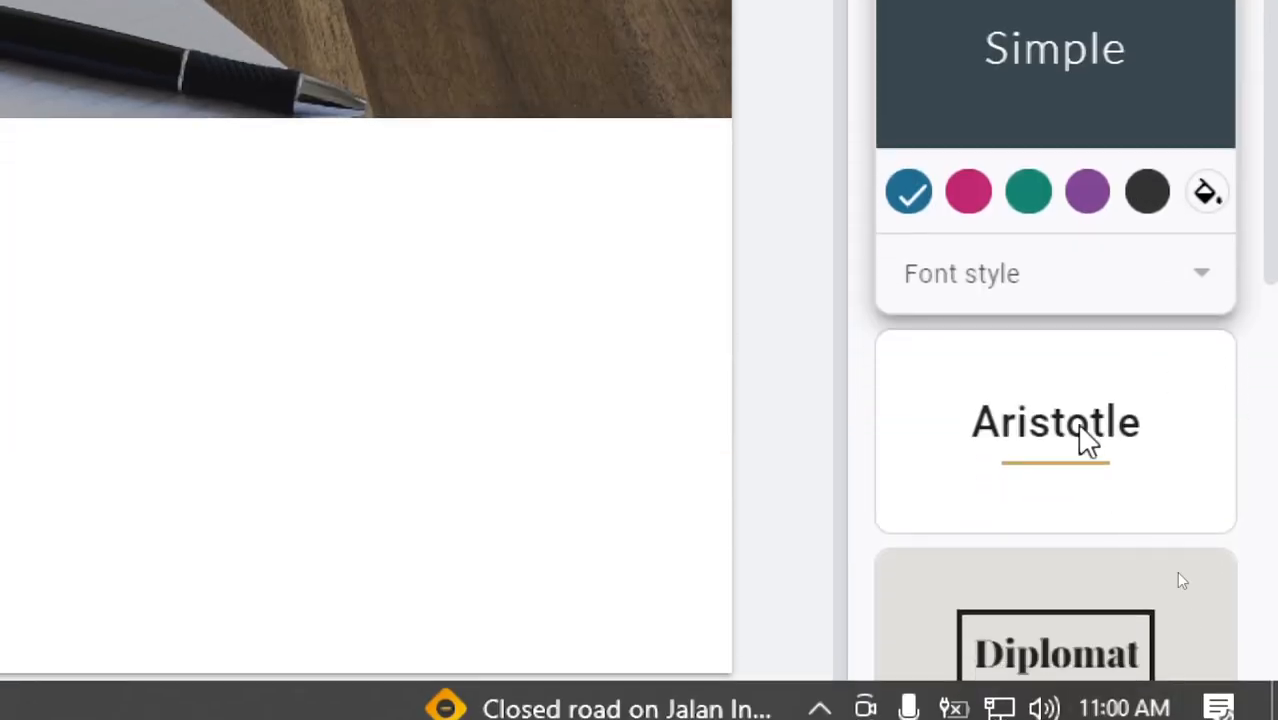
scroll(1176, 571, down, 2)
click(1093, 268)
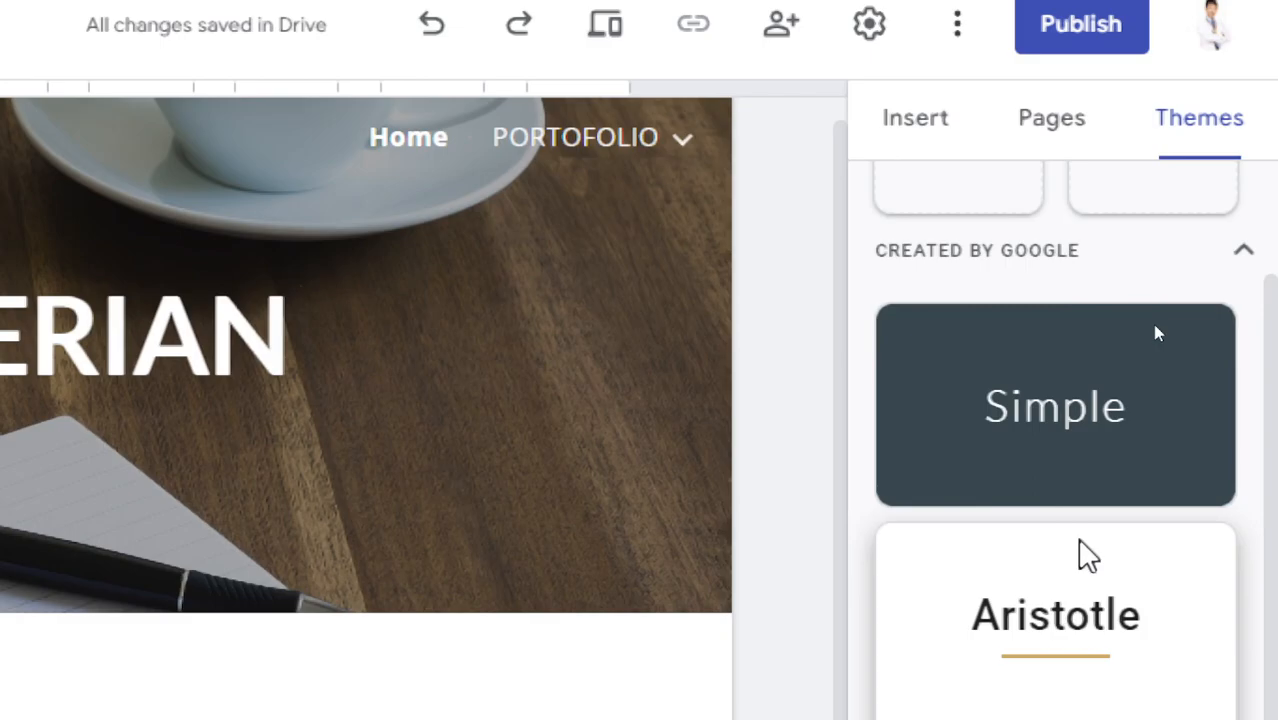
click(1150, 322)
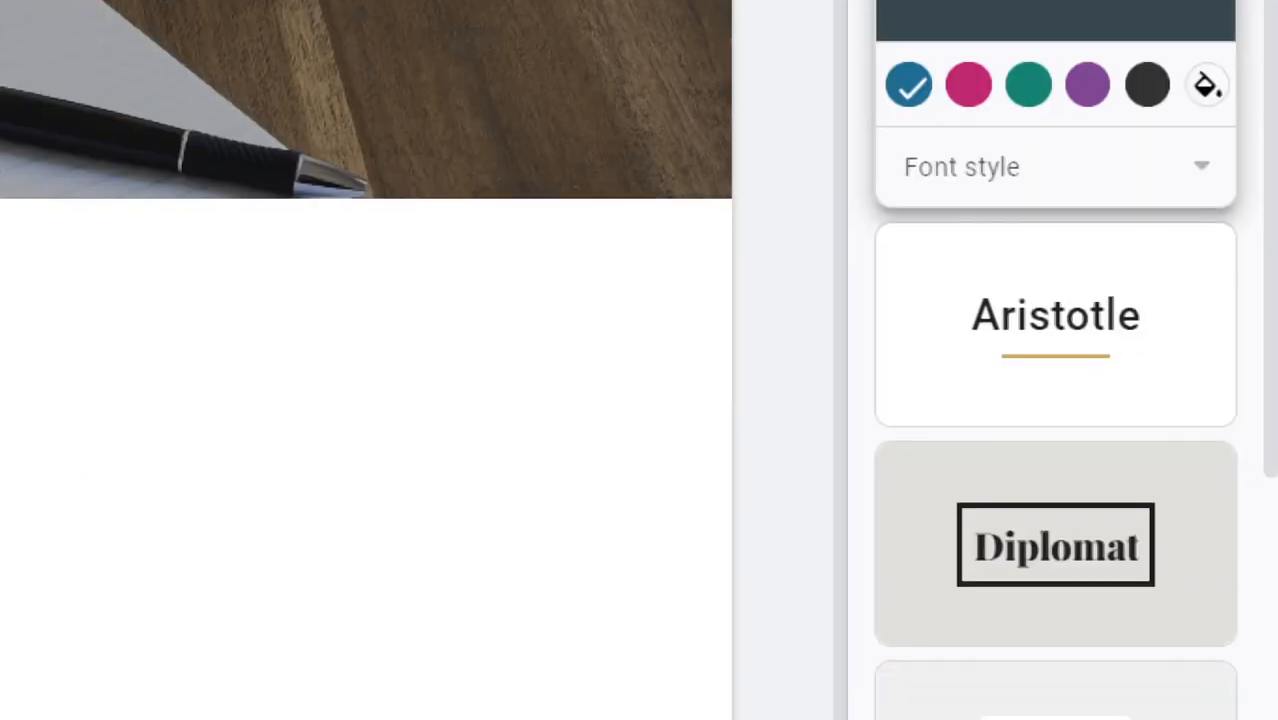
click(1135, 337)
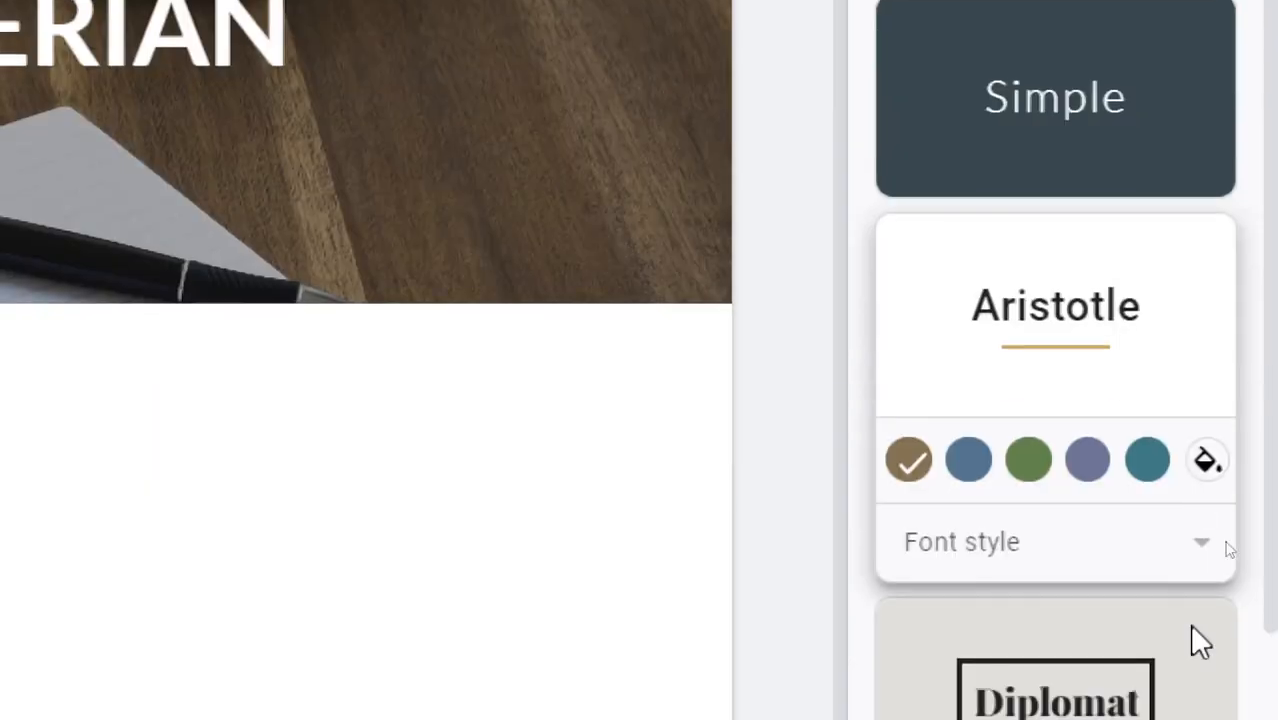
scroll(1150, 630, down, 5)
click(1016, 250)
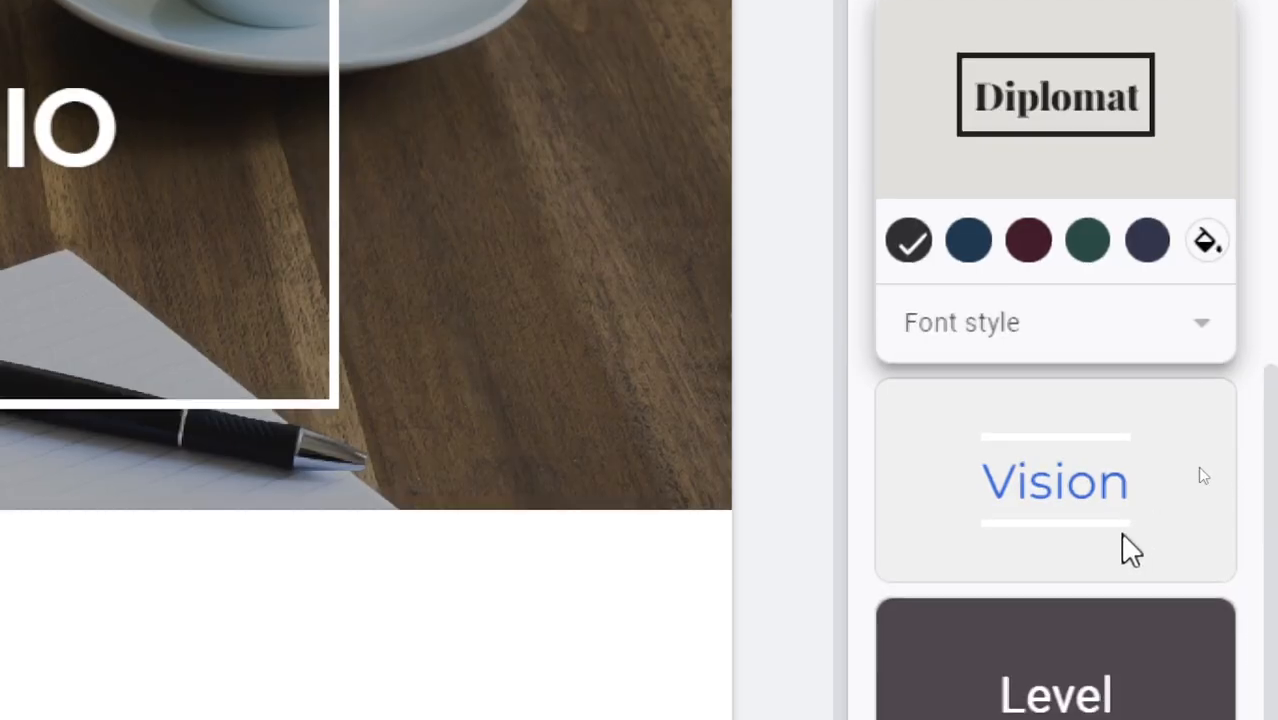
- Switch the site back to the Simple theme and return the screen zoom to 100%
scroll(1130, 540, up, 5)
click(1123, 352)
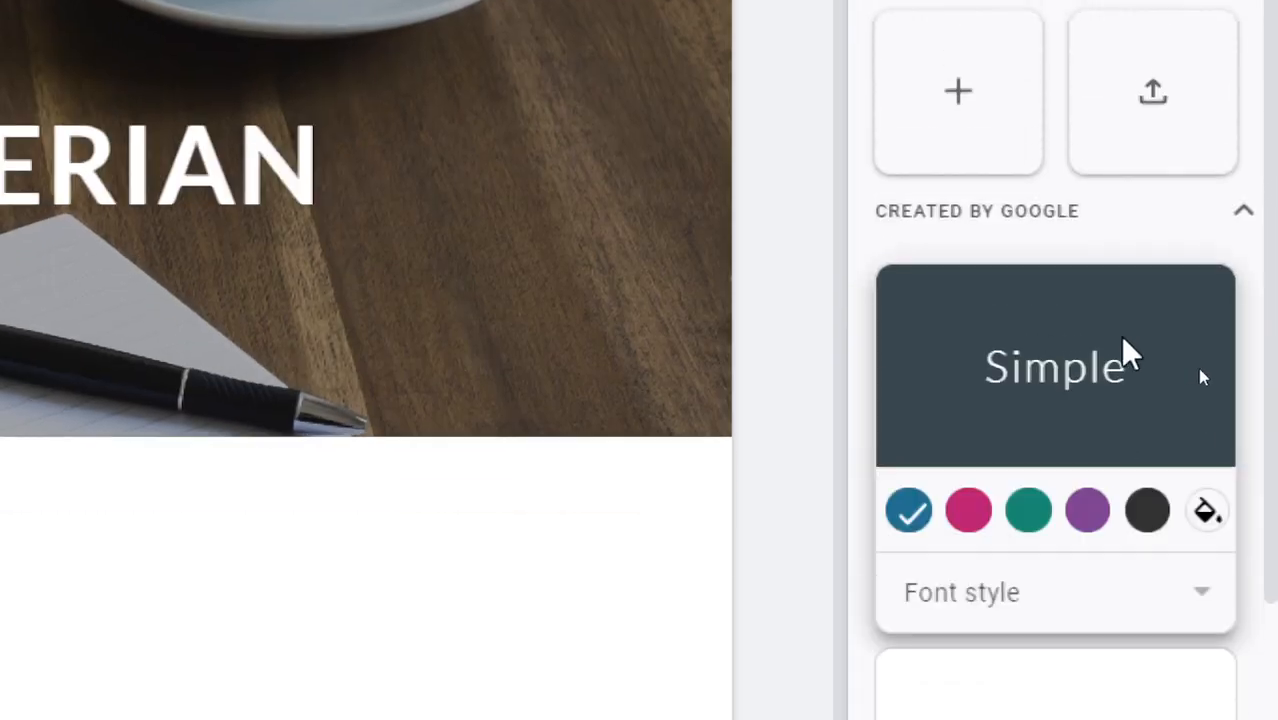
scroll(1067, 575, down, 5)
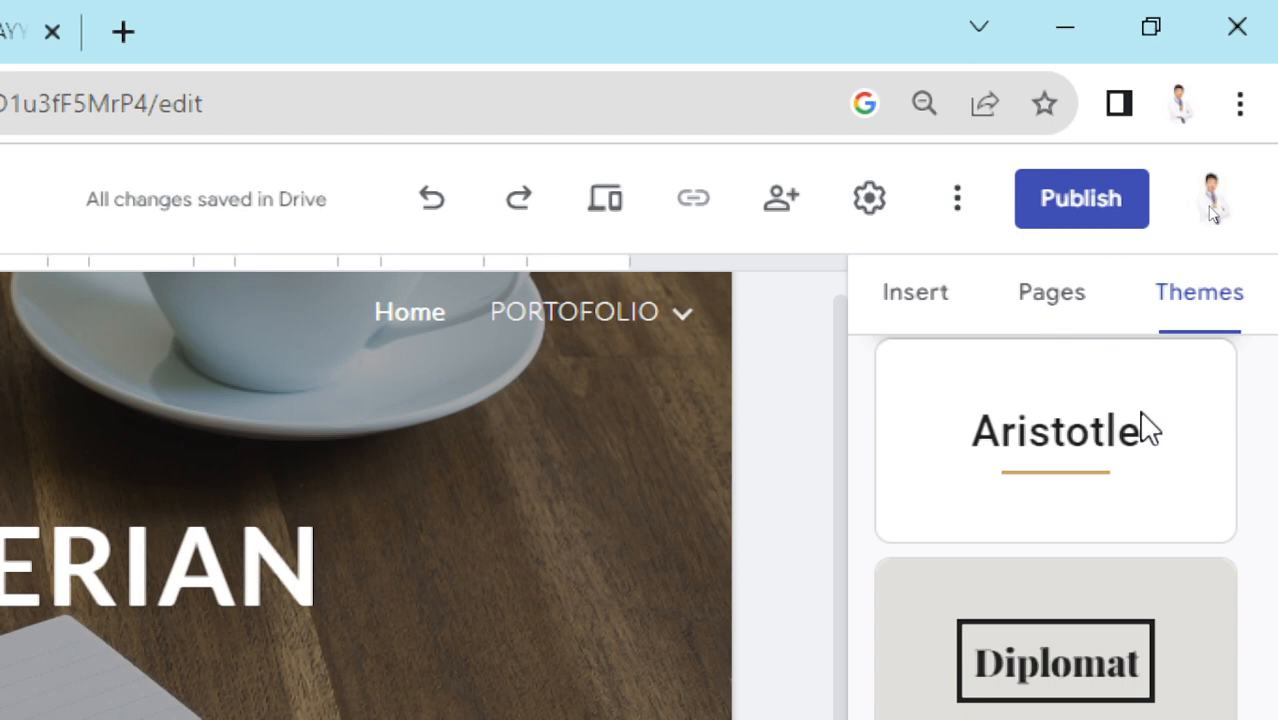
scroll(1147, 428, up, 6)
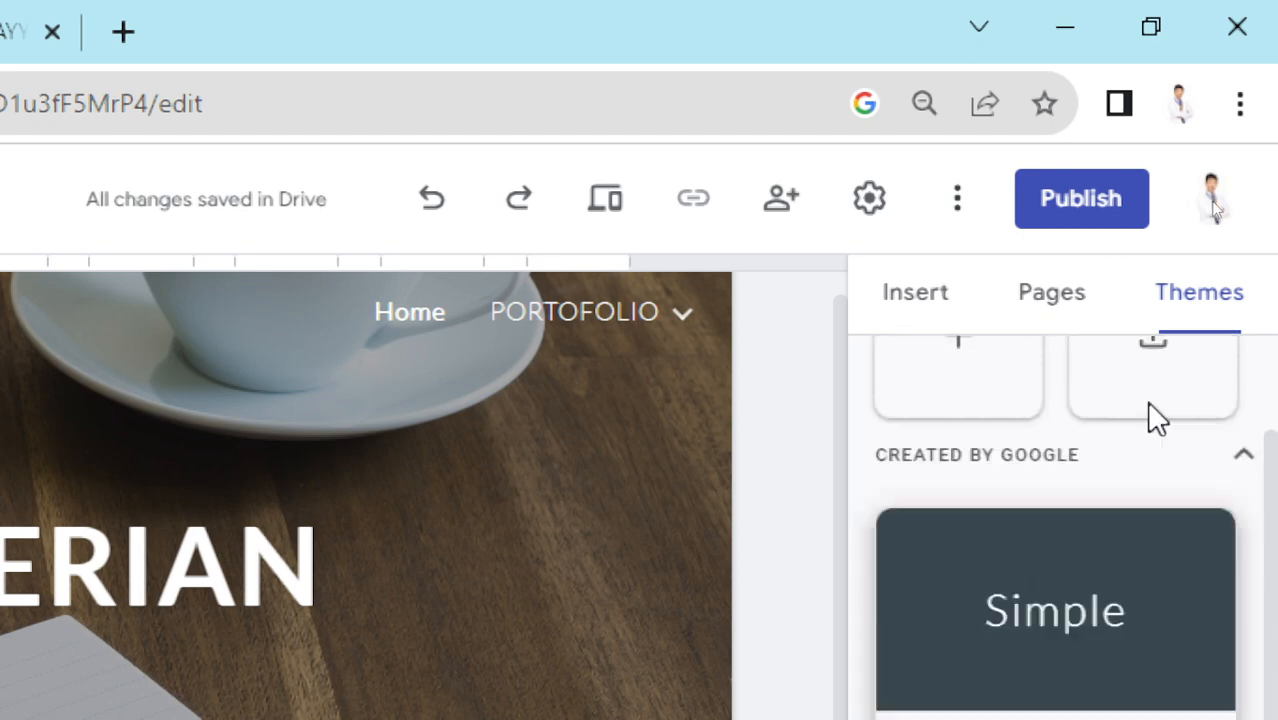
scroll(1107, 536, down, 2)
scroll(1107, 540, up, 2)
click(1190, 500)
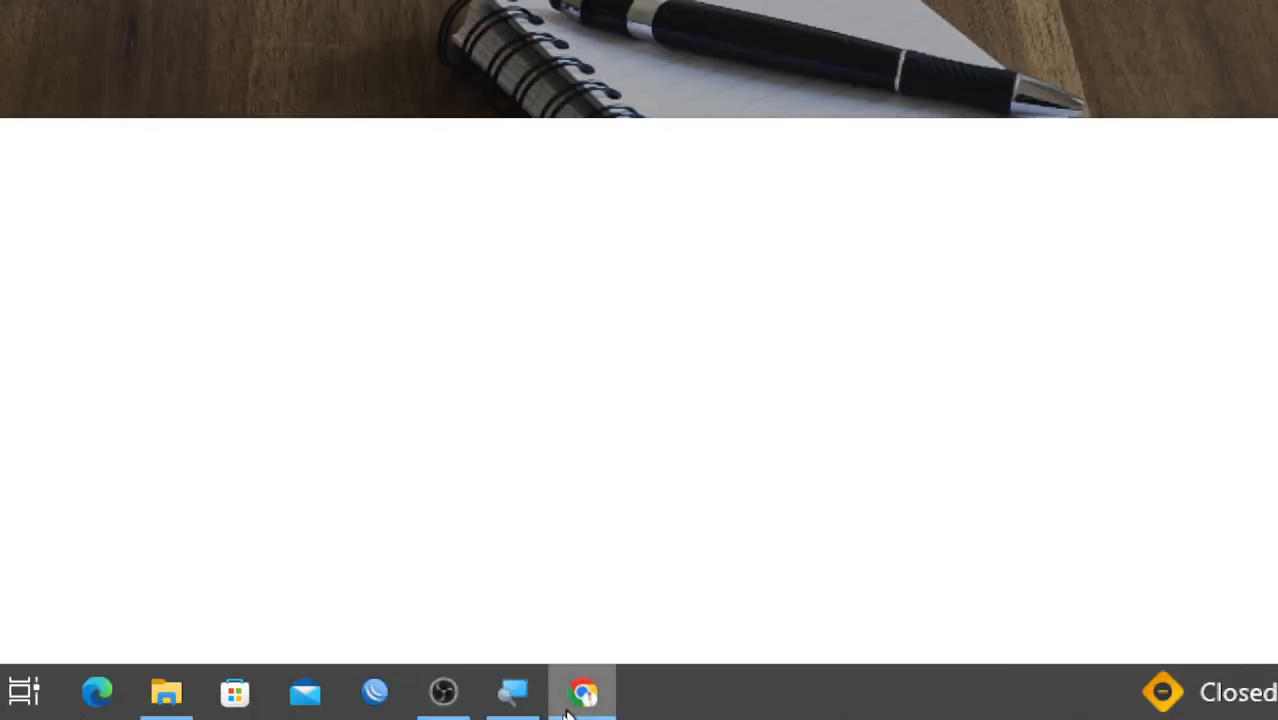
click(513, 692)
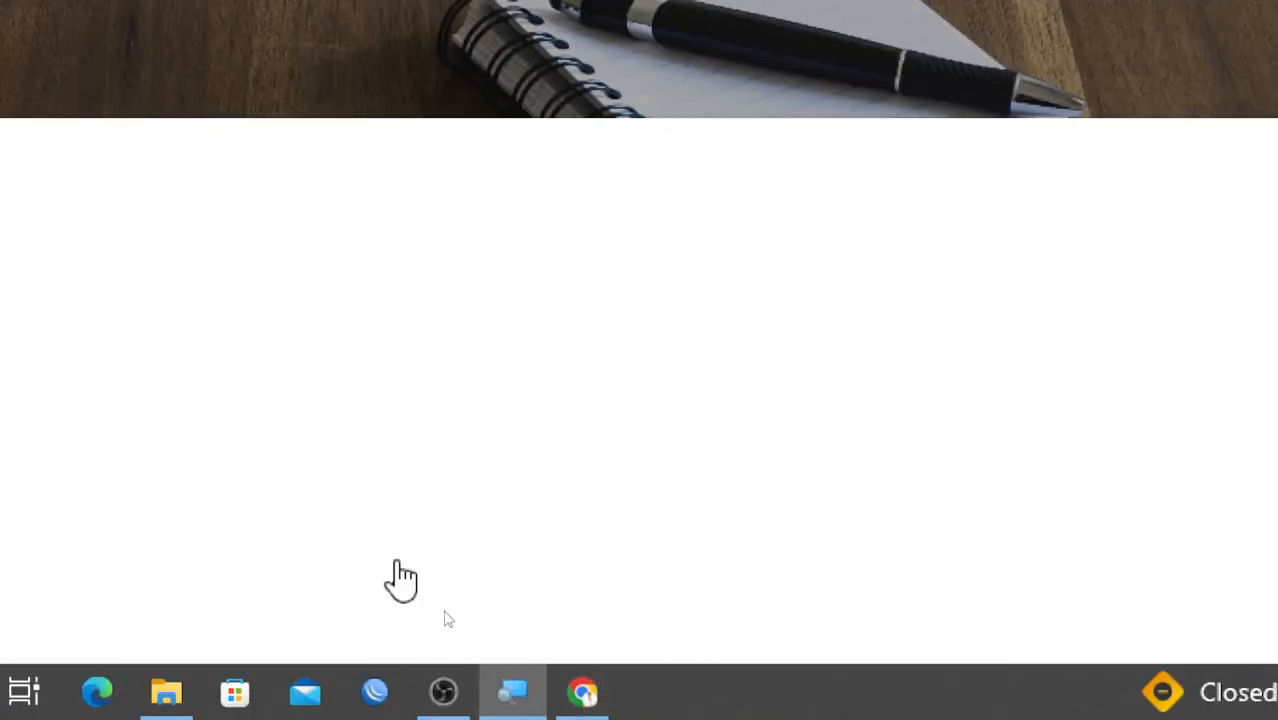
click(250, 220)
click(364, 248)
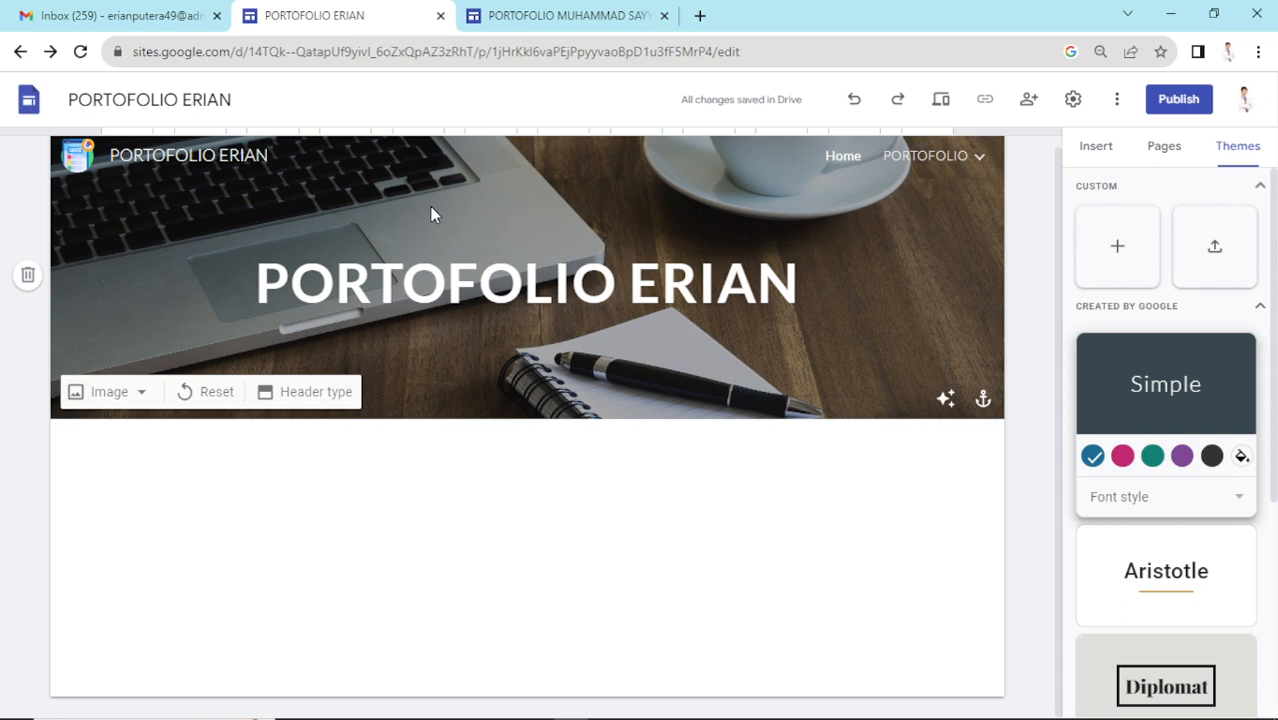
- Select the Home page in the Pages list and bring up the Insert panel
click(1089, 147)
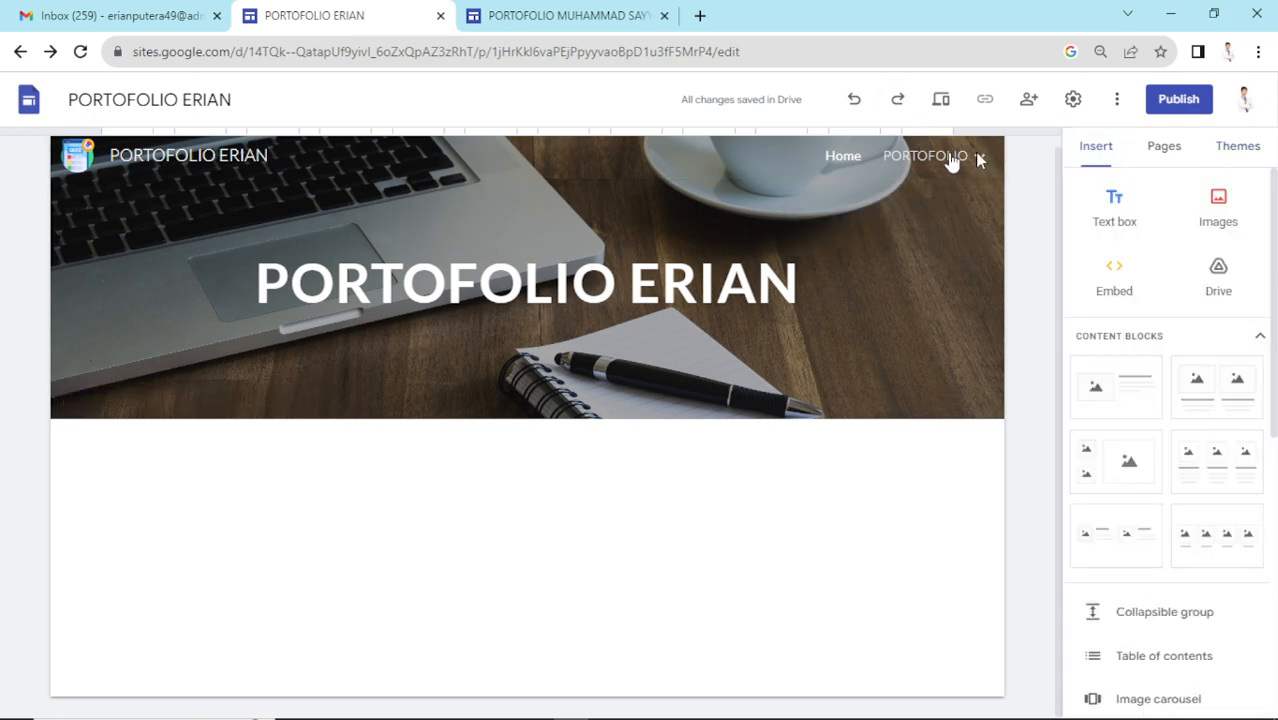
click(1168, 150)
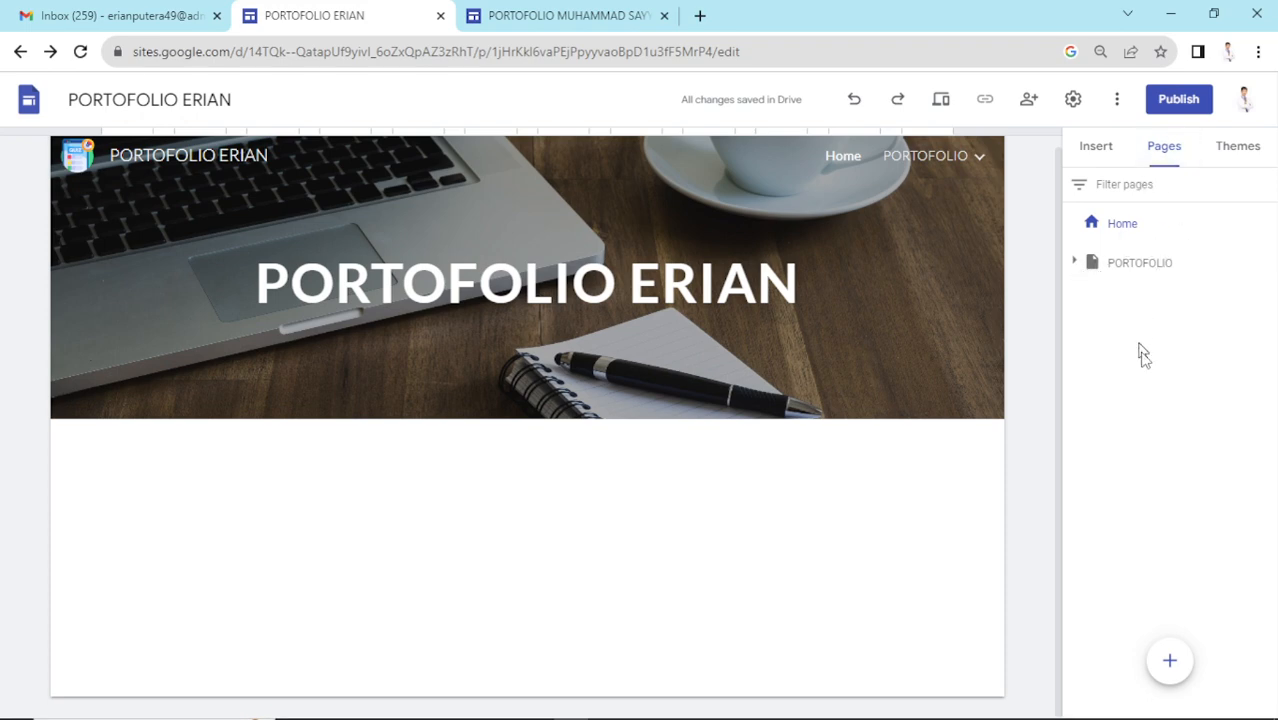
click(1134, 237)
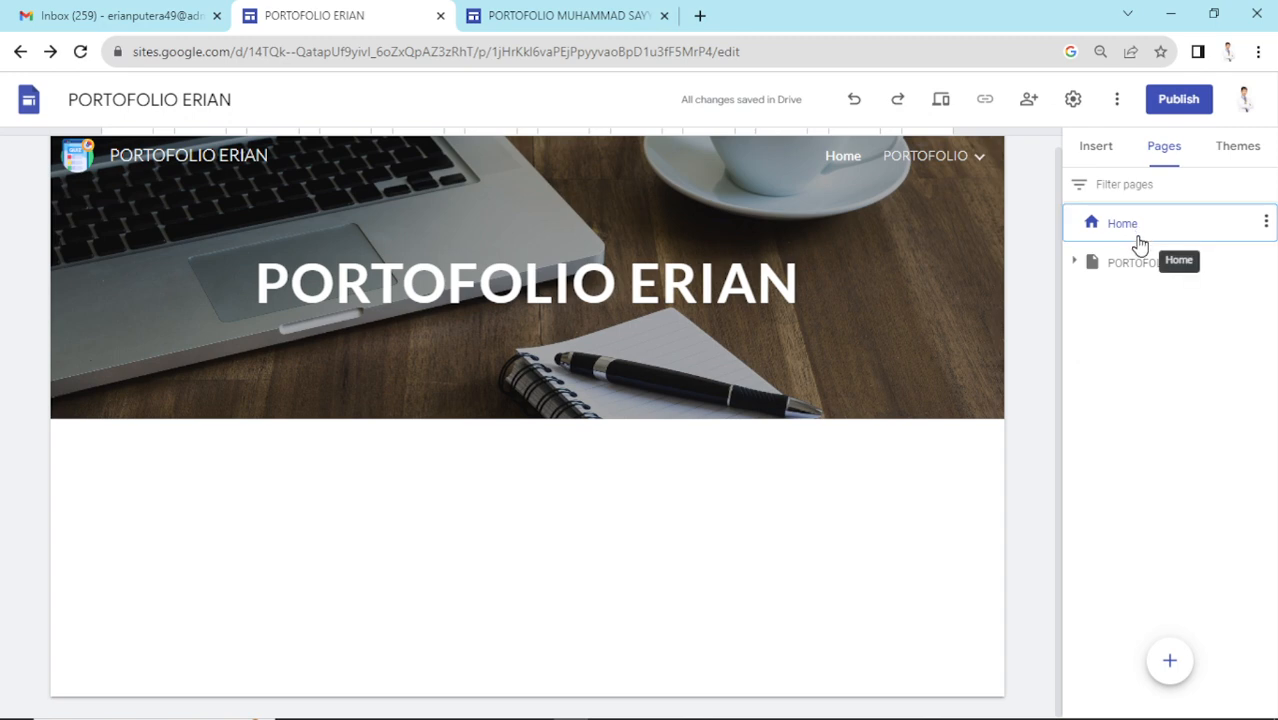
click(1099, 154)
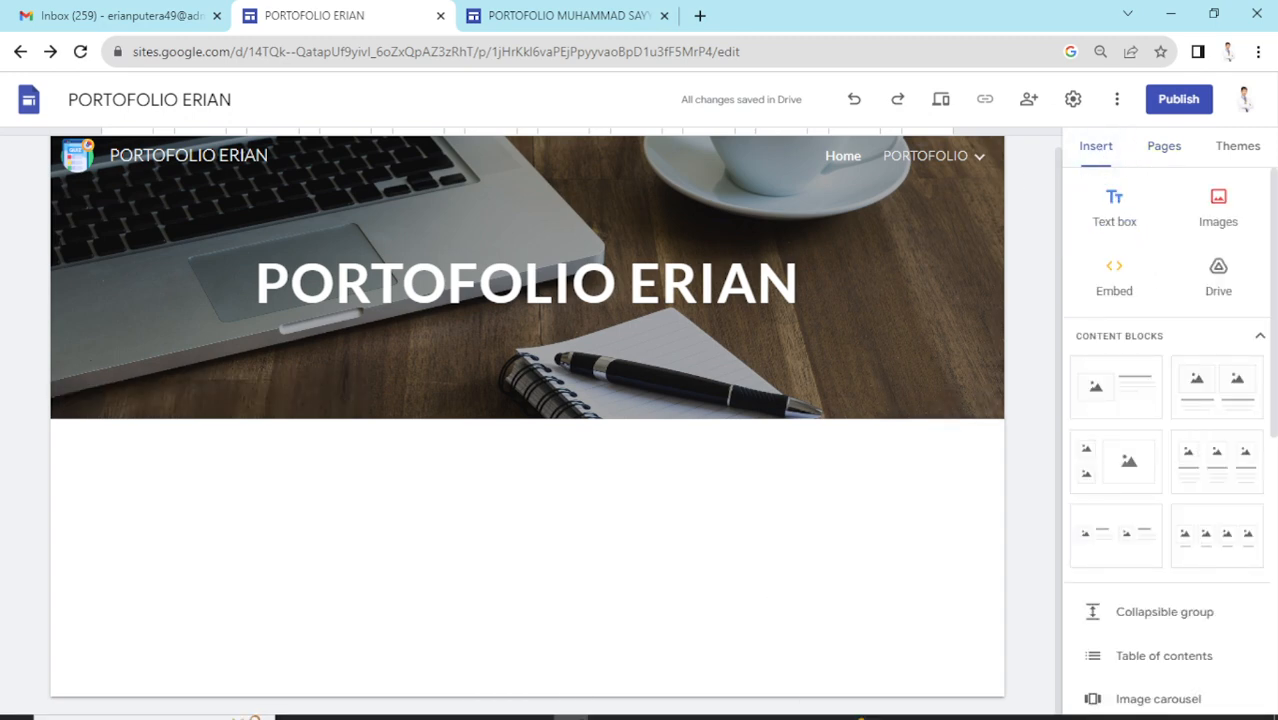
- Zoom the screen to 200% and scroll down through the insertable elements
click(536, 706)
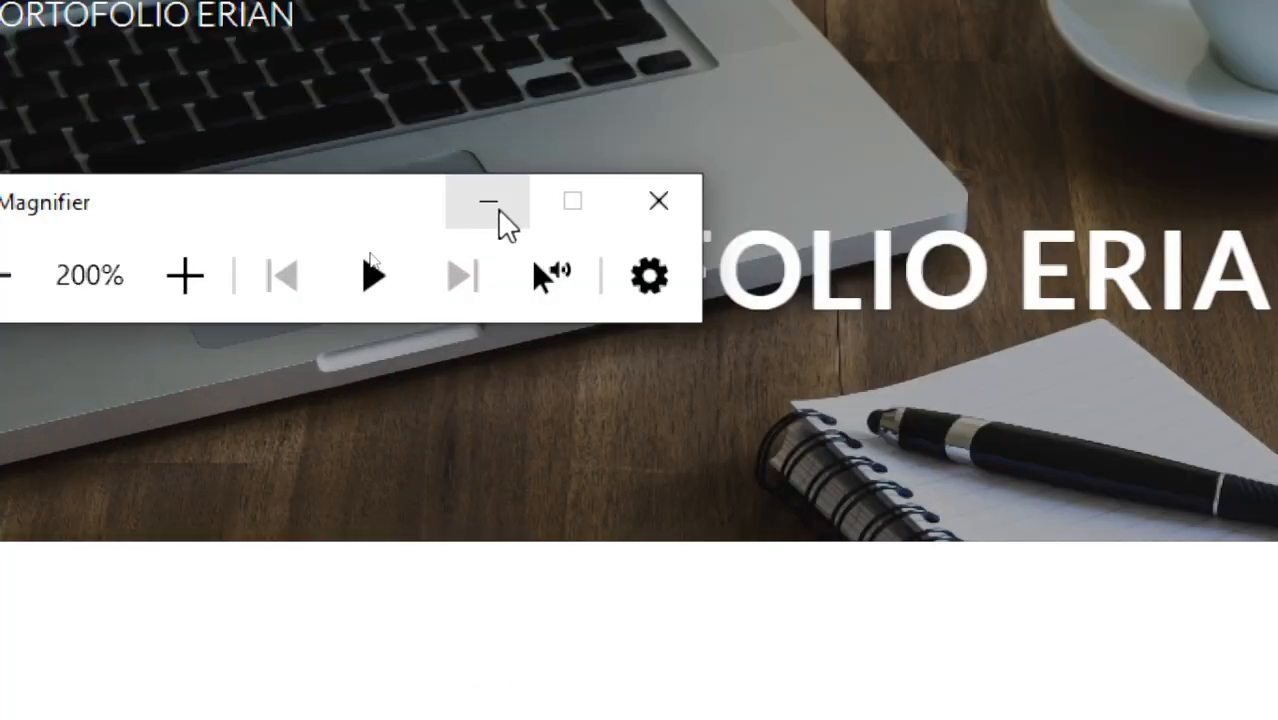
click(409, 230)
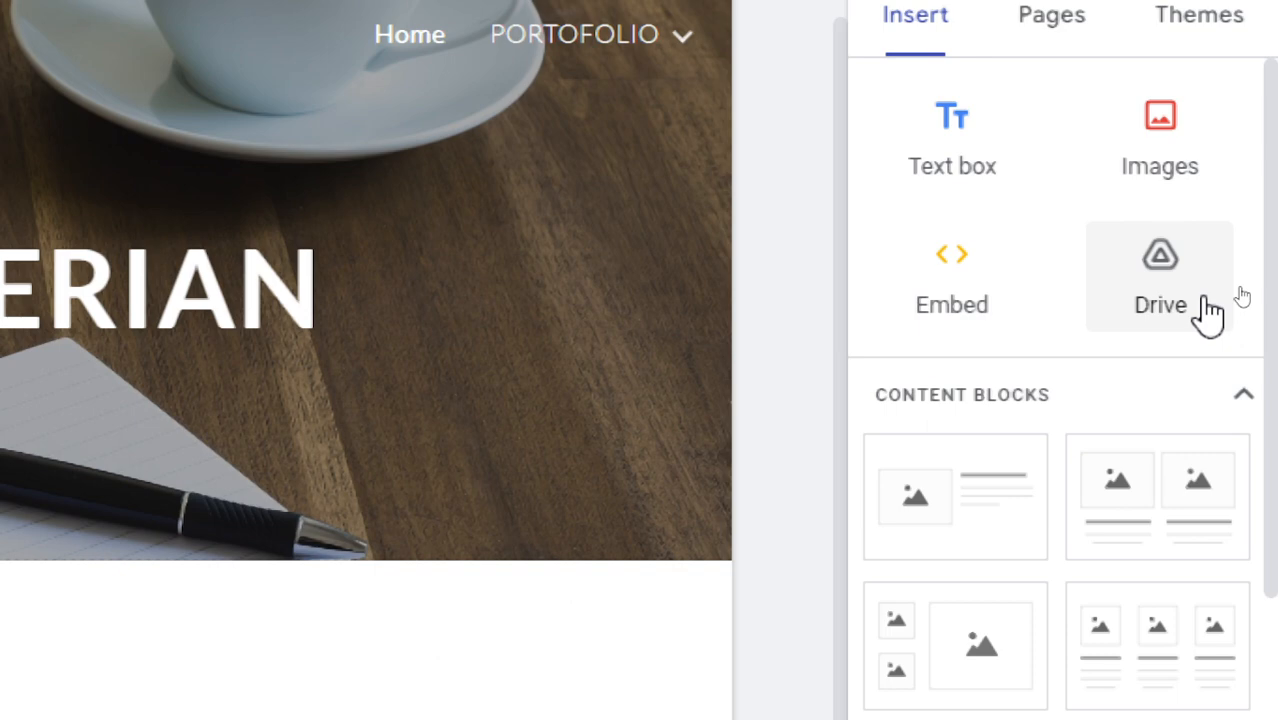
scroll(1168, 600, down, 3)
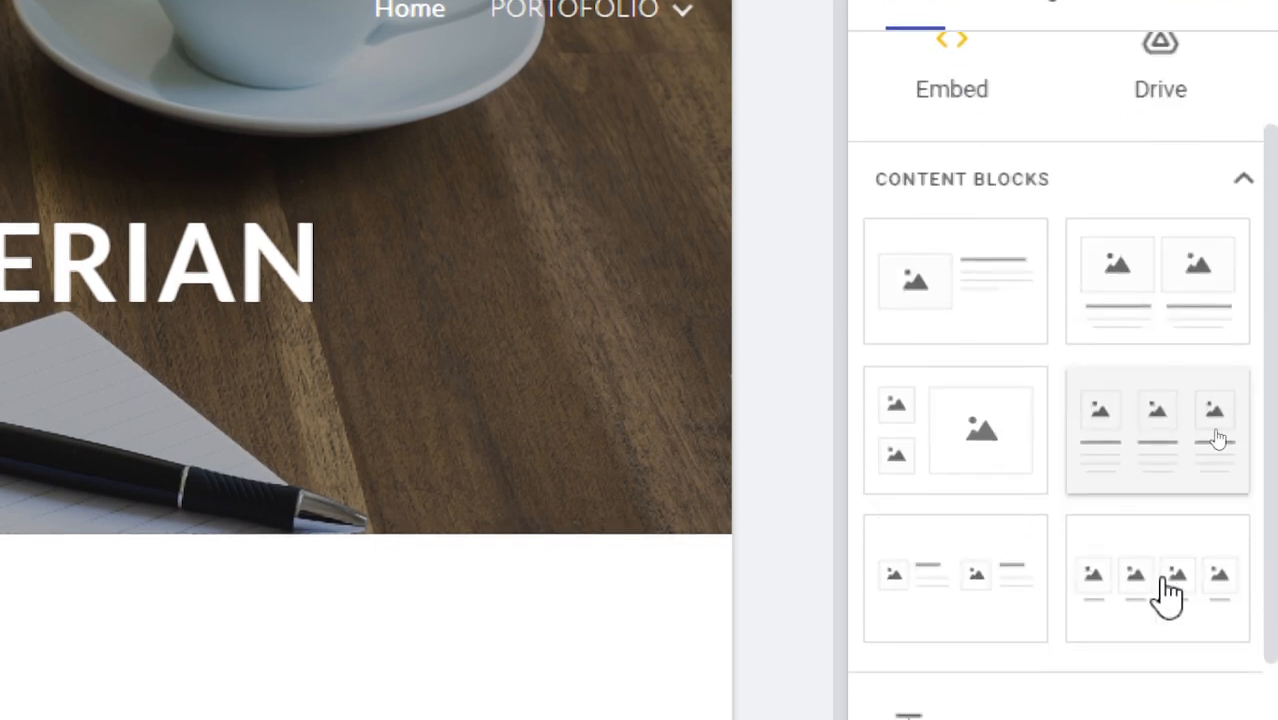
scroll(1033, 257, up, 2)
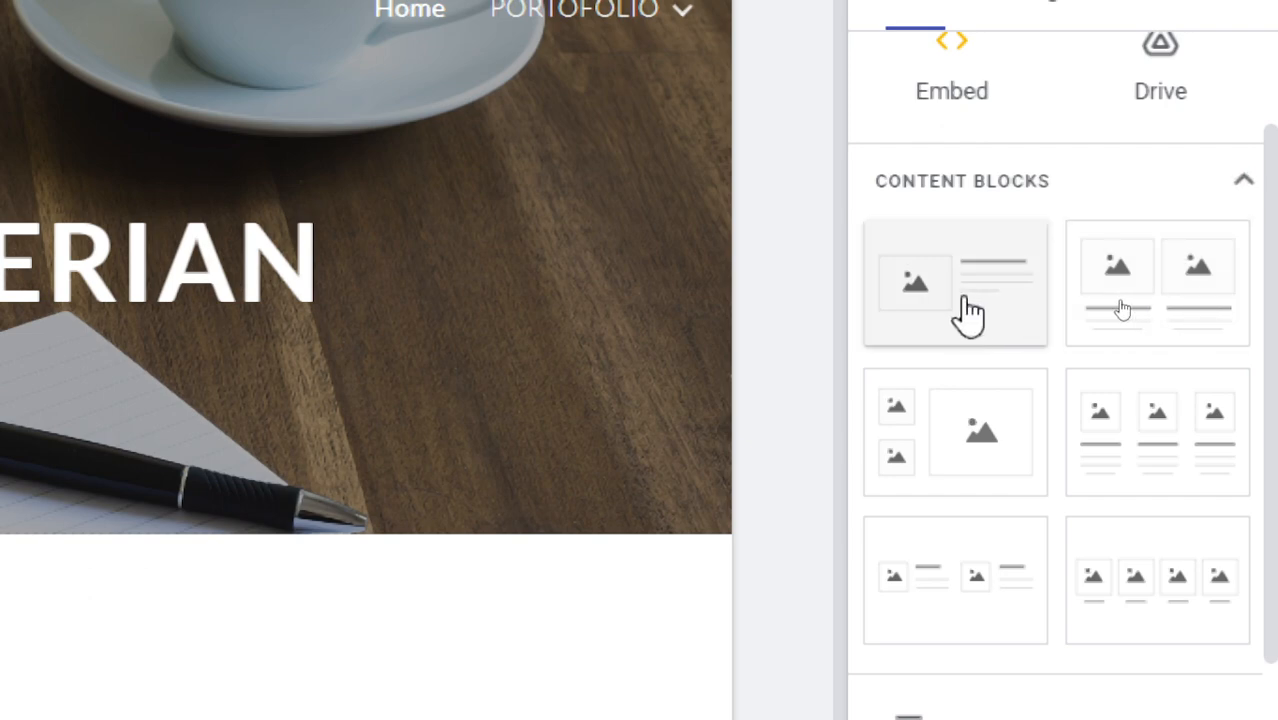
scroll(975, 310, down, 3)
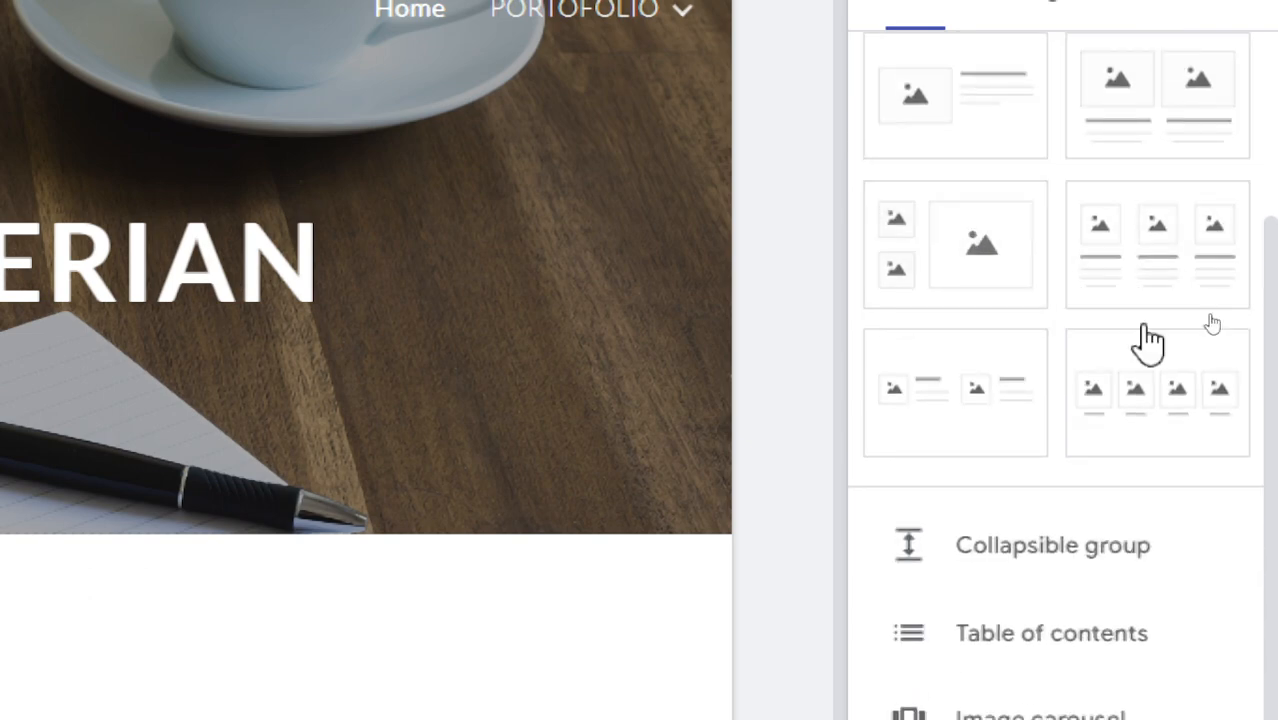
scroll(1044, 300, down, 4)
scroll(1043, 295, down, 2)
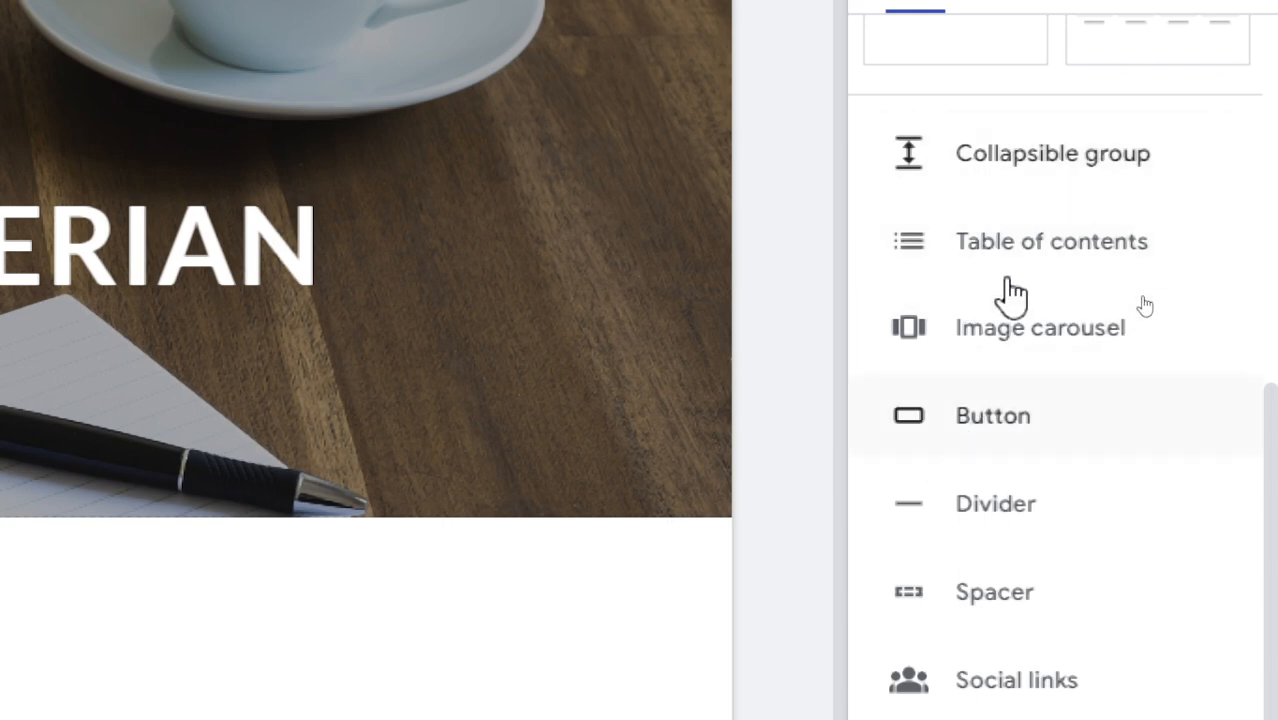
- Add a collapsible group below the header with the heading 'Kelas X'
click(1041, 188)
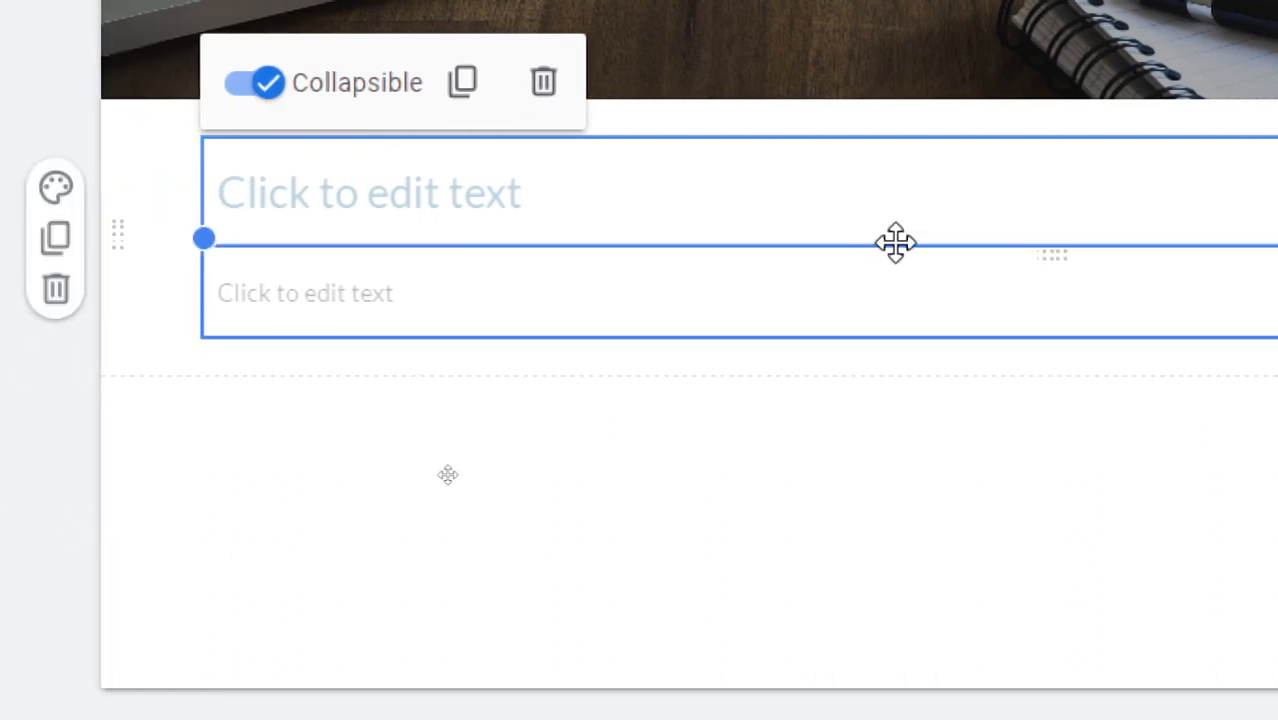
click(517, 189)
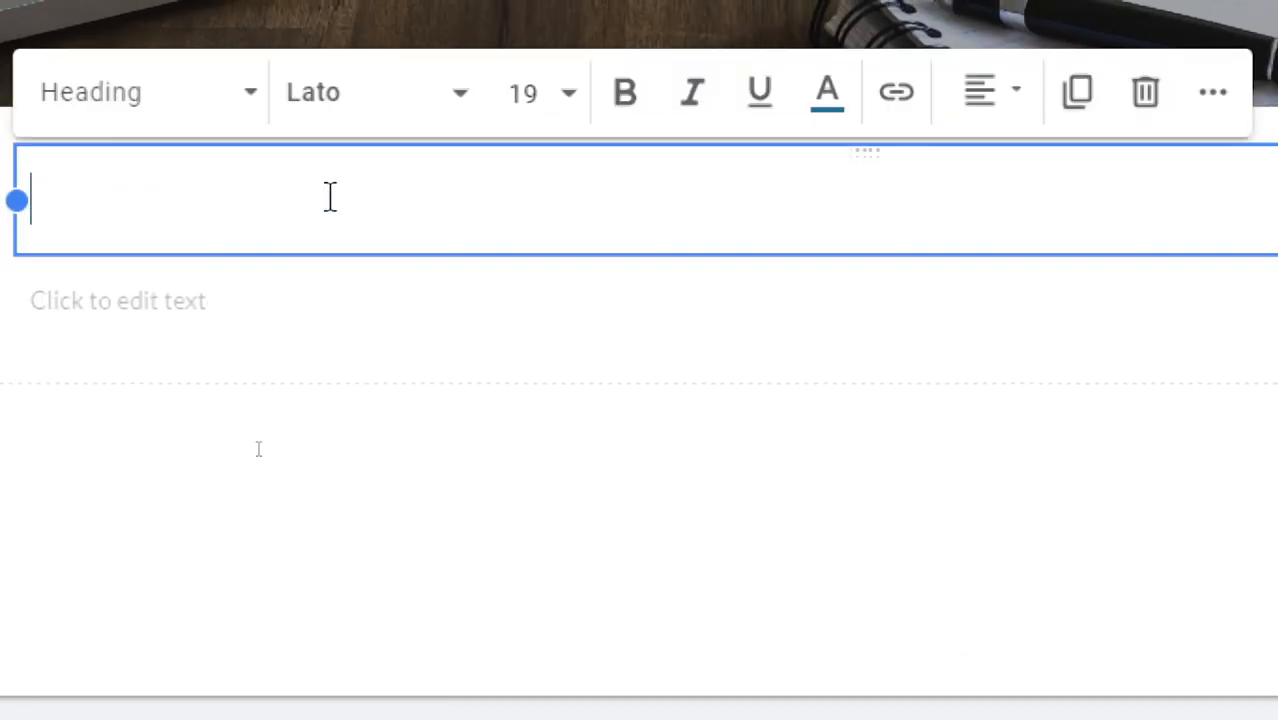
text(kELA)
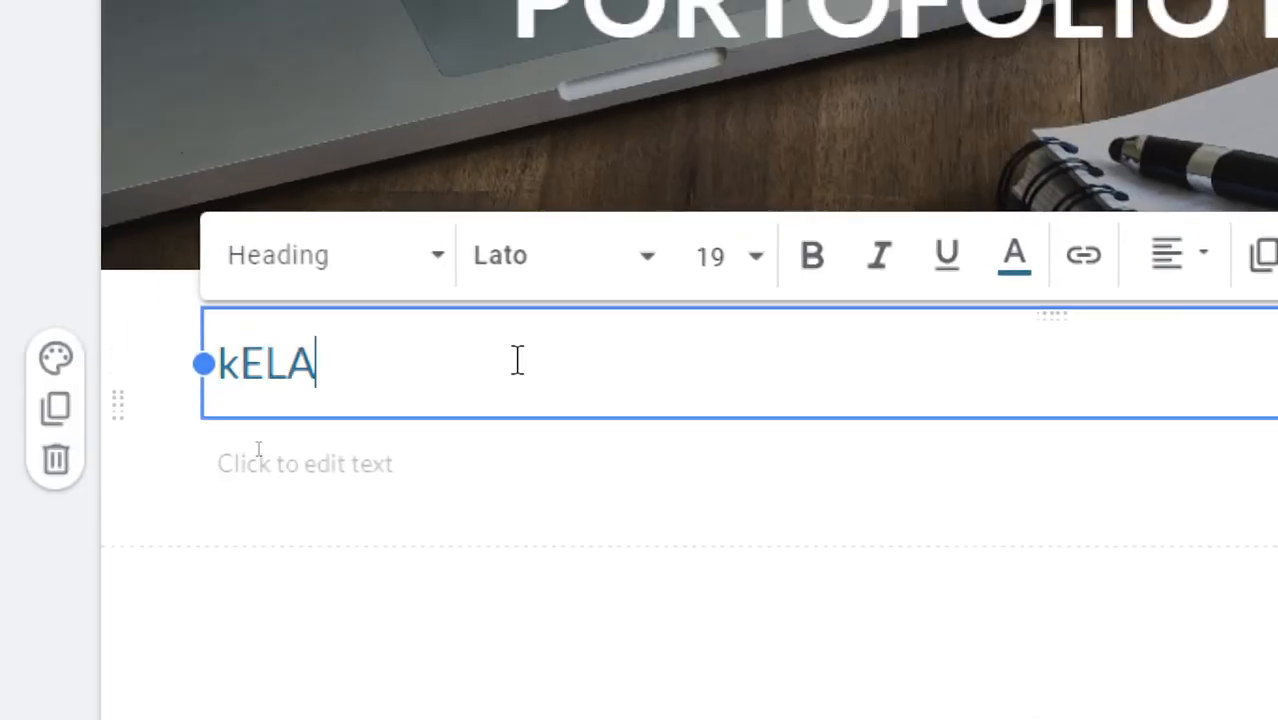
key(BackSpace)
key(BackSpace)
key(BackSpace)
key(BackSpace)
text(kelas)
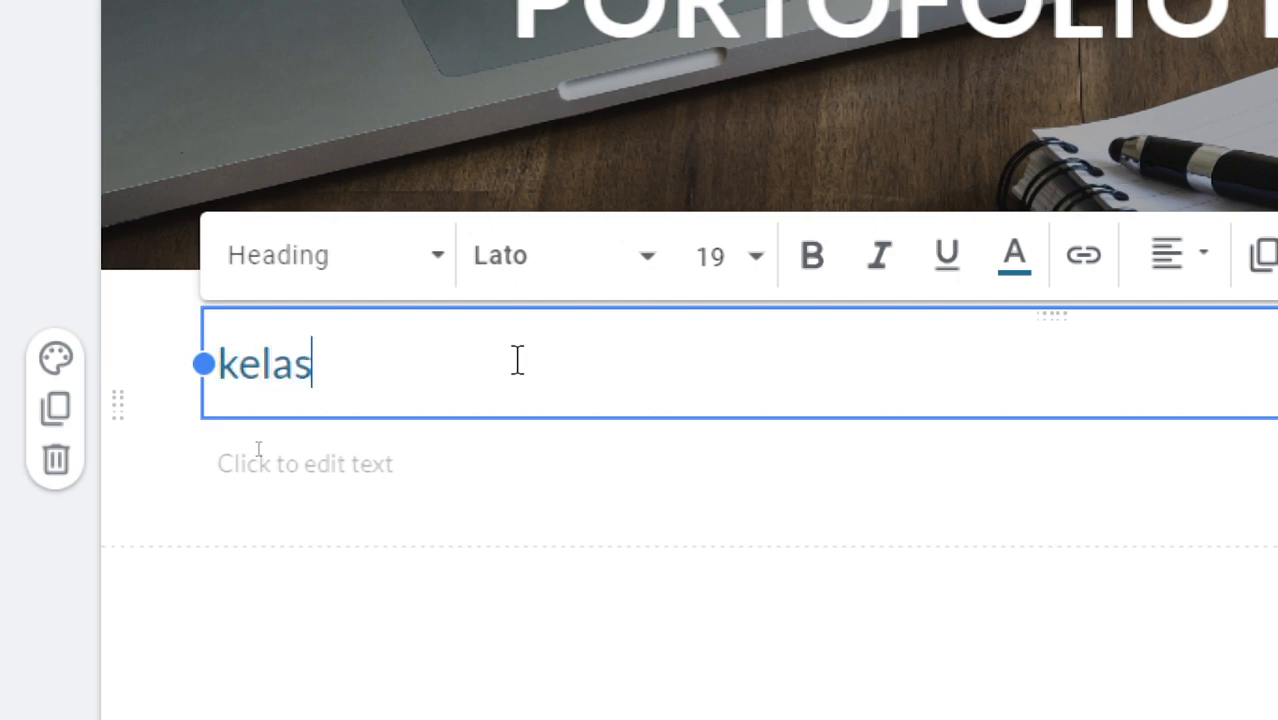
key(BackSpace)
key(BackSpace)
key(BackSpace)
key(BackSpace)
key(BackSpace)
text(Ke)
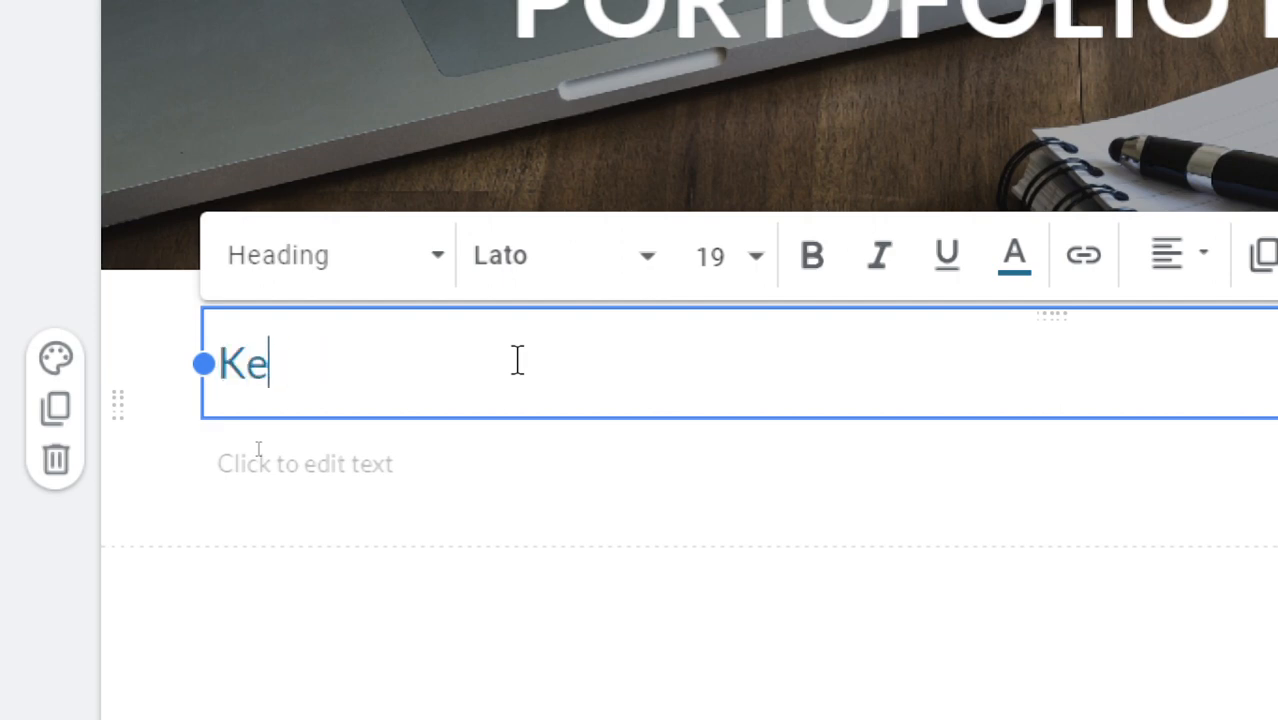
text(las X)
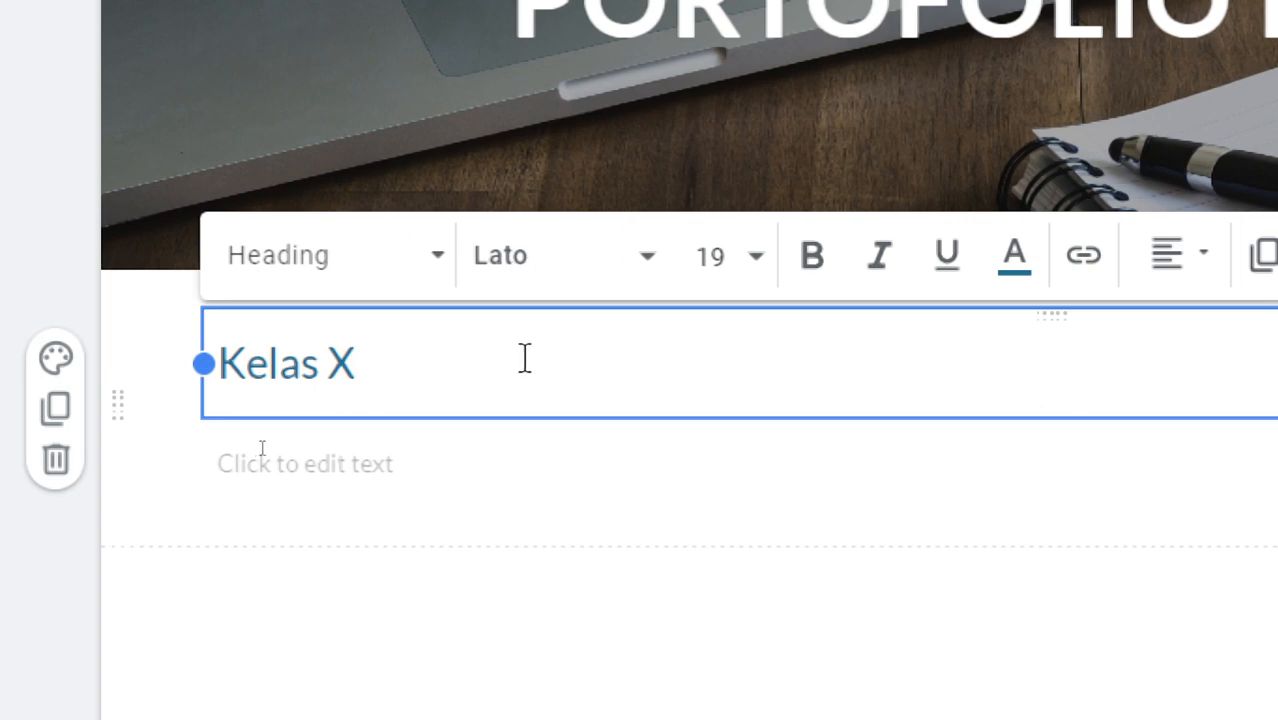
- Fill its body with a numbered list: Network Fundamental, TCP/IP, OSI Layer
click(466, 461)
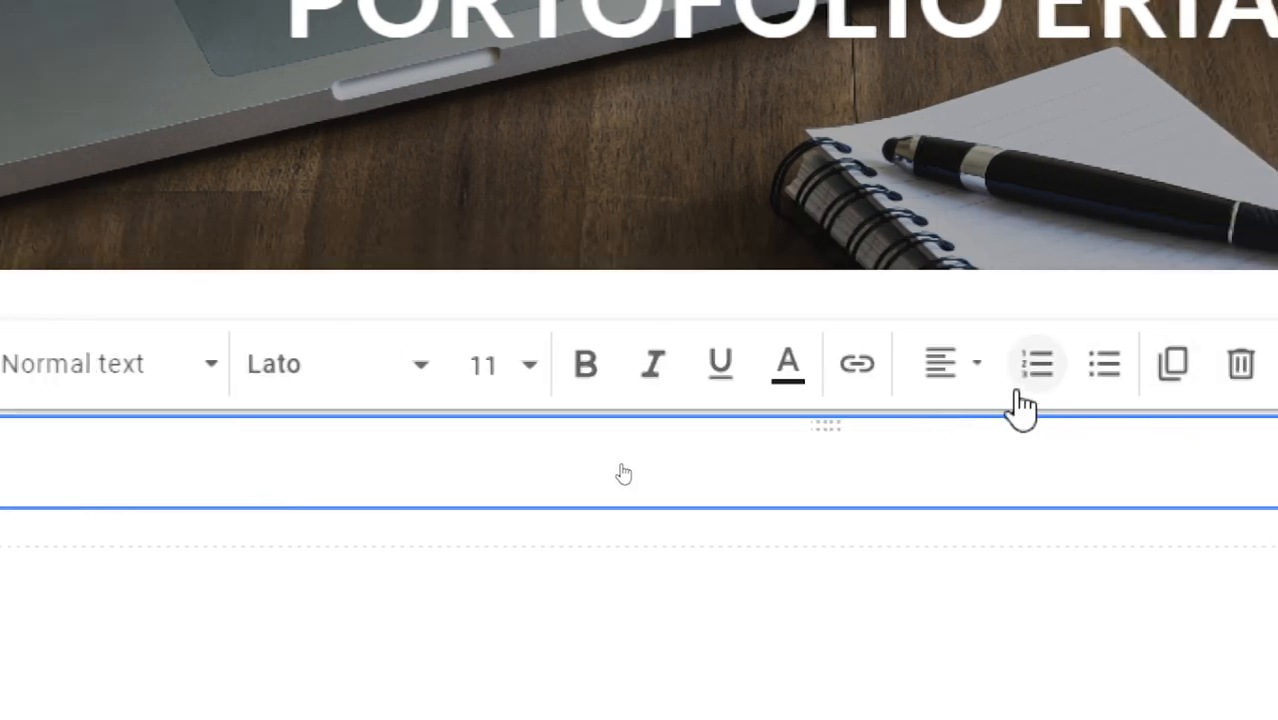
click(1037, 363)
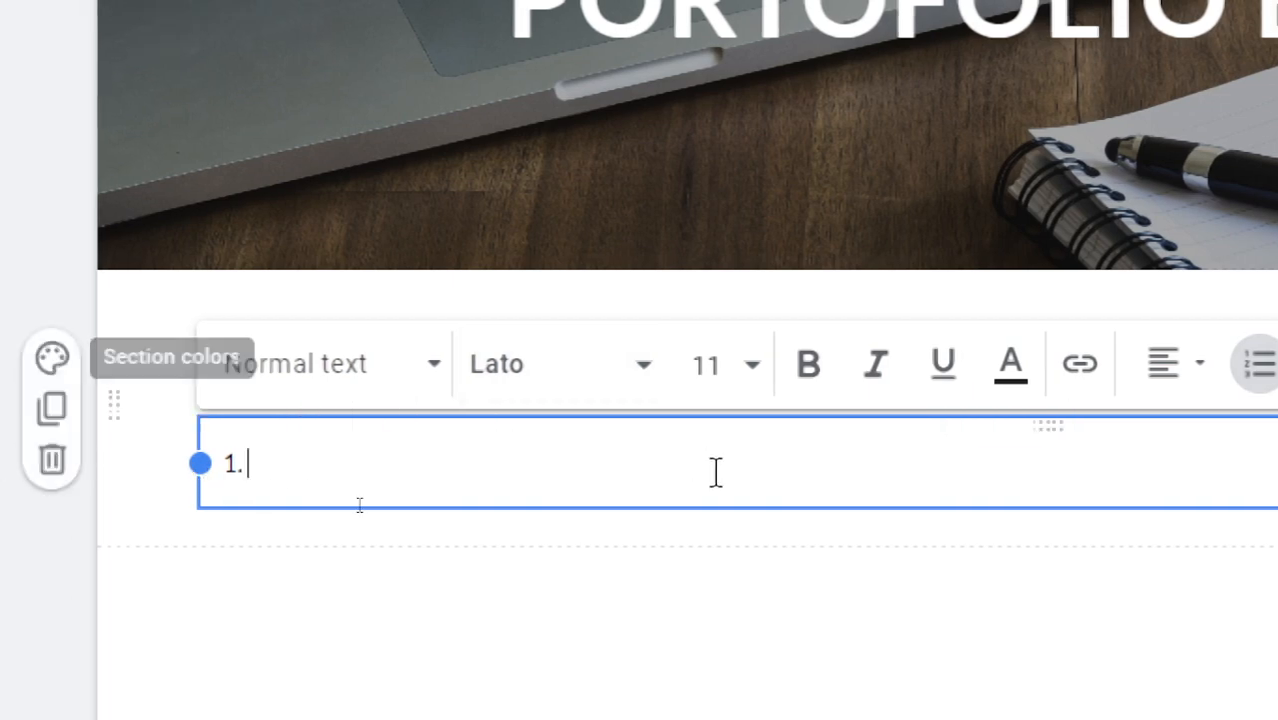
text(Networ)
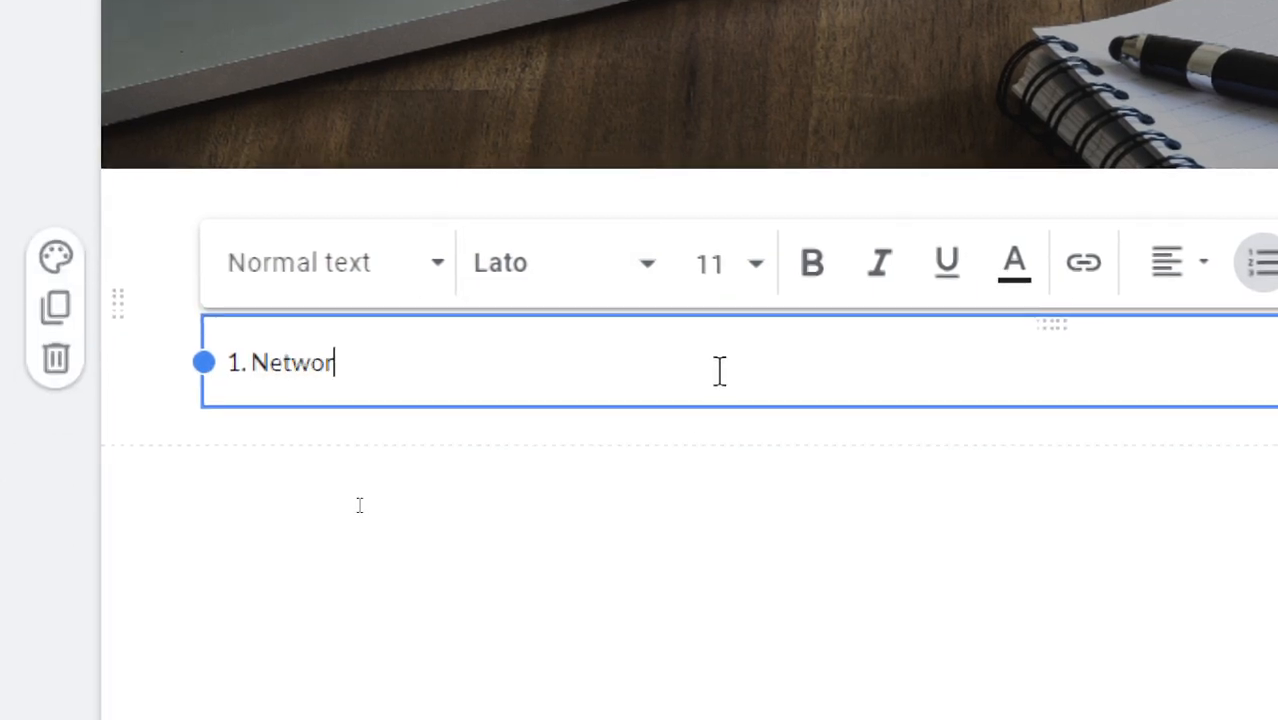
text(k Fundamental)
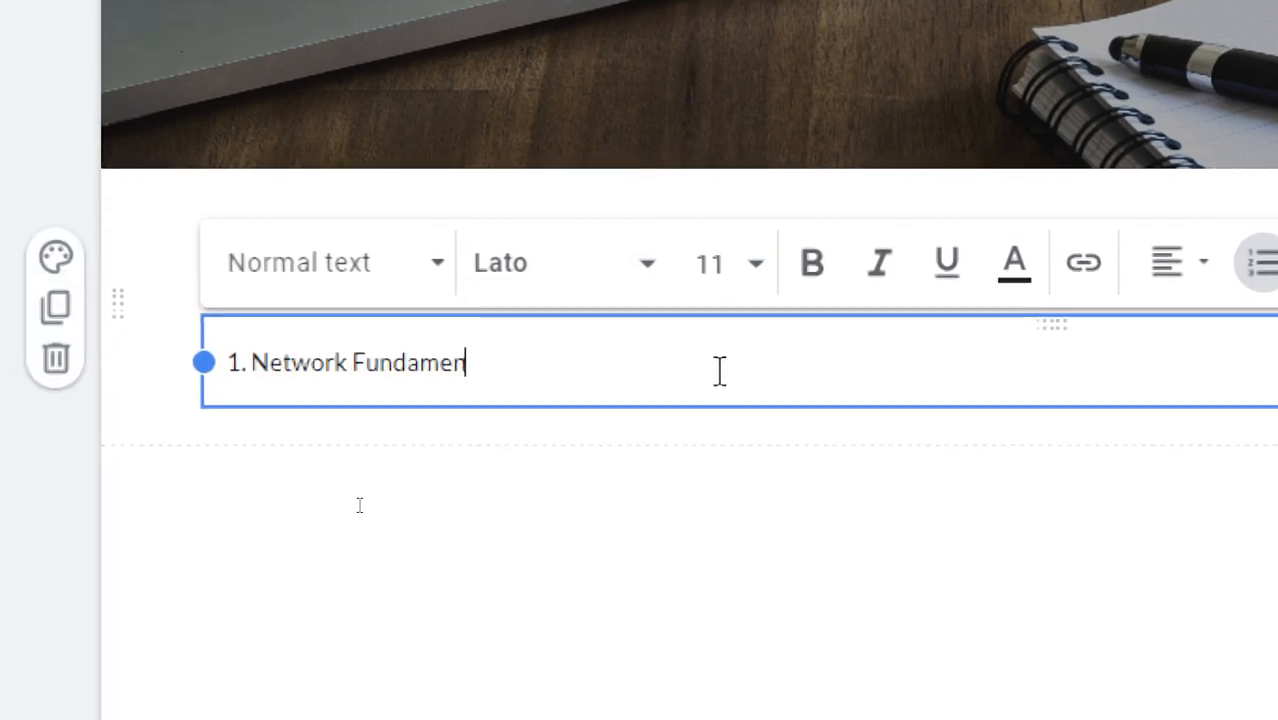
key(Return)
text(TCP)
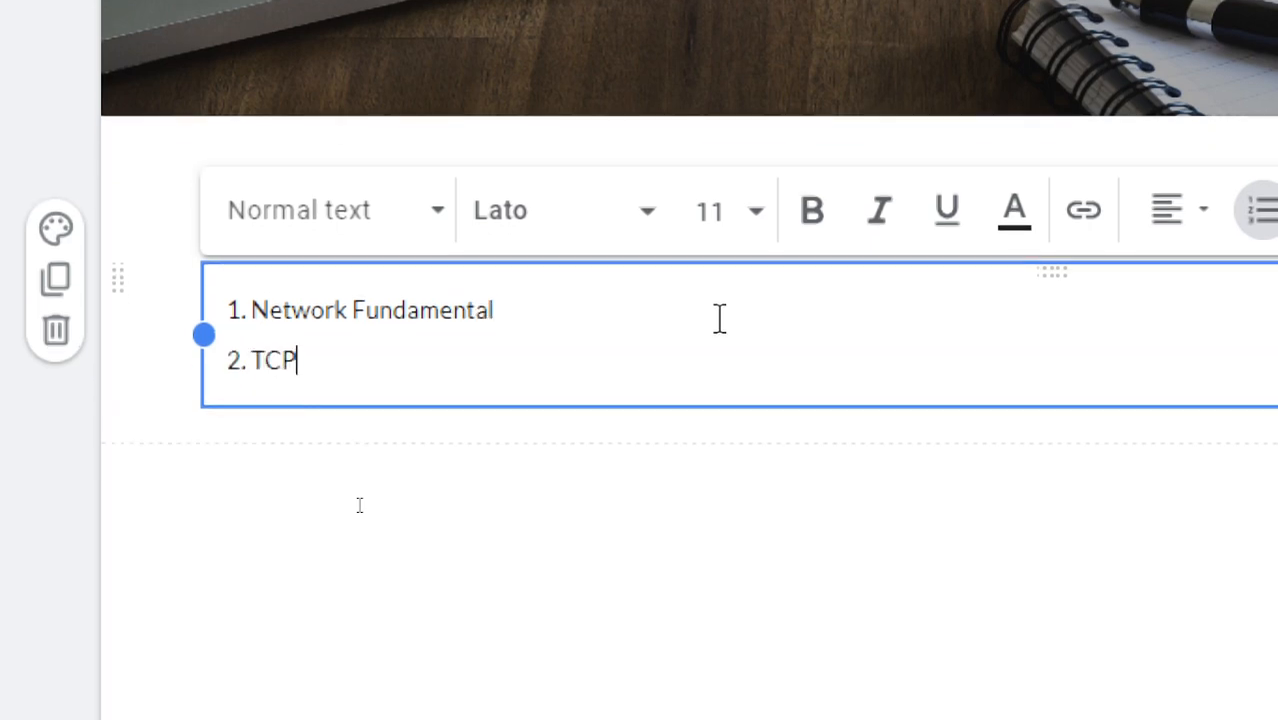
text(/IP)
key(Return)
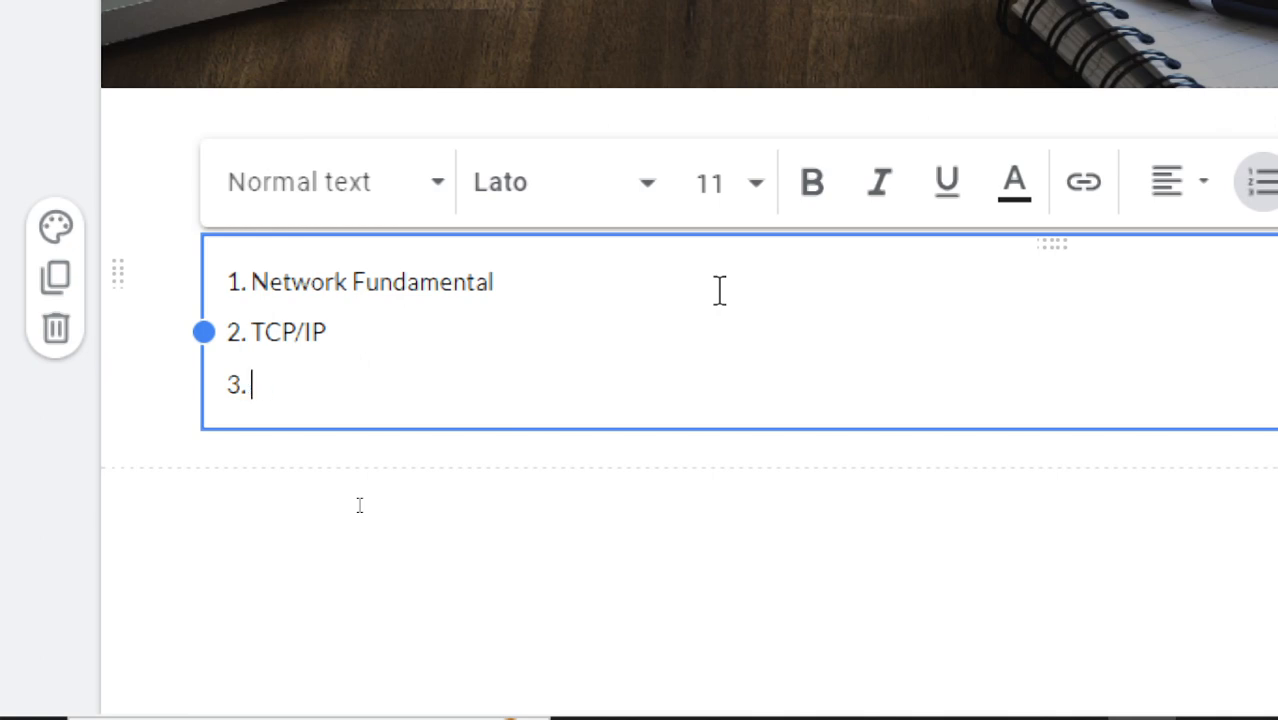
text(Osi)
key(BackSpace)
key(BackSpace)
text(SI Lay)
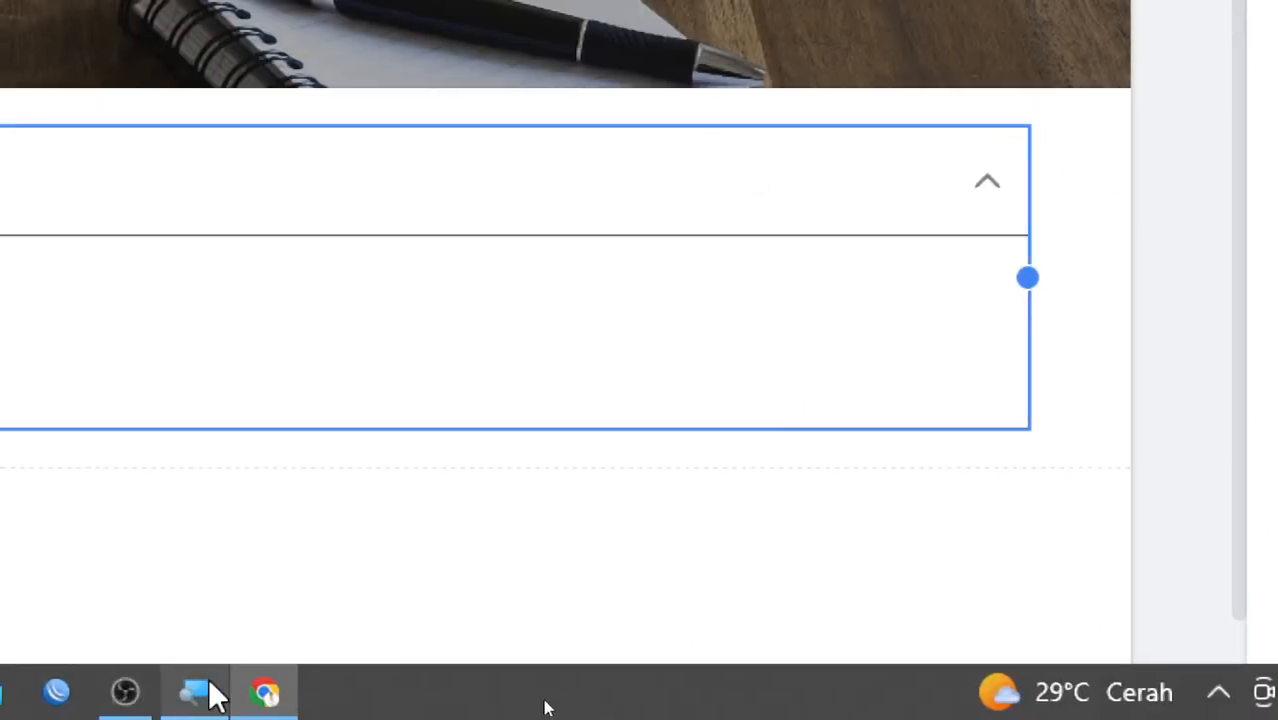
- Change screen magnifier settings and scroll back up the page
click(208, 686)
click(250, 324)
click(178, 328)
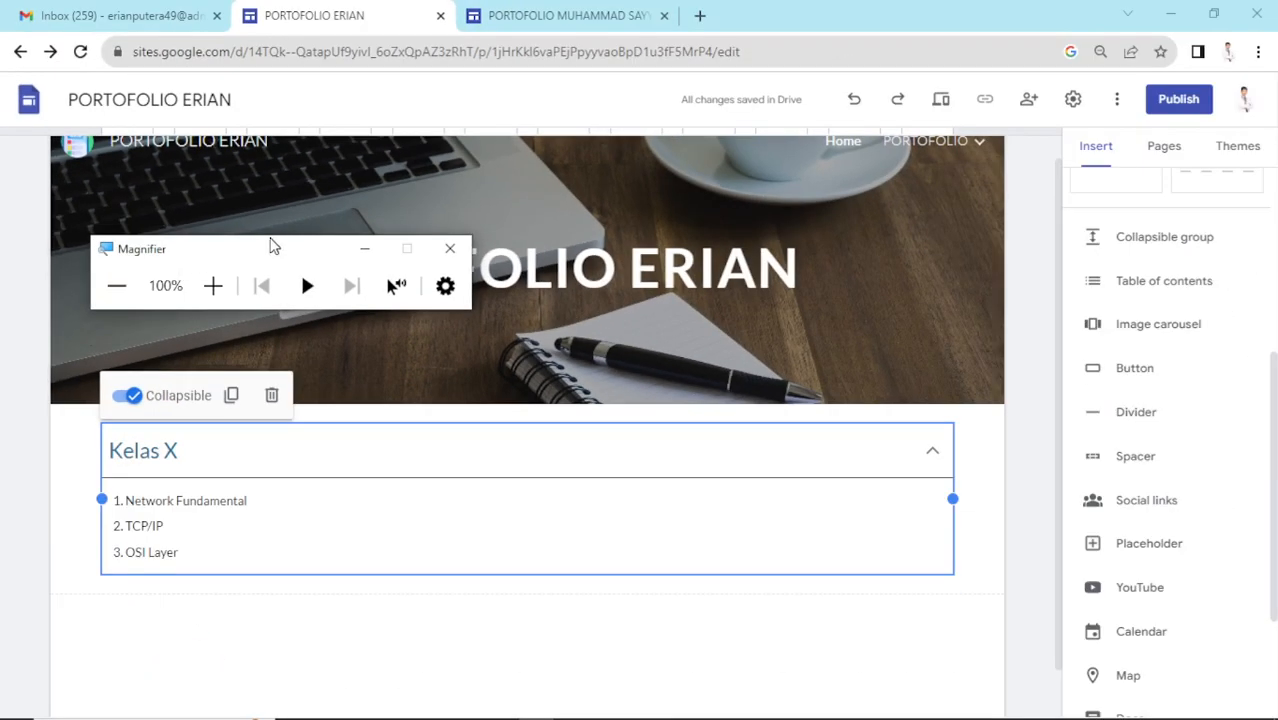
click(363, 252)
scroll(1040, 248, up, 1)
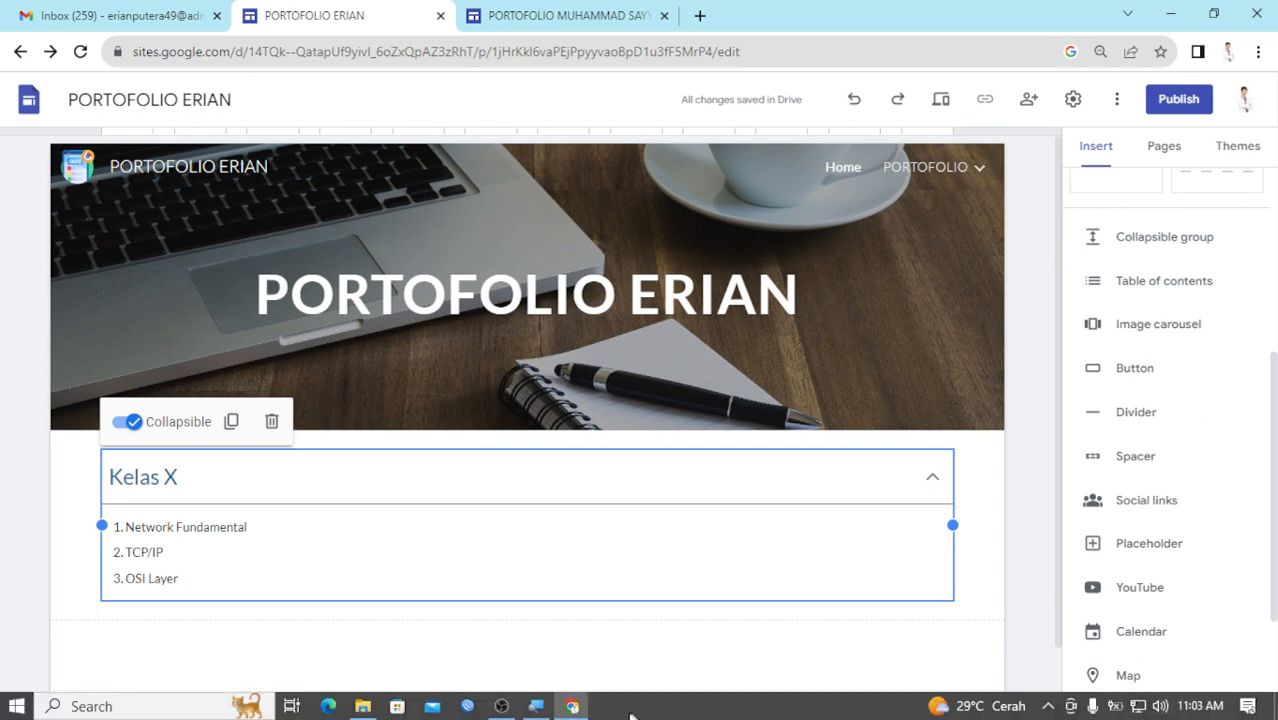
click(536, 712)
click(213, 286)
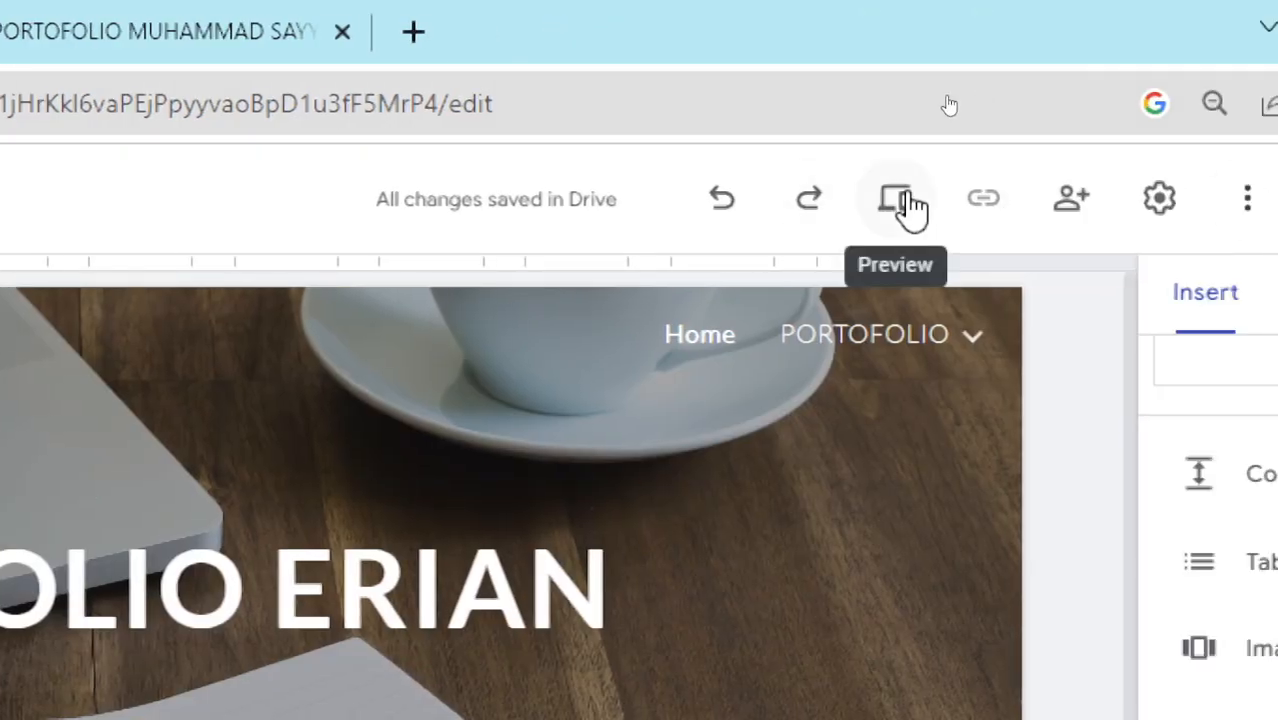
click(905, 200)
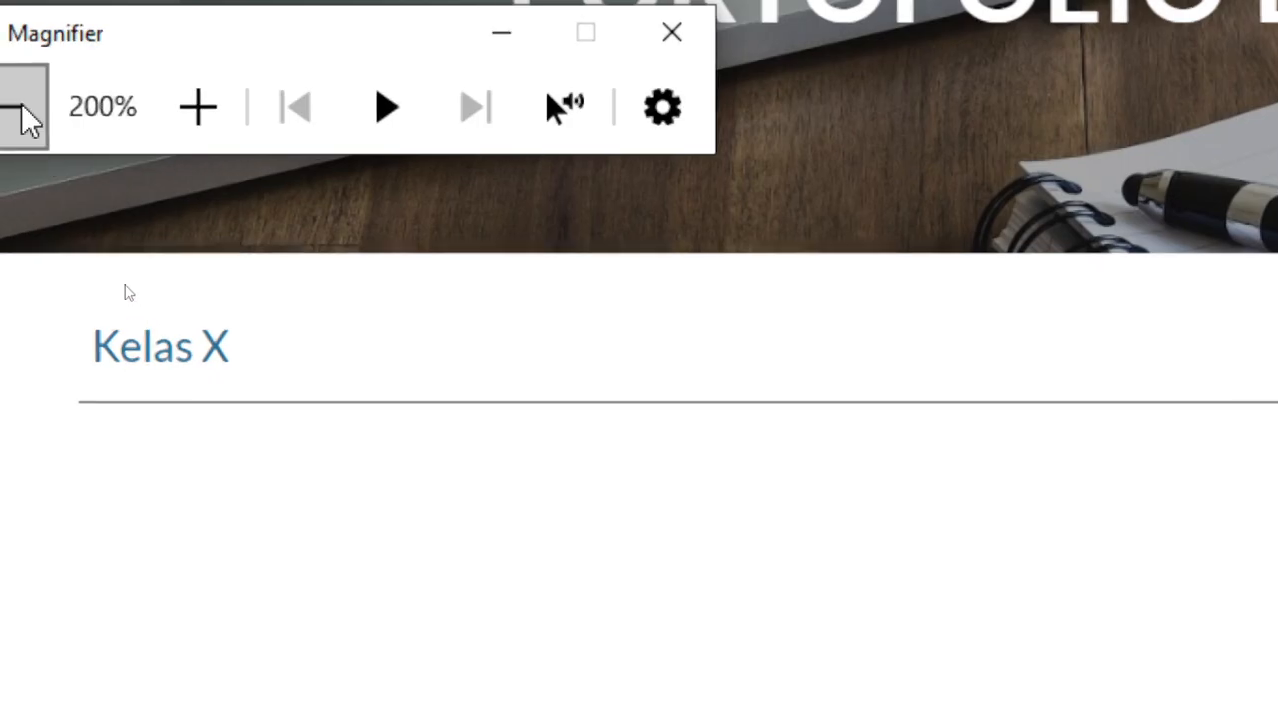
click(20, 112)
click(362, 256)
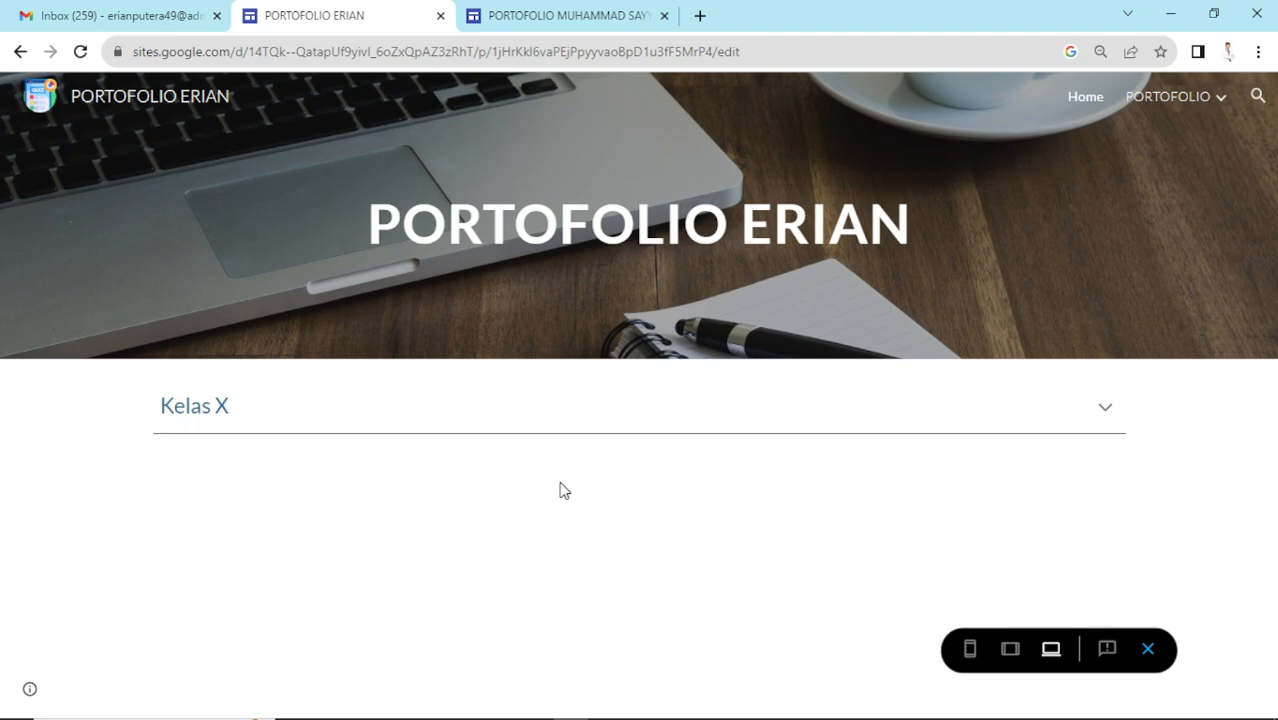
click(1102, 409)
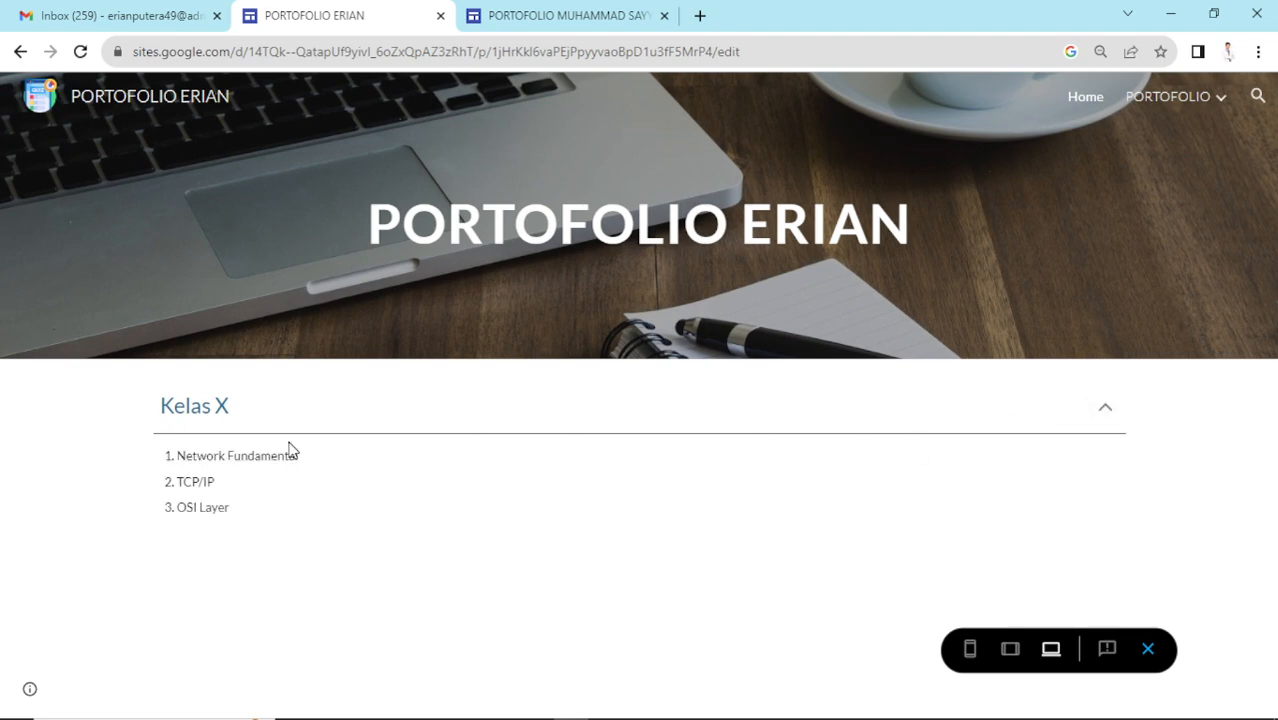
click(1105, 408)
click(1106, 410)
click(1104, 408)
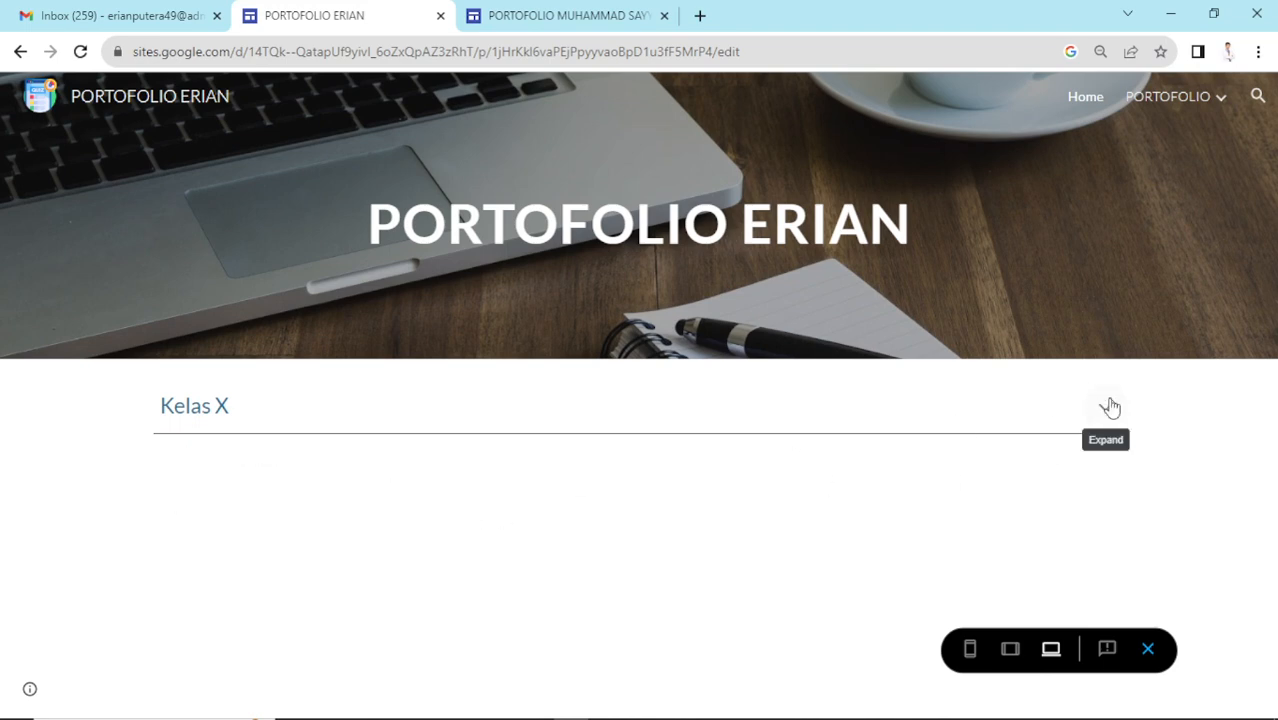
click(1010, 648)
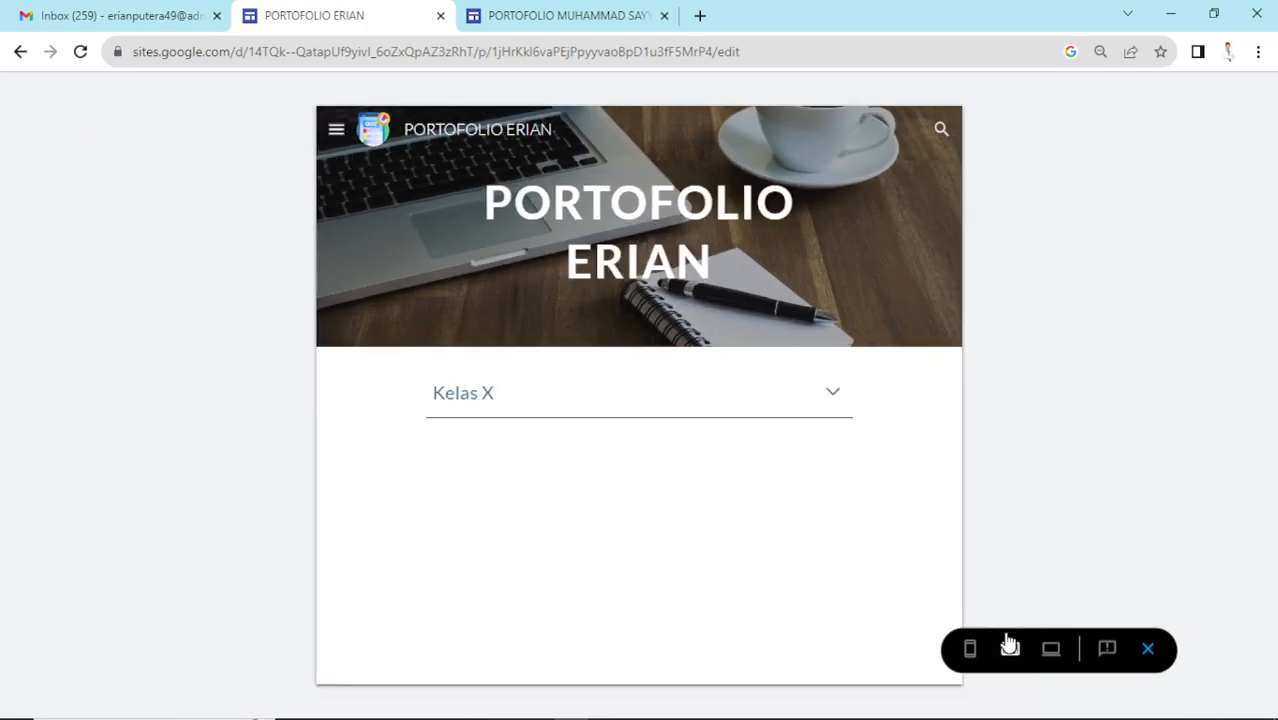
click(849, 406)
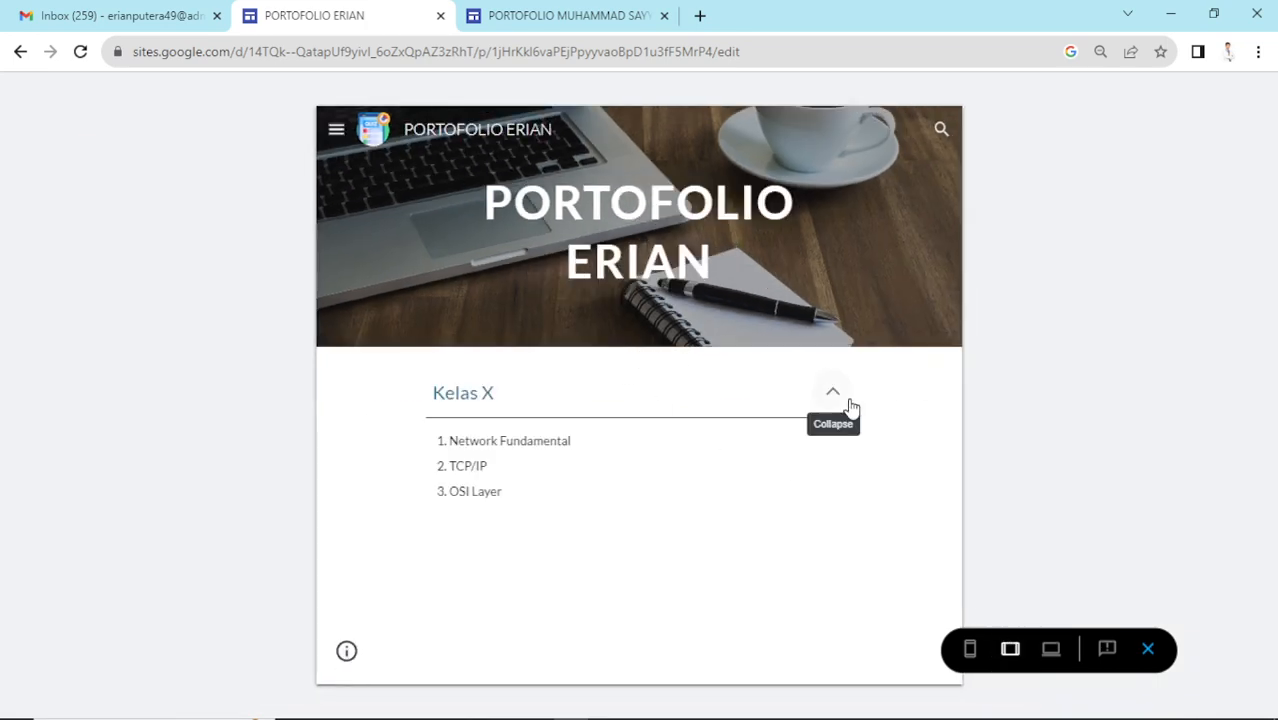
click(849, 406)
click(969, 648)
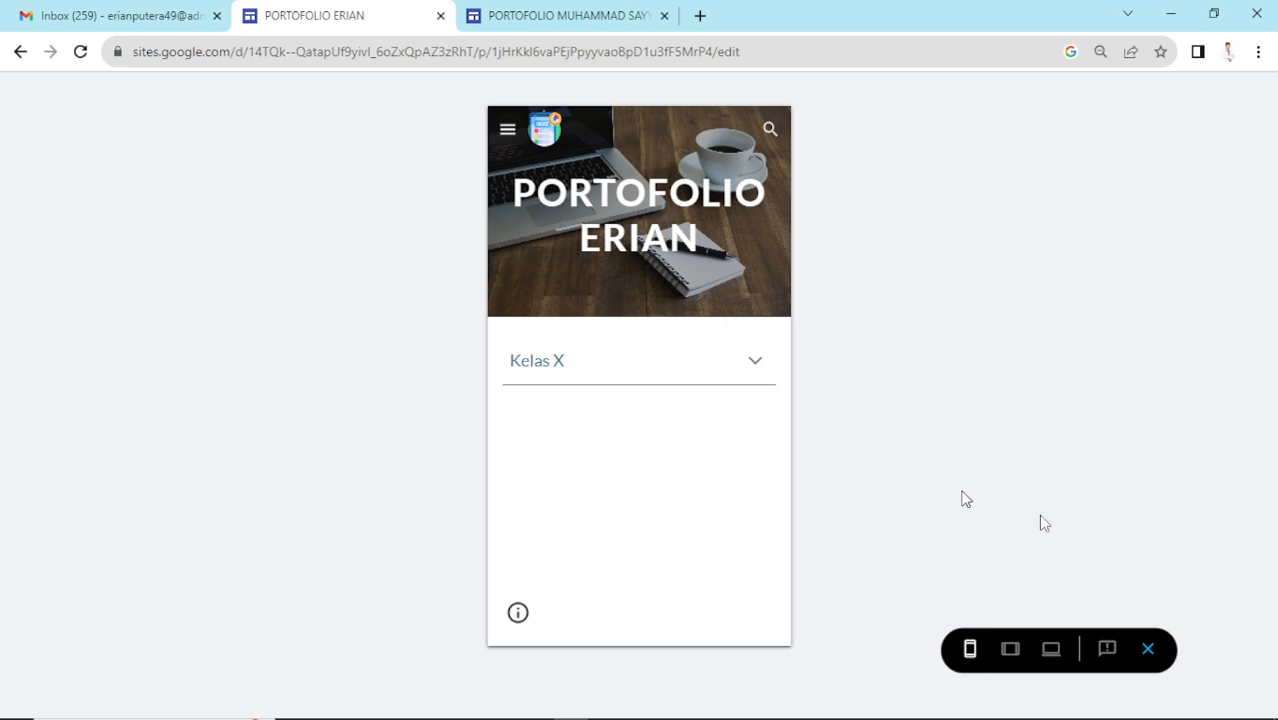
click(1149, 652)
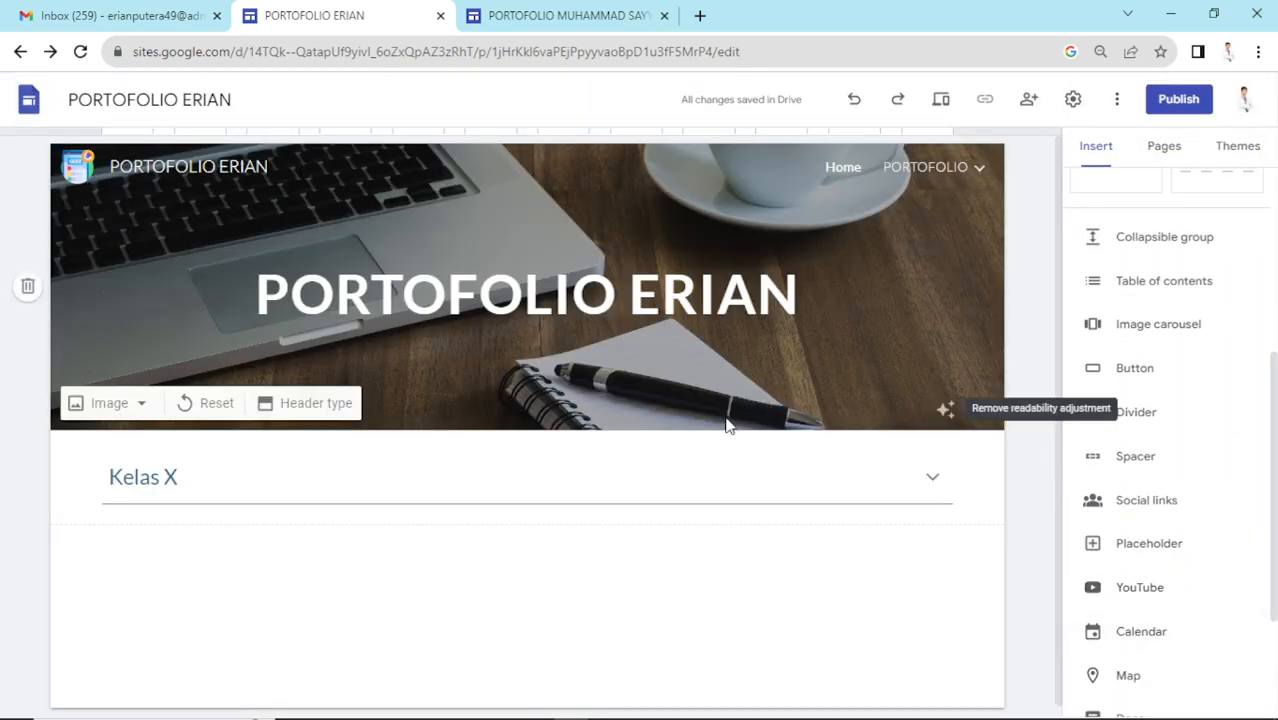
- Select the Kelas X collapsible section and delete it
click(805, 477)
click(478, 453)
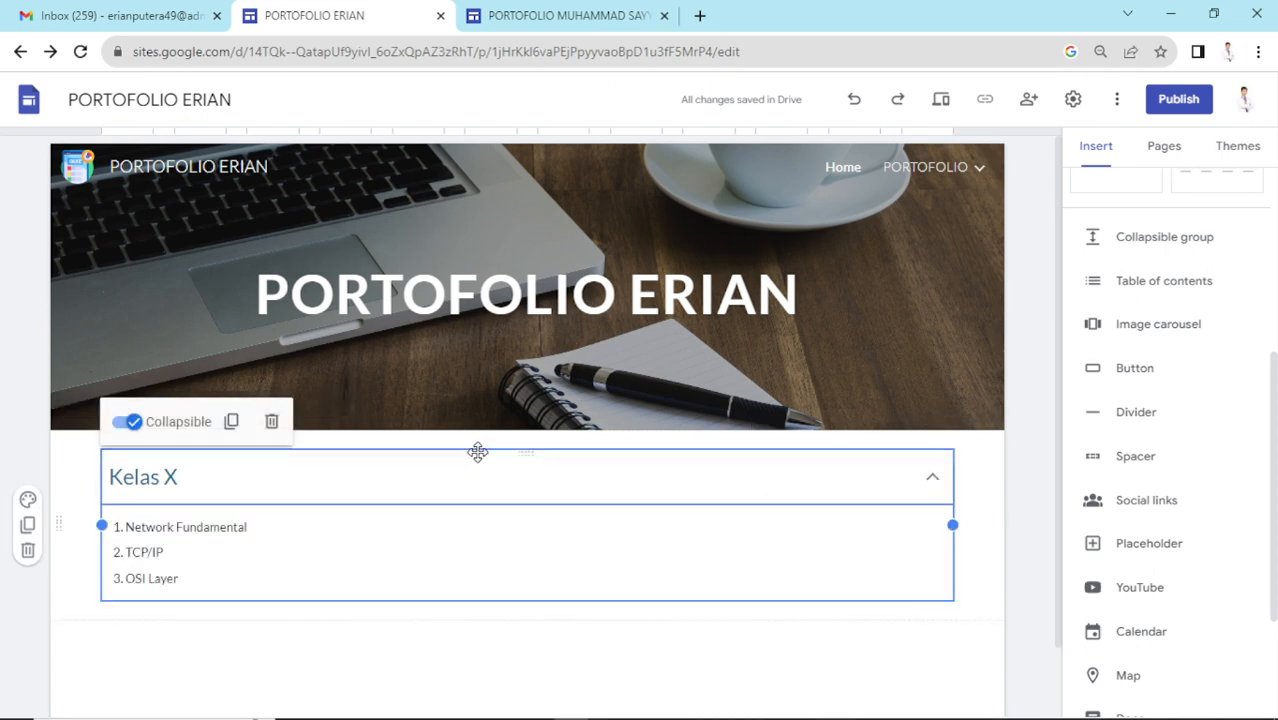
key(Delete)
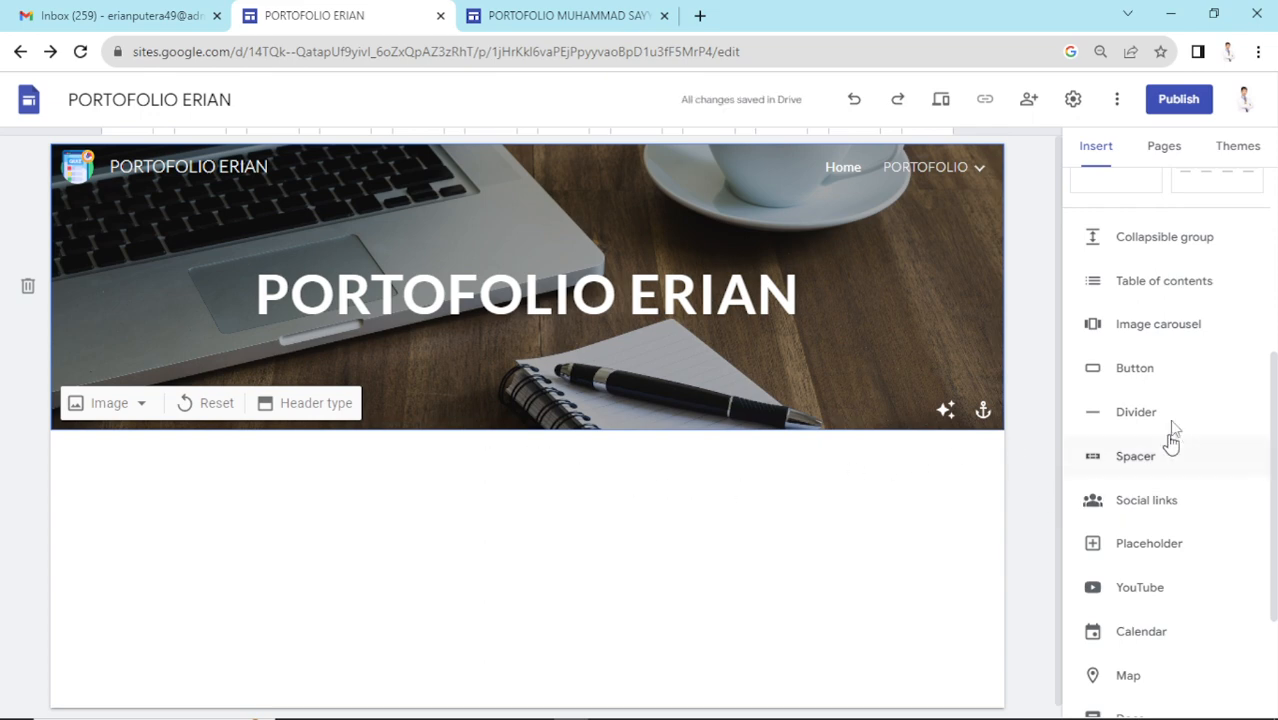
- Insert a Table of contents below the header and delete it, twice over
click(1180, 284)
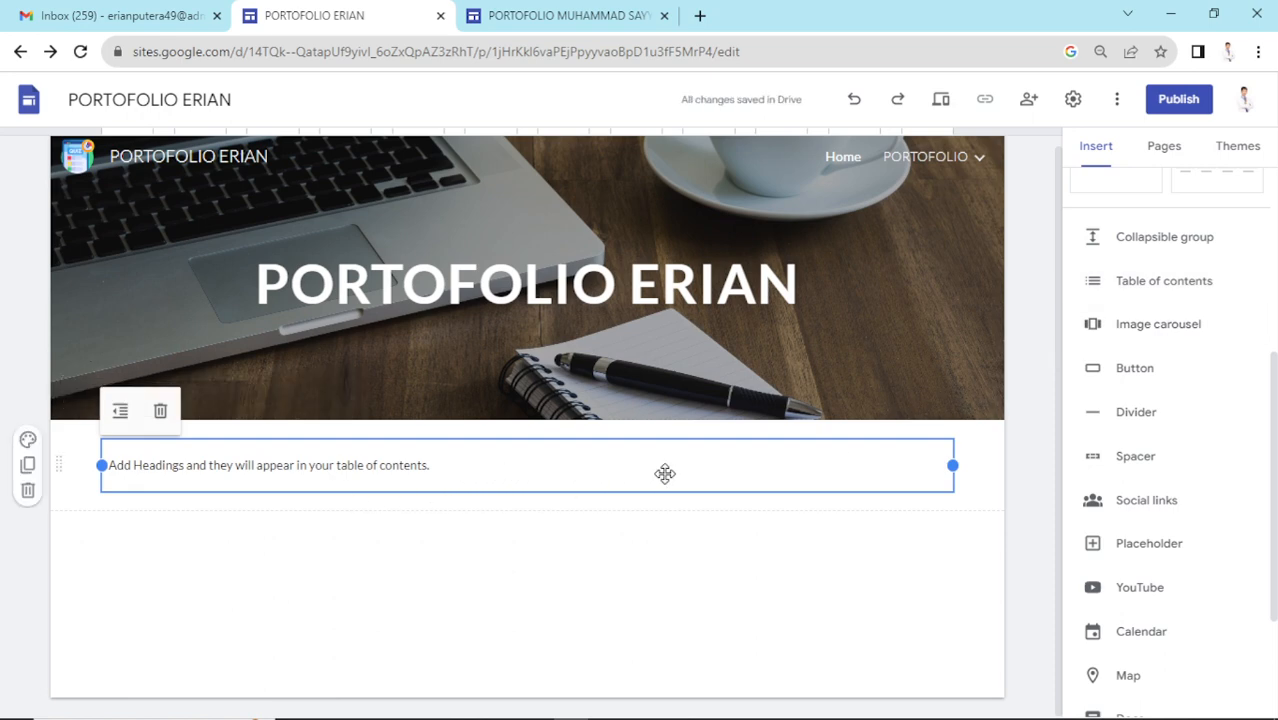
click(459, 467)
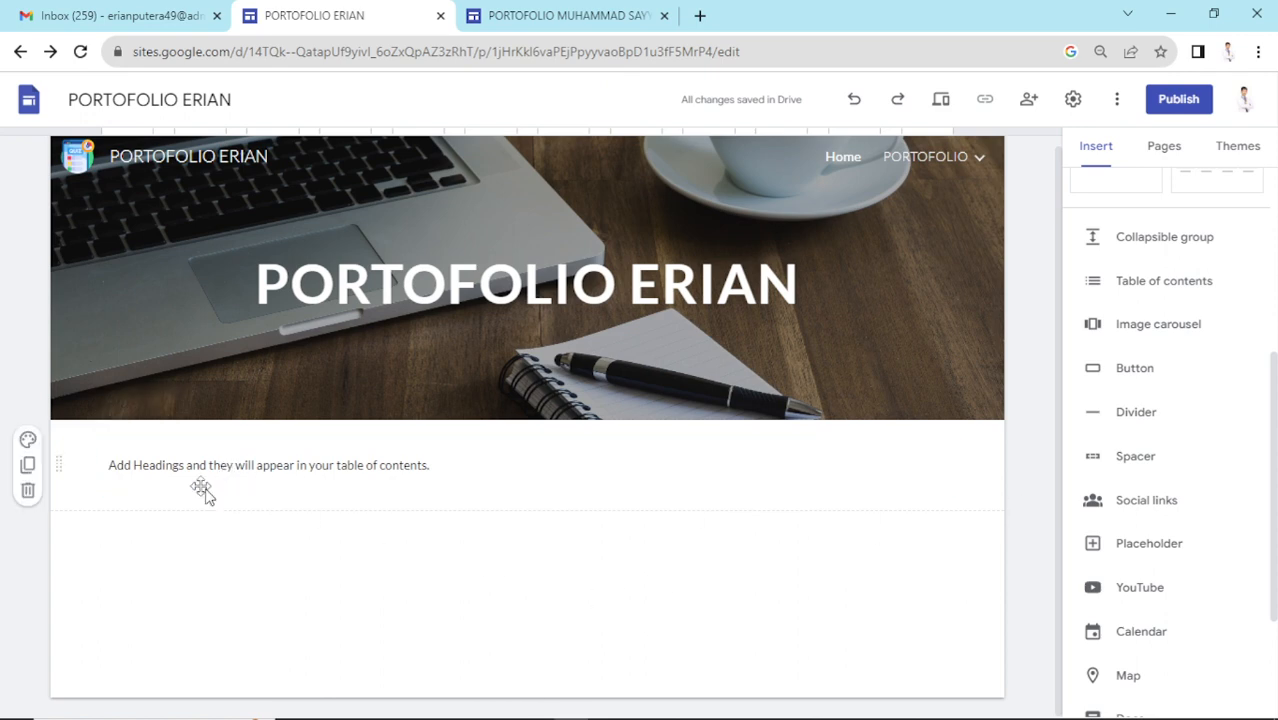
click(176, 470)
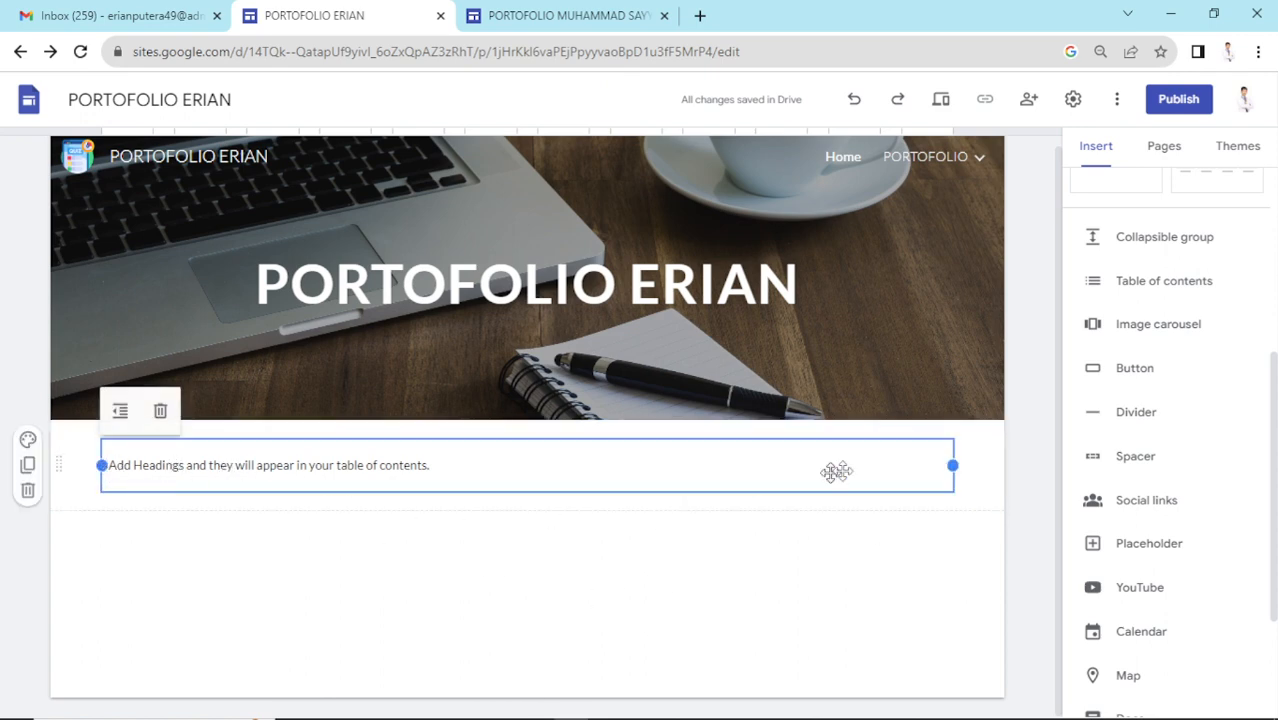
right_click(426, 461)
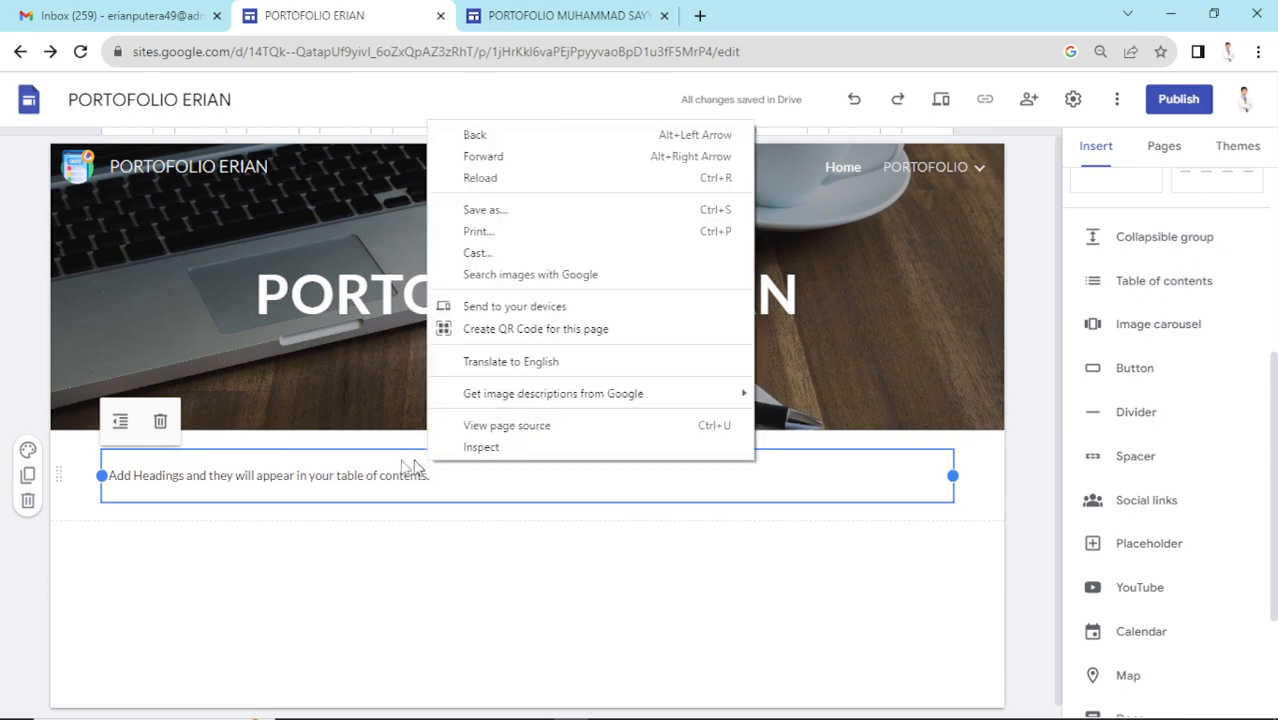
click(150, 455)
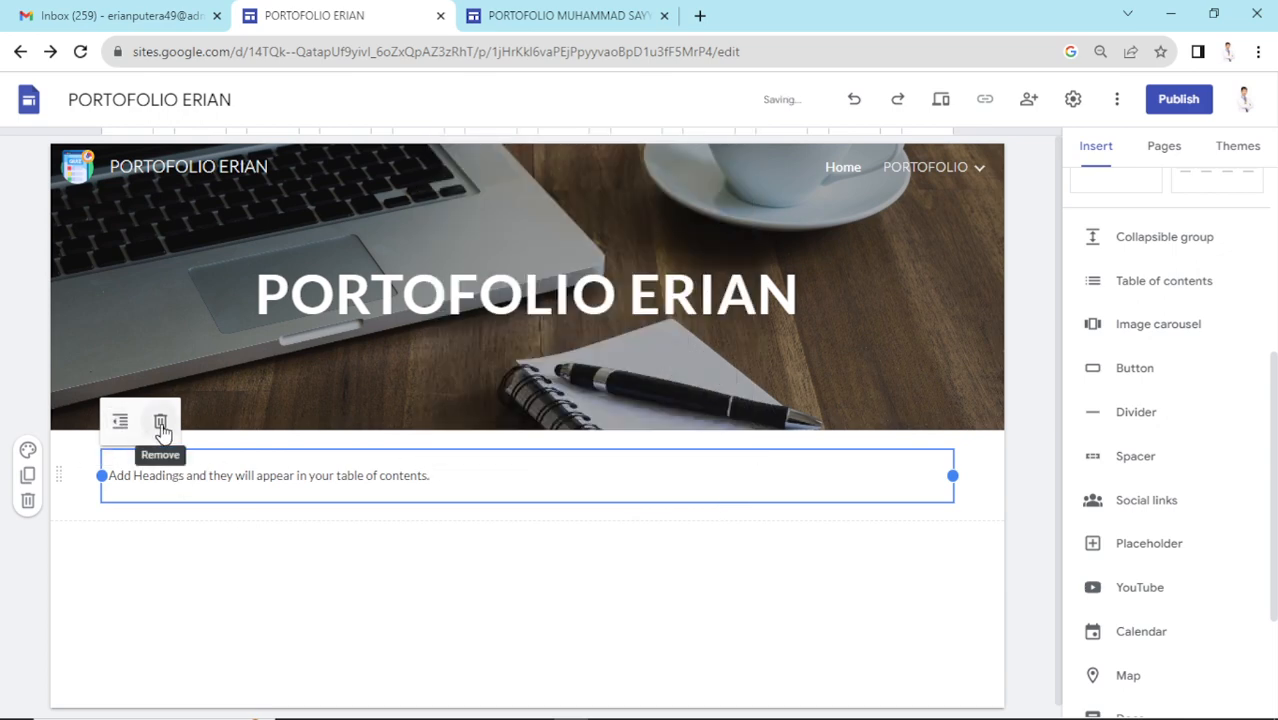
click(160, 424)
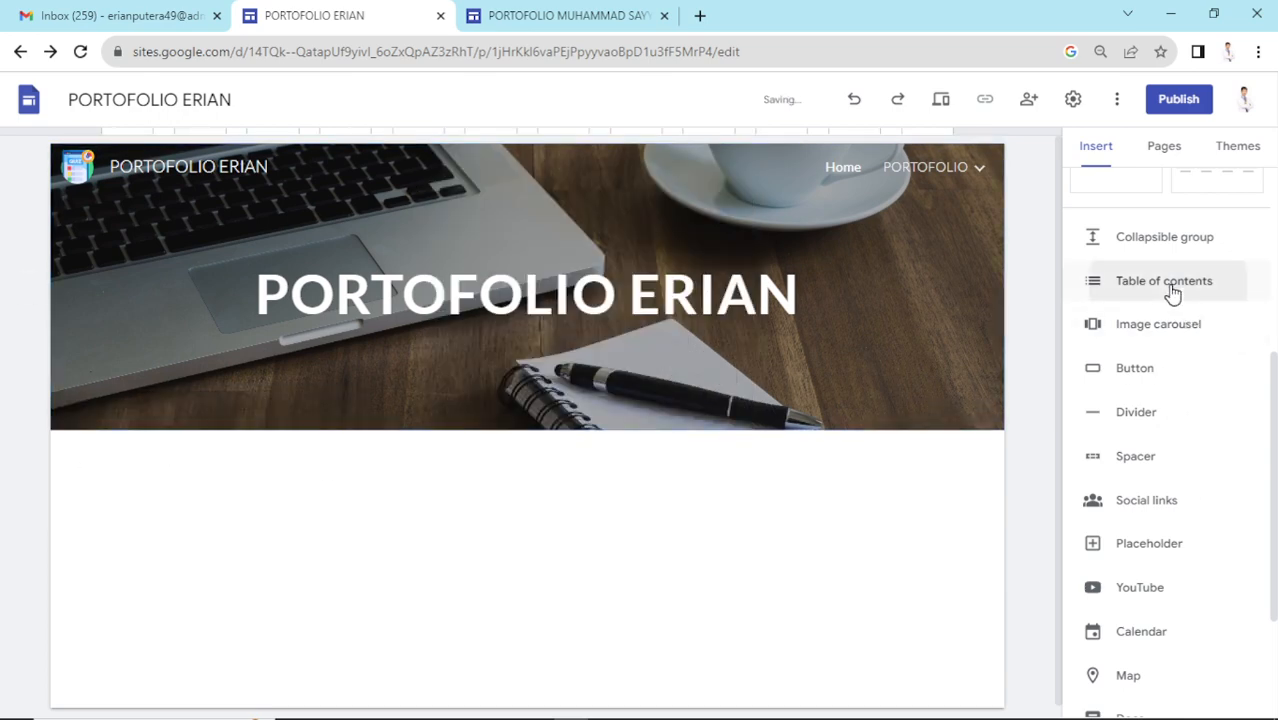
click(1158, 289)
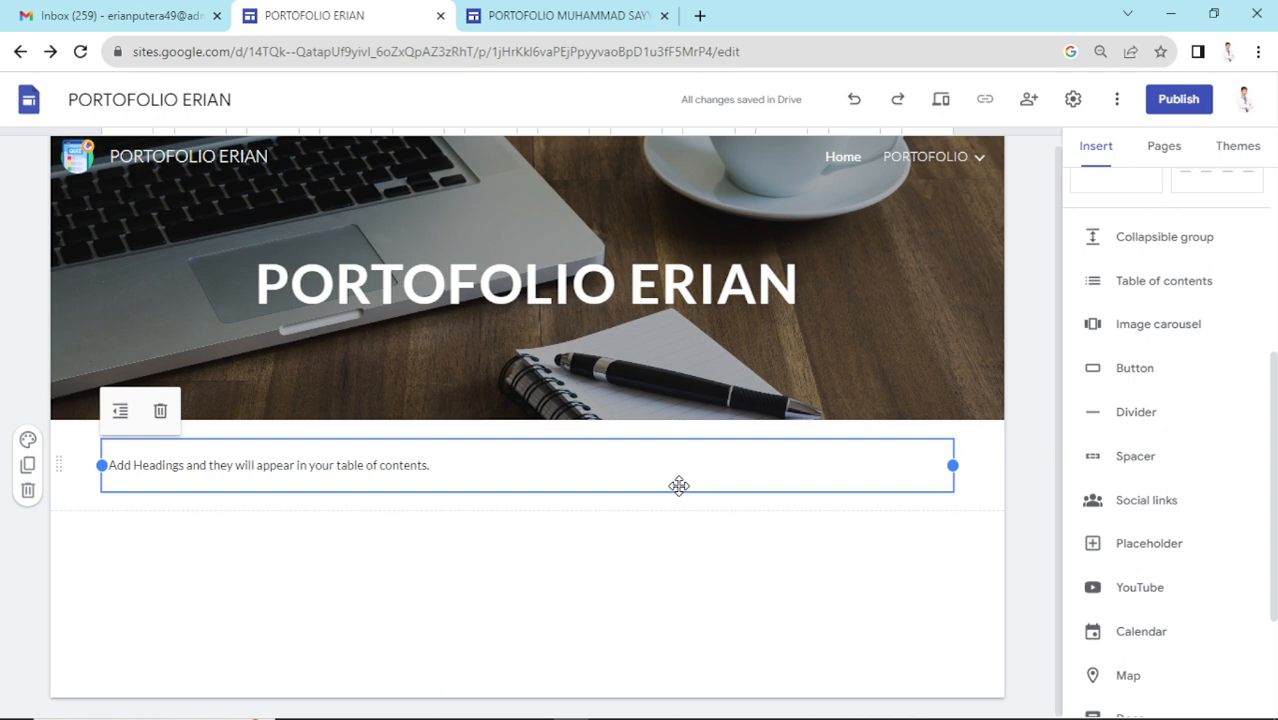
key(Delete)
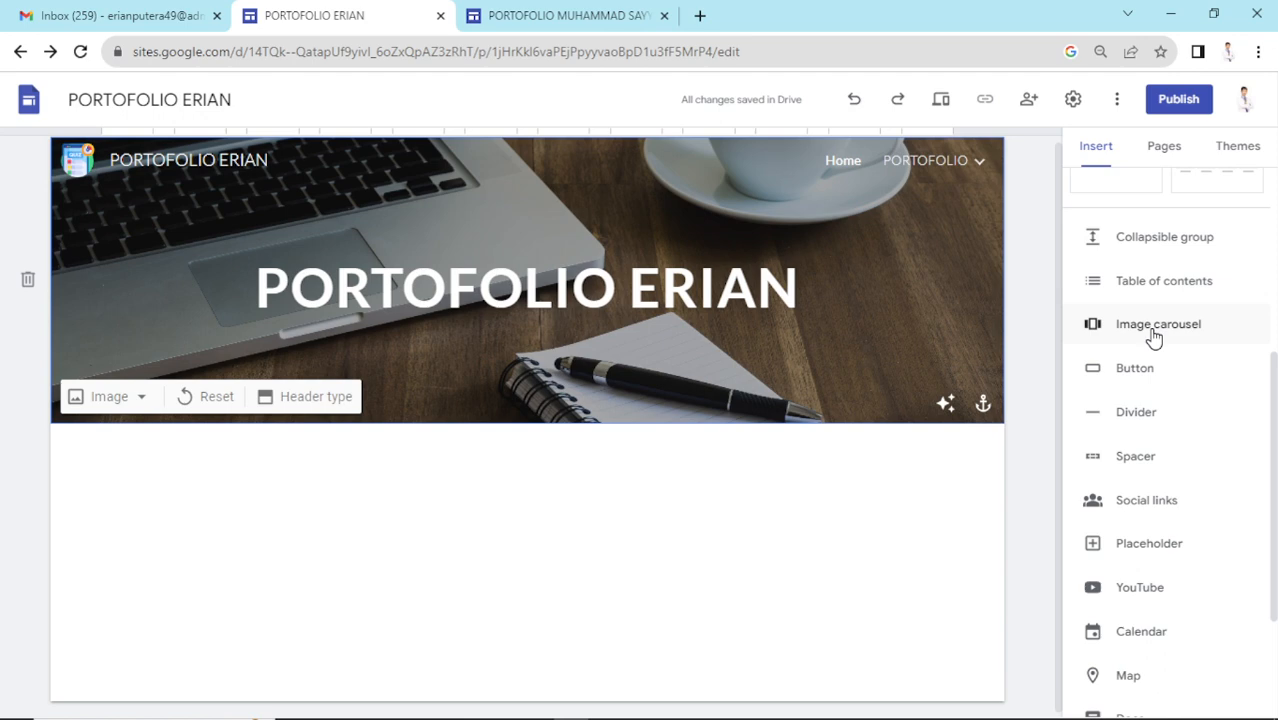
- Insert an image carousel and start uploading its first photo from drive D
click(1154, 334)
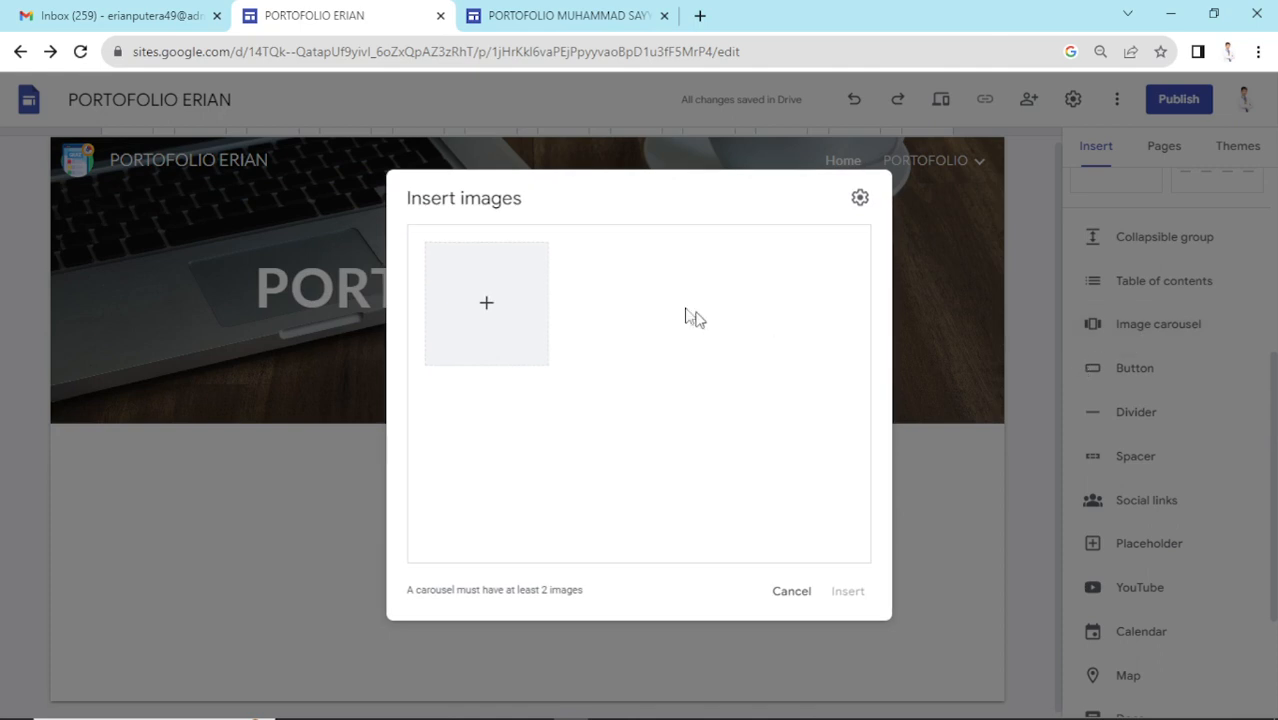
click(484, 306)
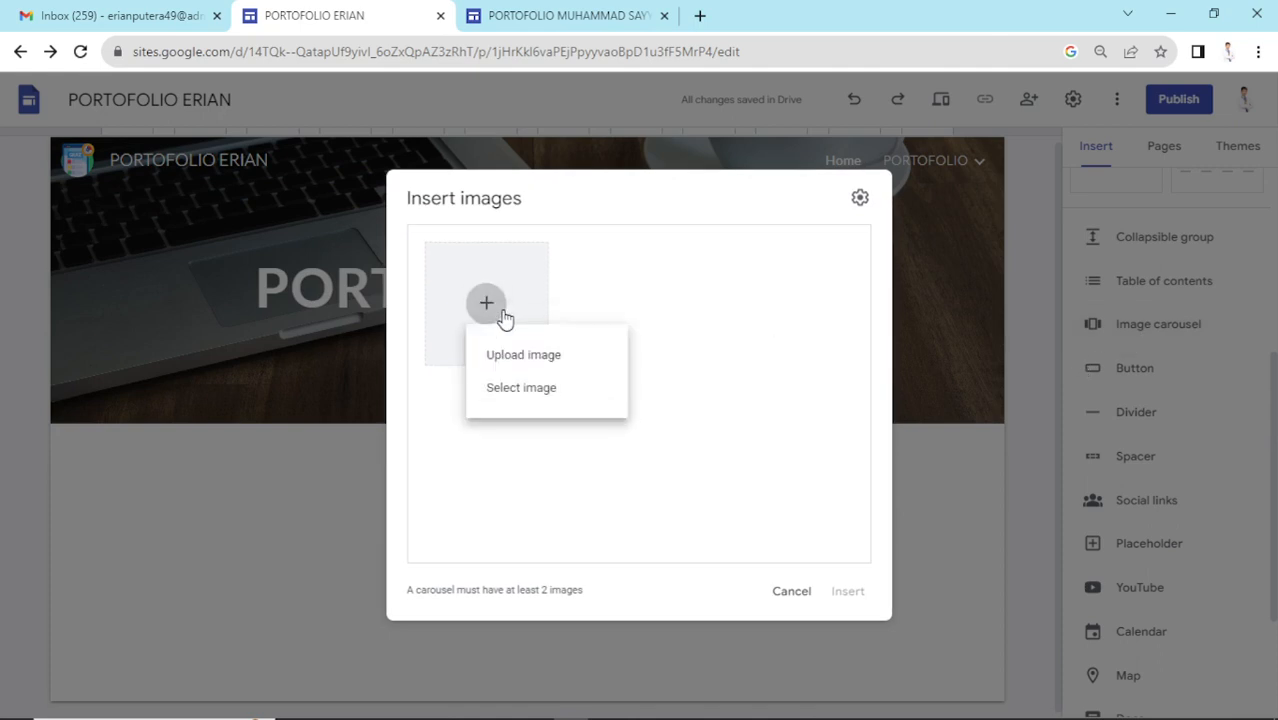
click(560, 356)
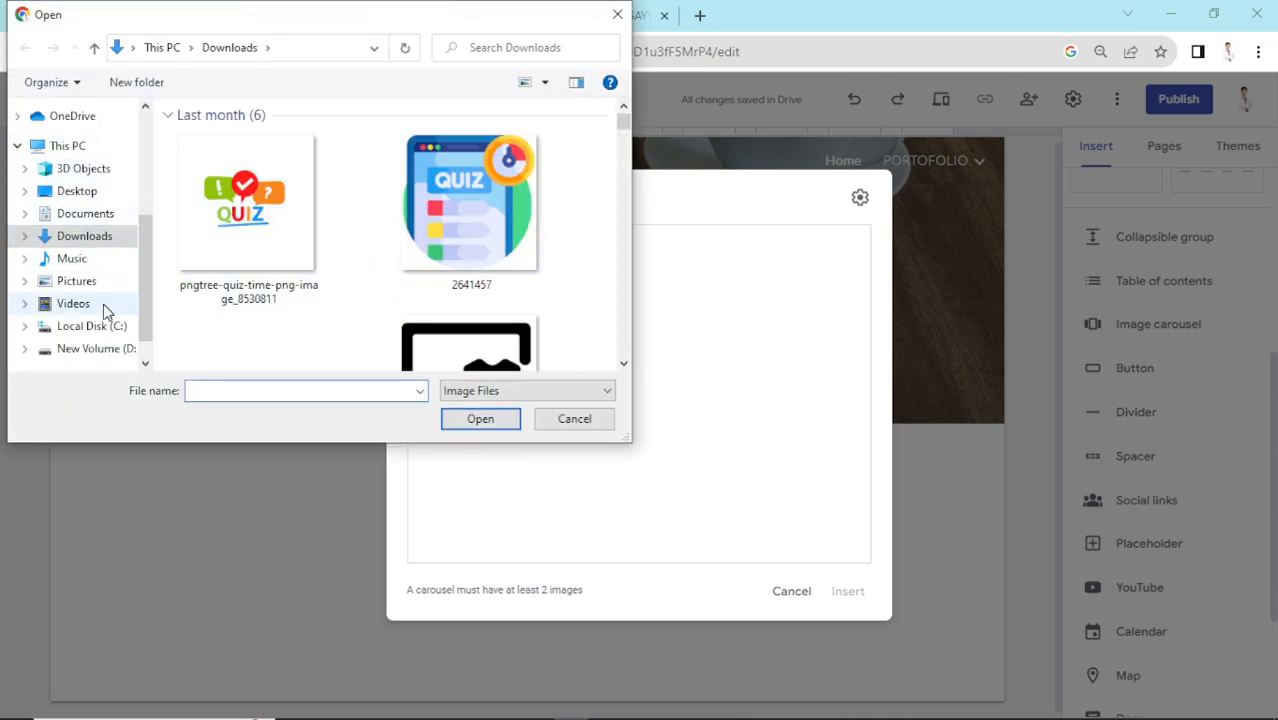
scroll(251, 251, down, 2)
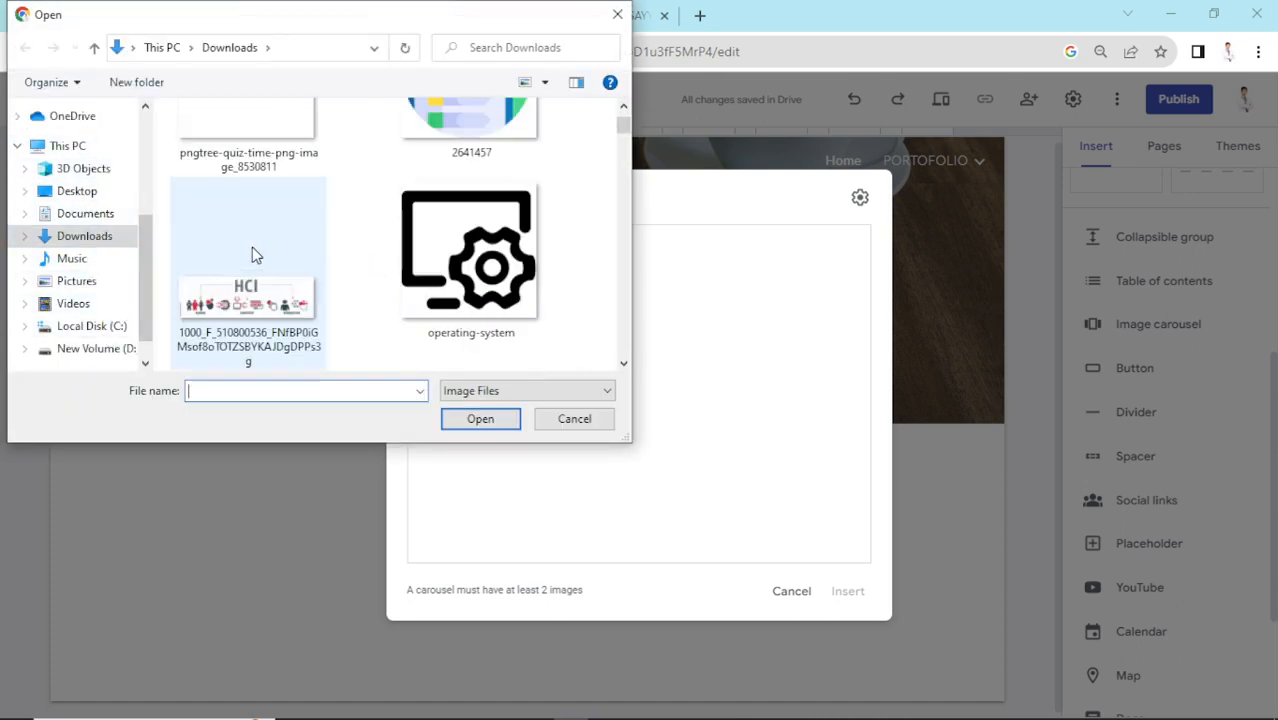
click(95, 213)
click(94, 192)
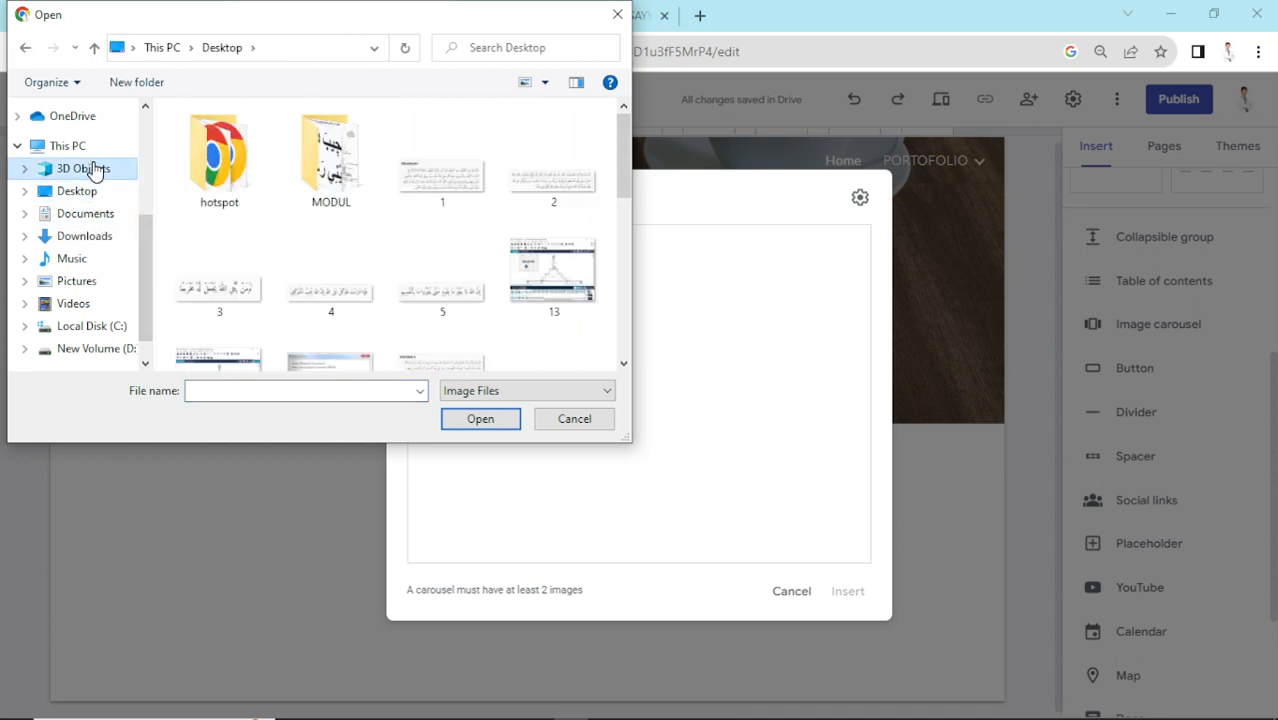
click(93, 170)
click(70, 258)
click(76, 281)
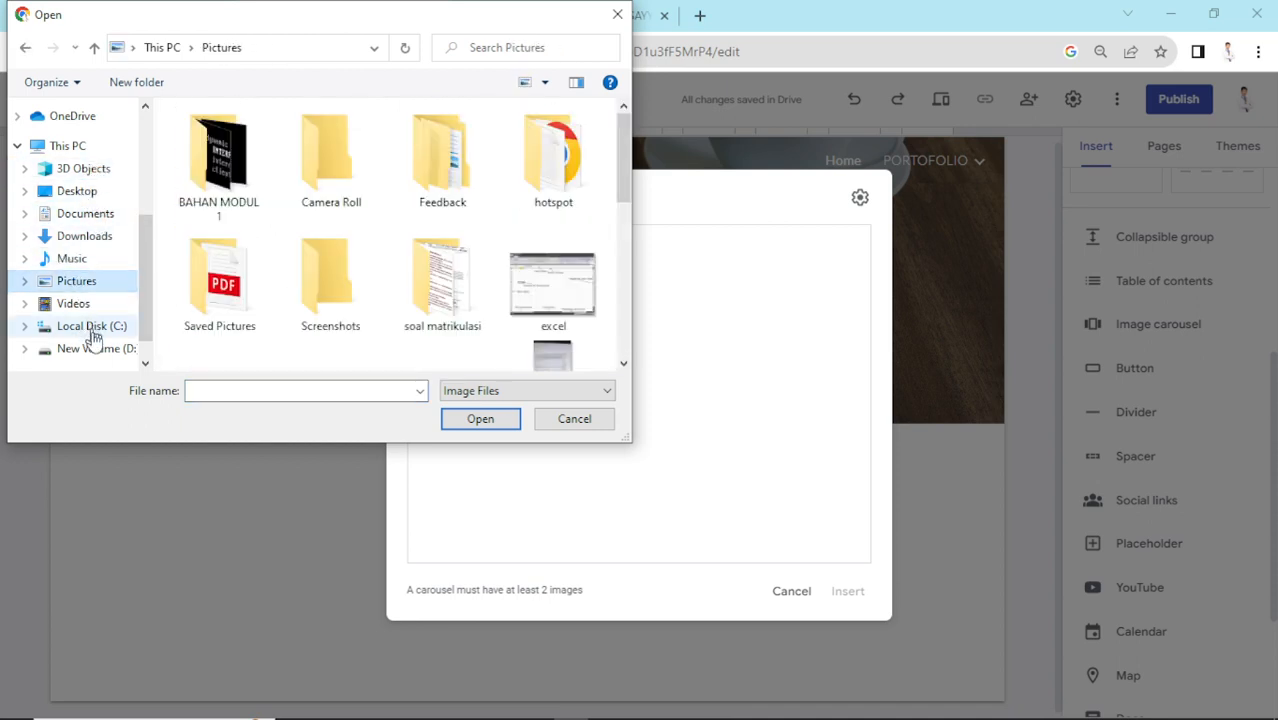
click(96, 348)
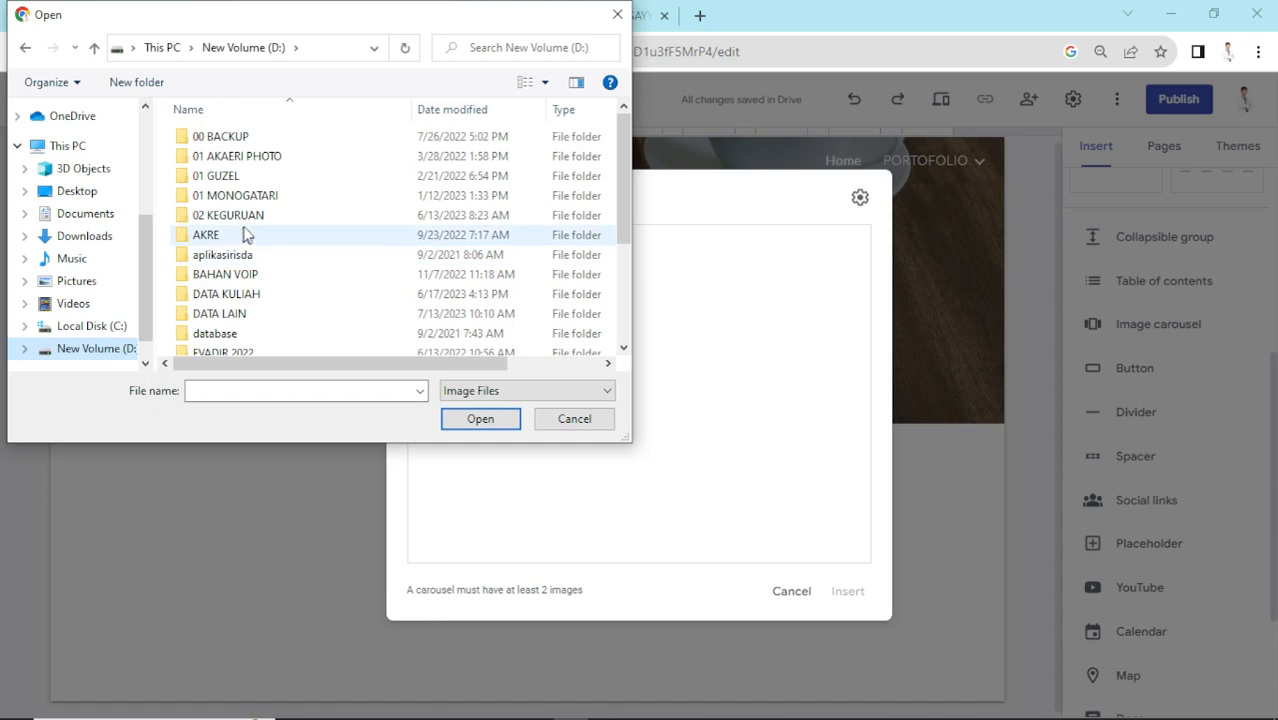
- Upload the first student photo from 02 KEGURUAN > ADMINISTRASI > FOTO XI TKJ
scroll(250, 227, down, 3)
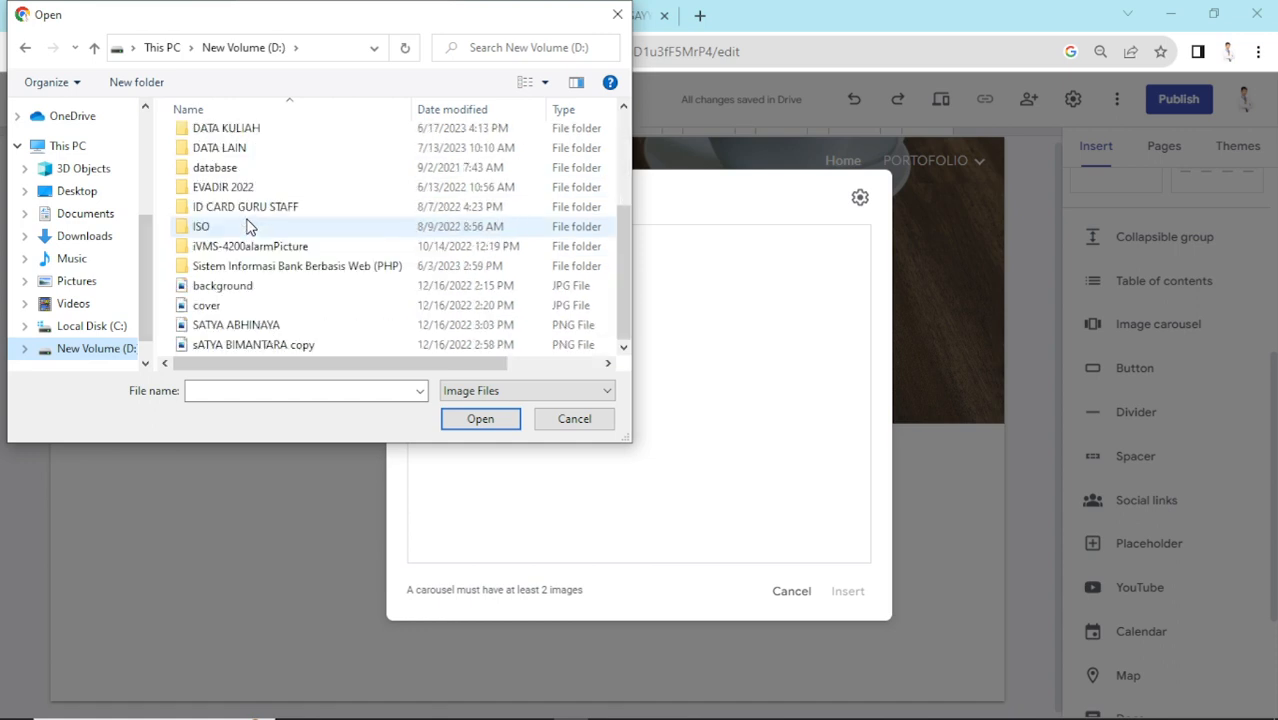
scroll(248, 227, up, 4)
double_click(247, 216)
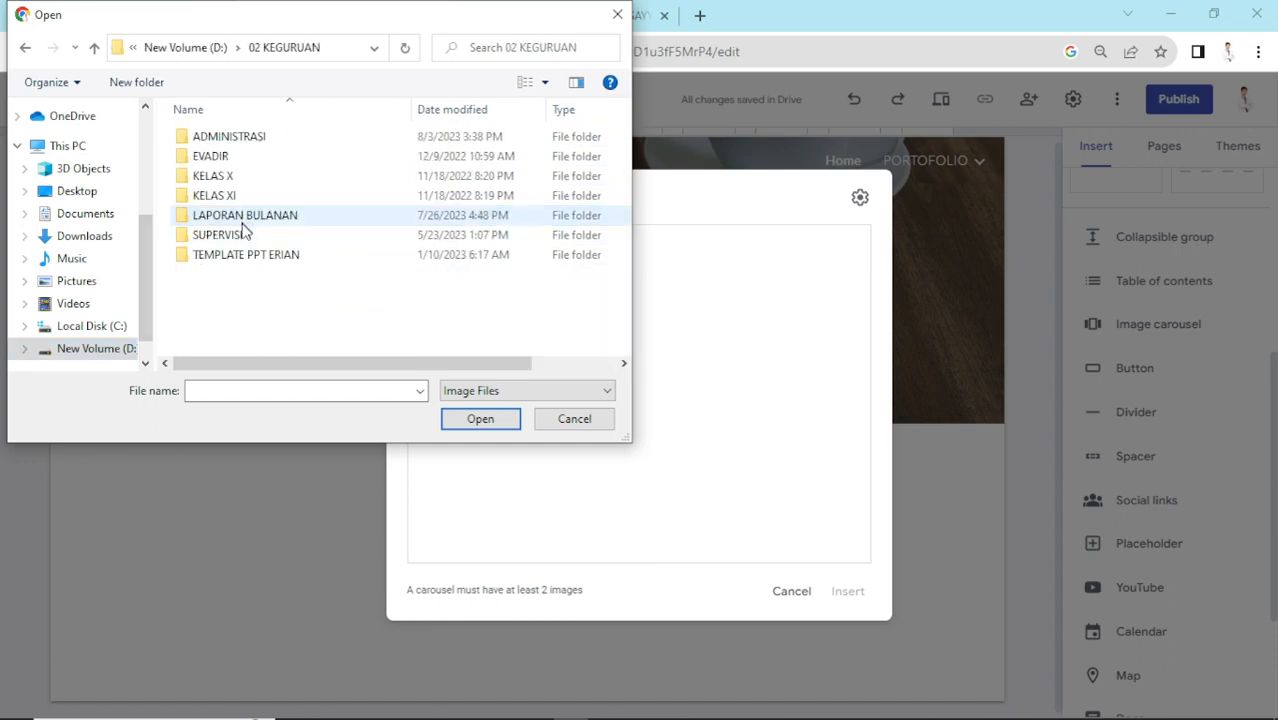
double_click(251, 143)
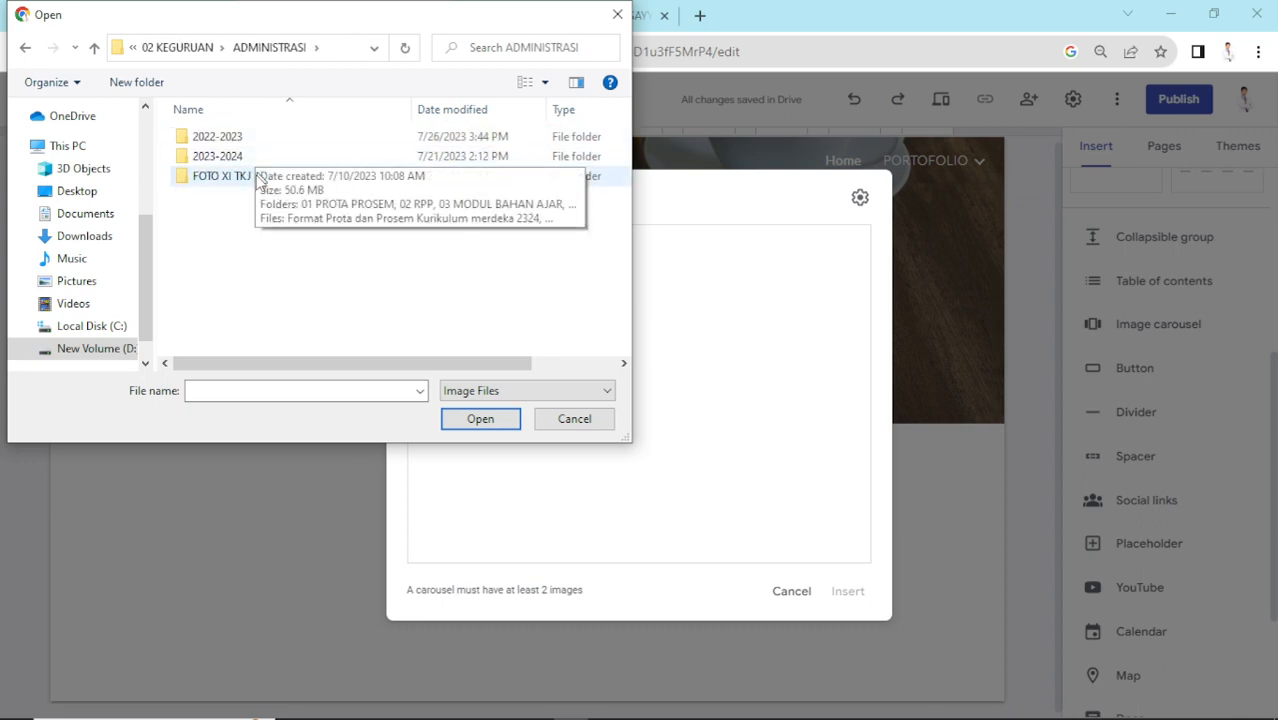
double_click(250, 178)
click(245, 190)
click(510, 421)
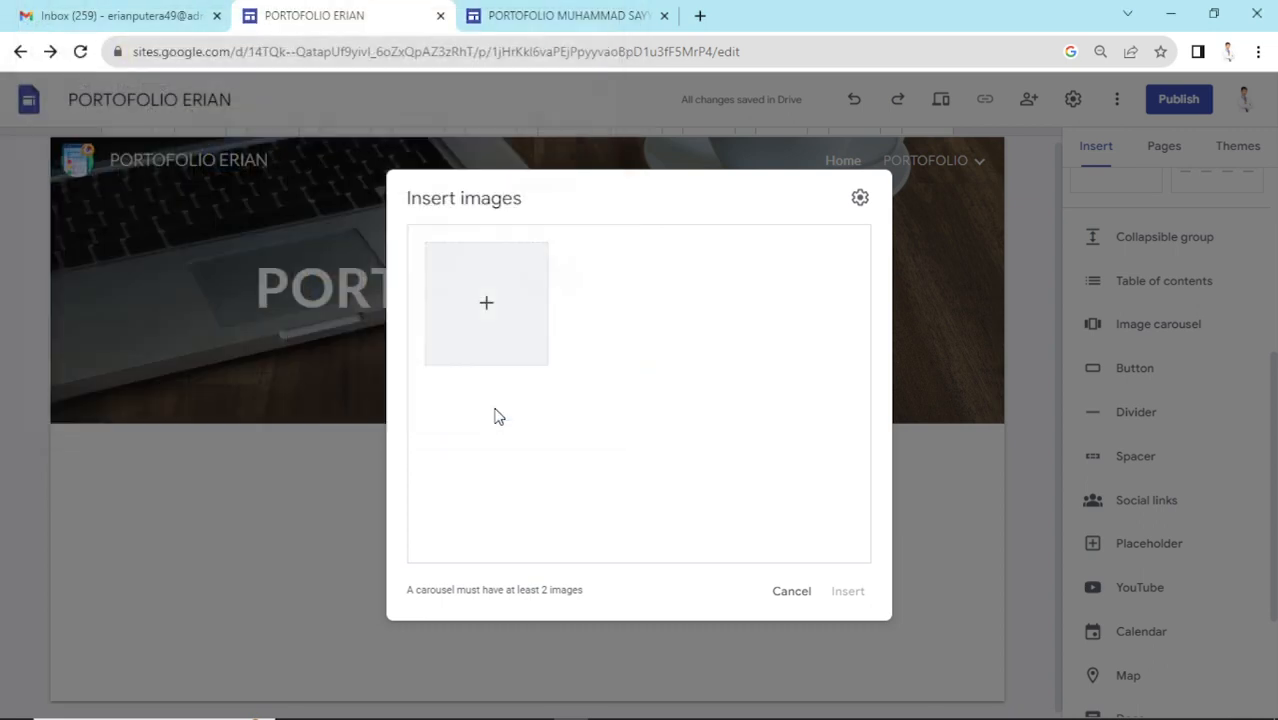
- Upload second and third student photos and place the three-photo carousel
click(490, 318)
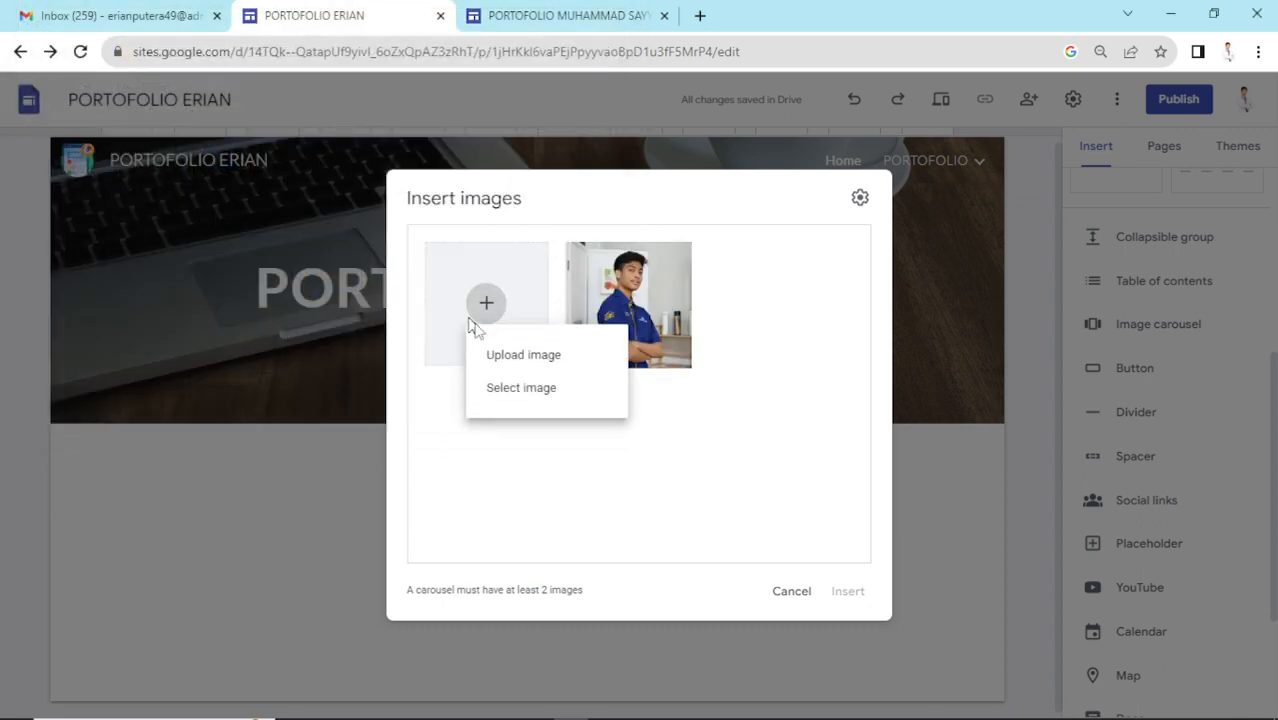
click(497, 354)
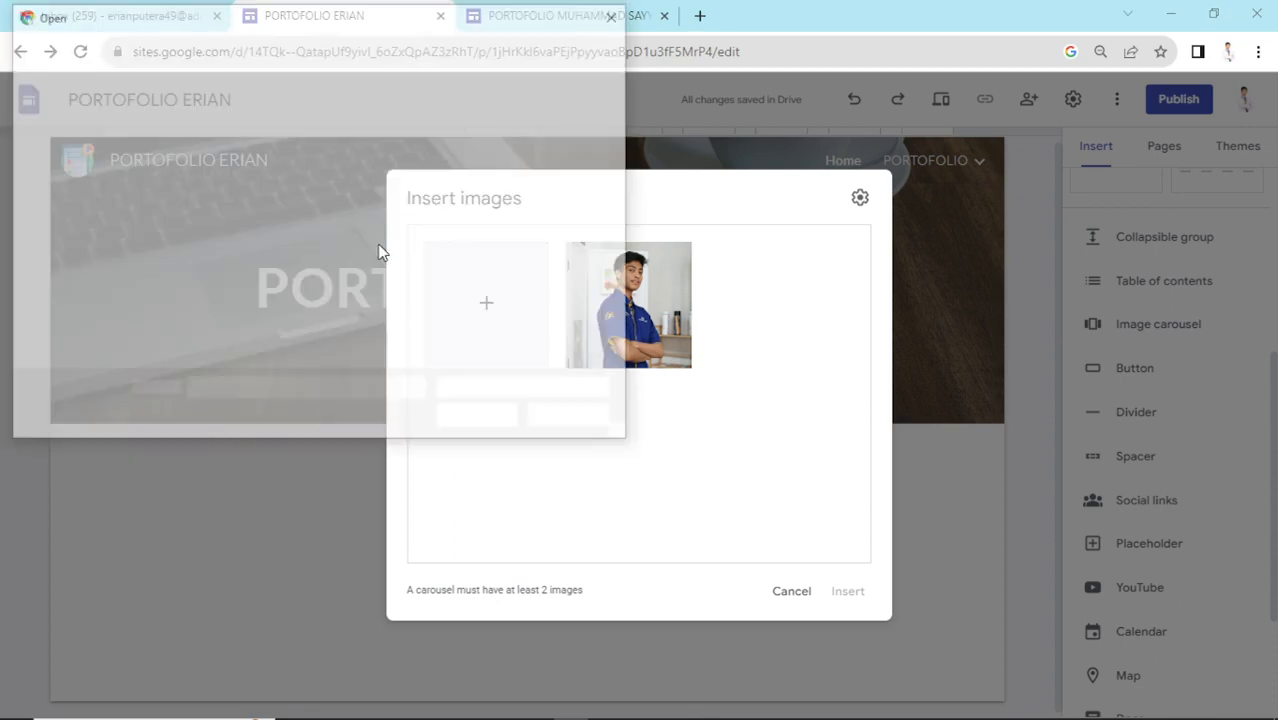
click(441, 163)
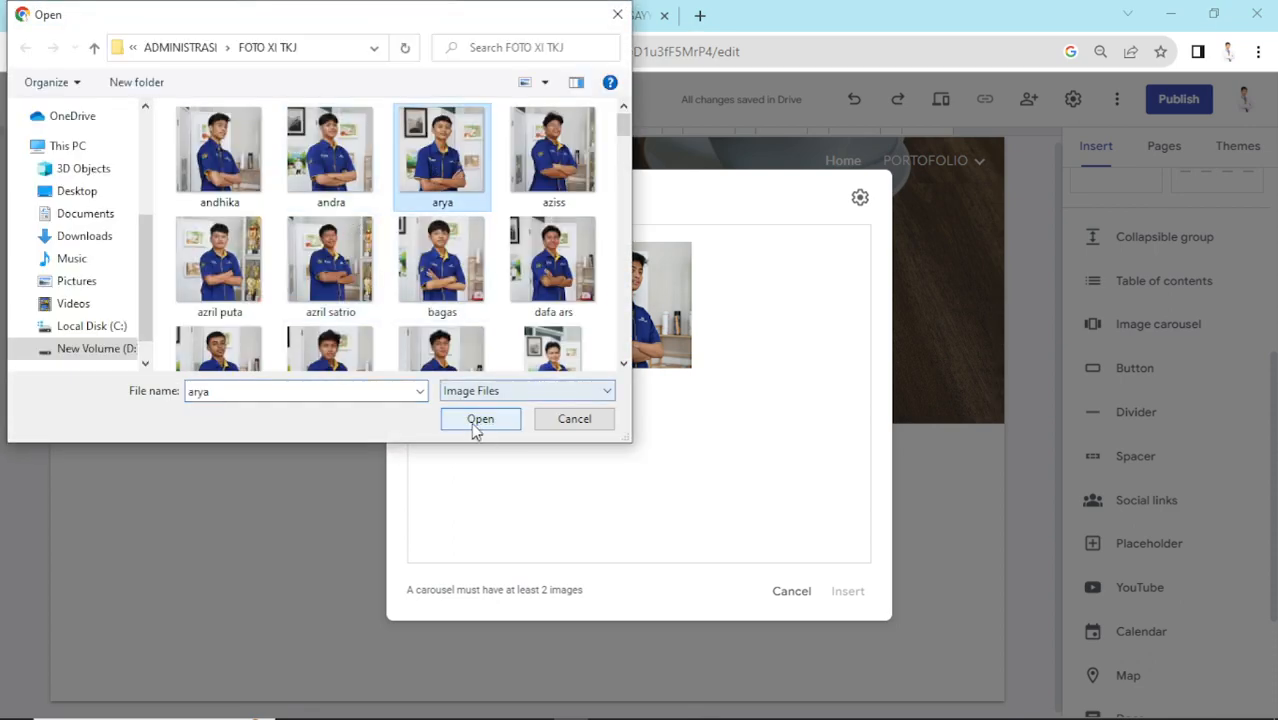
click(474, 420)
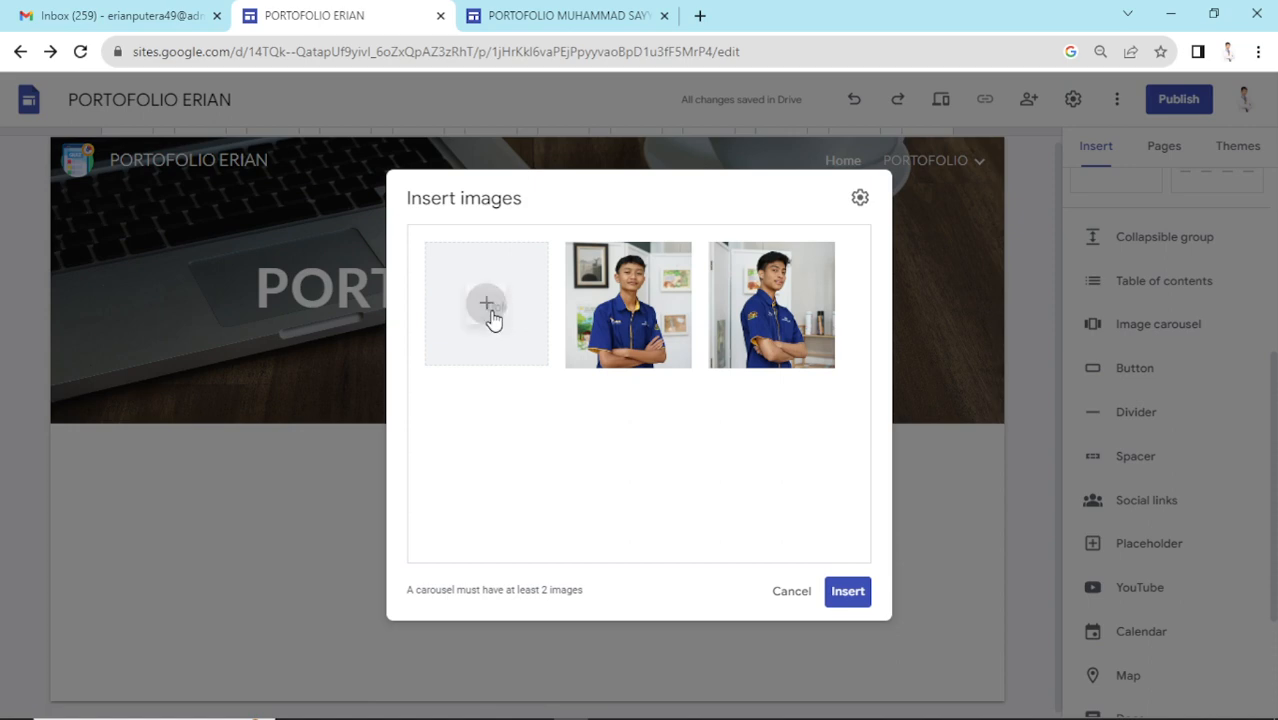
click(492, 316)
click(510, 354)
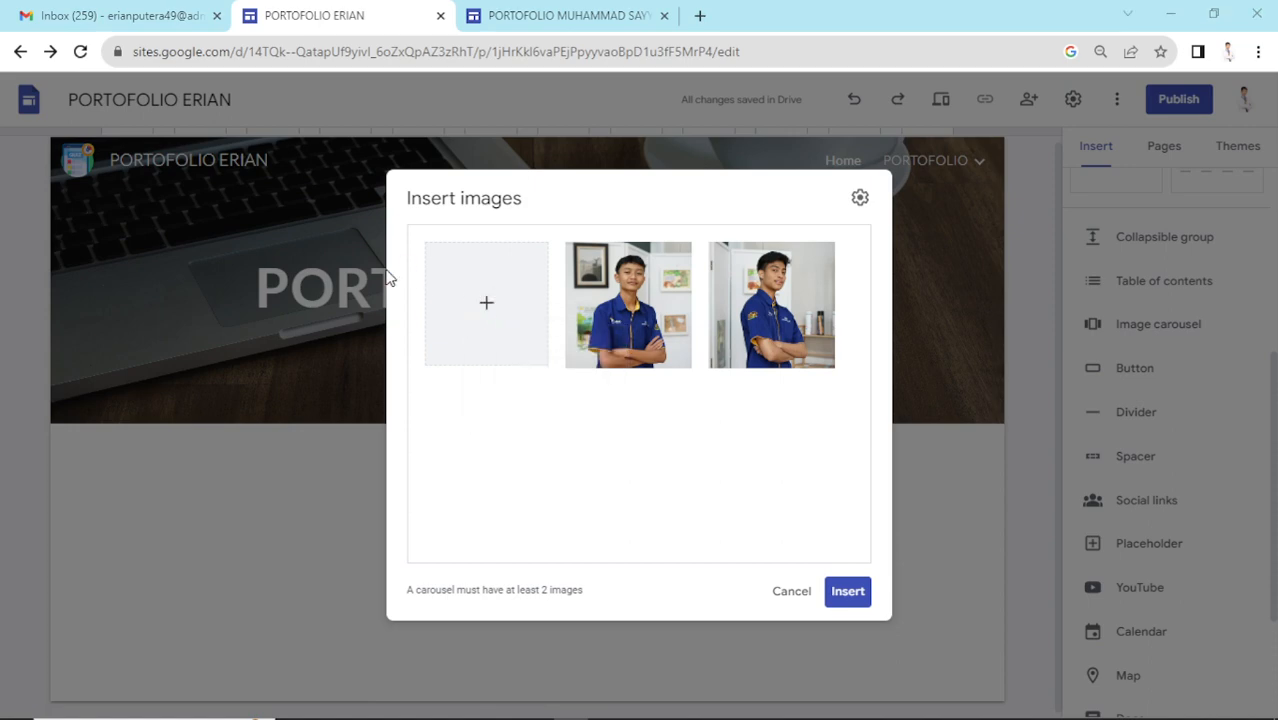
click(445, 272)
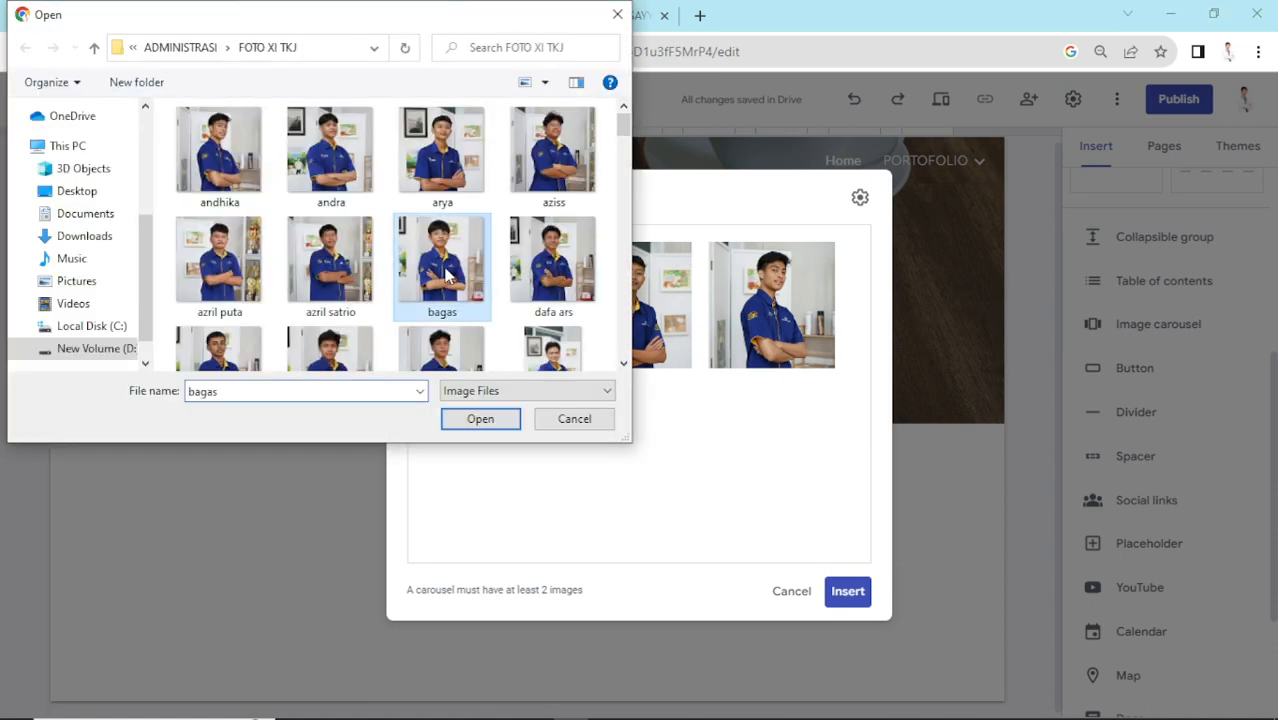
click(500, 422)
click(848, 600)
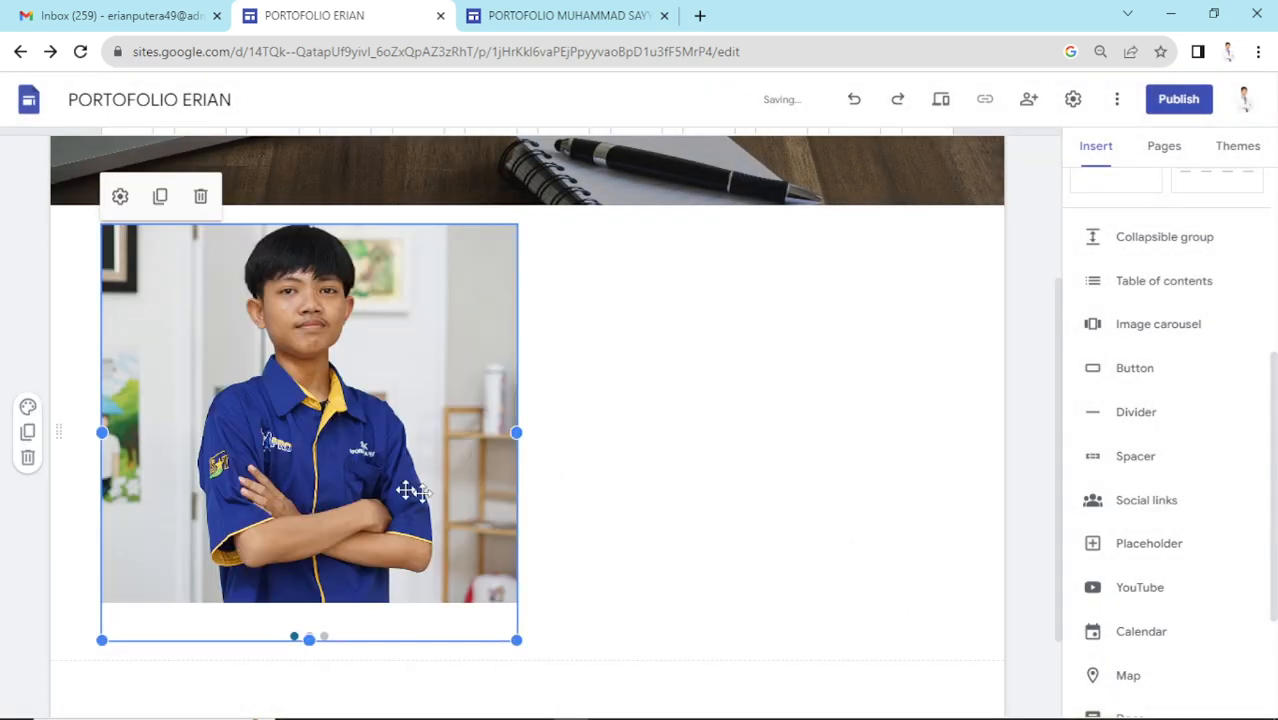
- Widen the carousel toward the right and drag it to the section's centre
drag(376, 485, 382, 485)
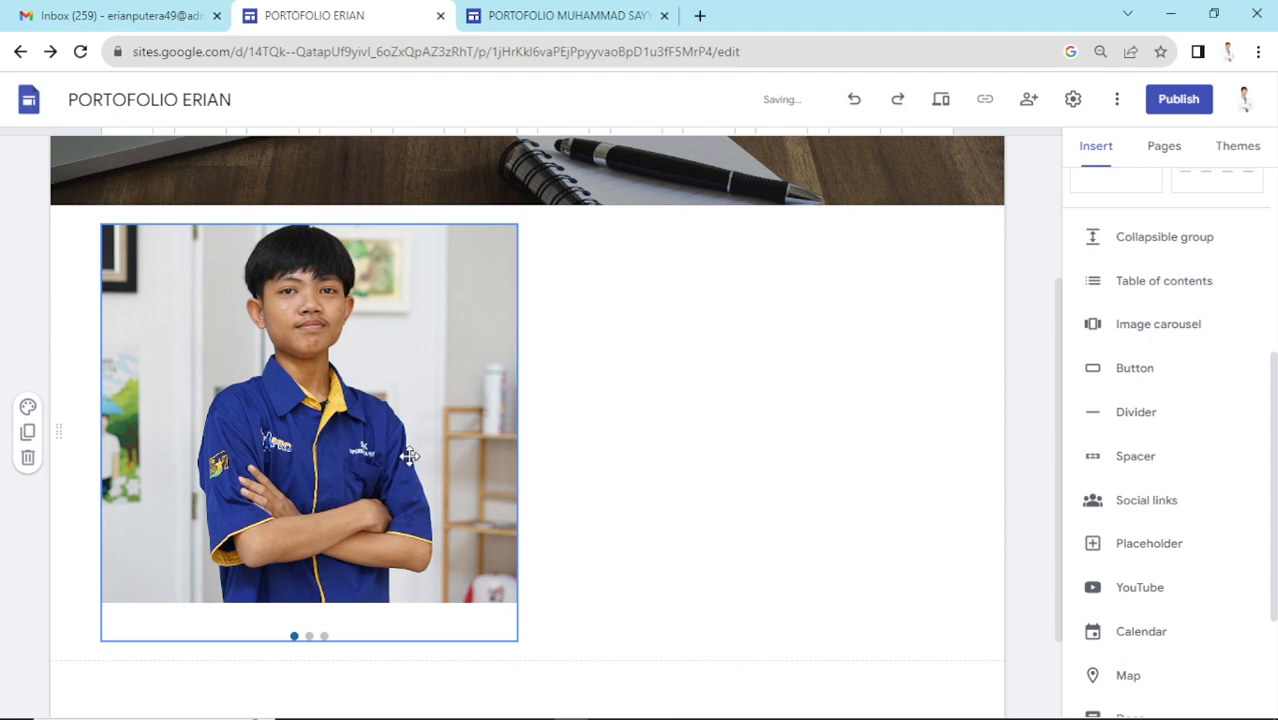
click(410, 456)
drag(527, 432, 949, 404)
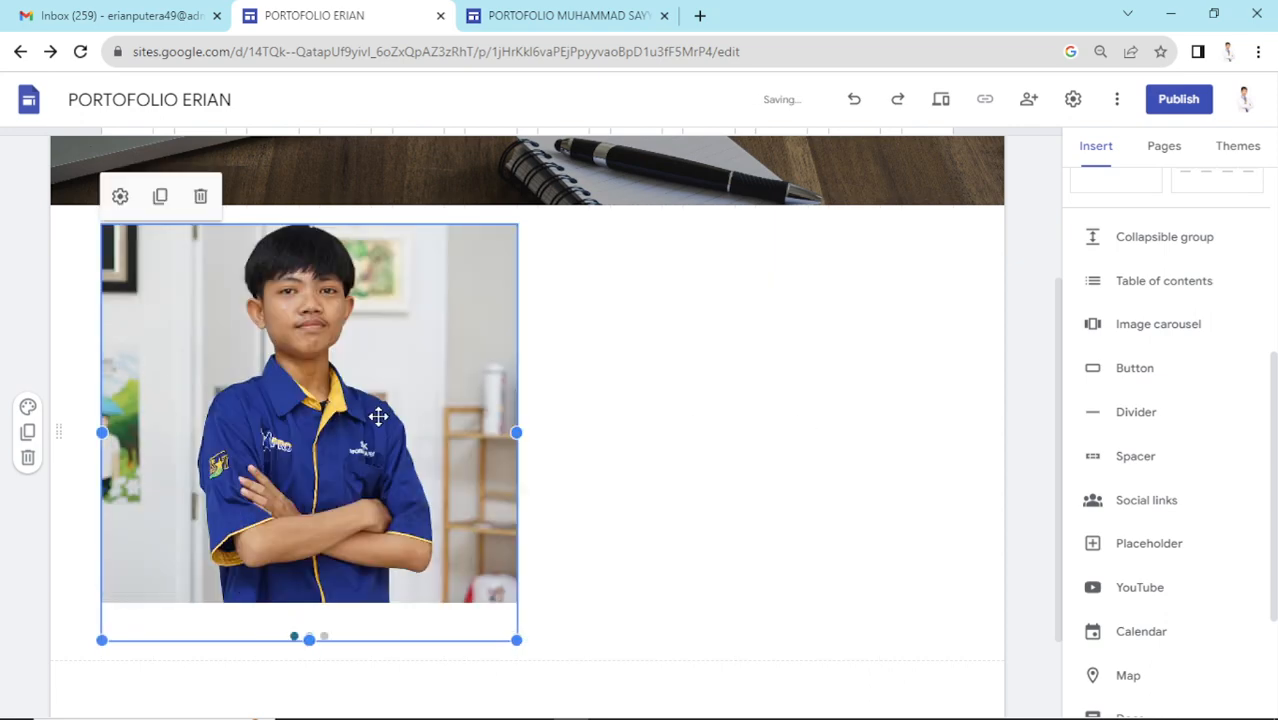
drag(371, 422, 627, 415)
scroll(720, 402, down, 2)
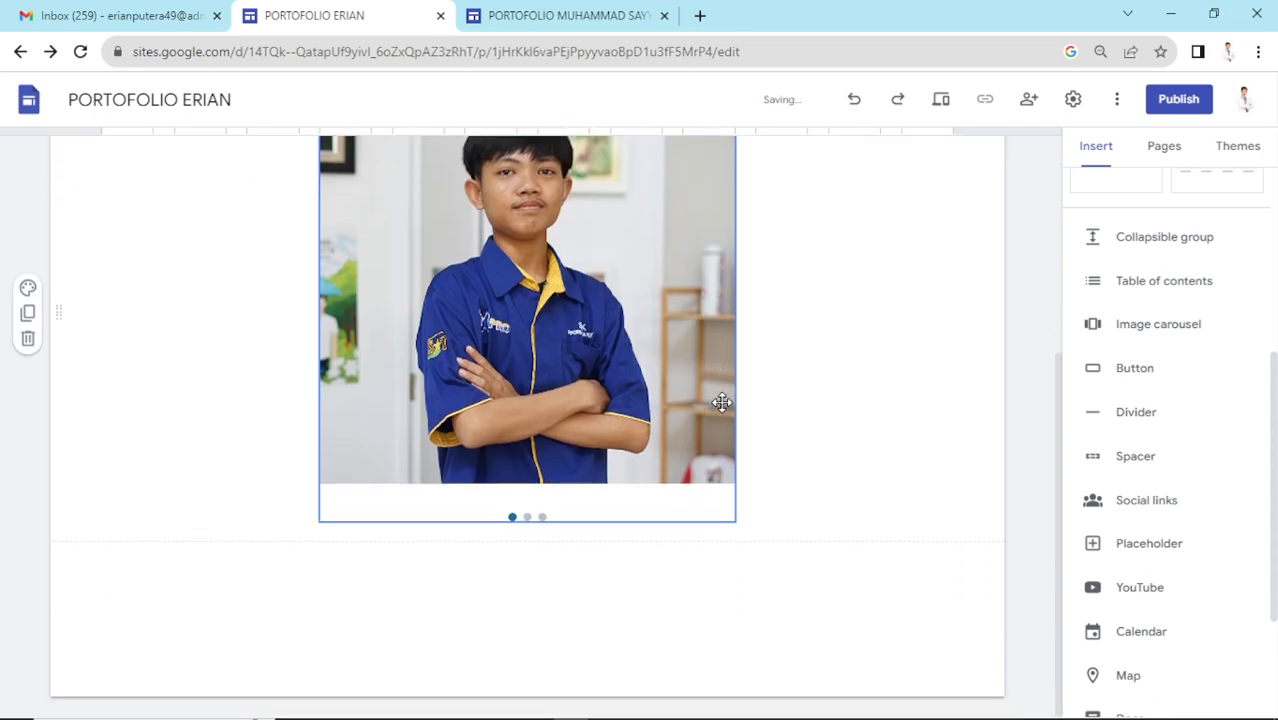
scroll(722, 402, up, 1)
click(941, 102)
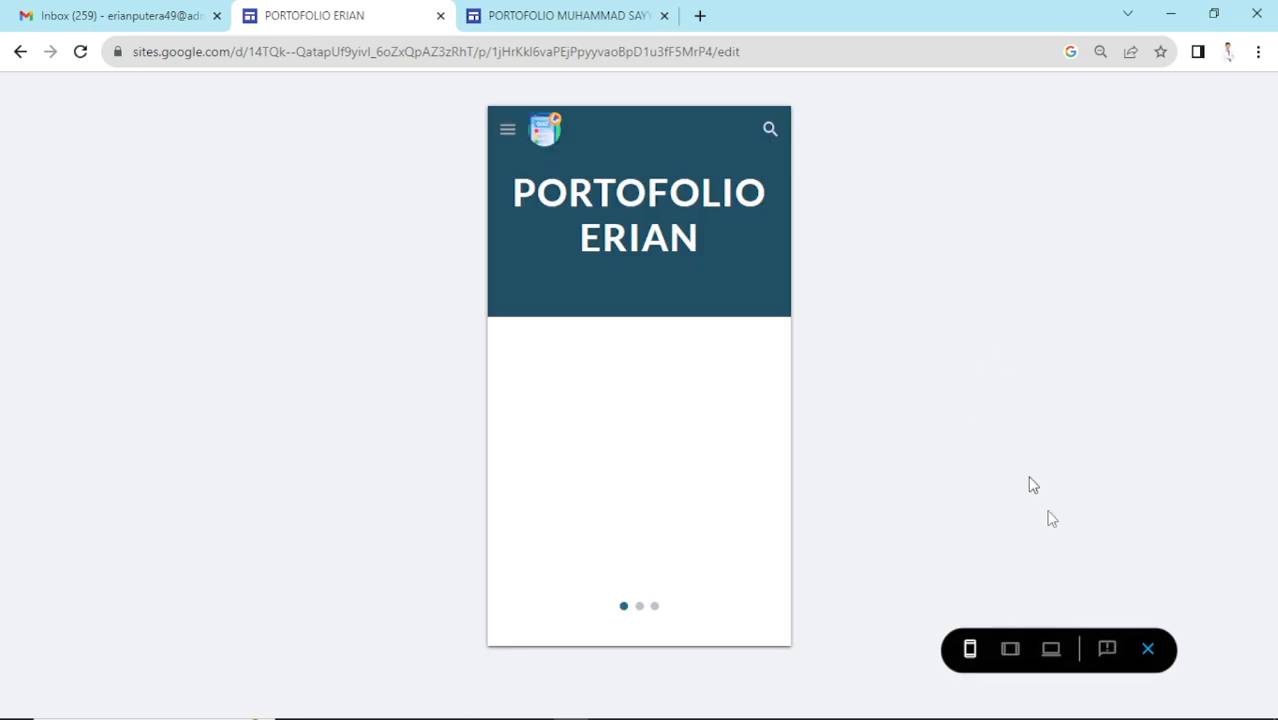
click(1051, 650)
scroll(826, 499, down, 2)
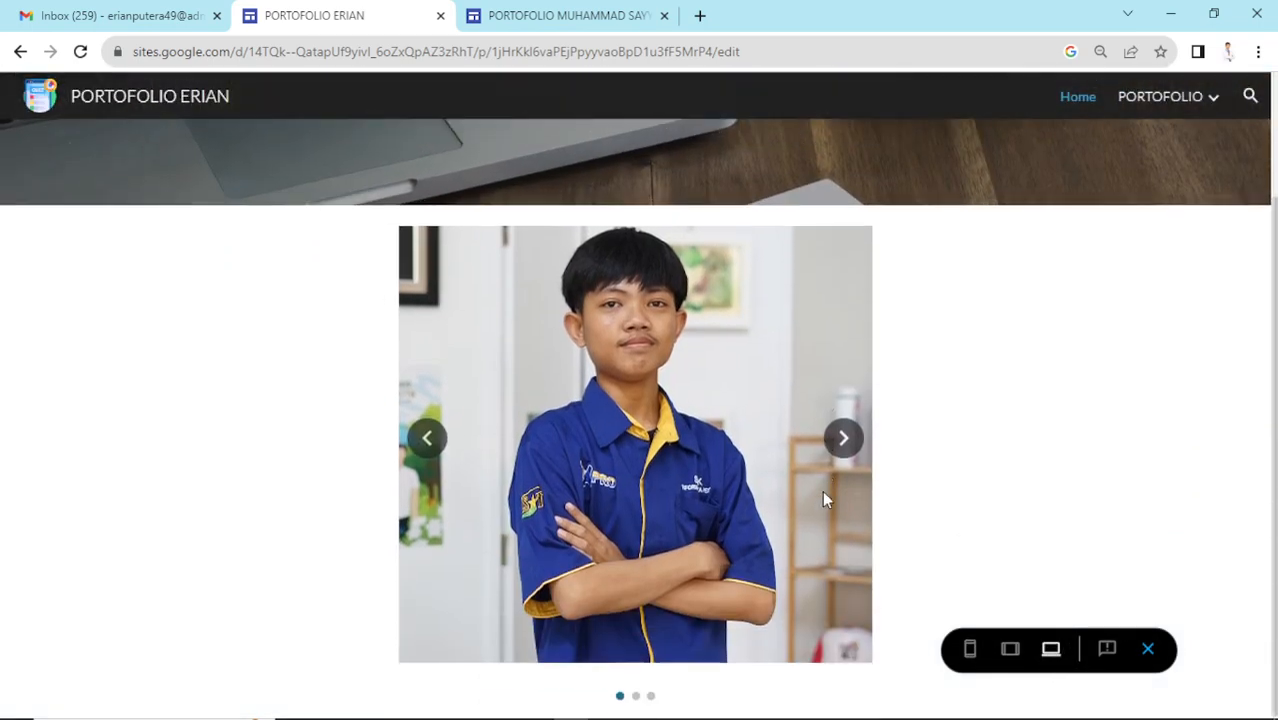
click(844, 436)
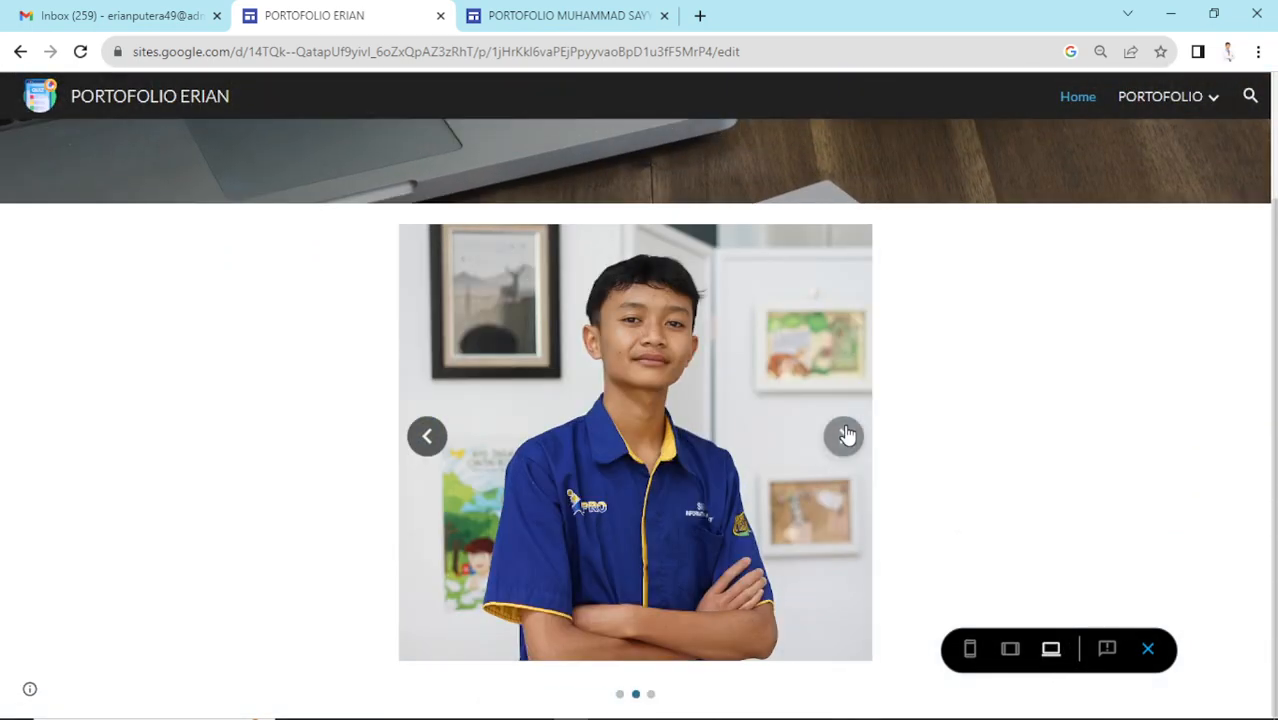
click(850, 444)
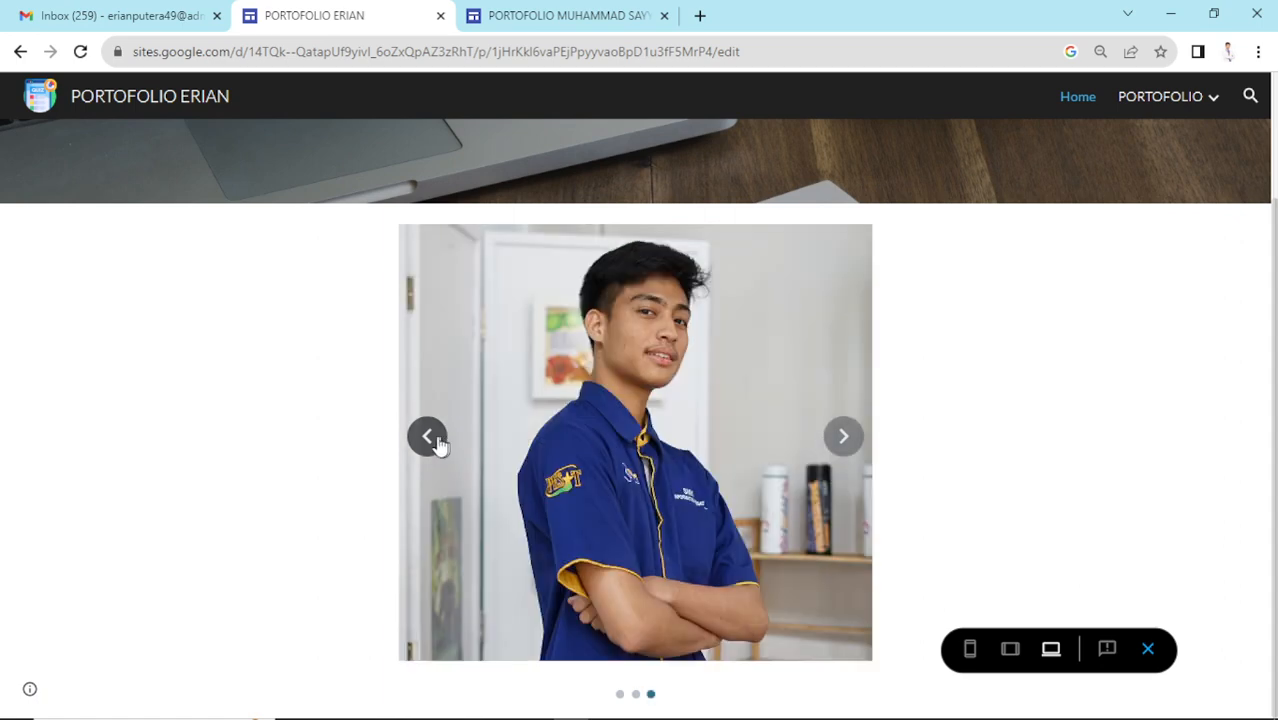
click(430, 438)
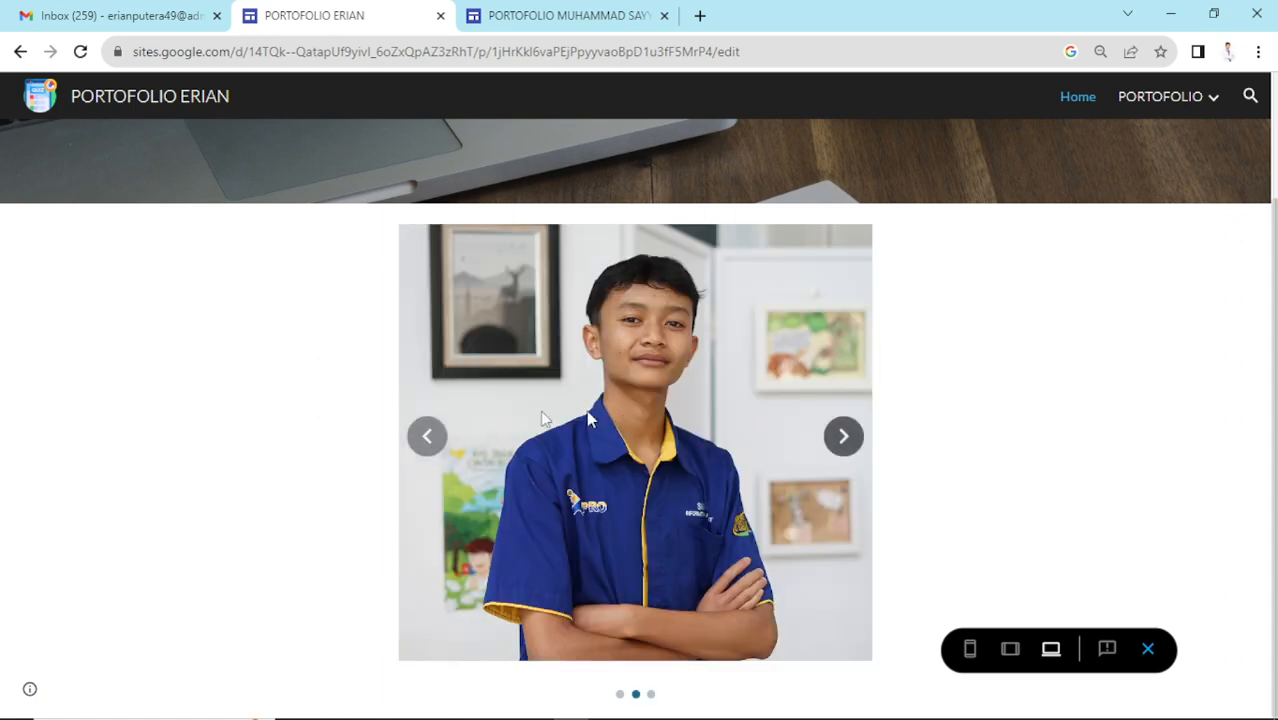
click(430, 436)
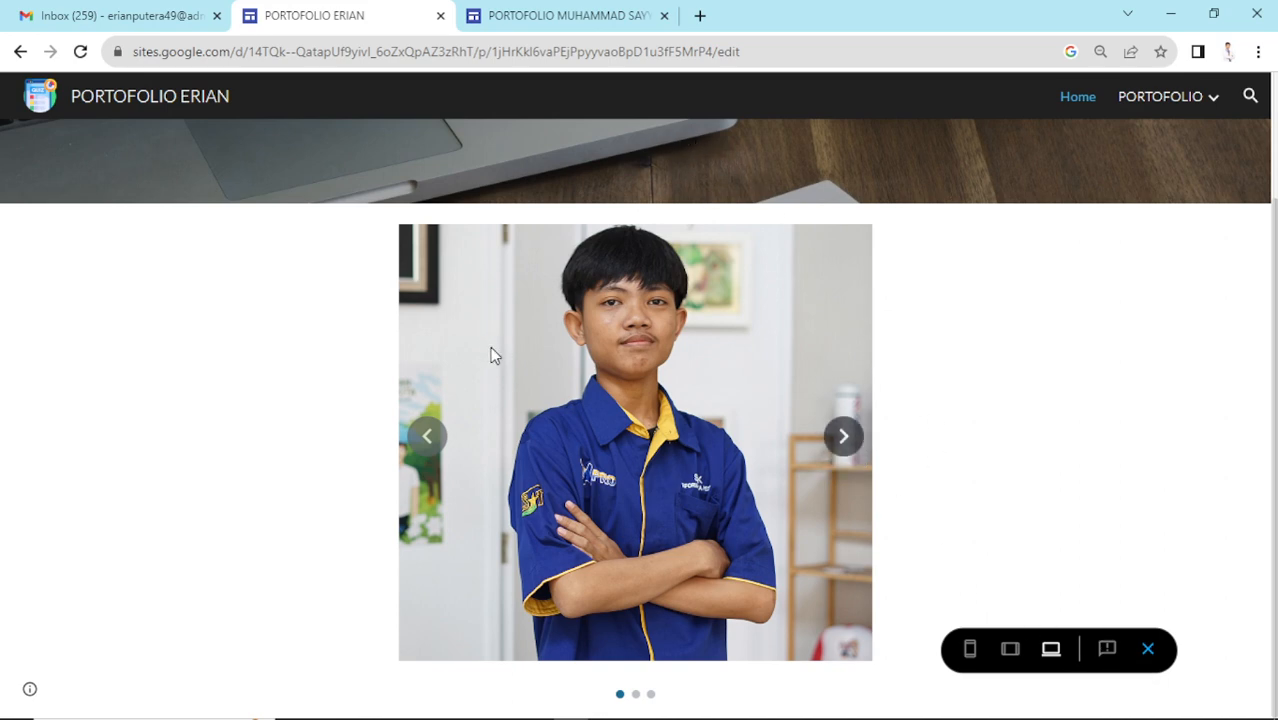
click(1150, 650)
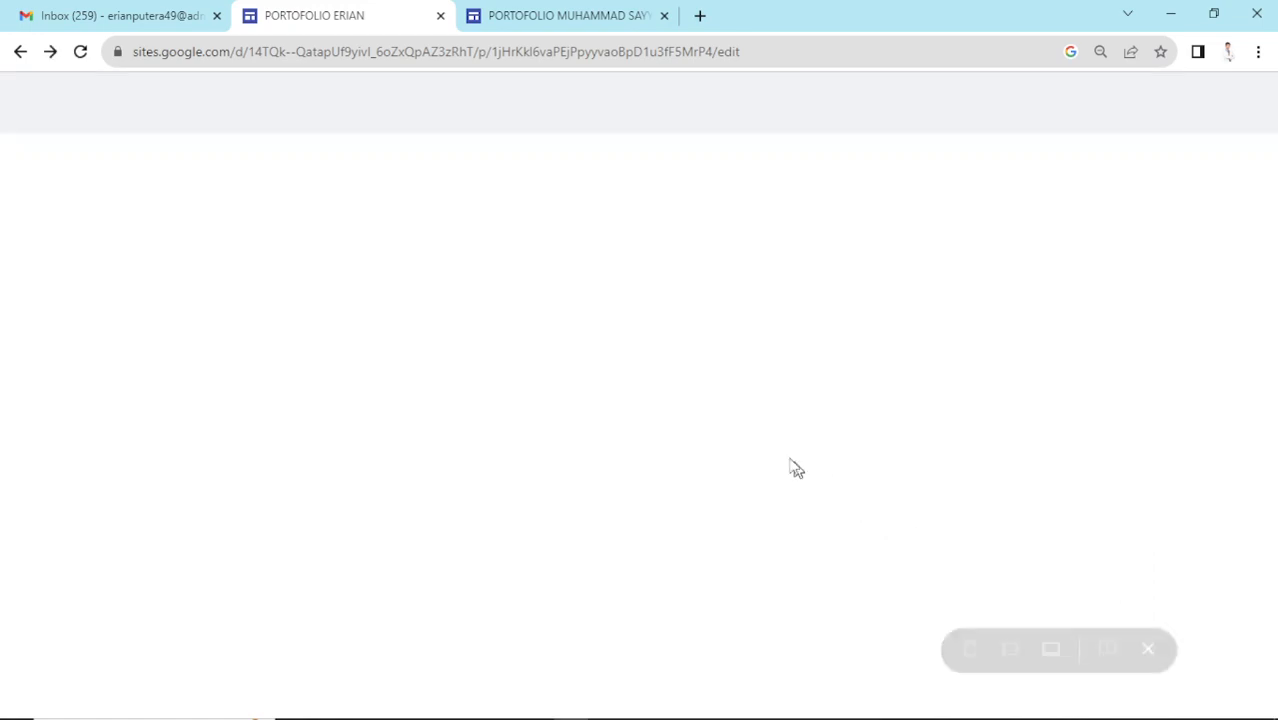
- Stretch the carousel out on both left and right sides, then drop it back in place
scroll(514, 382, down, 5)
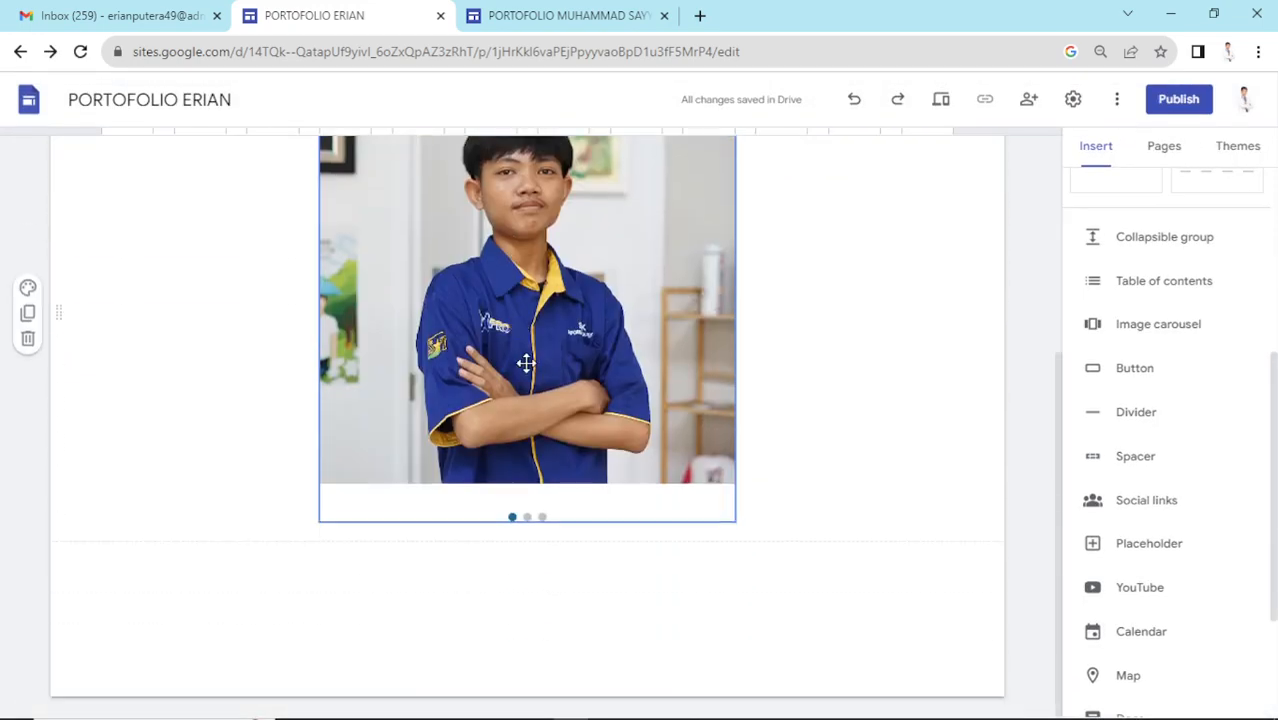
click(525, 363)
drag(311, 528, 165, 580)
scroll(760, 440, up, 3)
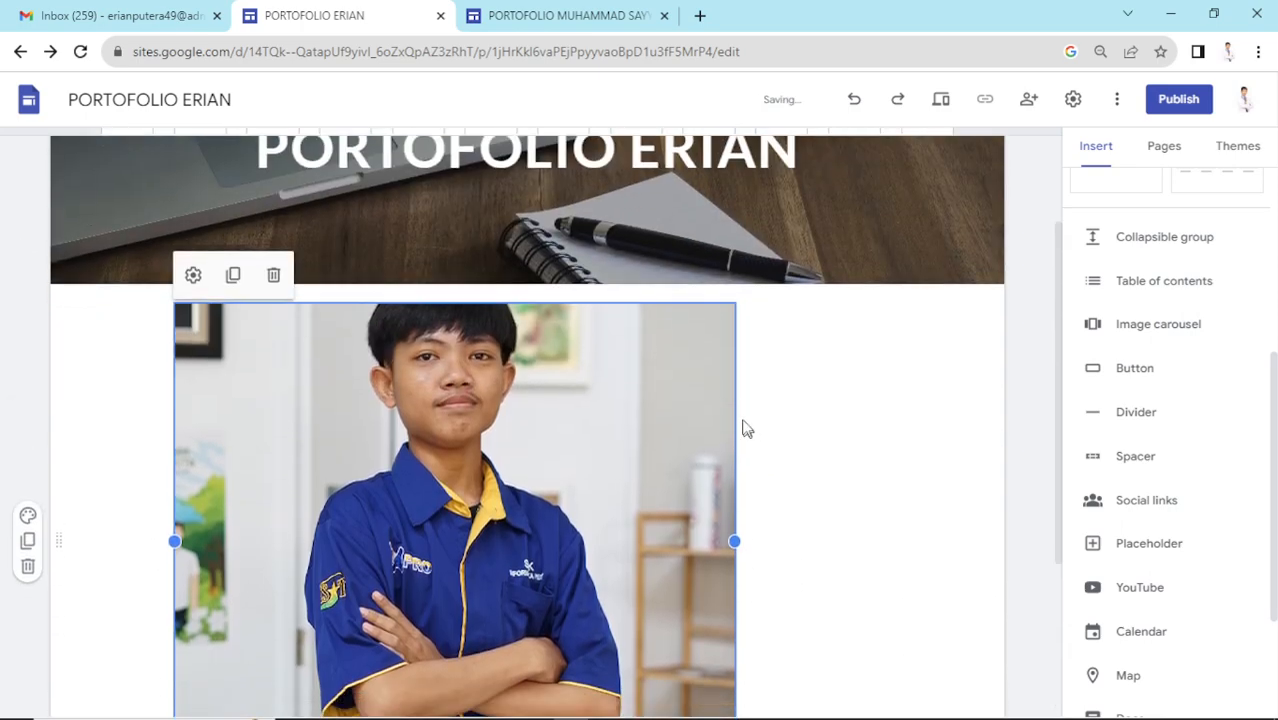
scroll(745, 428, down, 3)
drag(736, 521, 903, 568)
scroll(799, 460, up, 3)
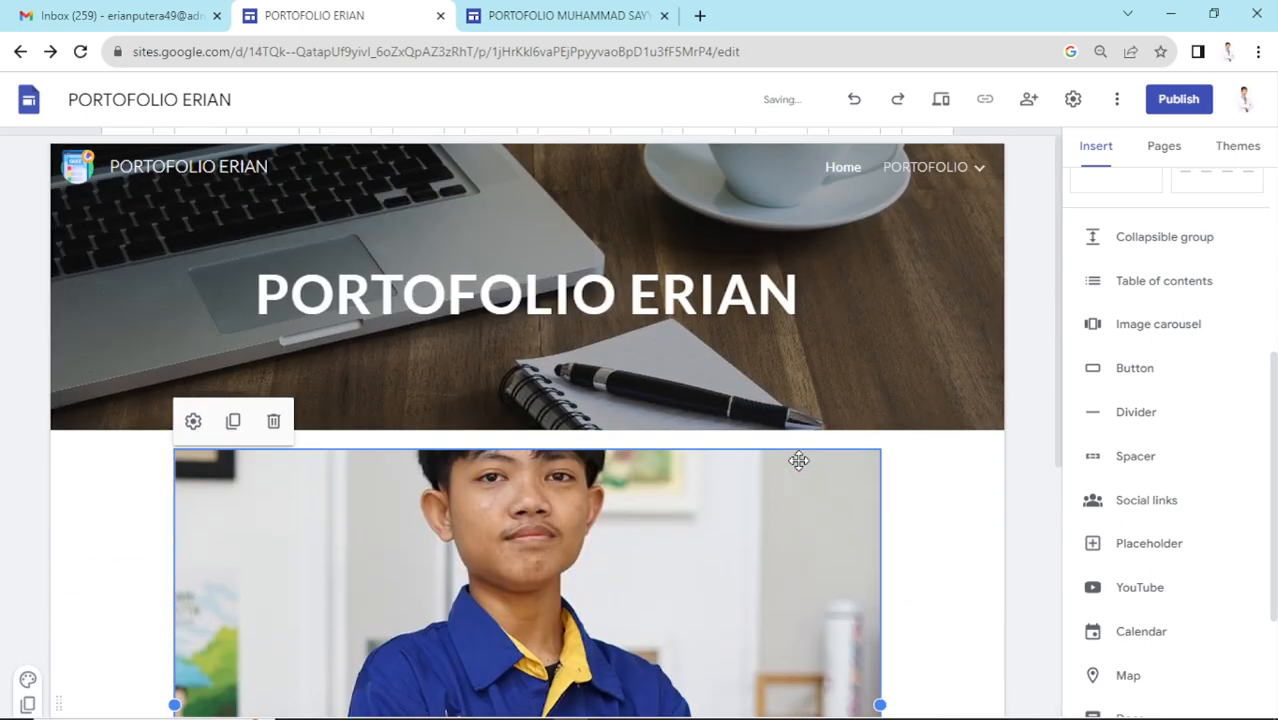
scroll(725, 442, down, 3)
scroll(641, 418, down, 1)
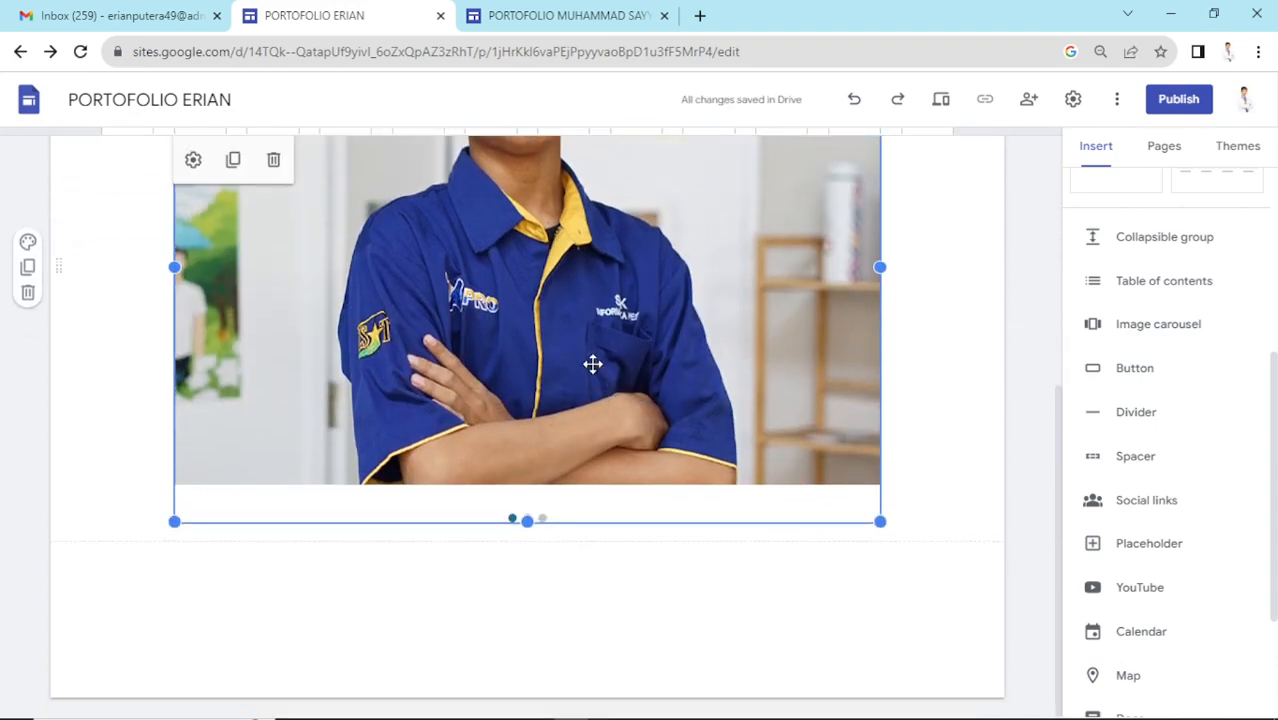
scroll(595, 440, up, 4)
drag(596, 505, 585, 528)
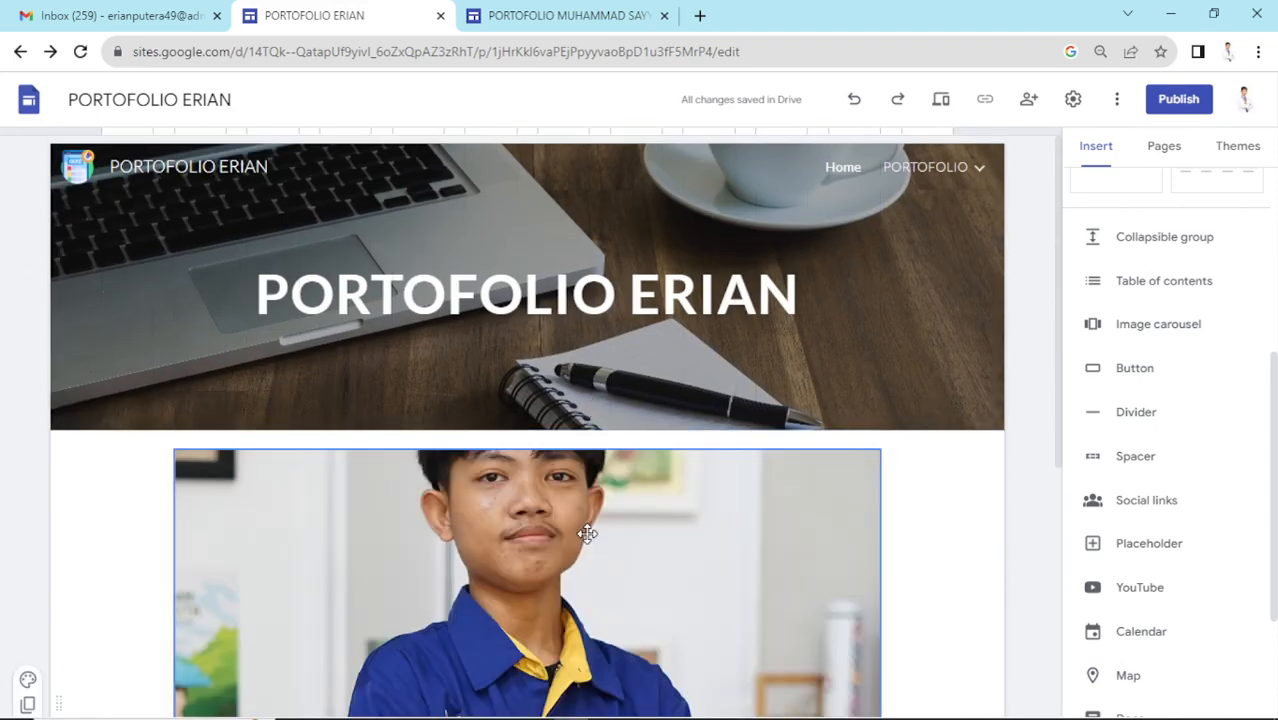
scroll(800, 240, down, 4)
click(941, 102)
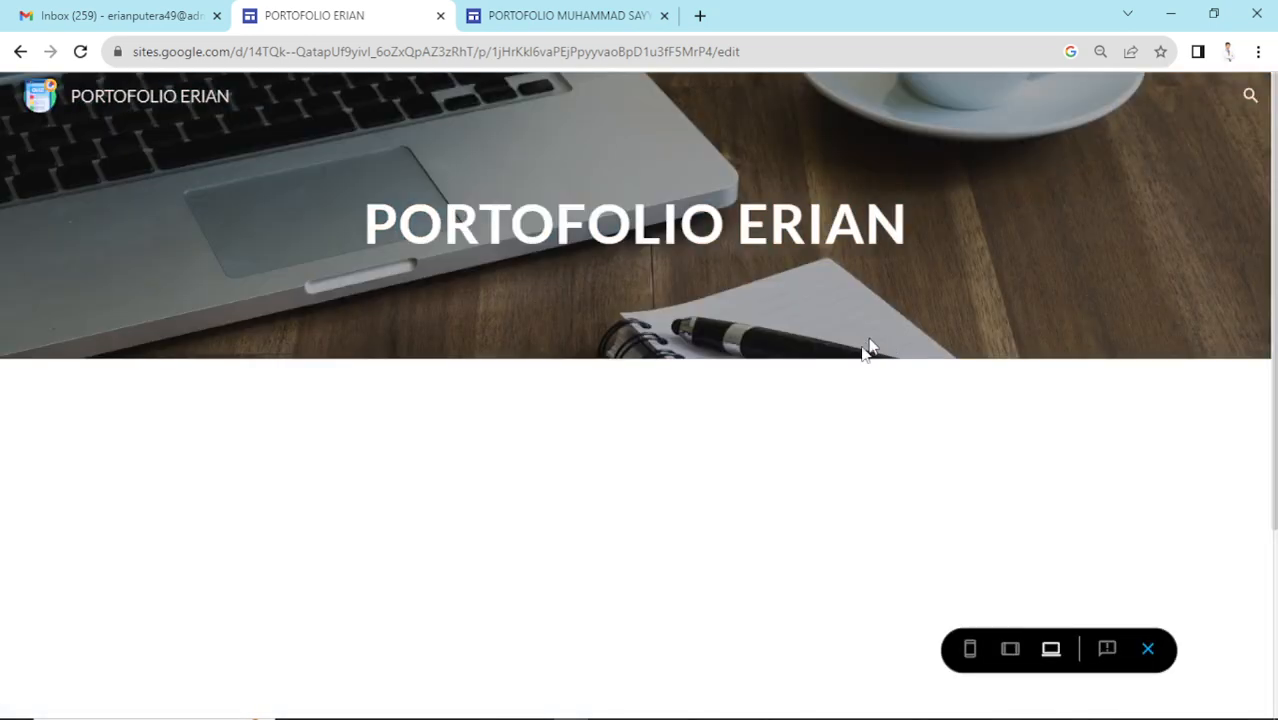
scroll(815, 416, down, 4)
click(1009, 378)
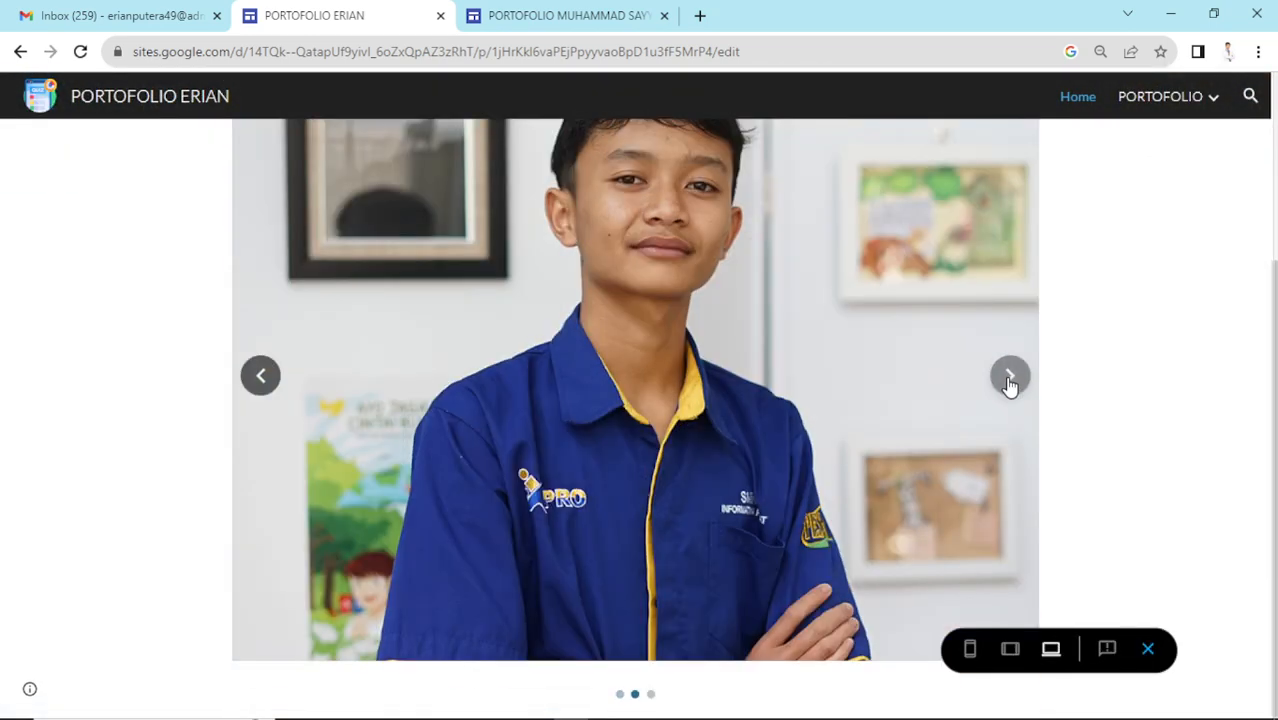
click(261, 376)
click(1011, 375)
click(1010, 375)
scroll(1018, 368, up, 2)
scroll(1018, 368, down, 2)
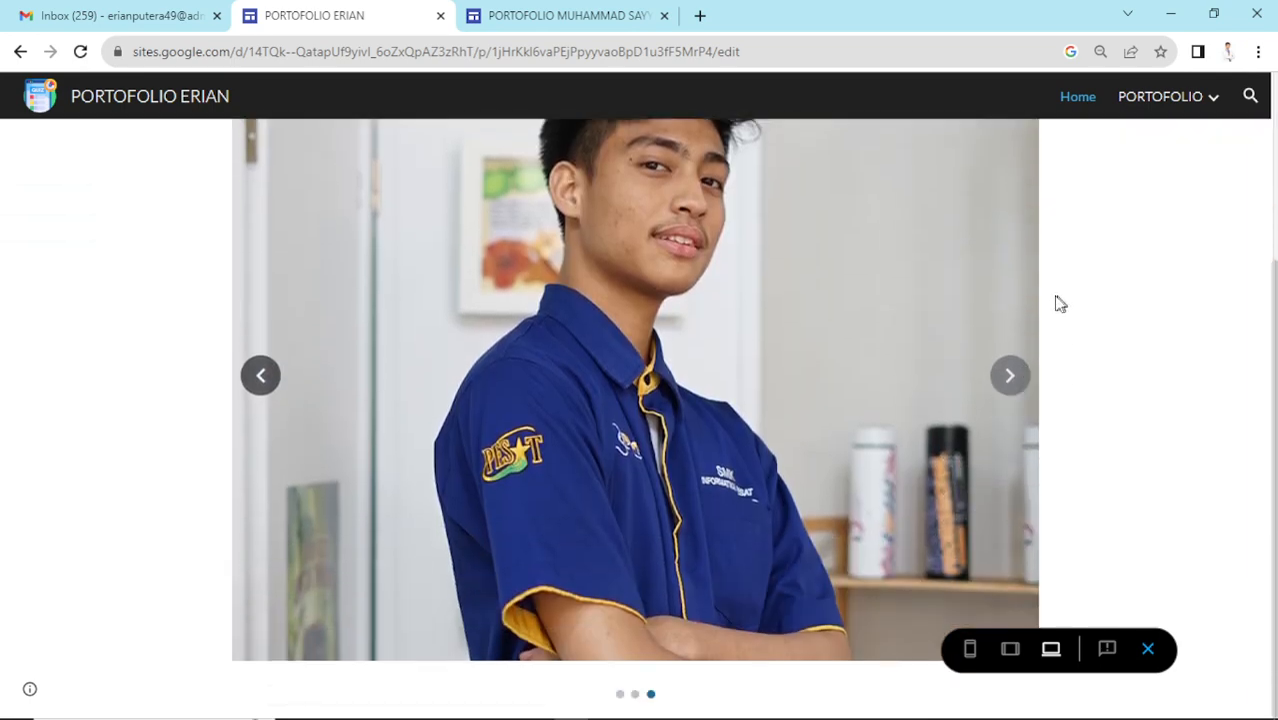
click(1148, 651)
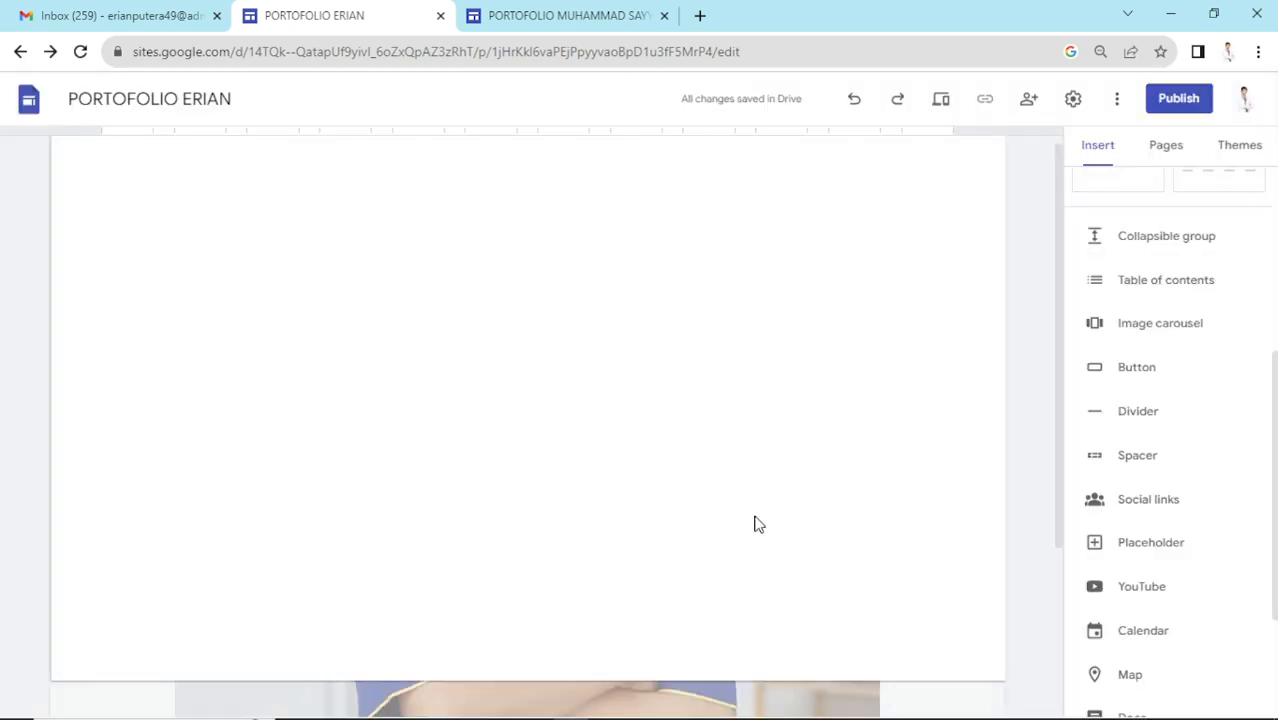
- Nudge the photo carousel right, select it and delete it
scroll(758, 471, down, 2)
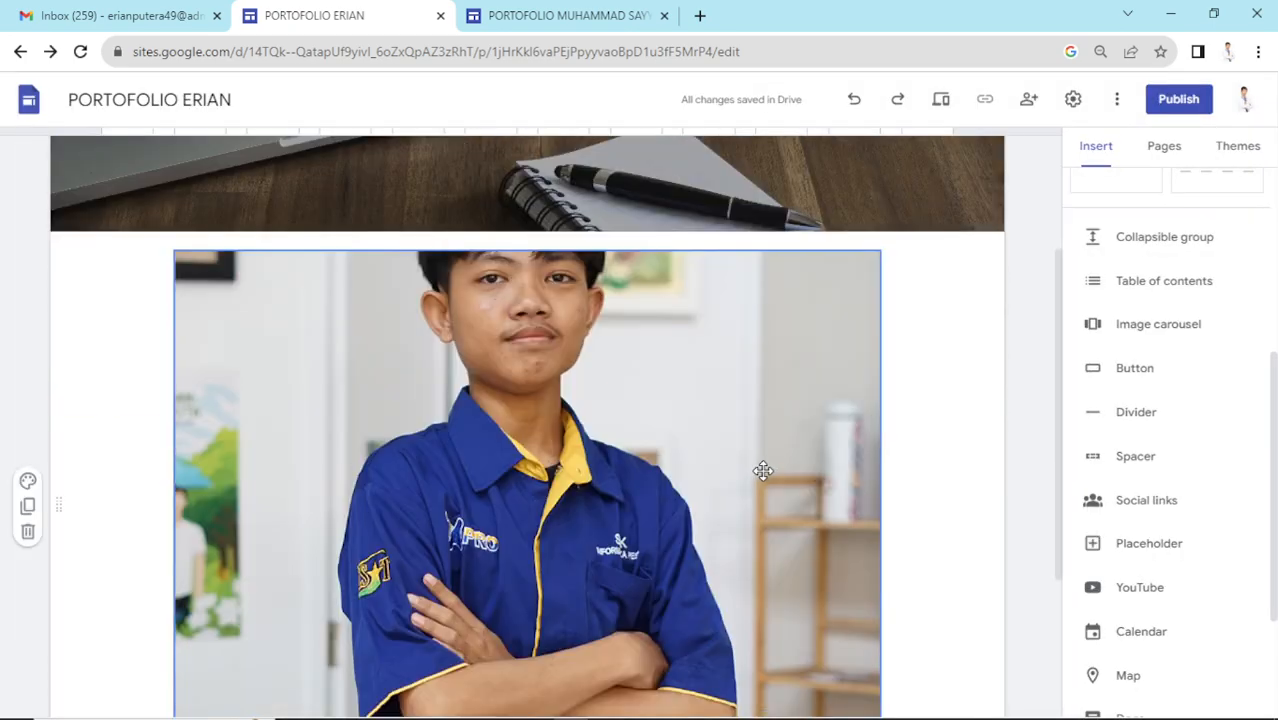
drag(763, 471, 810, 437)
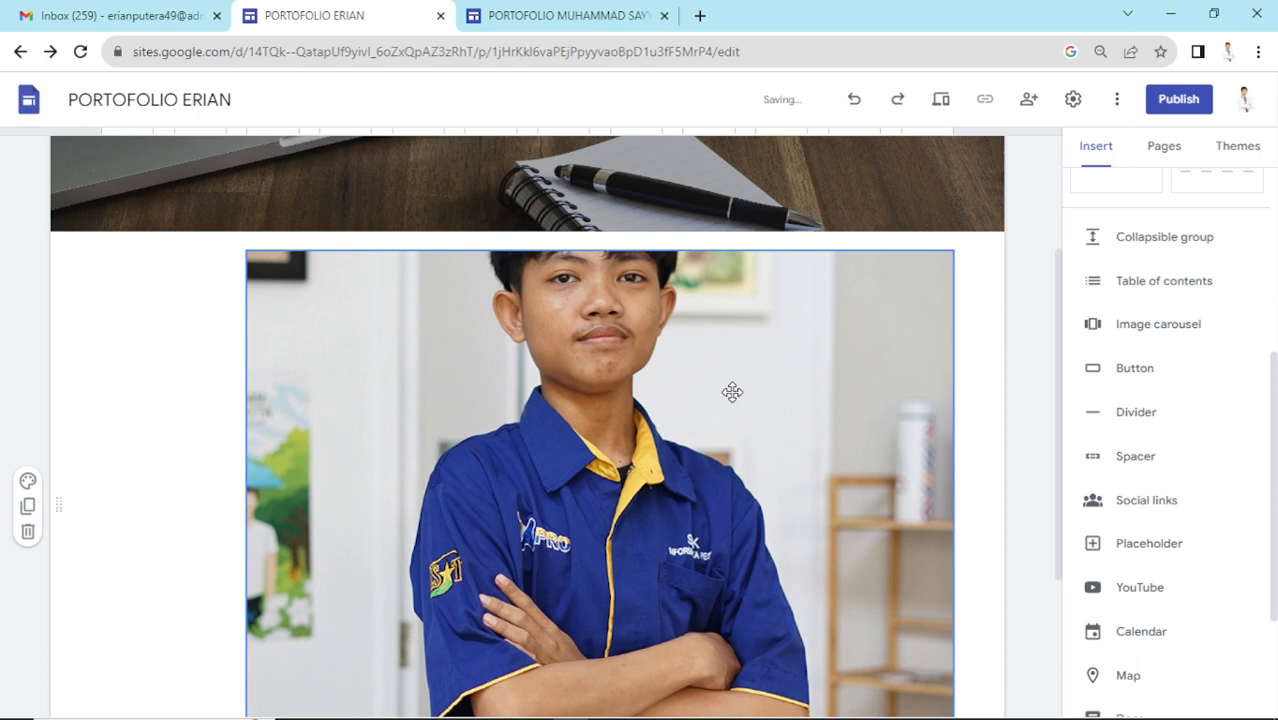
click(731, 391)
key(Delete)
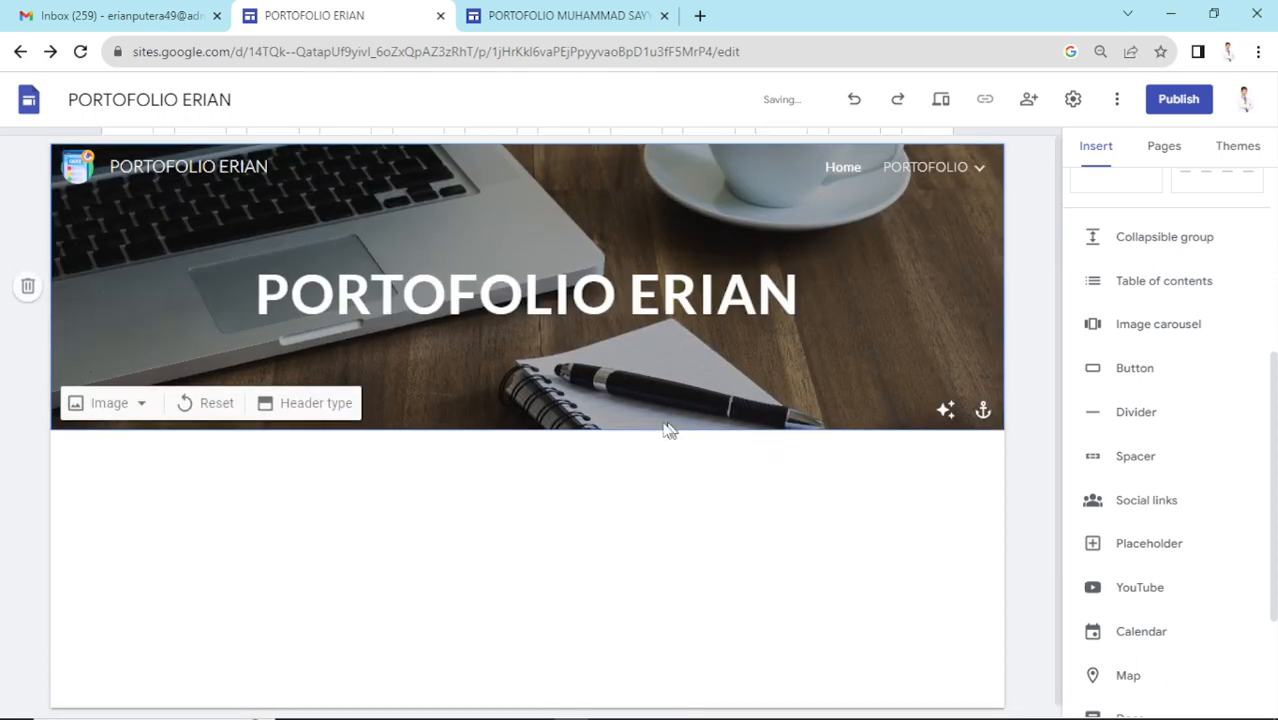
scroll(1191, 384, down, 1)
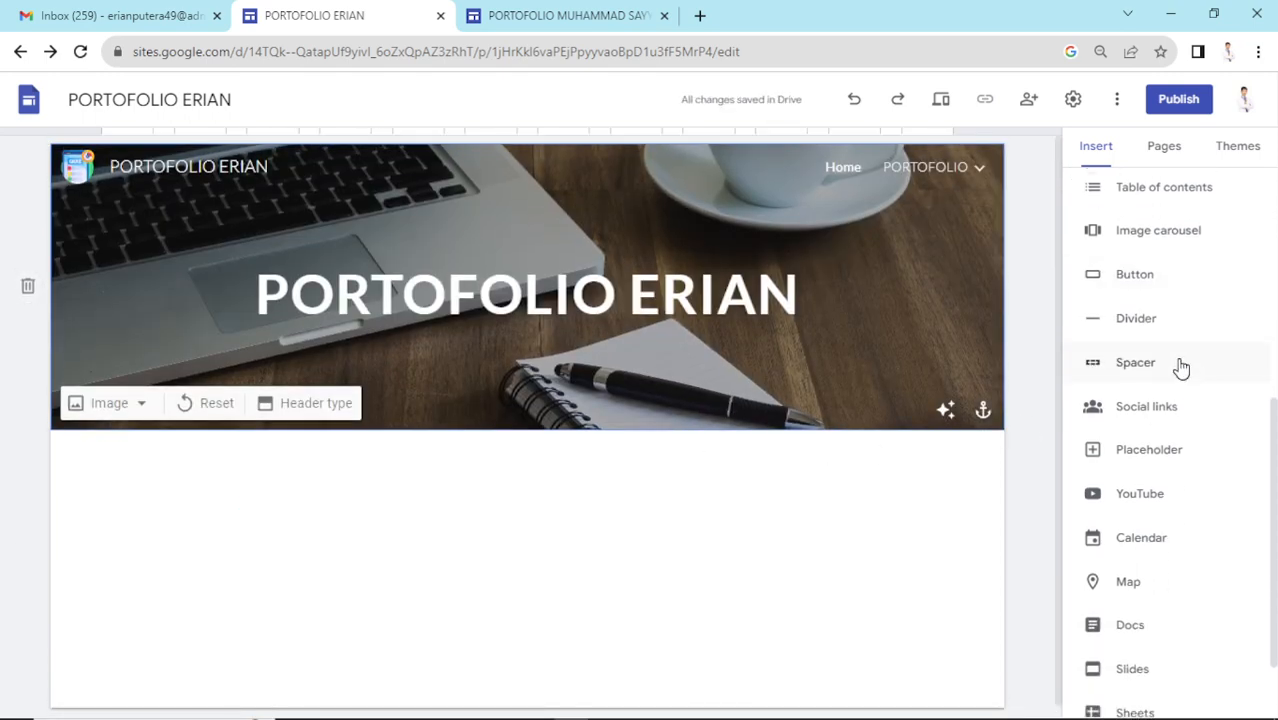
- Insert a Button named PORTOFOLIO and move to its empty Link field
click(1136, 274)
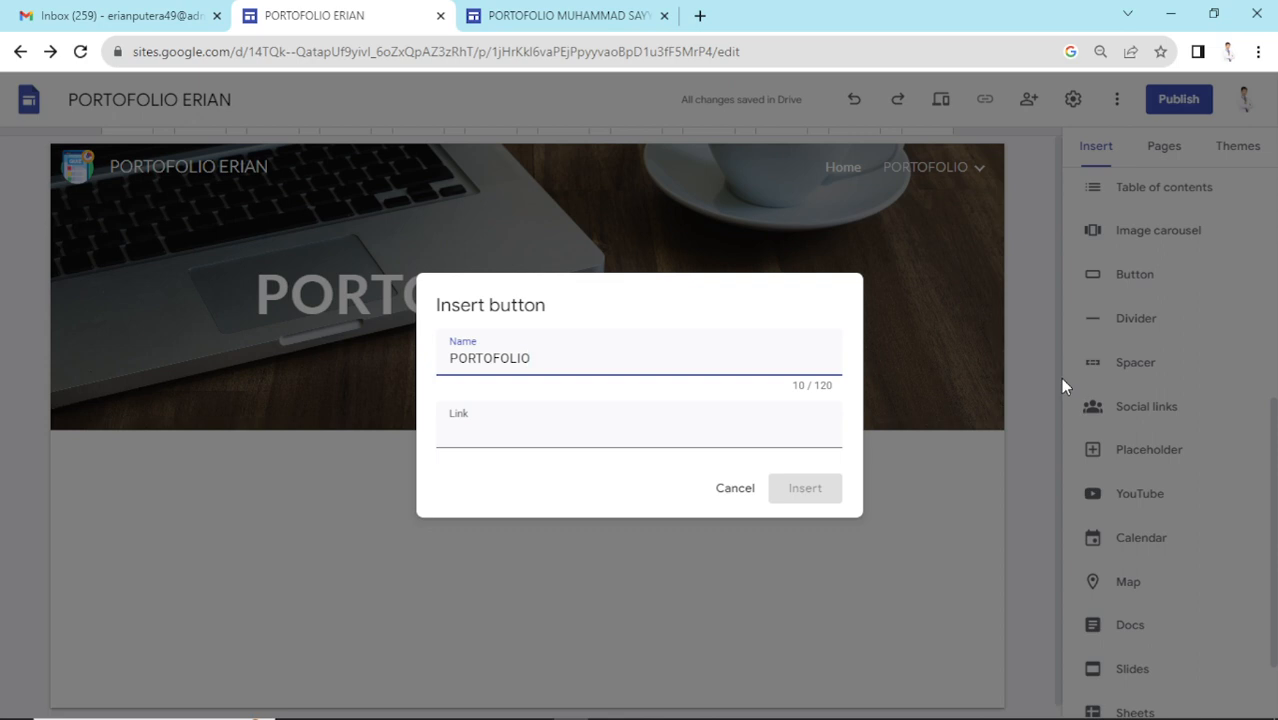
click(633, 438)
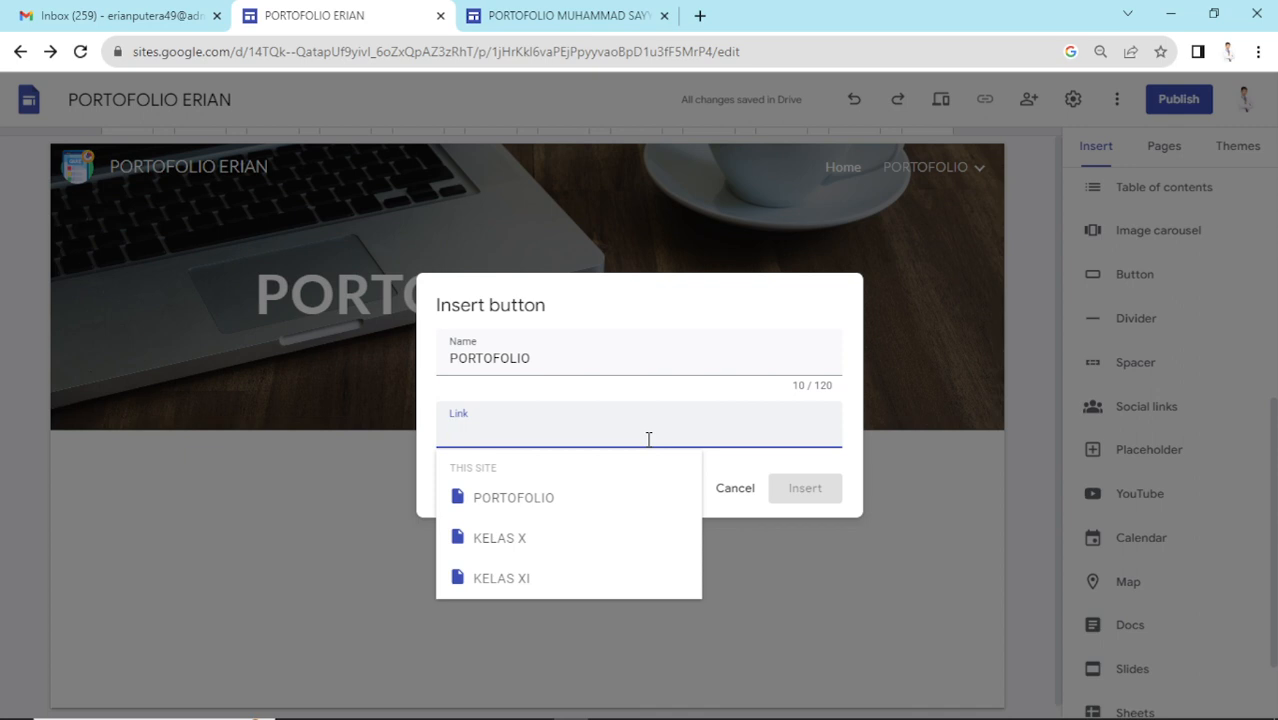
- Open YouTube in a new browser tab via a web search for 'YT'
click(700, 20)
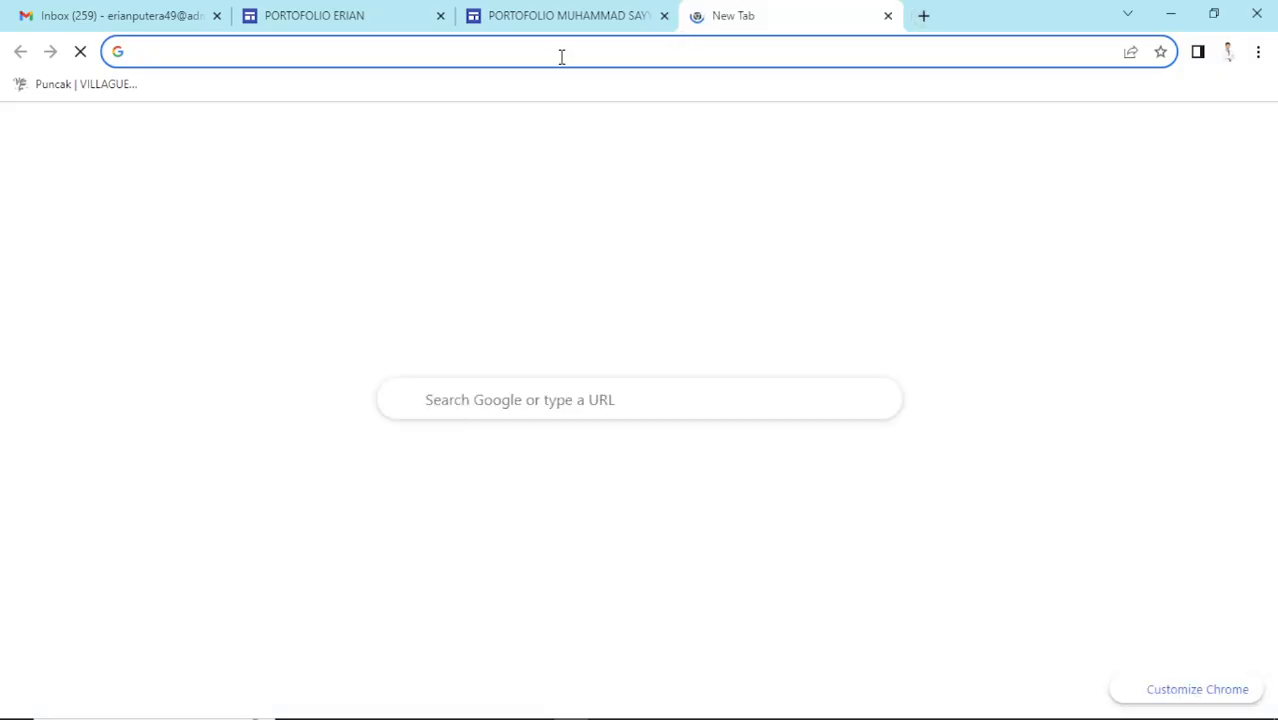
text(YT)
key(Return)
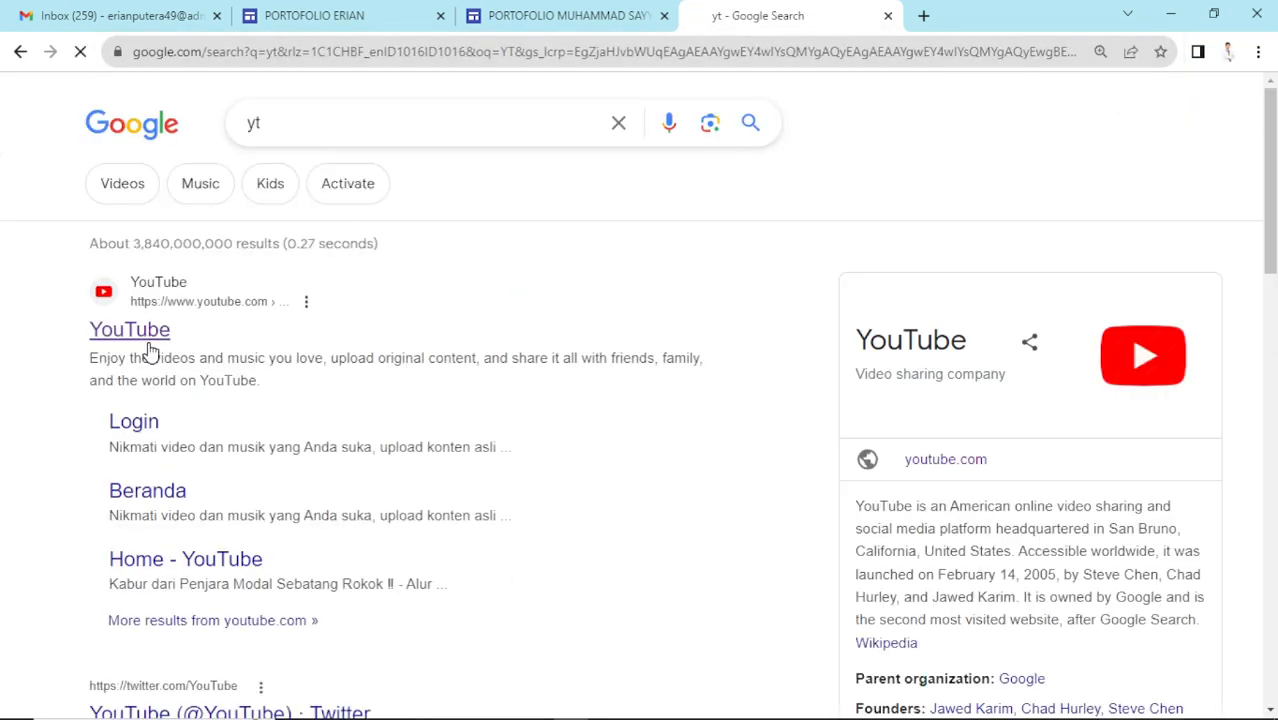
click(148, 348)
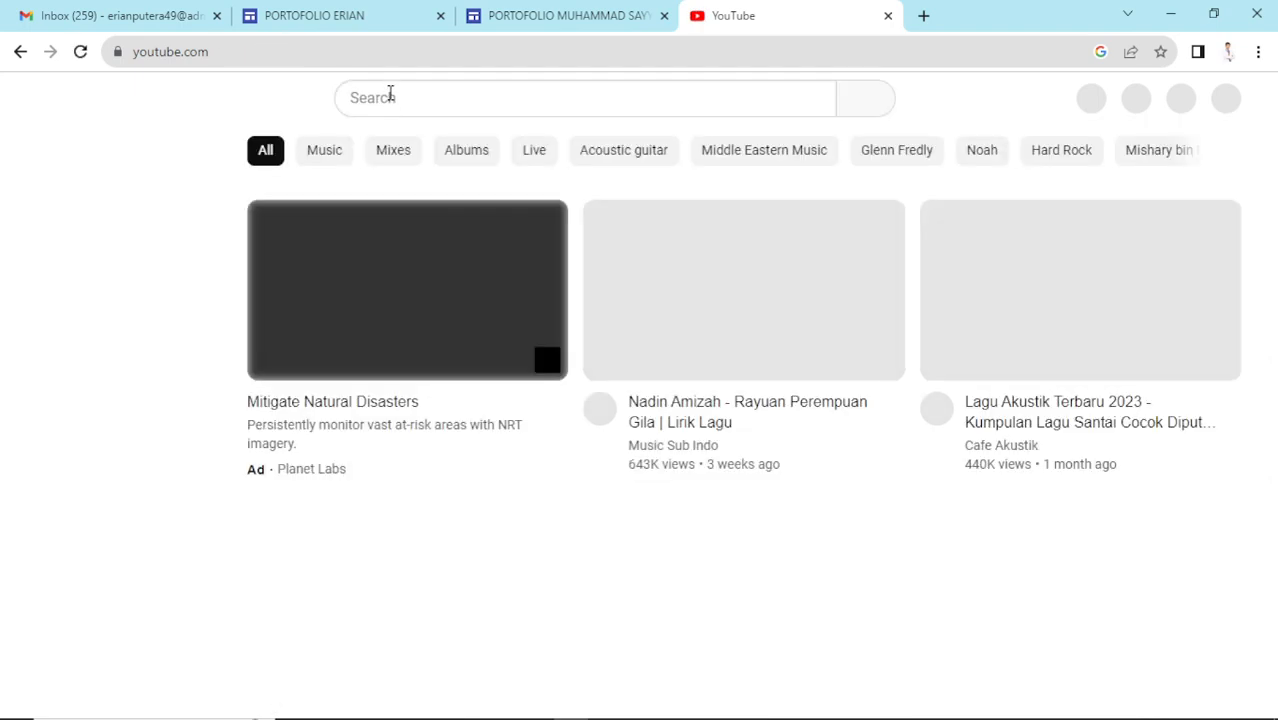
- Search YouTube for 'smk pesat', open the SMK PESAT IT XPro channel and select its URL
click(390, 94)
text(smk )
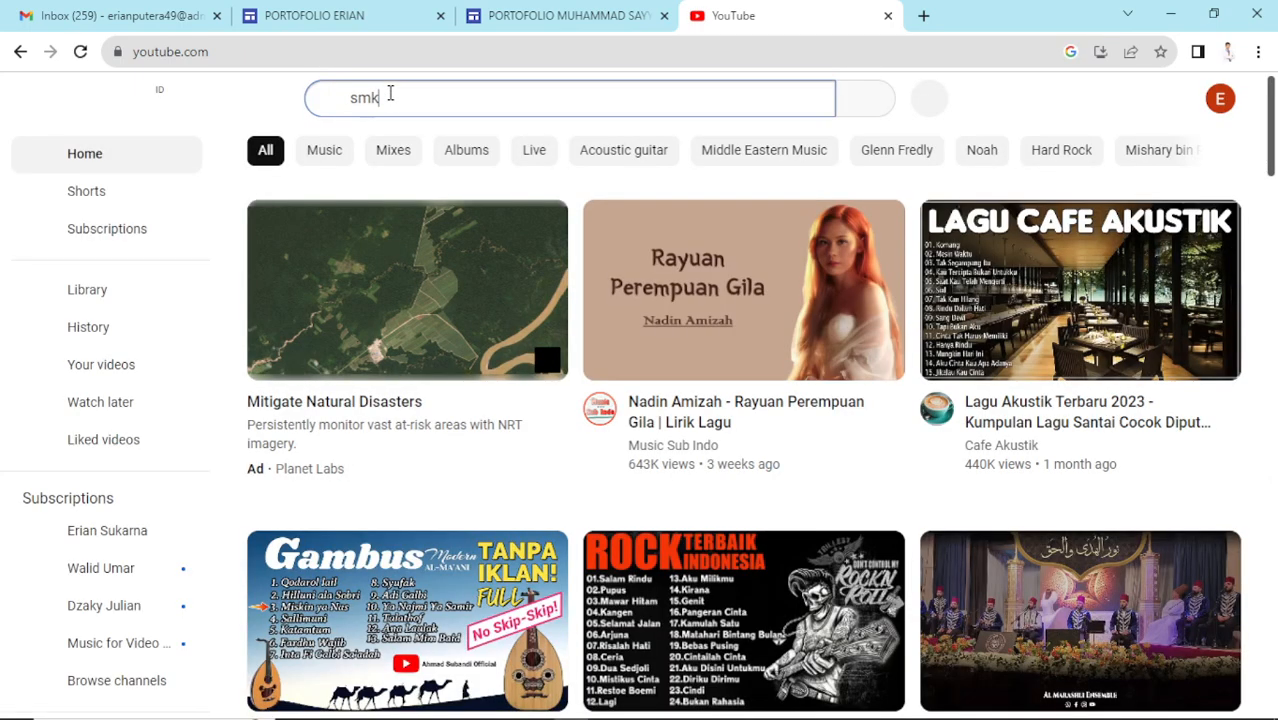
text(pesat)
key(Return)
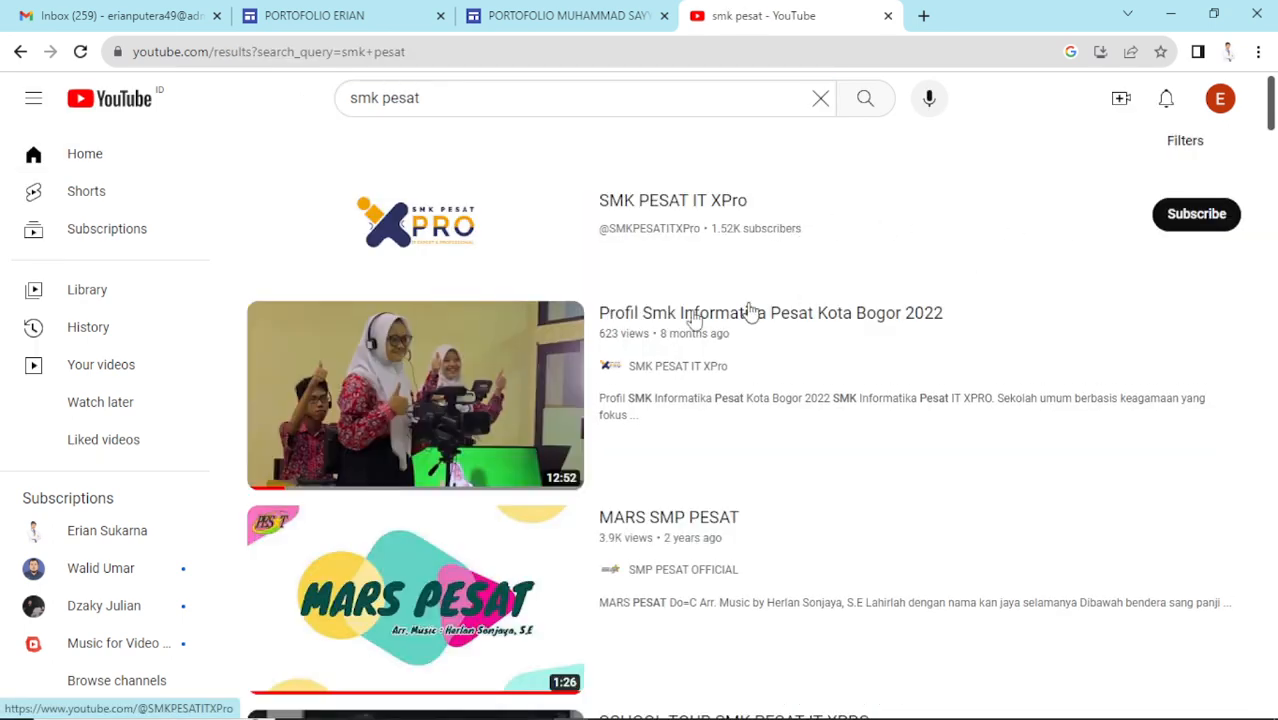
click(713, 203)
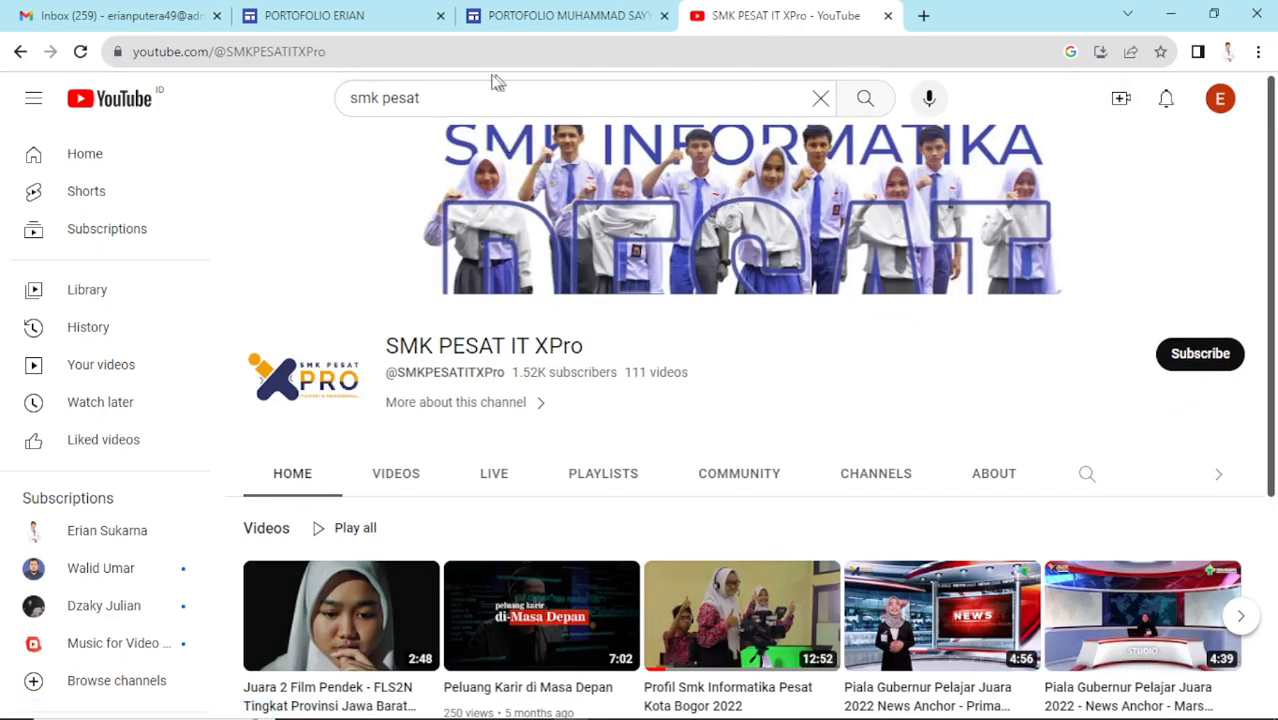
click(453, 54)
key(ctrl+c)
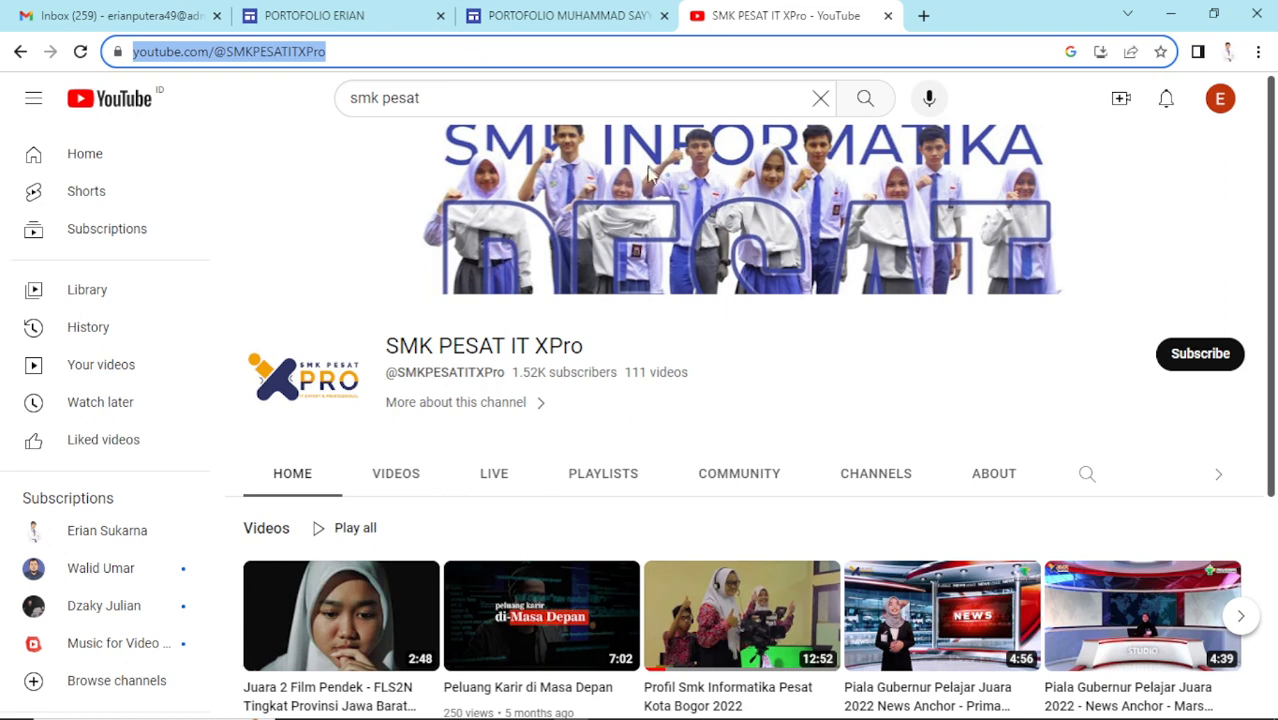
scroll(651, 323, down, 1)
scroll(679, 294, up, 1)
- Insert a PORTOFOLIO button linked to the pasted SMK PESAT IT XPro YouTube channel URL
click(354, 20)
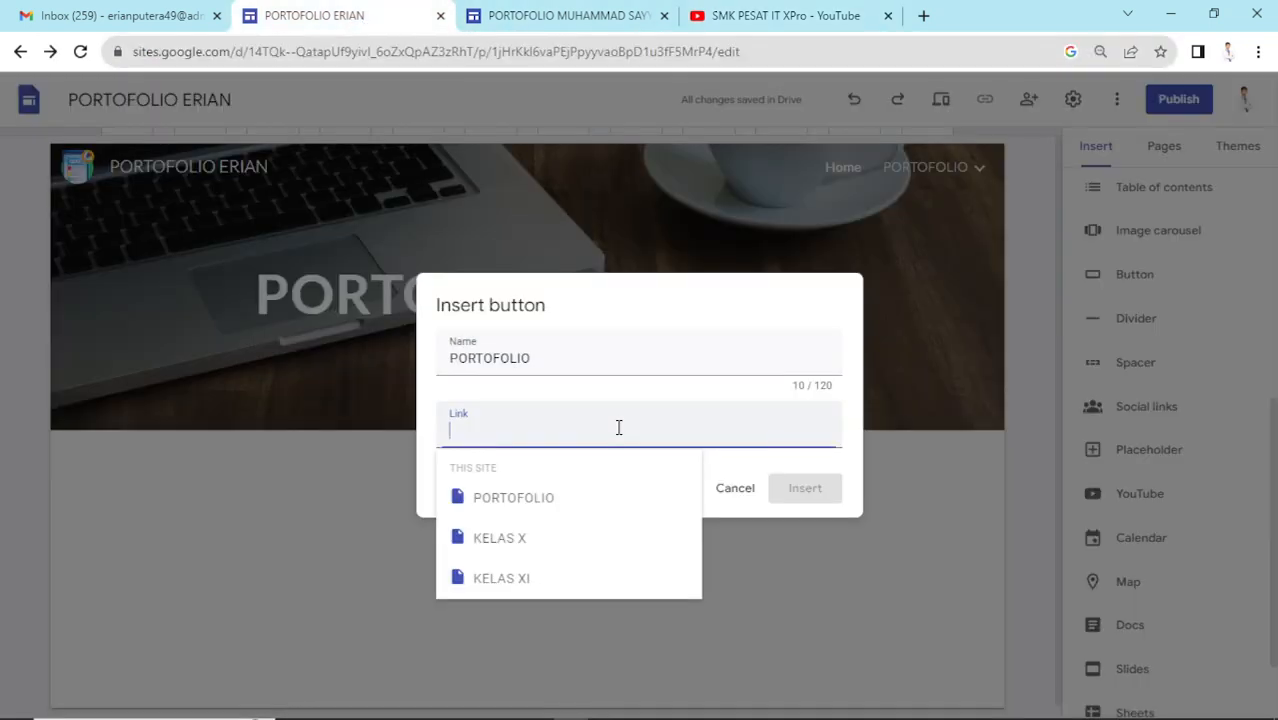
key(ctrl+v)
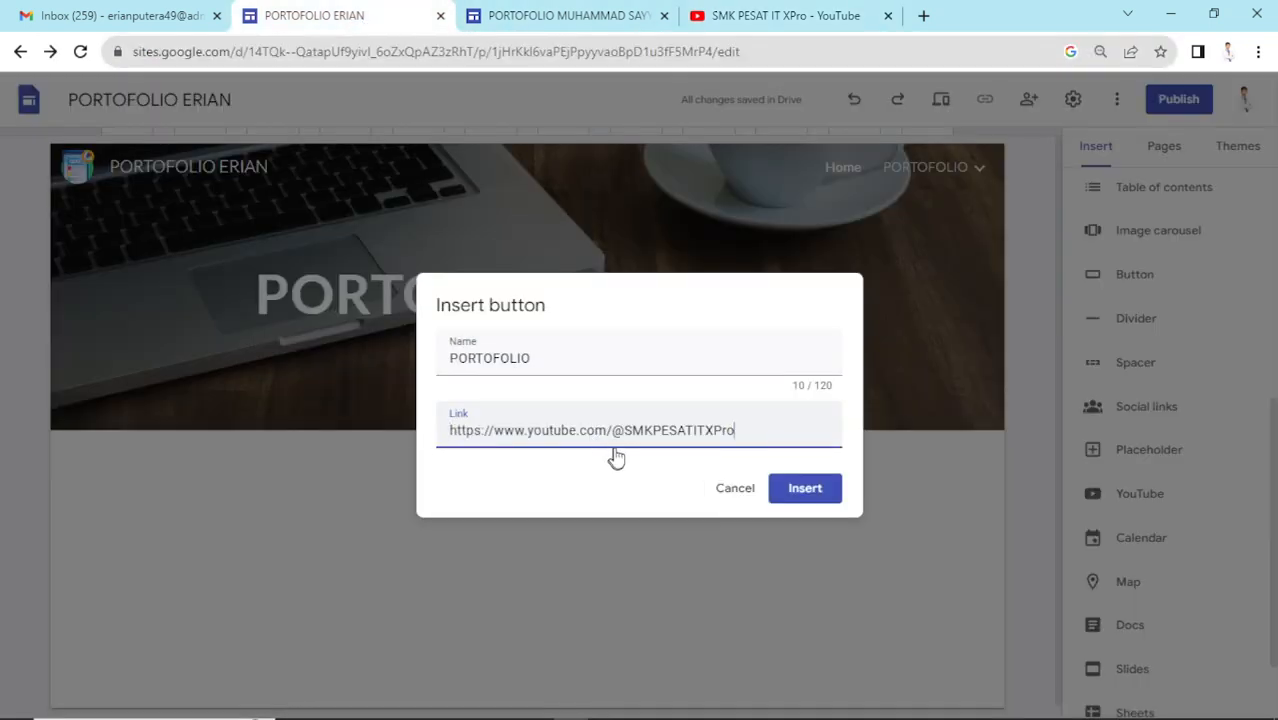
click(806, 488)
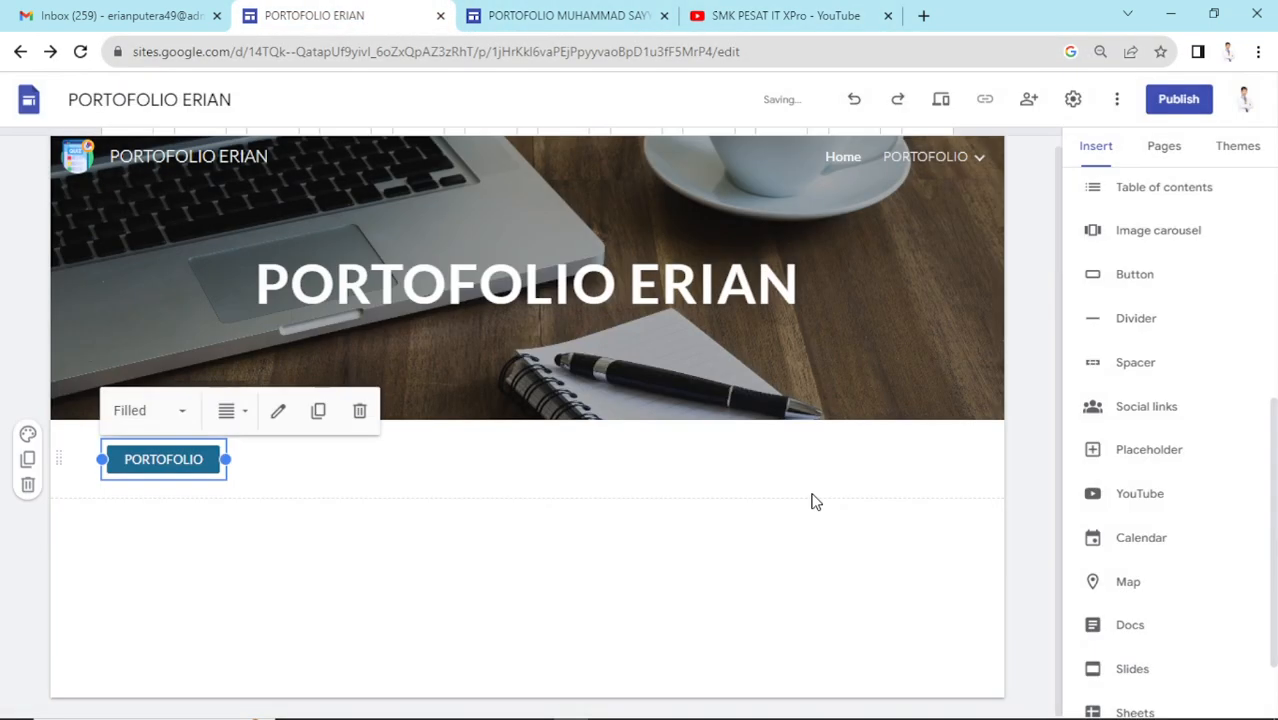
- Preview the site, test that the PORTOFOLIO button opens the channel, then exit preview
click(941, 101)
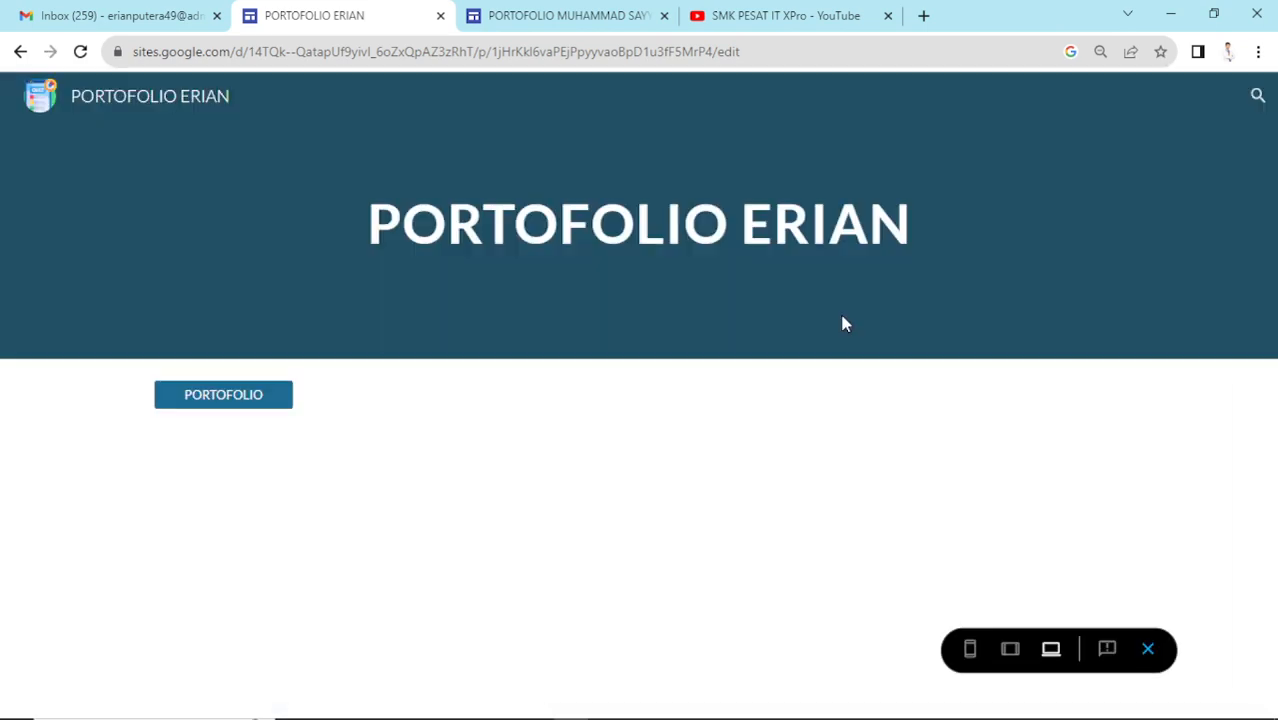
click(210, 399)
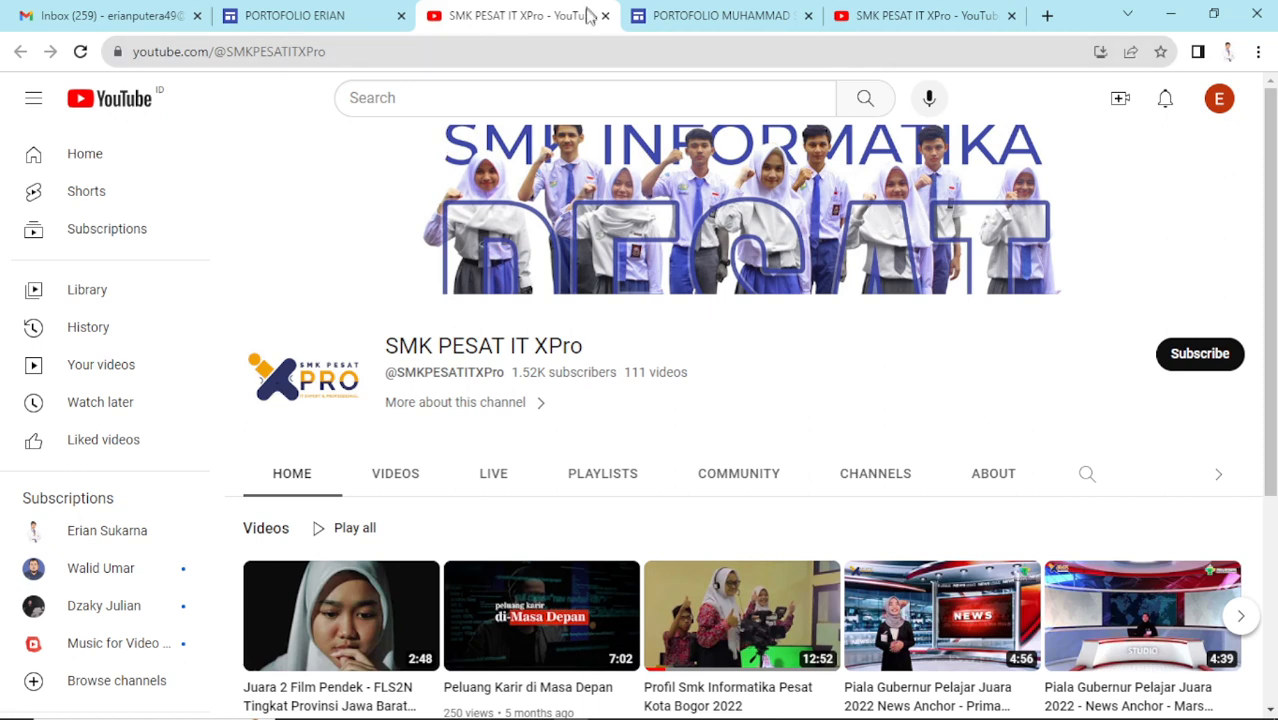
key(ctrl+w)
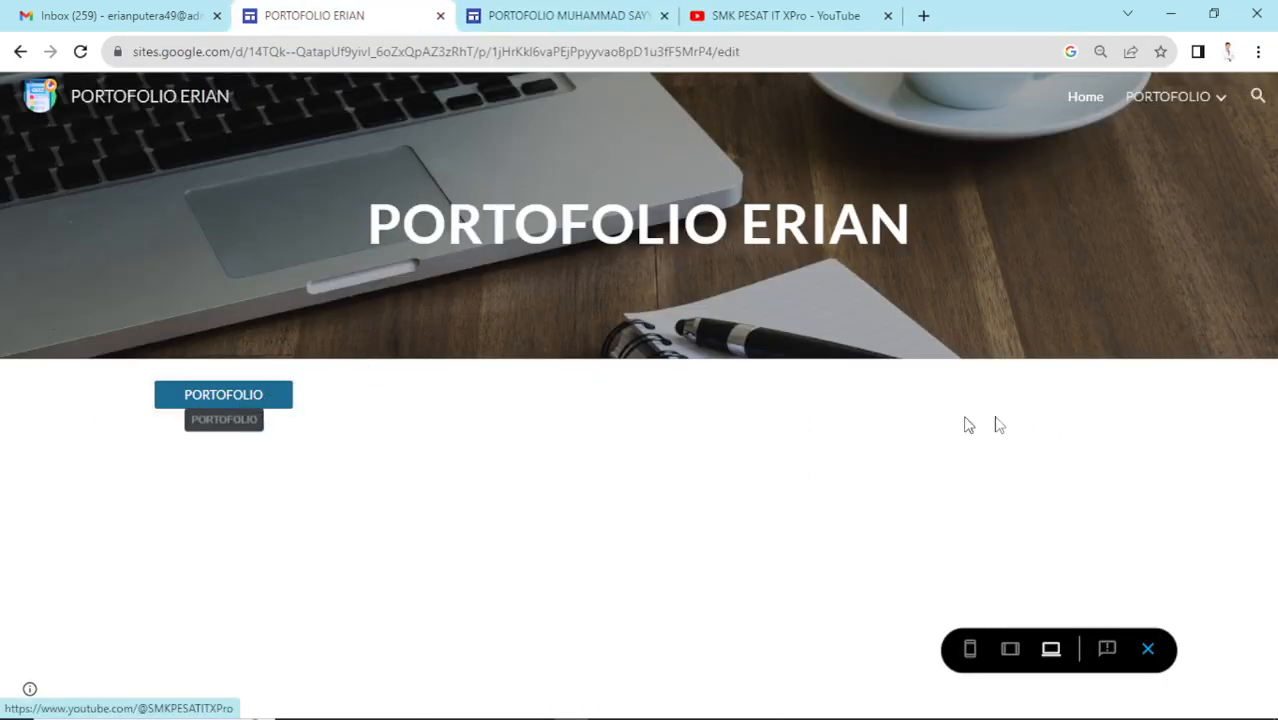
click(1148, 649)
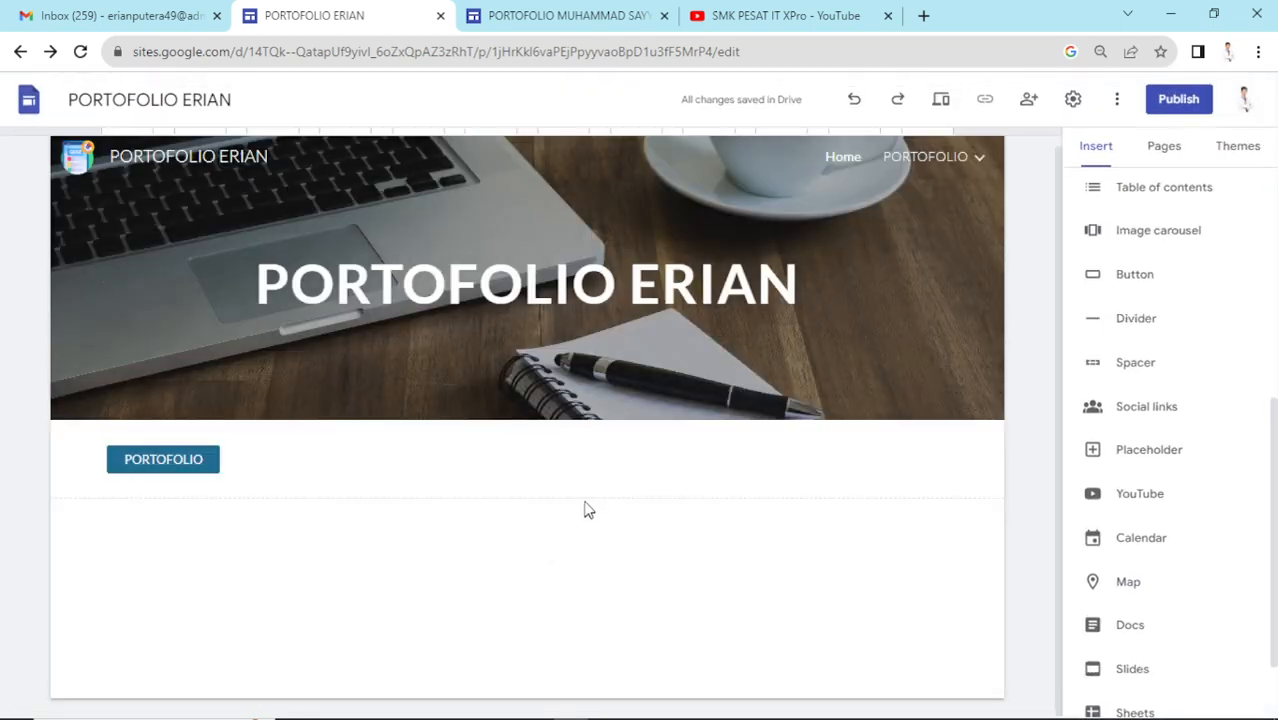
- Relink the PORTOFOLIO button from YouTube to the site's PORTOFOLIO page, then preview the site
click(220, 465)
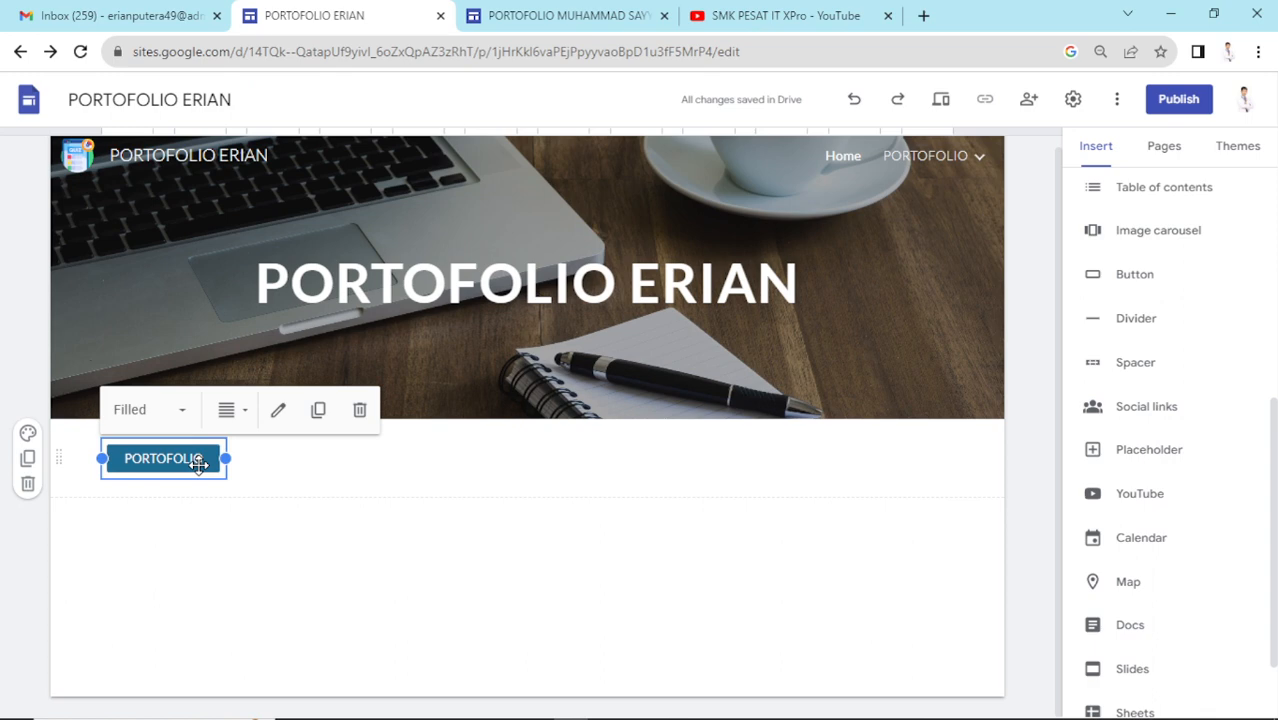
click(280, 414)
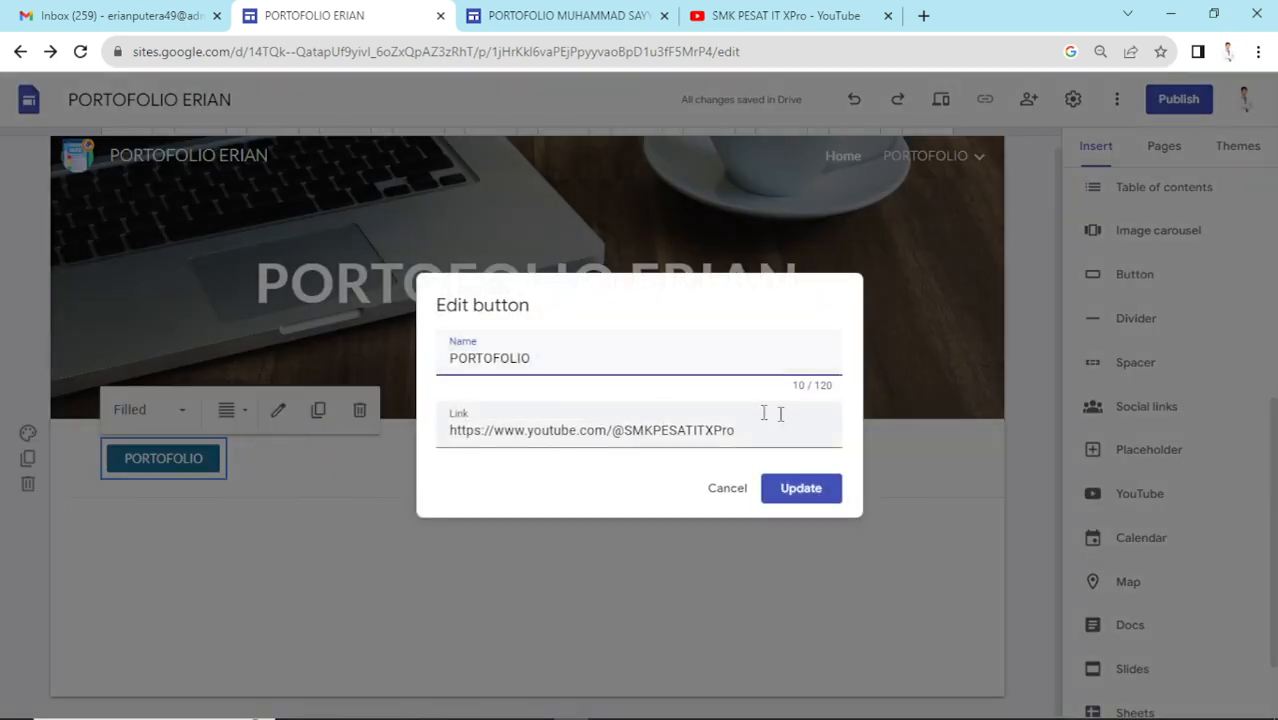
click(767, 426)
drag(767, 426, 422, 452)
key(BackSpace)
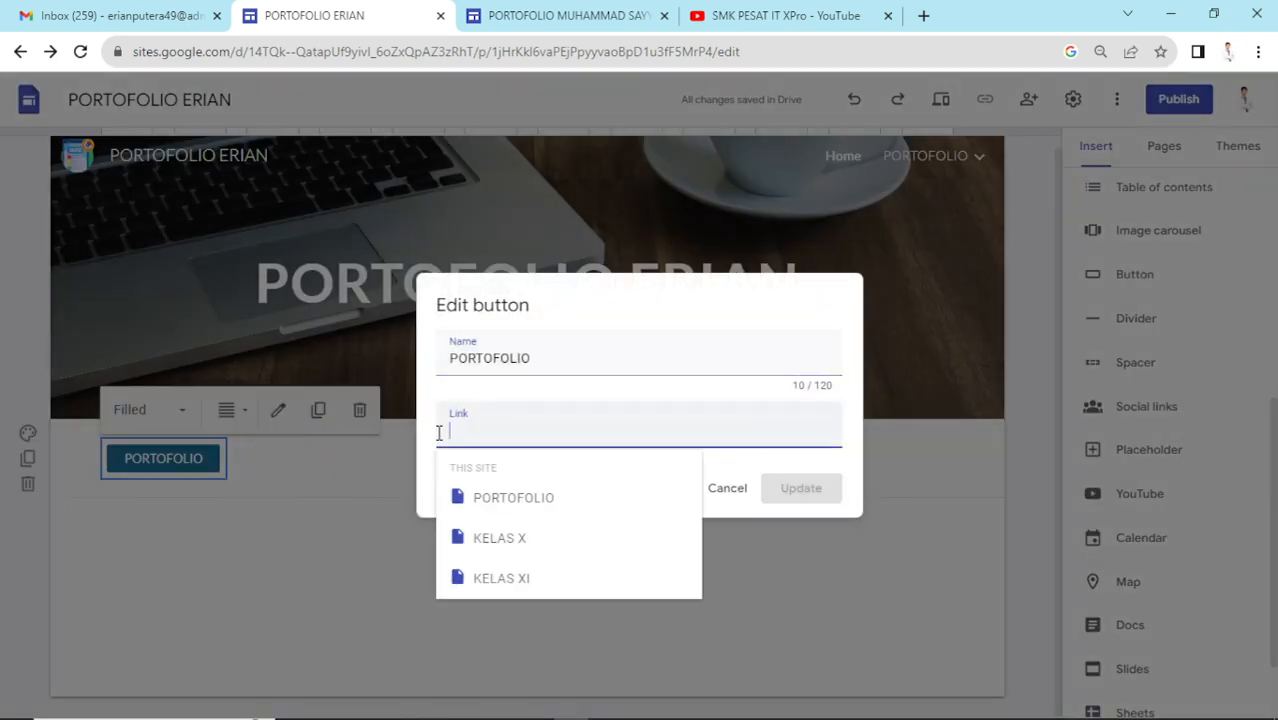
click(548, 497)
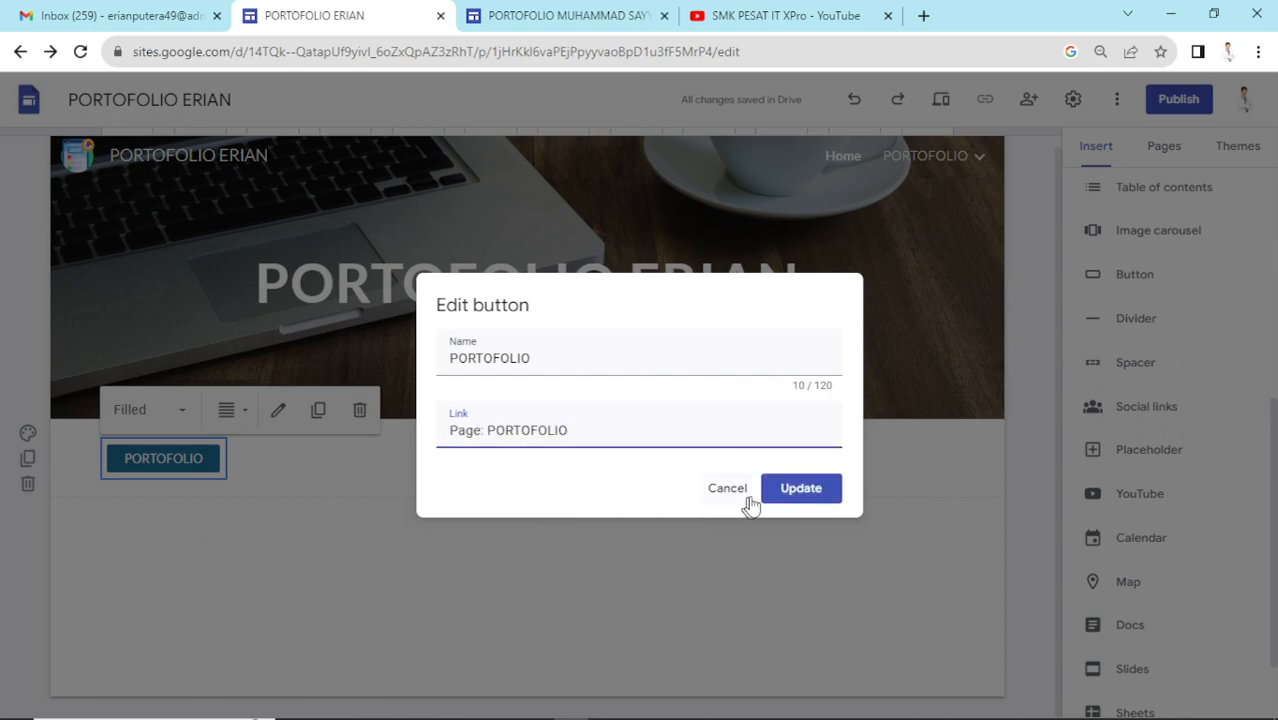
click(799, 488)
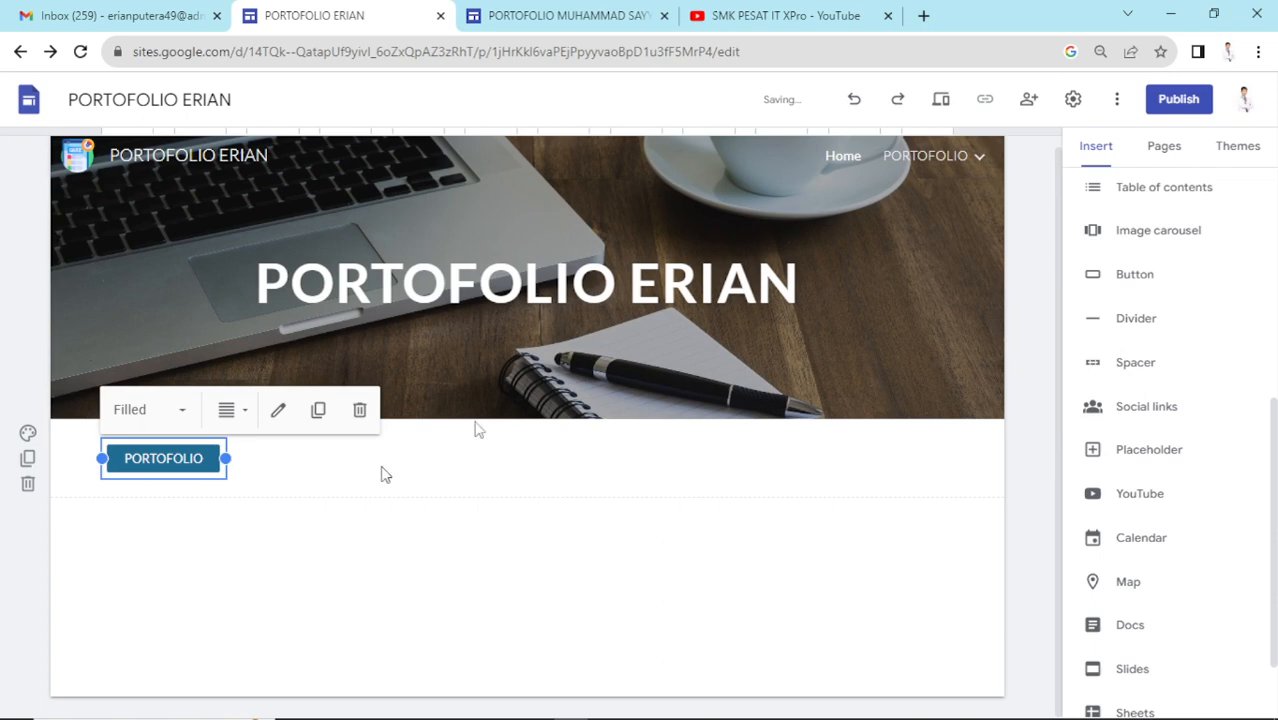
click(943, 101)
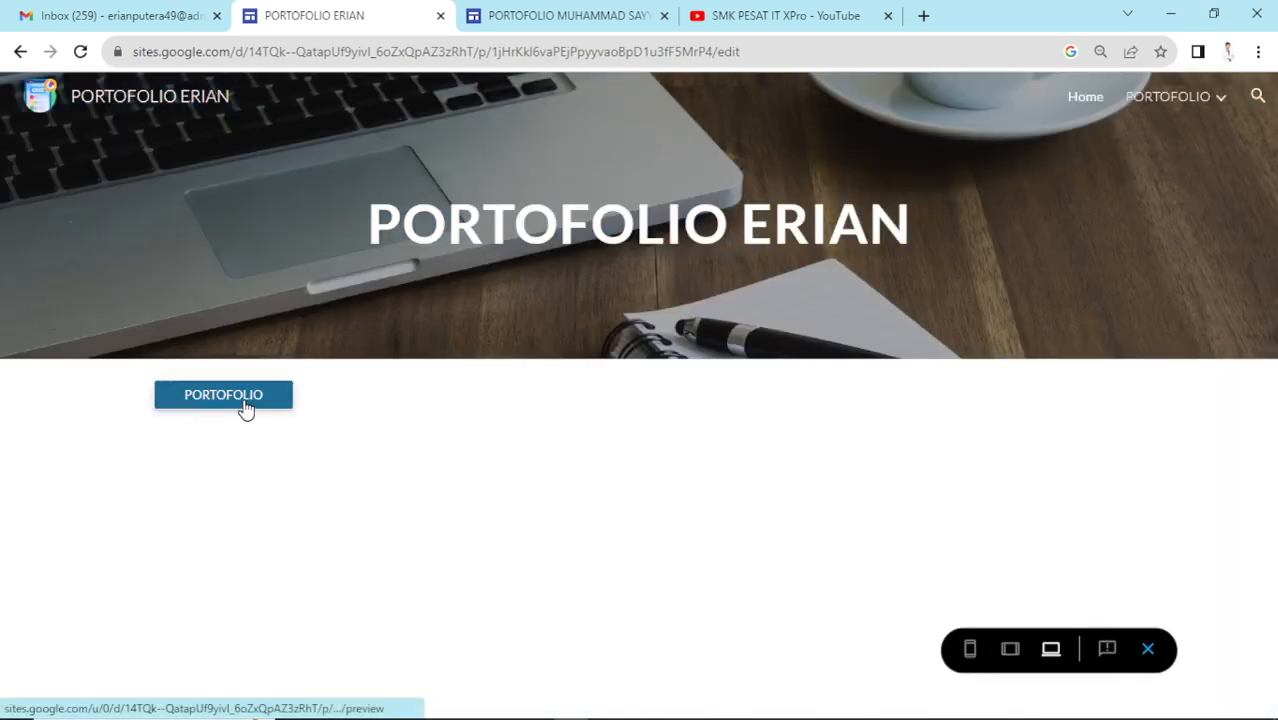
- In preview, follow the PORTOFOLIO button, open KELAS X from the navigation, then exit preview
click(245, 407)
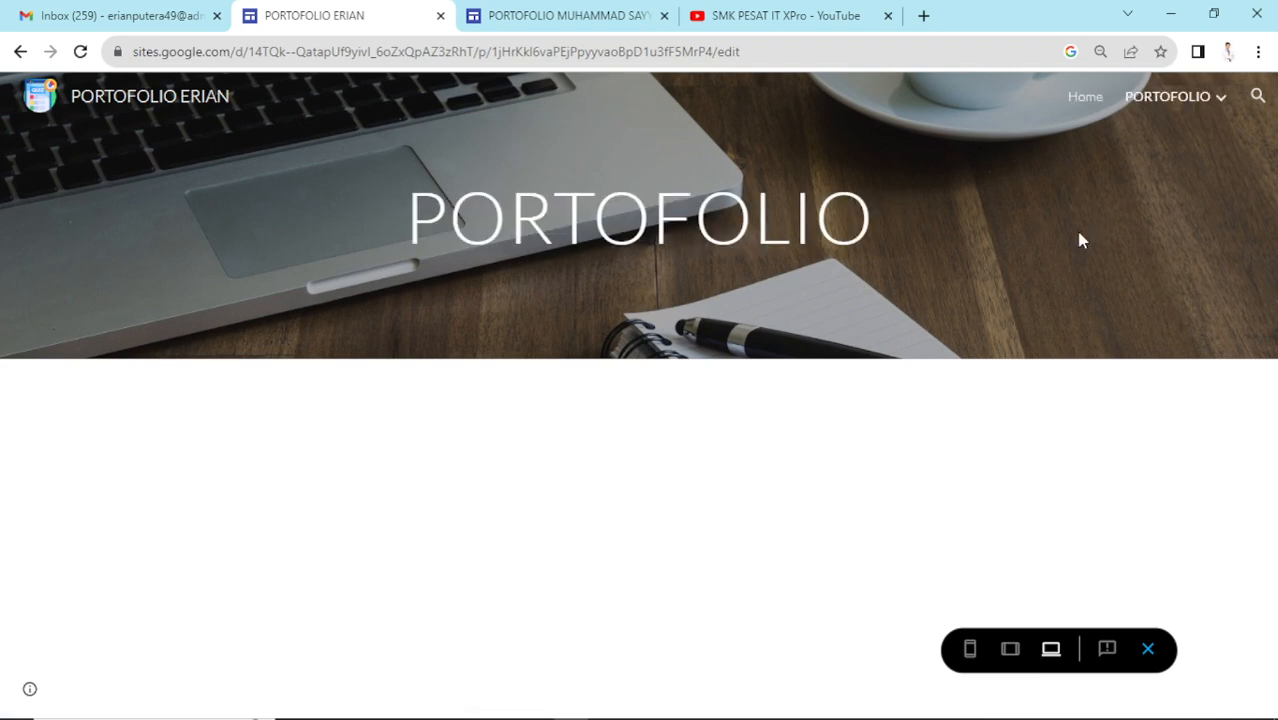
mouse_move(1198, 97)
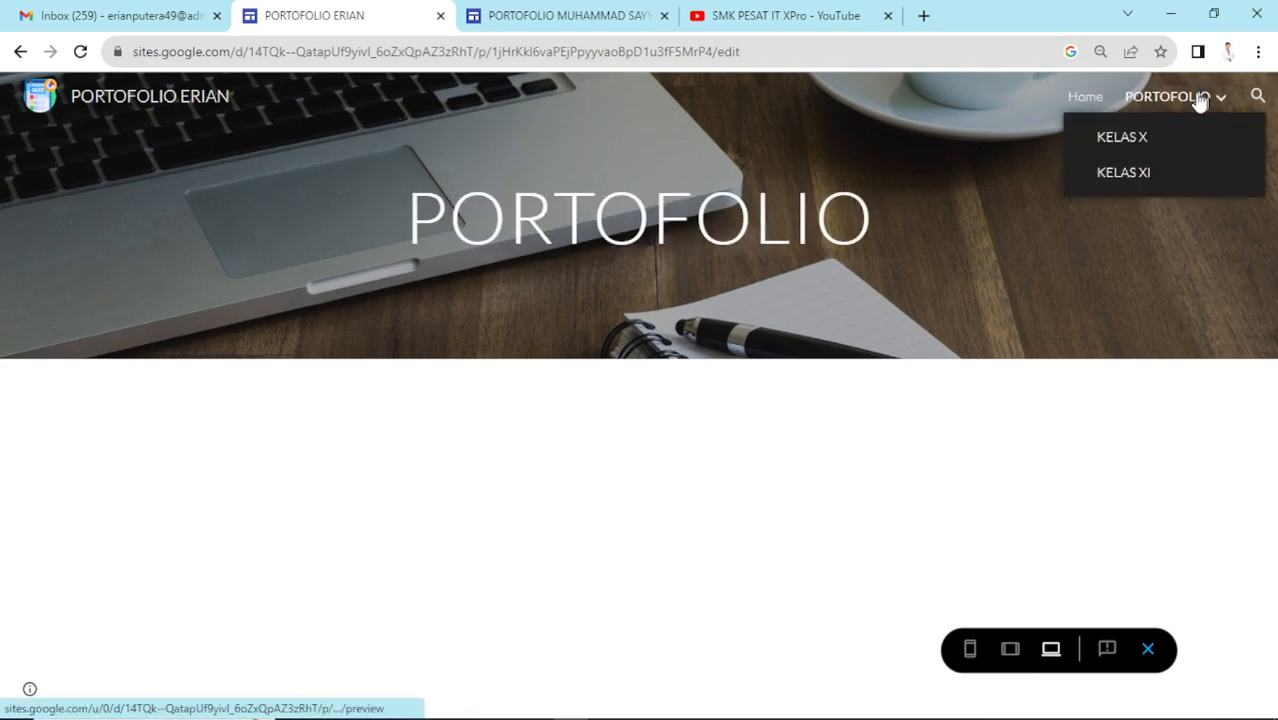
click(1120, 122)
click(1145, 649)
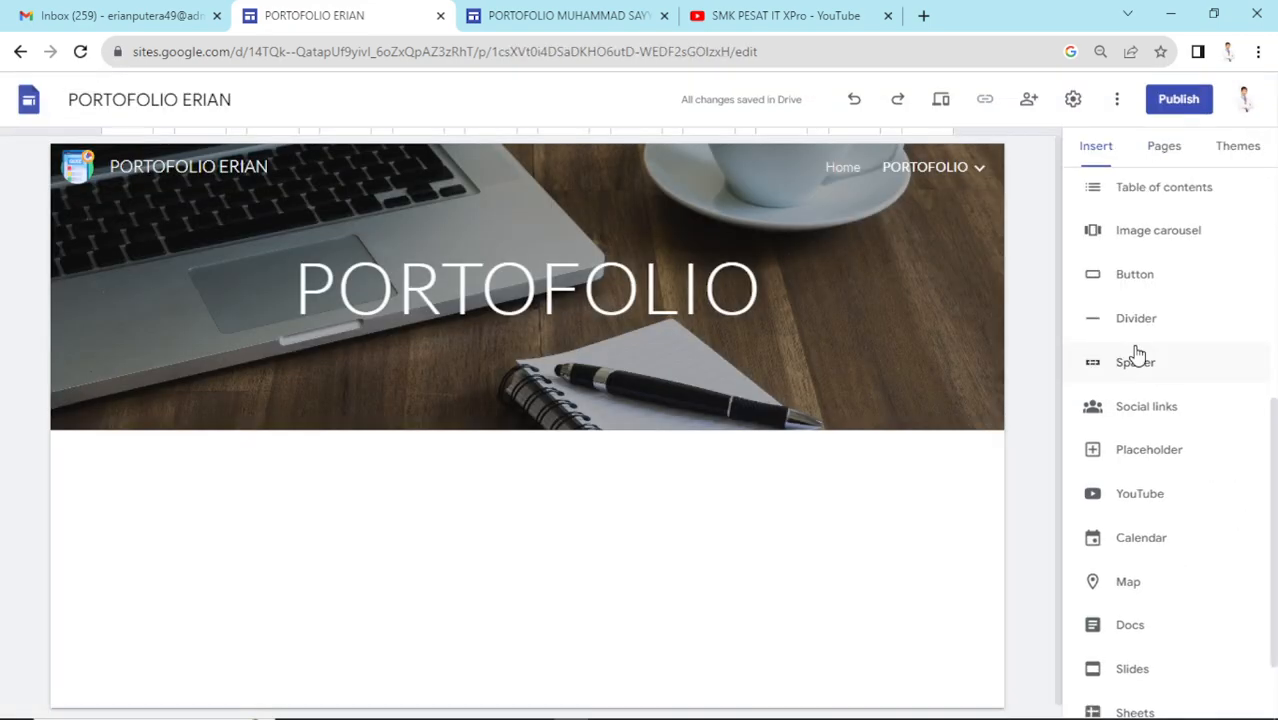
- Insert an empty Placeholder block from the Insert panel below the PORTOFOLIO page header
scroll(1183, 354, down, 1)
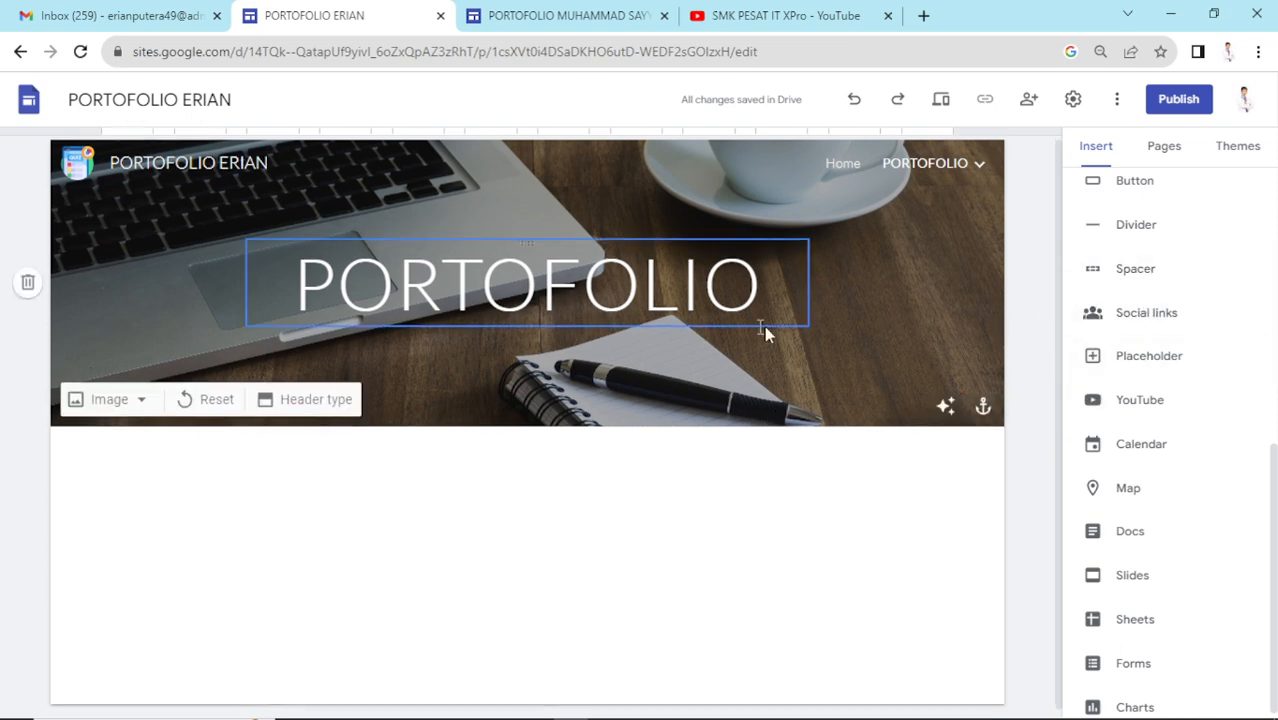
scroll(764, 332, down, 1)
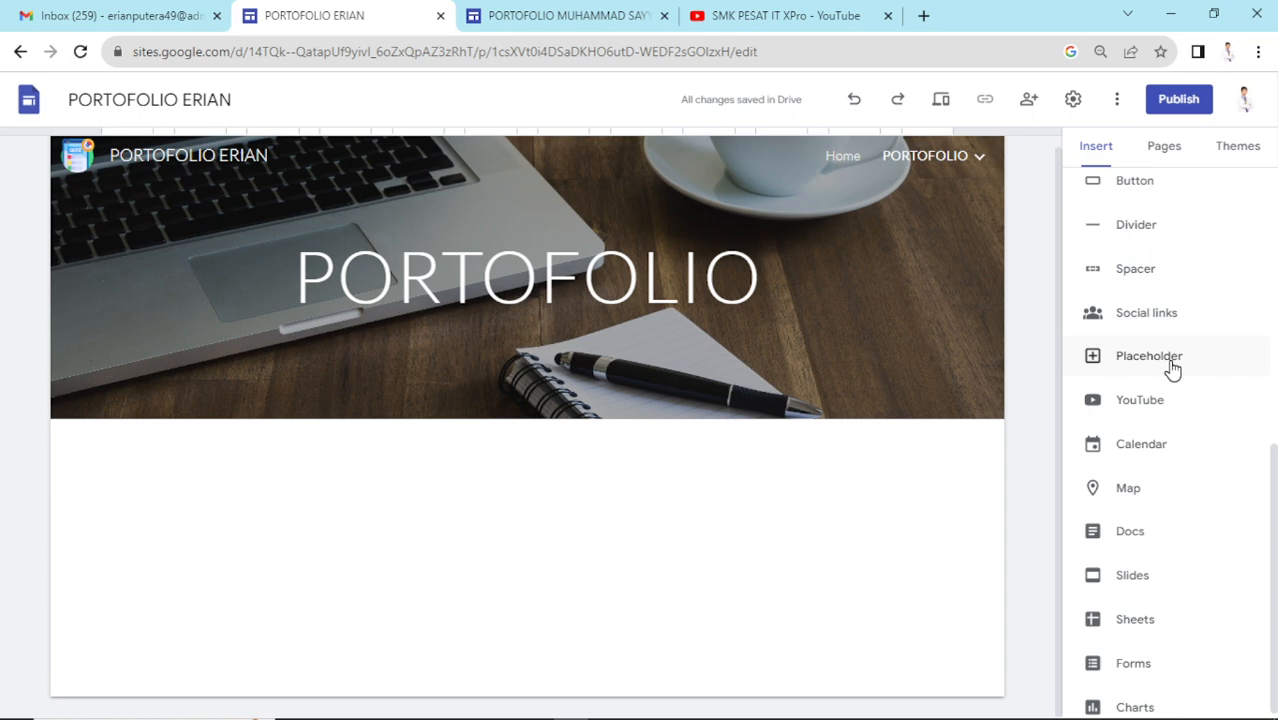
click(1170, 370)
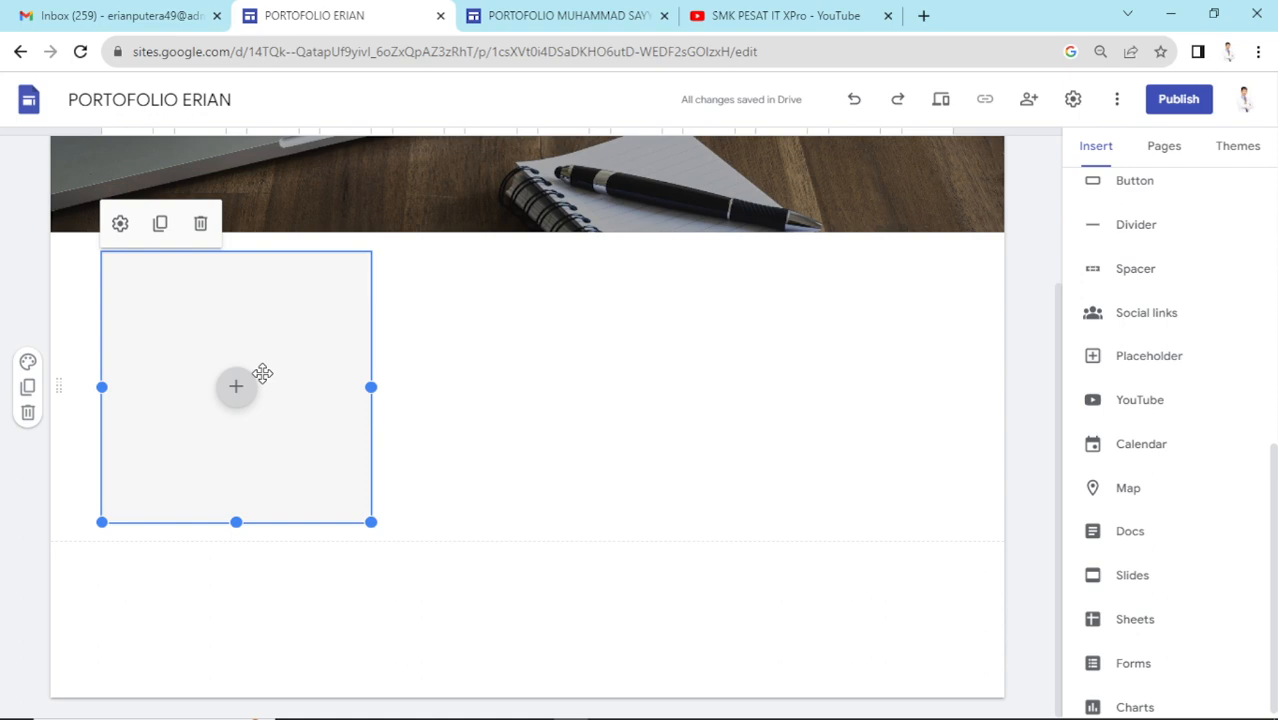
scroll(449, 402, up, 2)
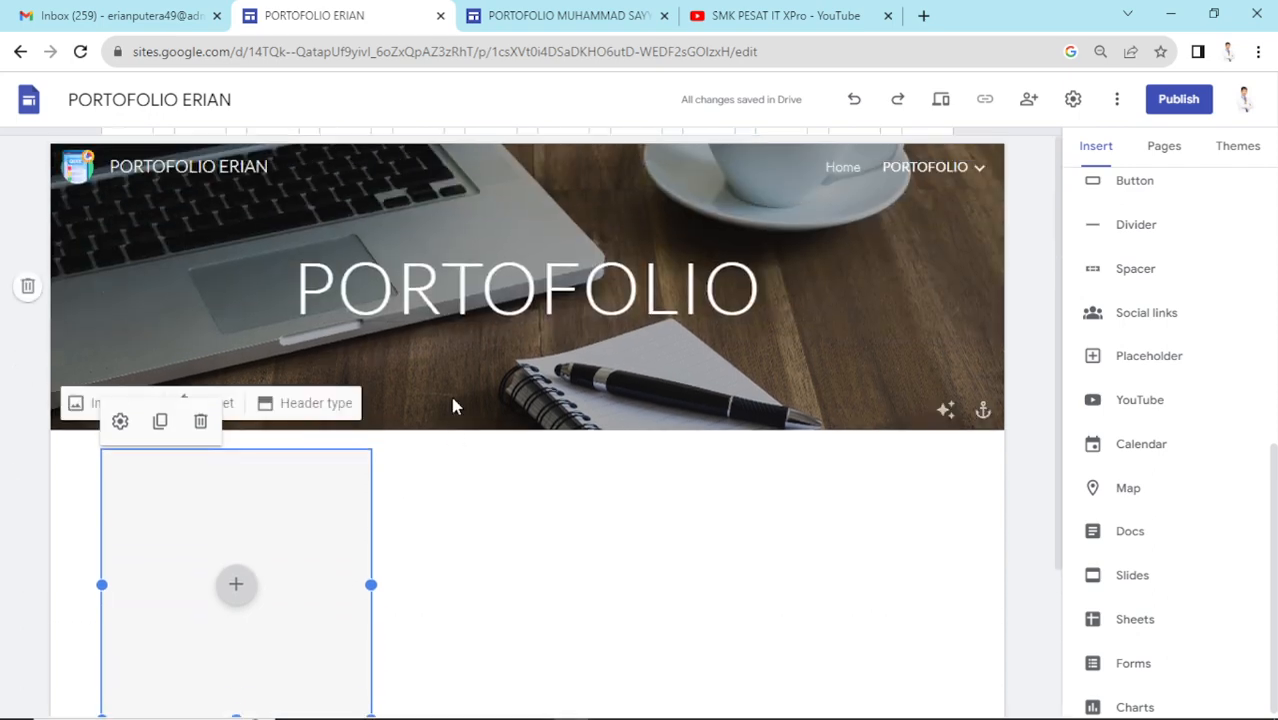
scroll(456, 402, down, 2)
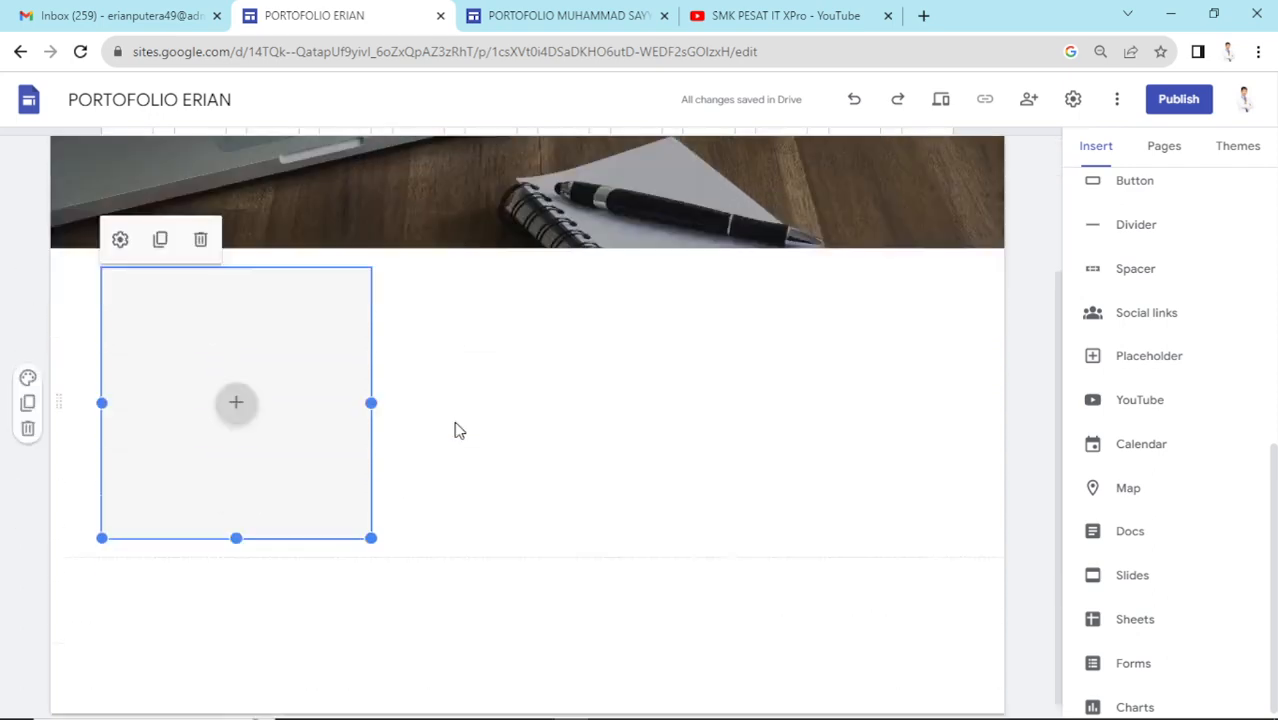
- Start uploading an image into the placeholder, browsing Desktop, Downloads and the ISAD folder
click(240, 404)
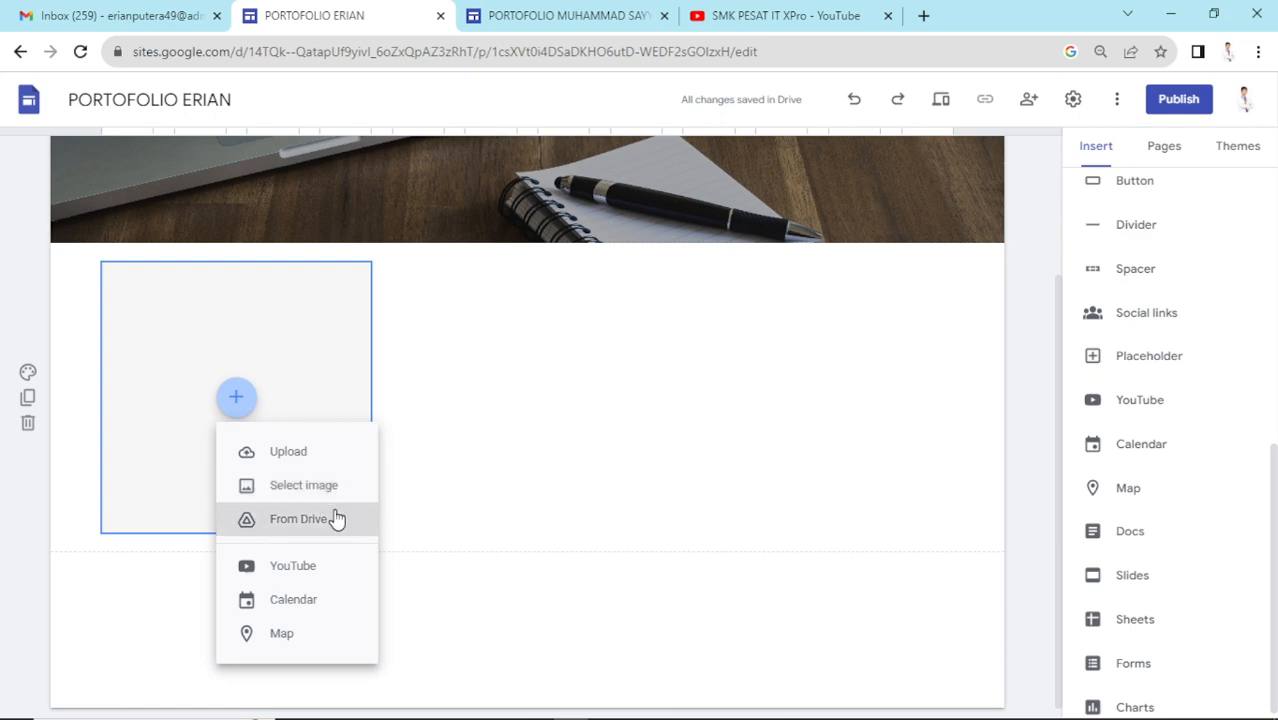
click(316, 453)
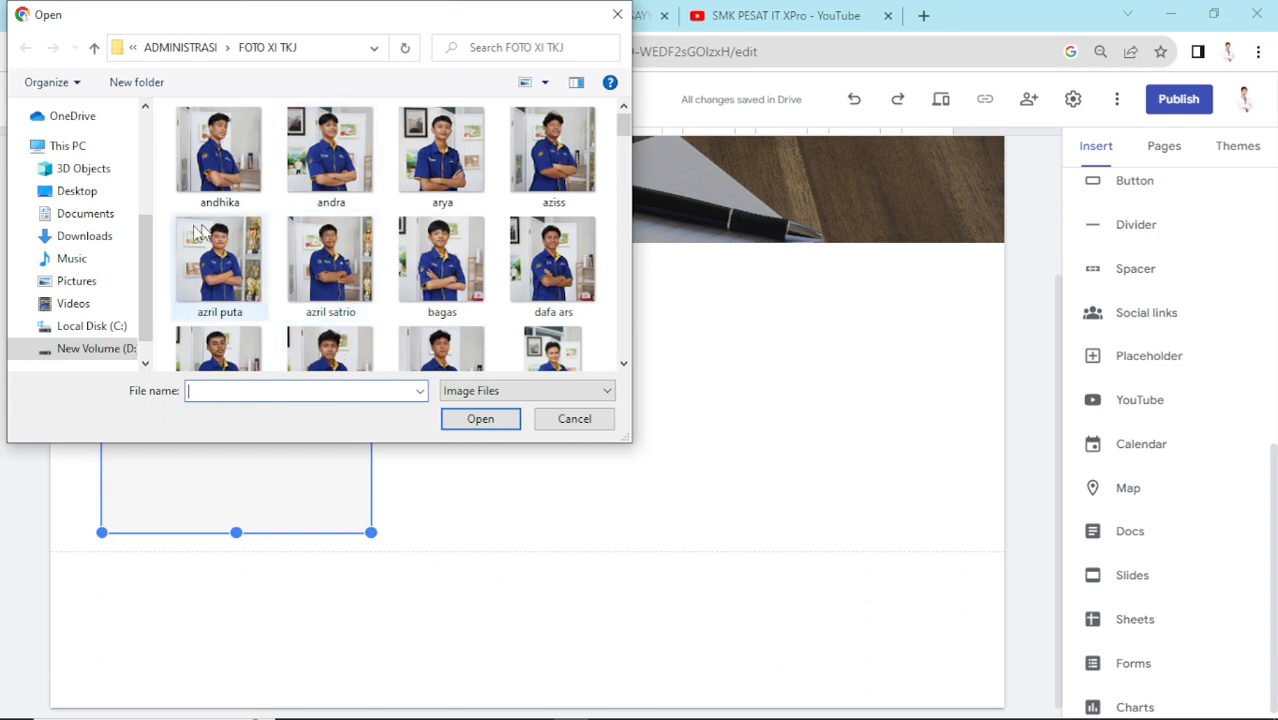
click(77, 191)
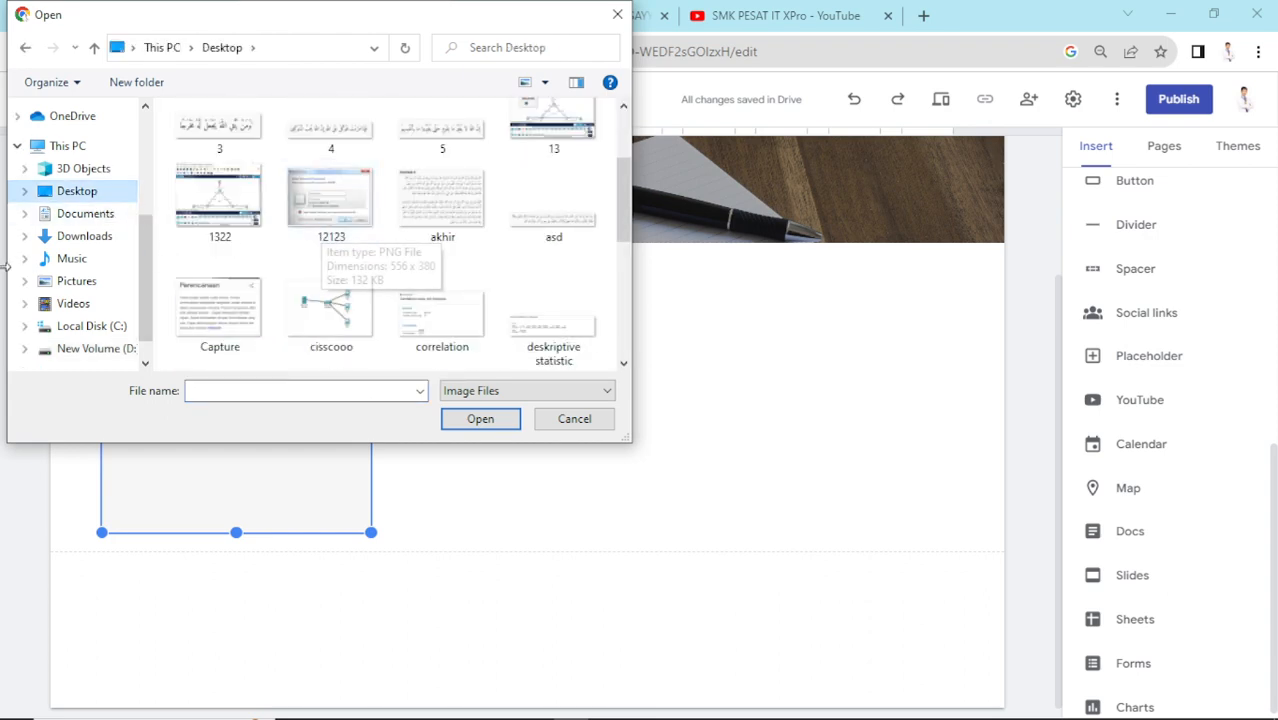
click(72, 235)
scroll(257, 237, down, 6)
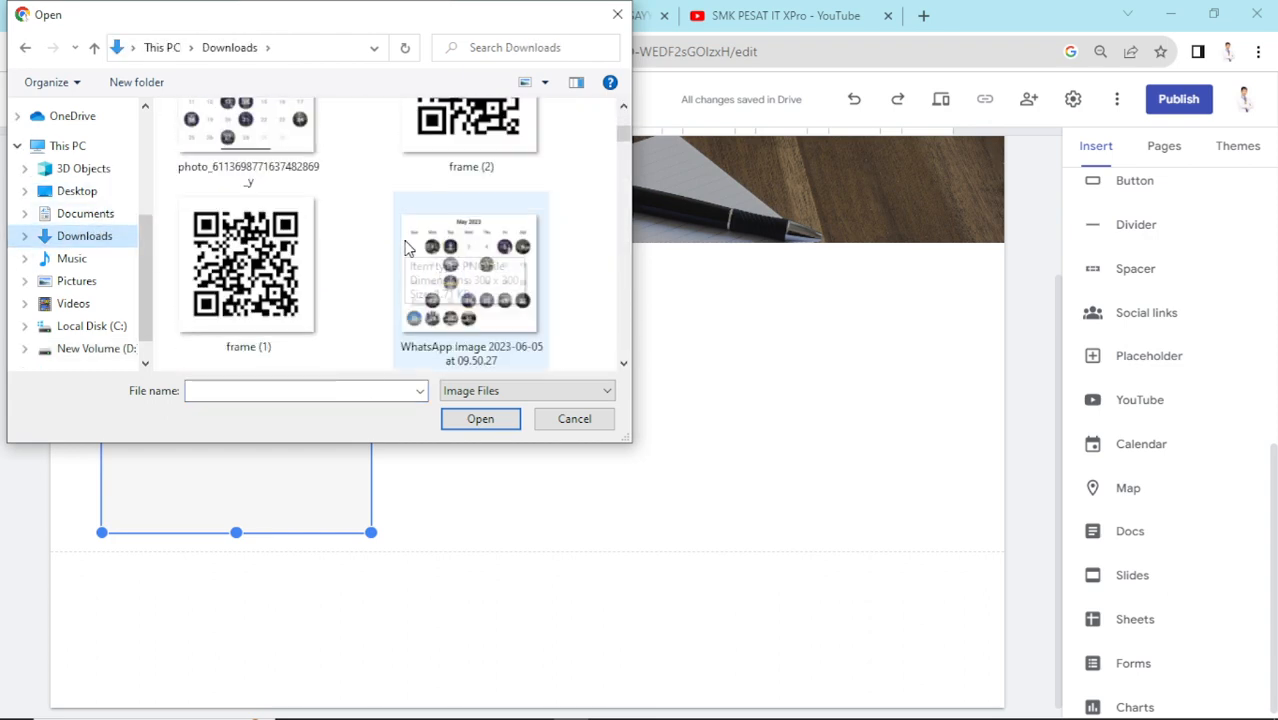
scroll(410, 240, down, 10)
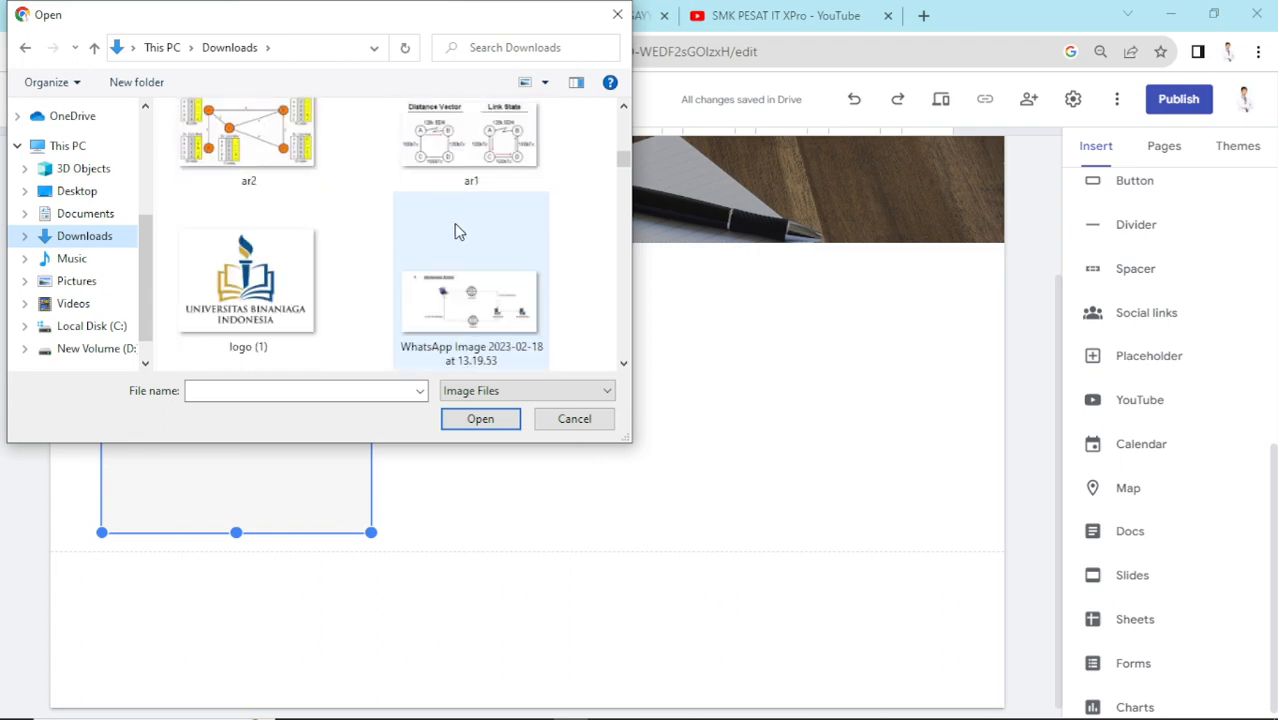
scroll(455, 229, down, 6)
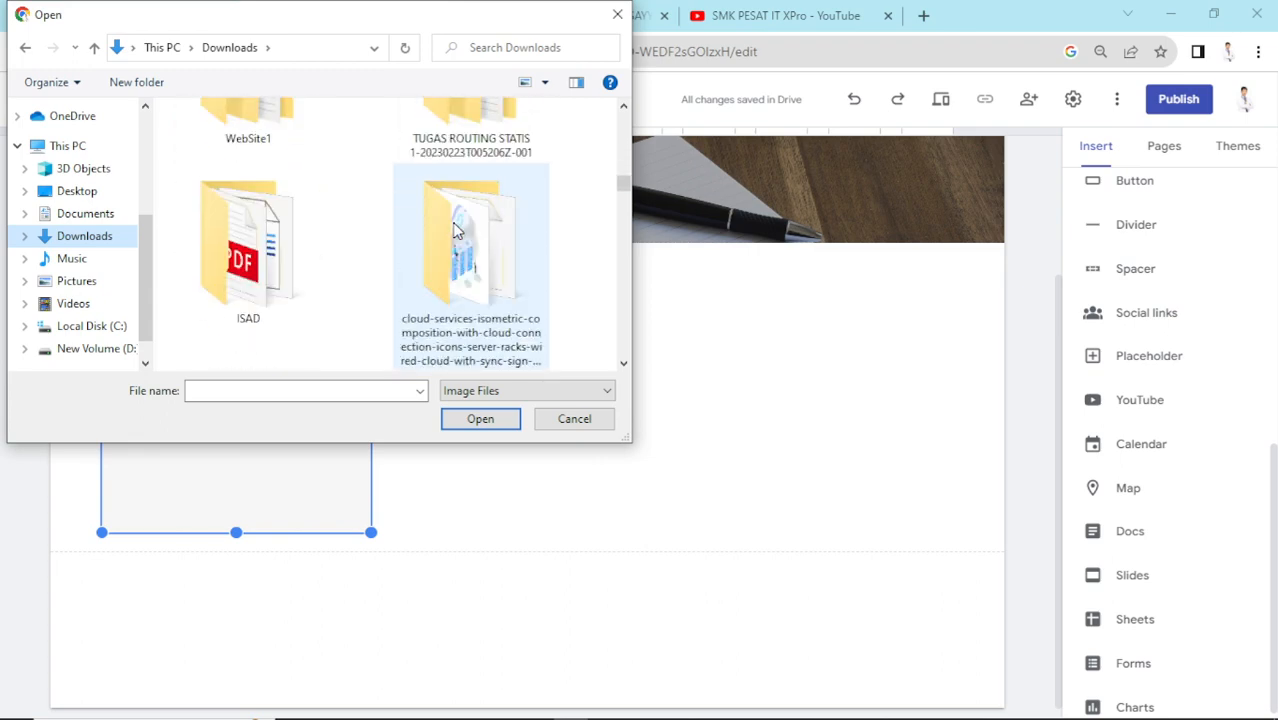
scroll(455, 229, down, 3)
scroll(385, 248, up, 2)
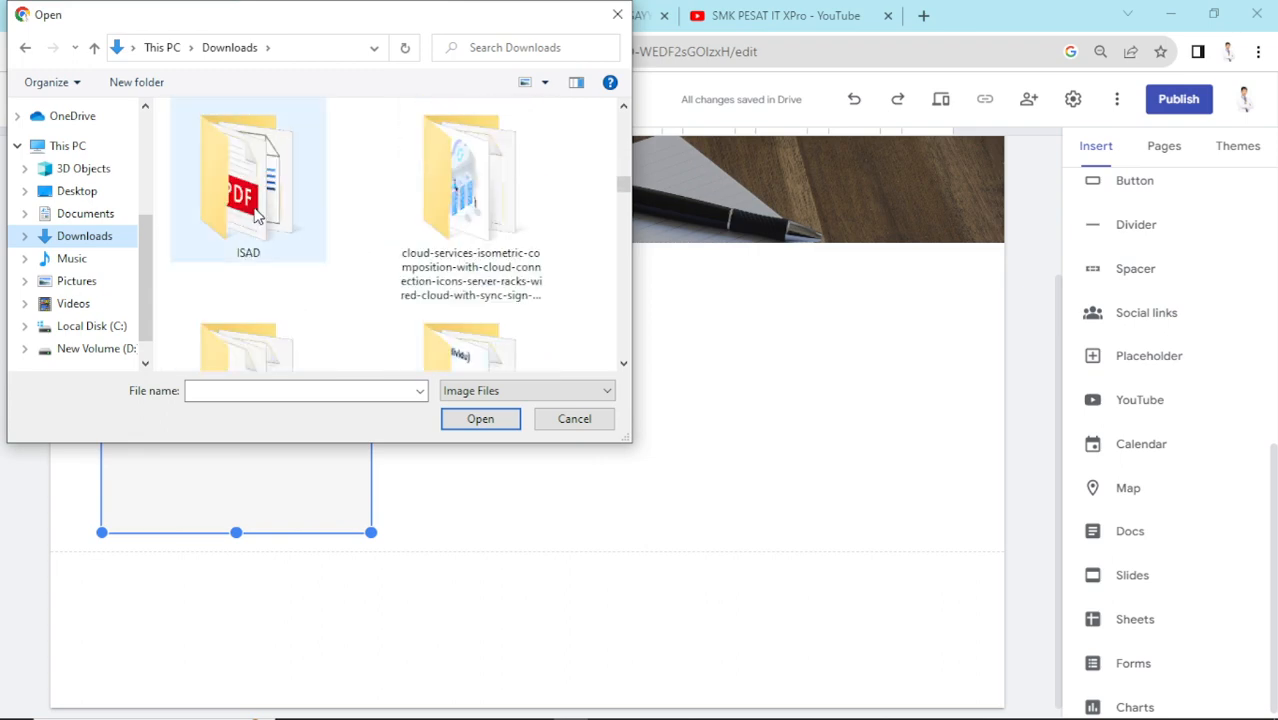
double_click(315, 232)
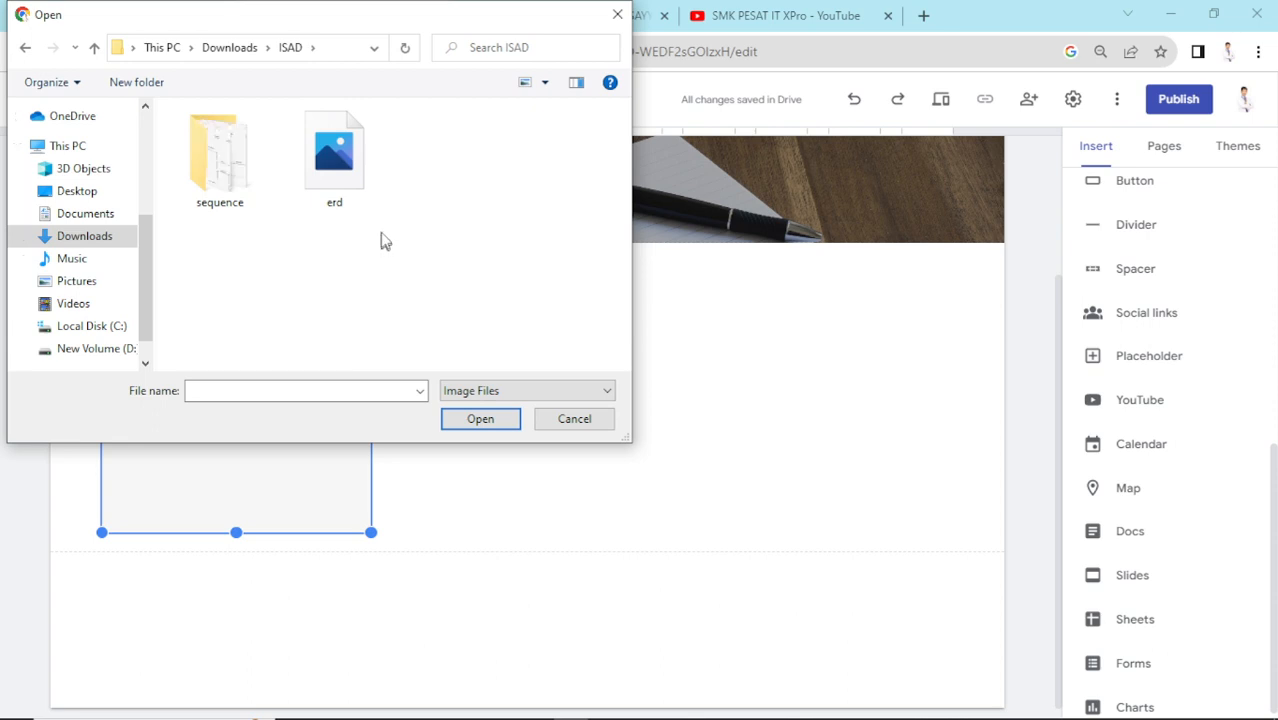
click(26, 48)
- Show All Files, open the OKXPRO folder and upload Futsal (3), which is rejected as unsupported
scroll(490, 260, down, 5)
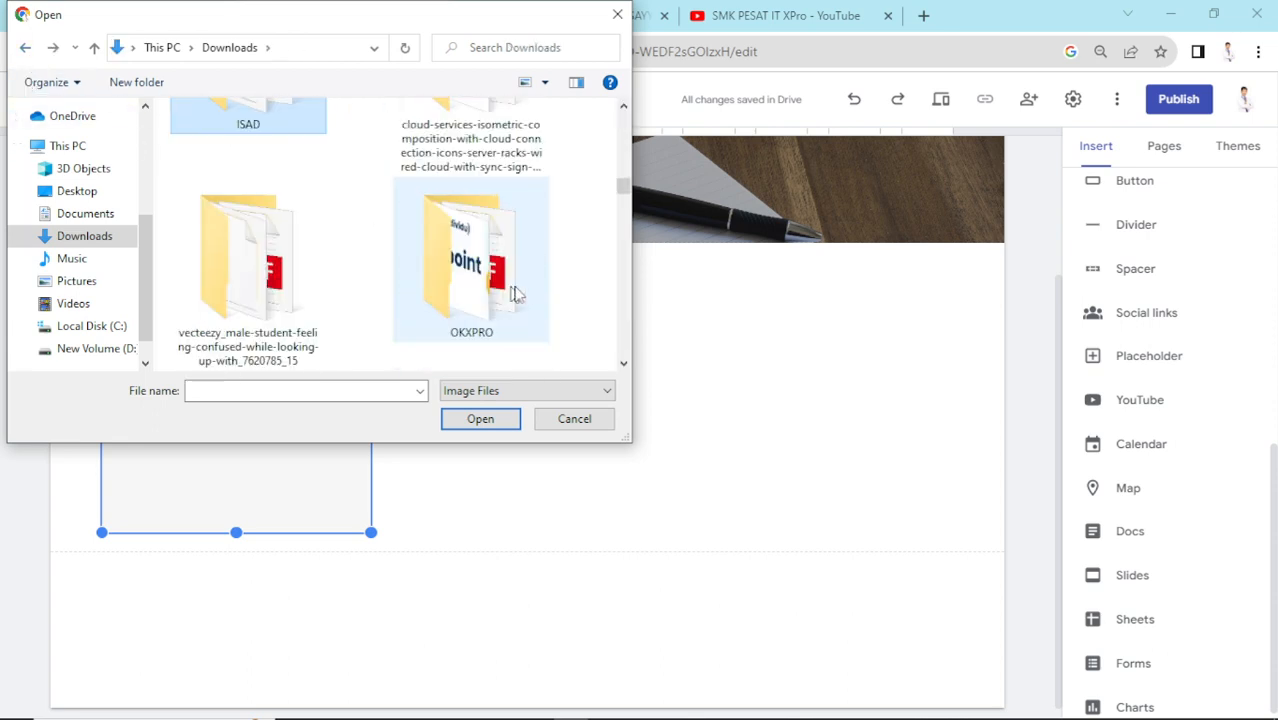
click(569, 391)
click(549, 421)
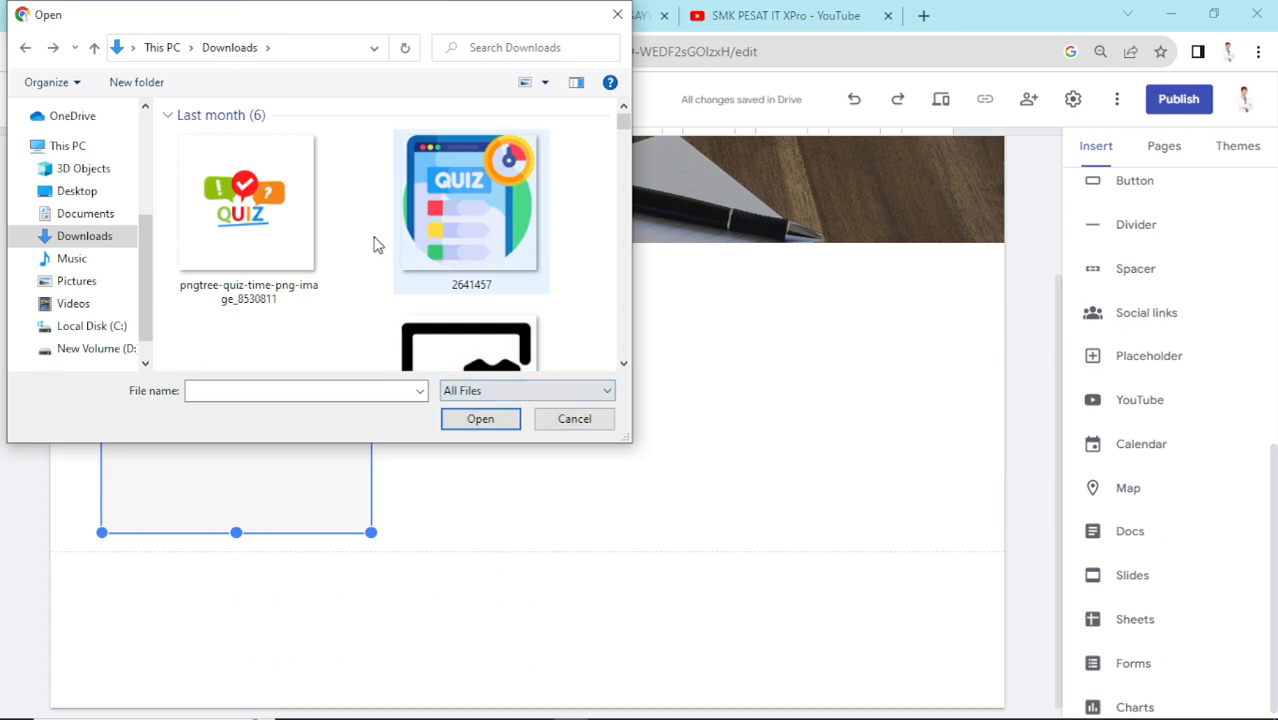
scroll(380, 245, down, 5)
click(463, 255)
double_click(463, 255)
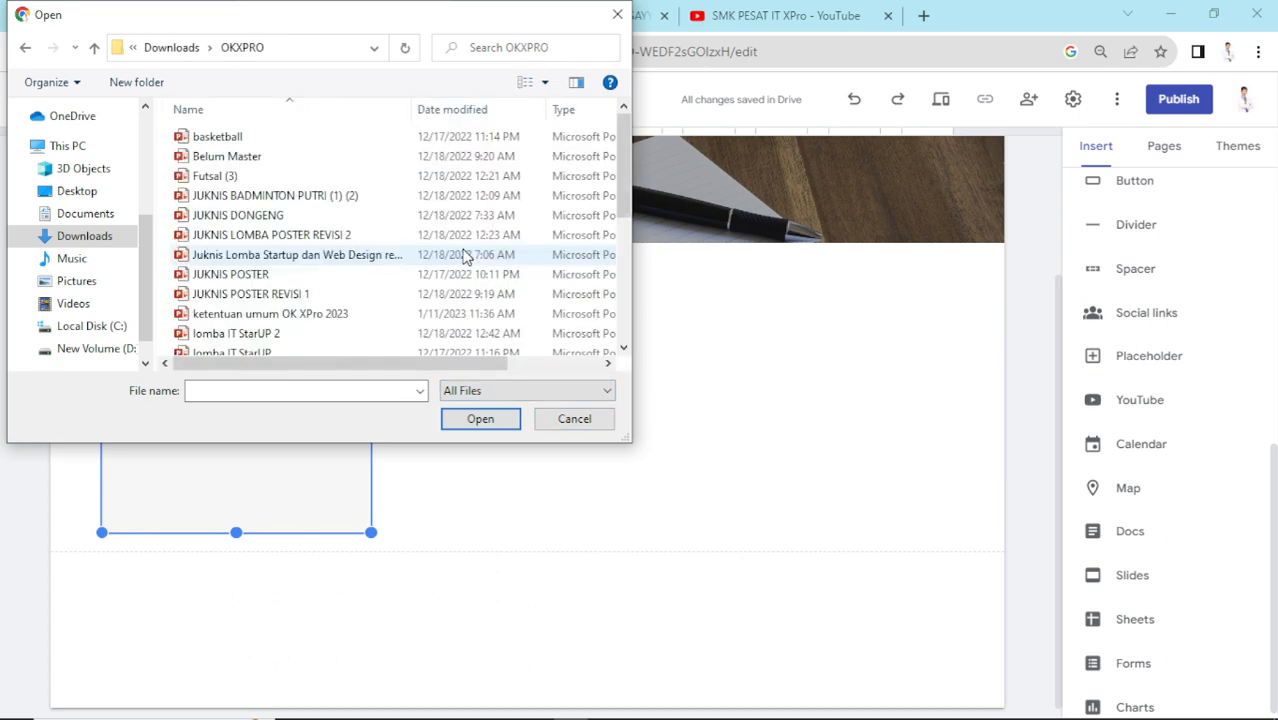
scroll(284, 168, down, 5)
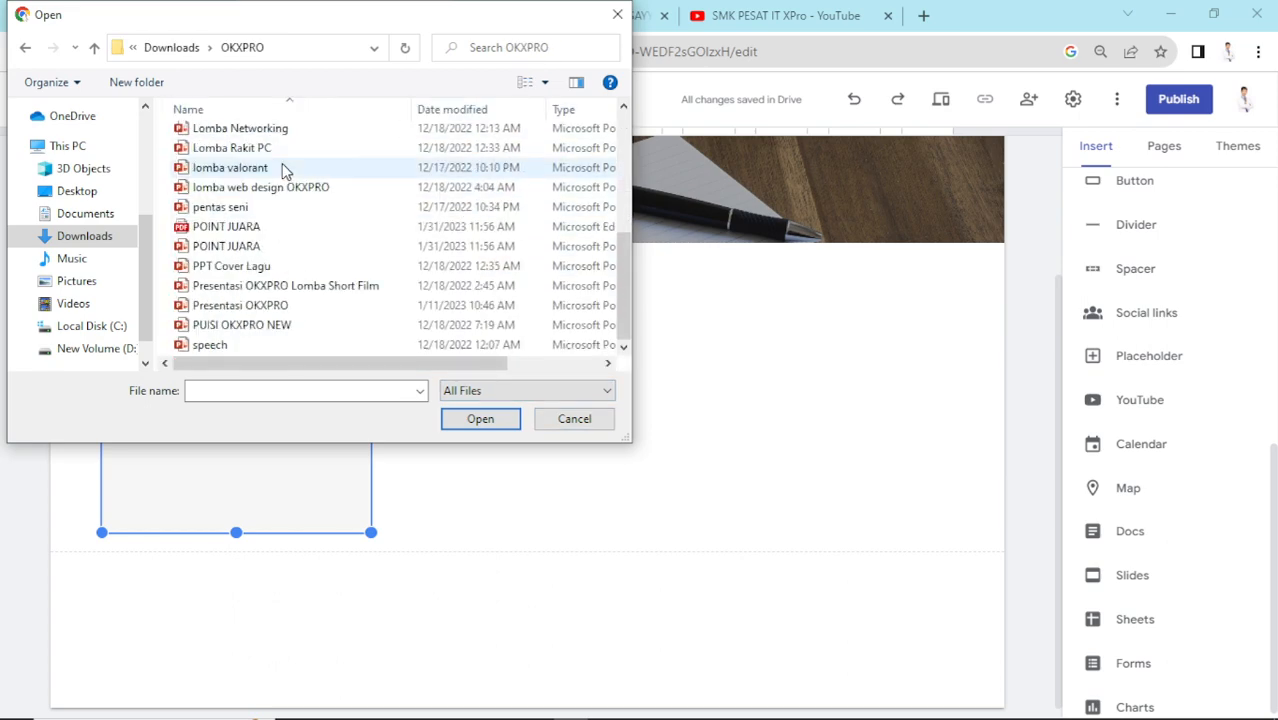
scroll(248, 326, up, 4)
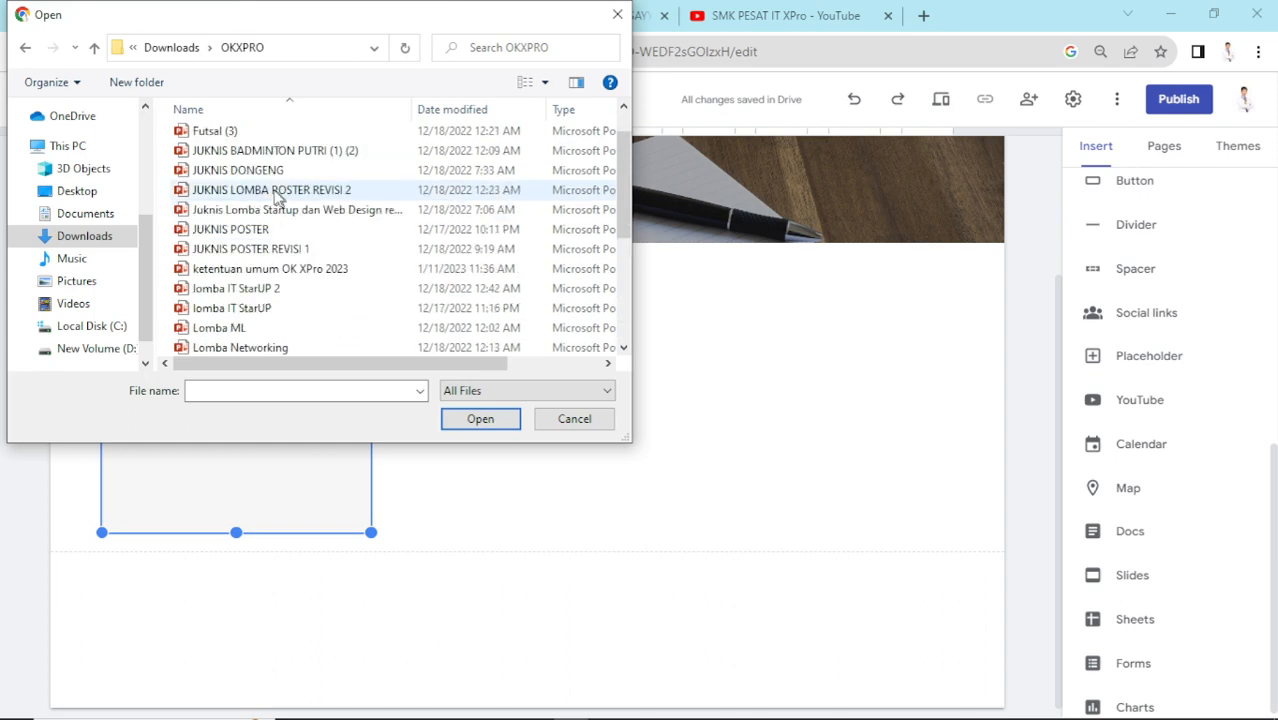
click(257, 135)
click(480, 419)
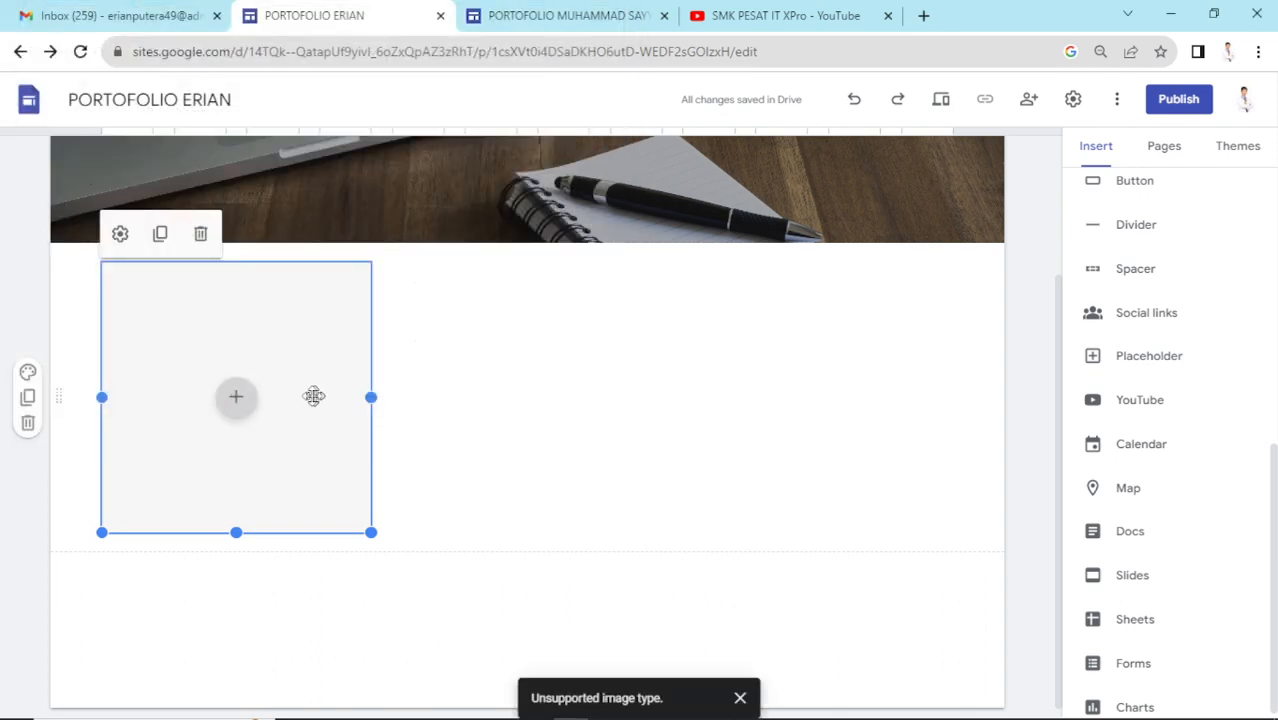
- Open and dismiss the Select image picker, then delete the empty placeholder
click(241, 400)
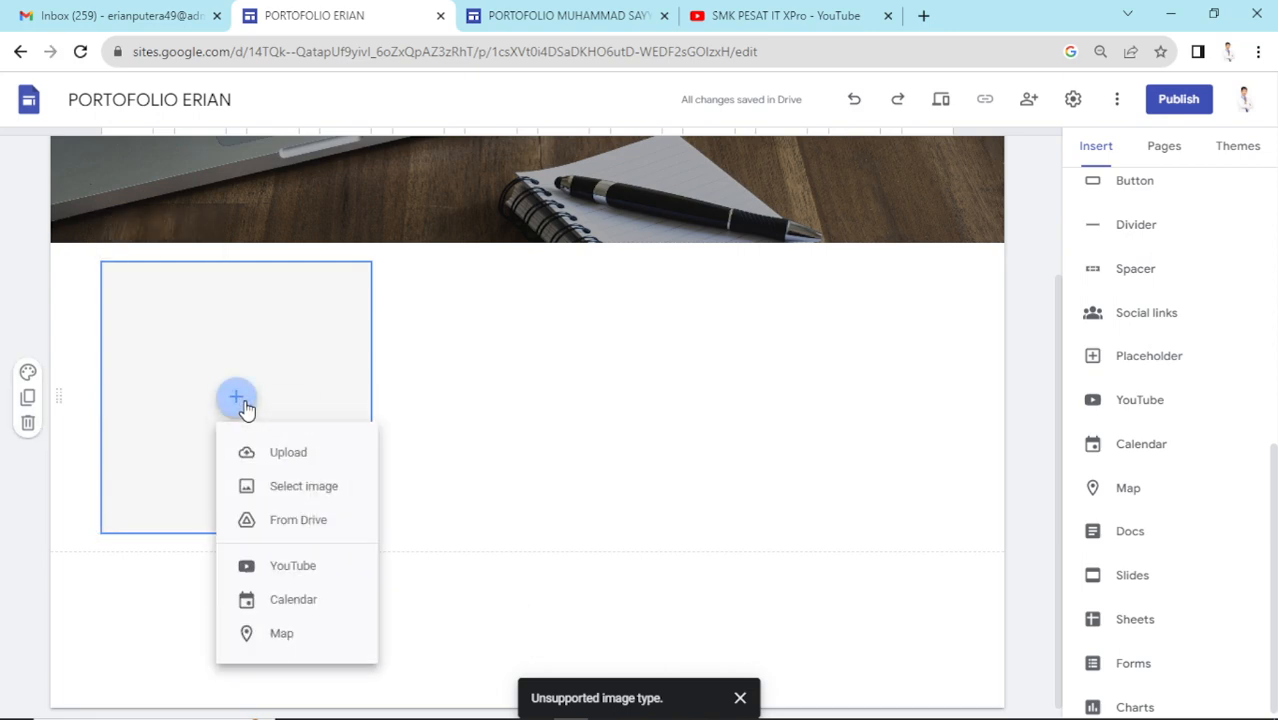
click(310, 490)
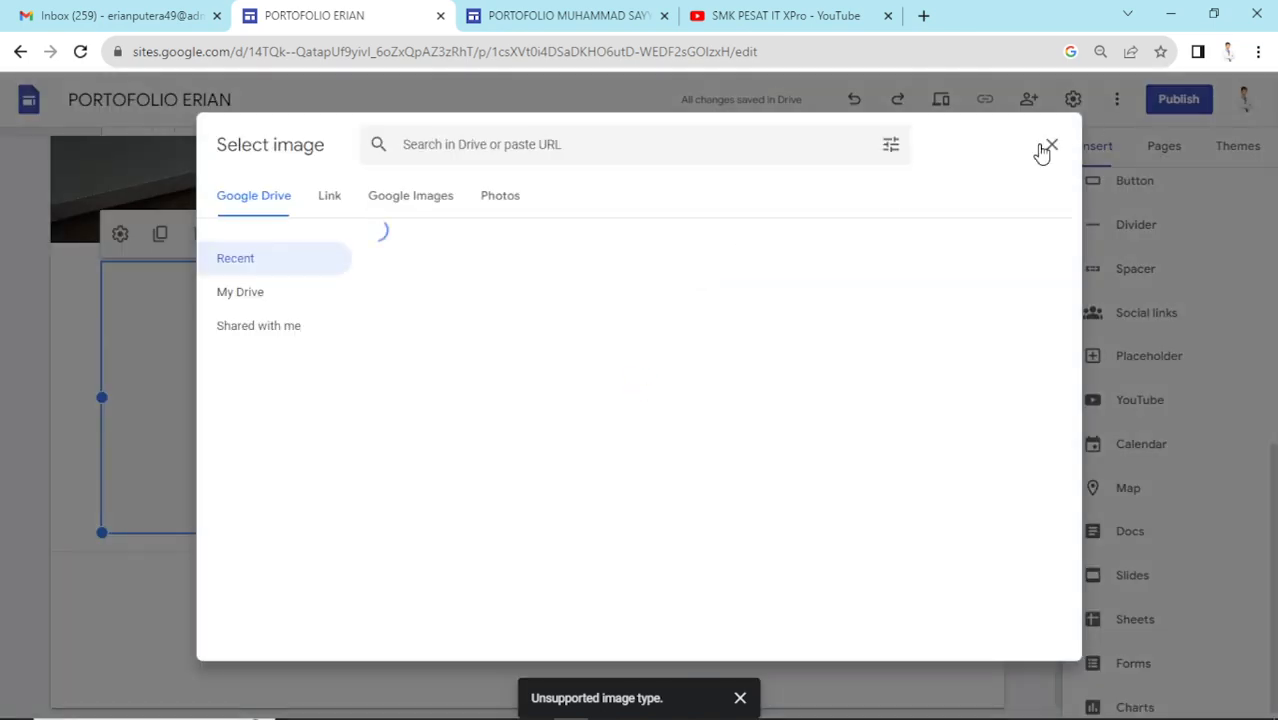
click(1051, 145)
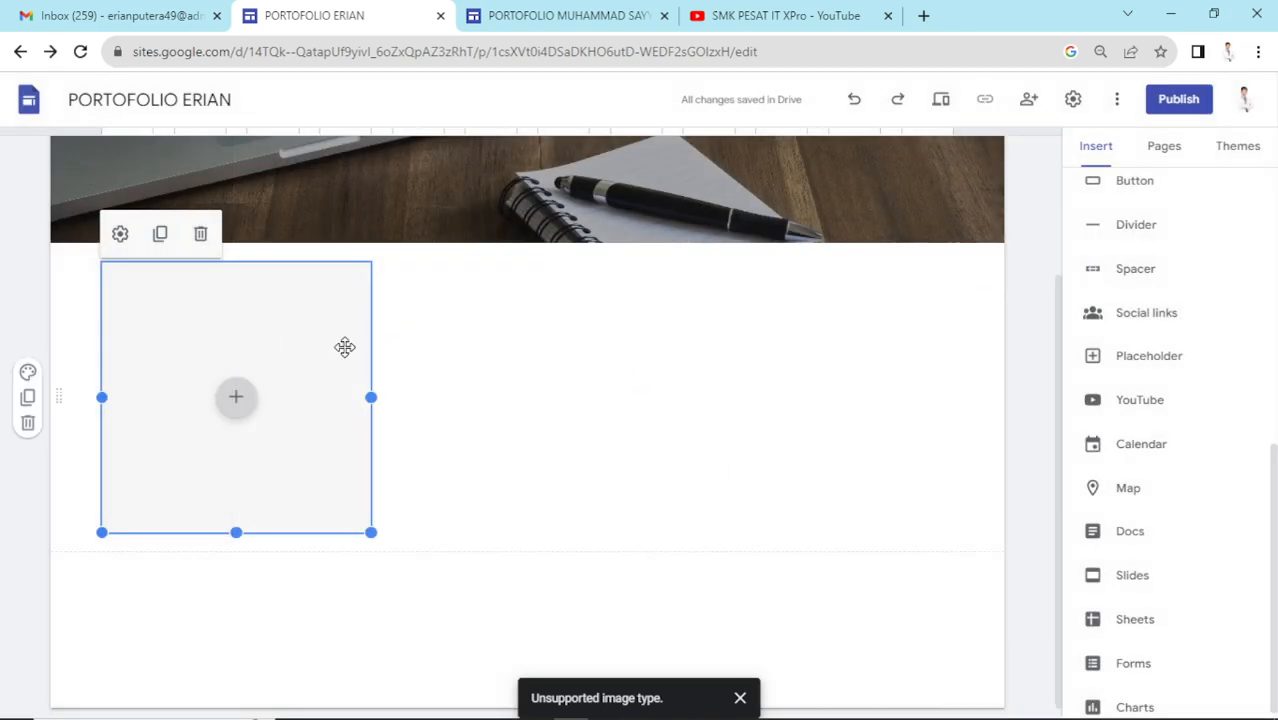
key(Delete)
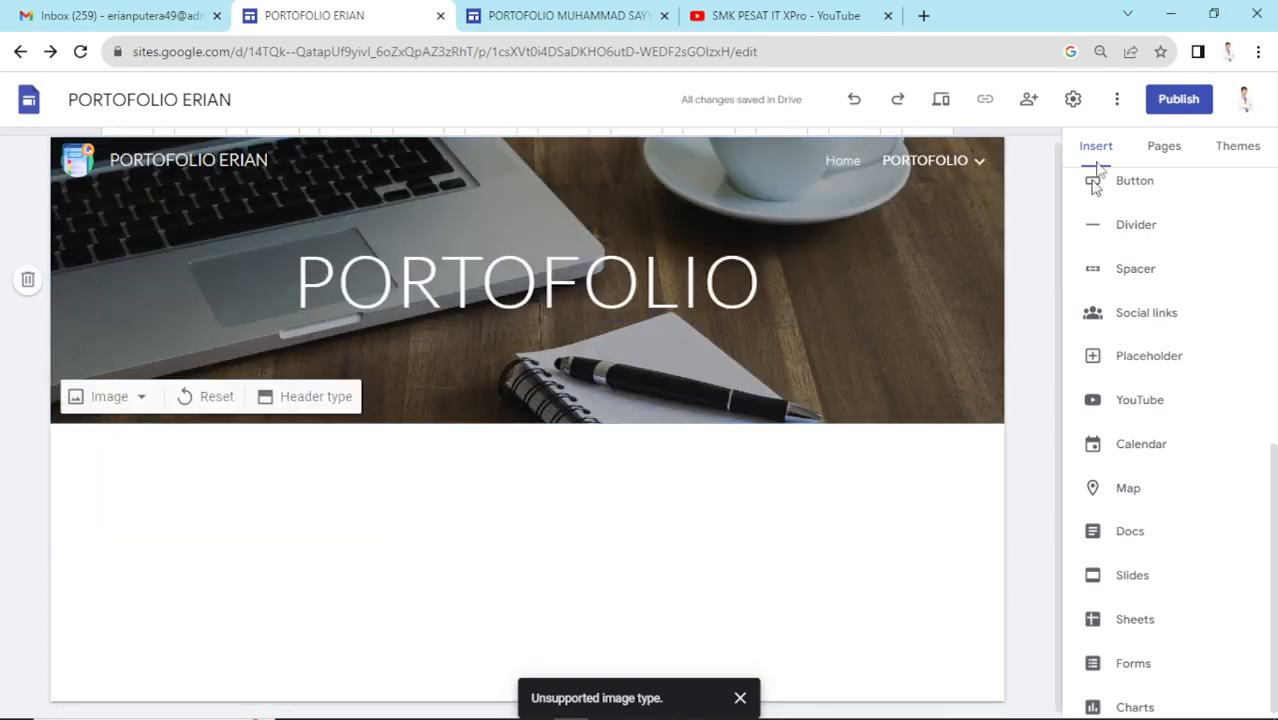
- Open the Home page for editing from the Pages list
scroll(1150, 195, up, 5)
click(1165, 148)
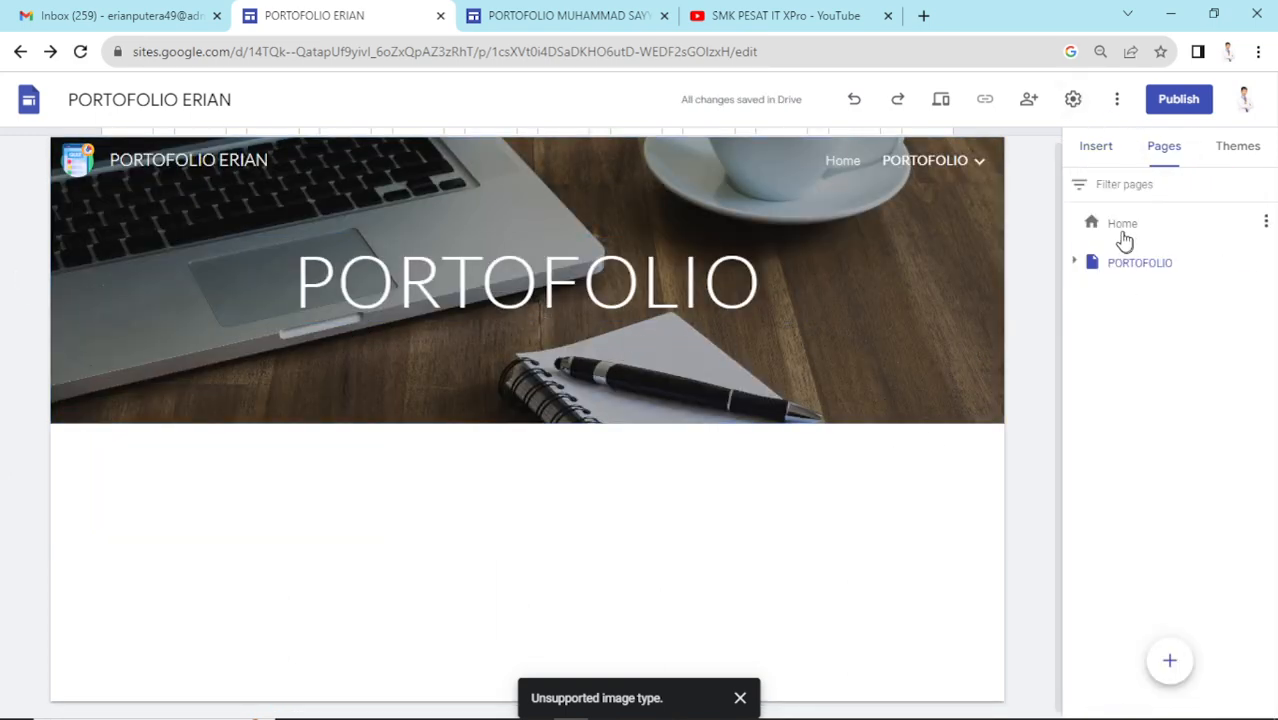
click(1124, 225)
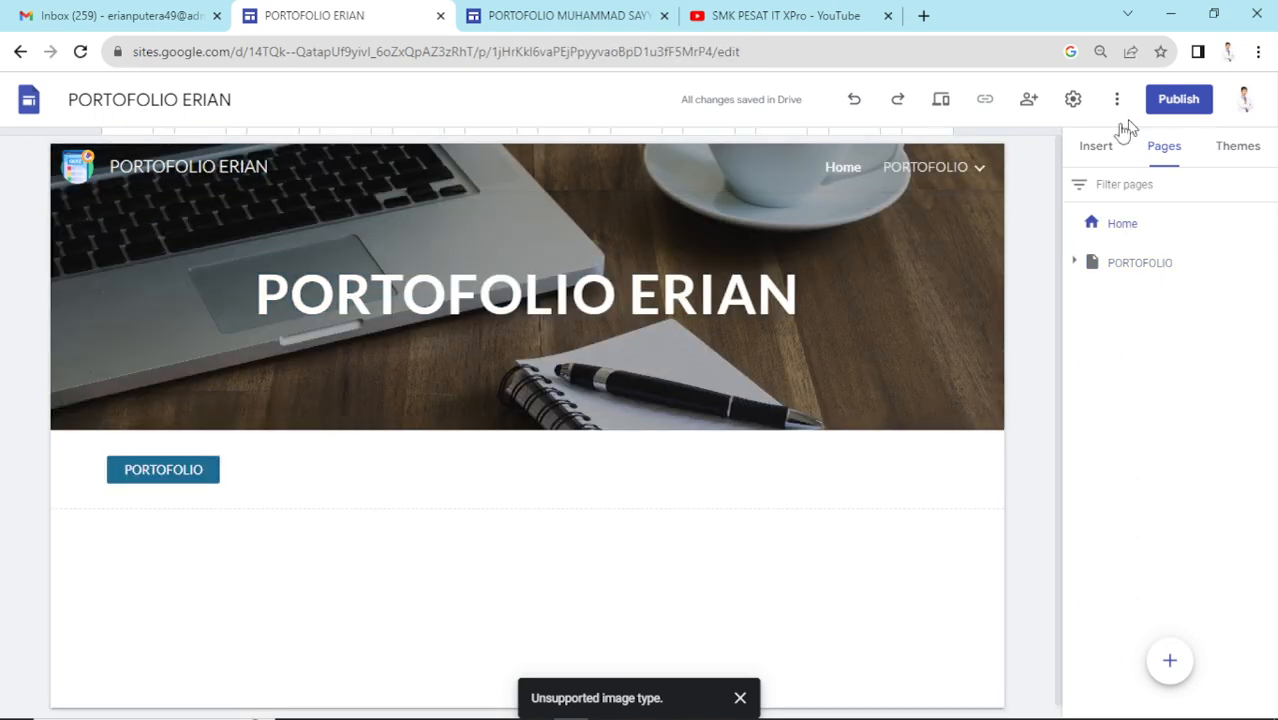
- Insert the first Content Blocks layout (image with text) below the PORTOFOLIO button on Home
click(1110, 160)
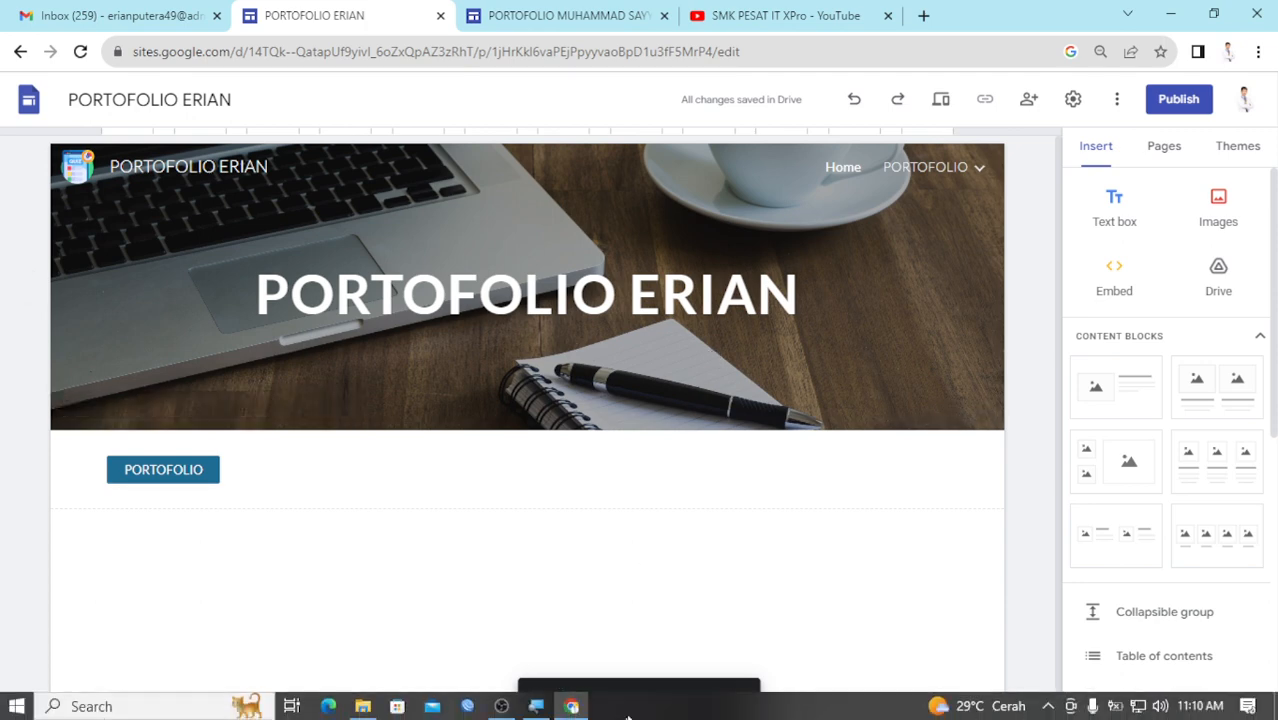
click(536, 706)
click(212, 286)
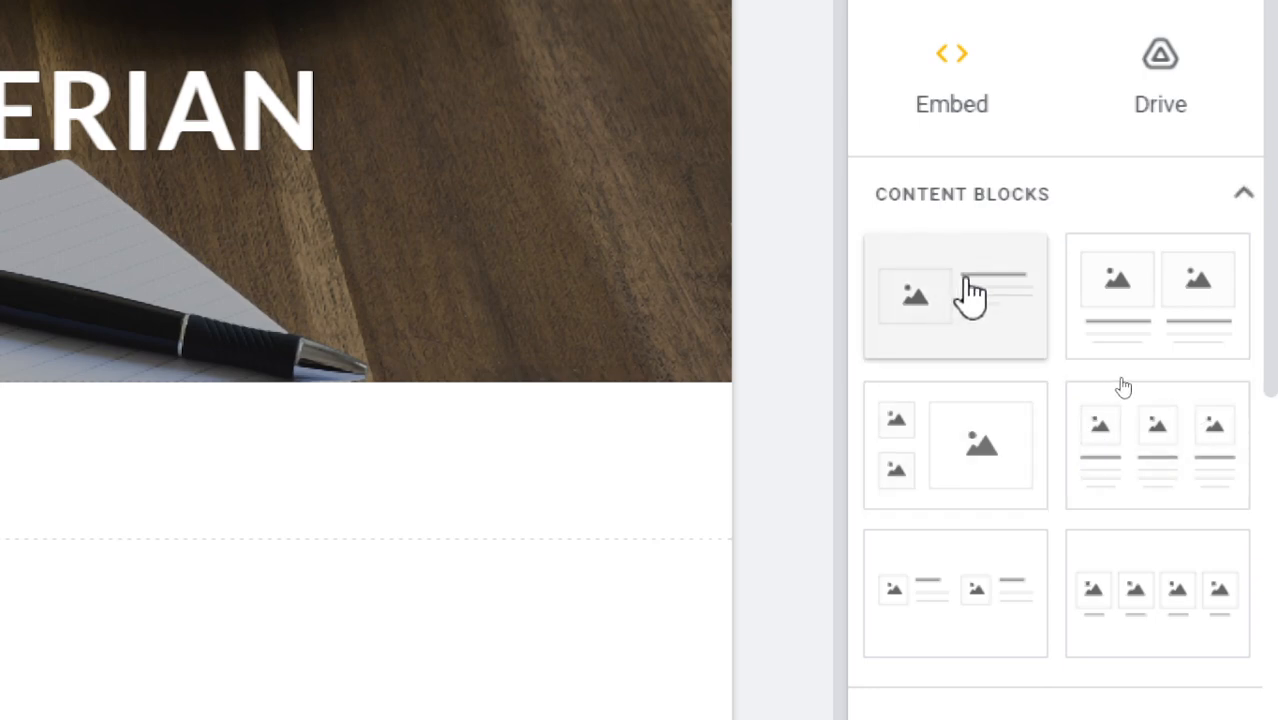
mouse_move(965, 280)
mouse_down()
mouse_move(860, 348)
mouse_move(945, 278)
mouse_up()
click(941, 270)
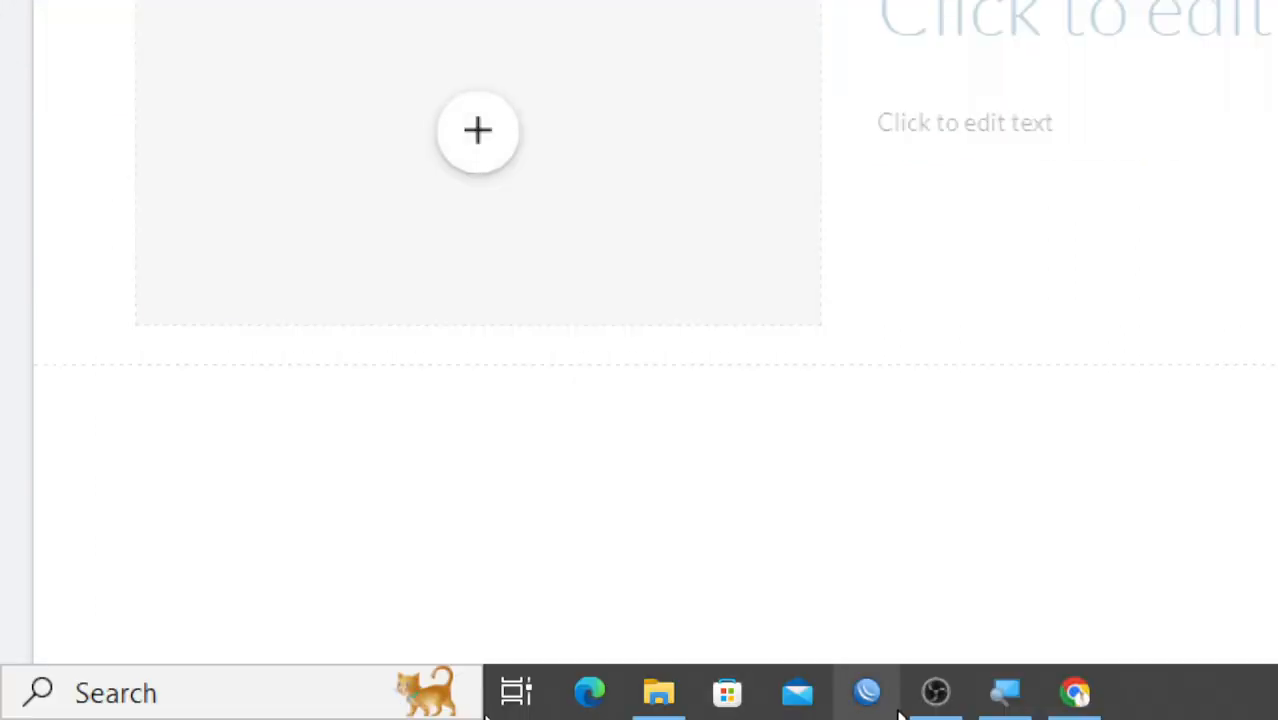
click(1005, 690)
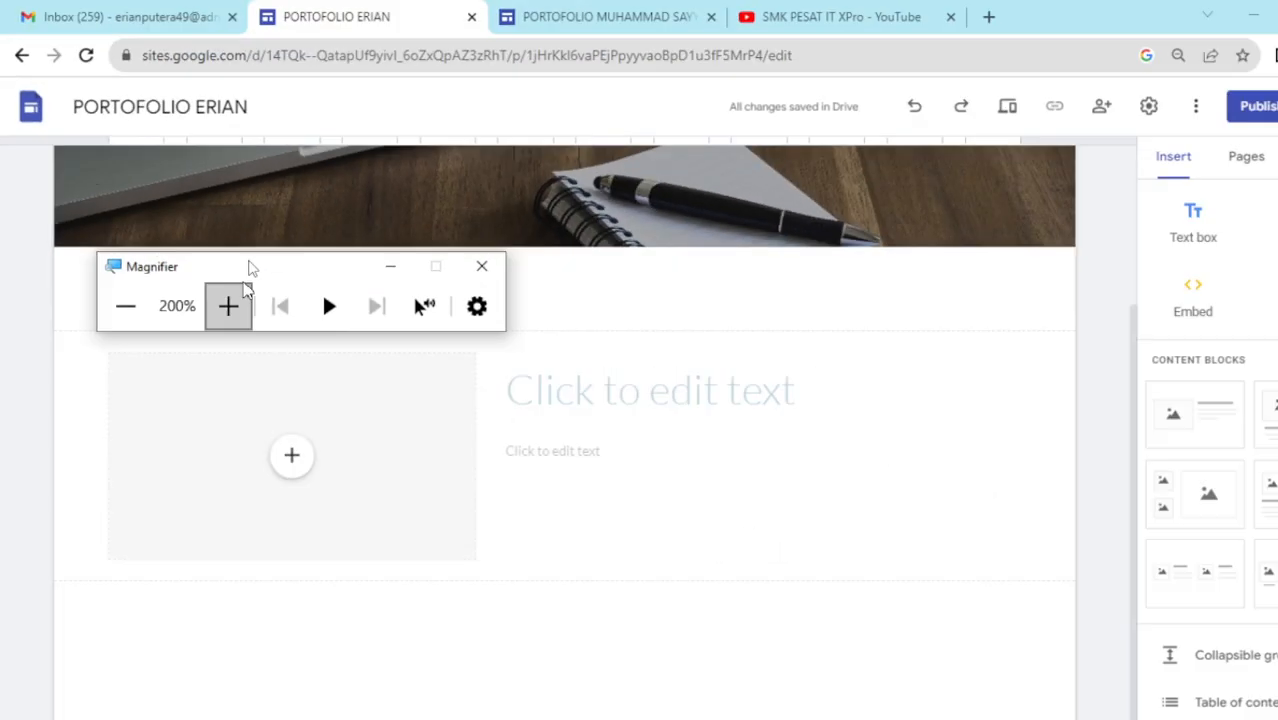
click(390, 266)
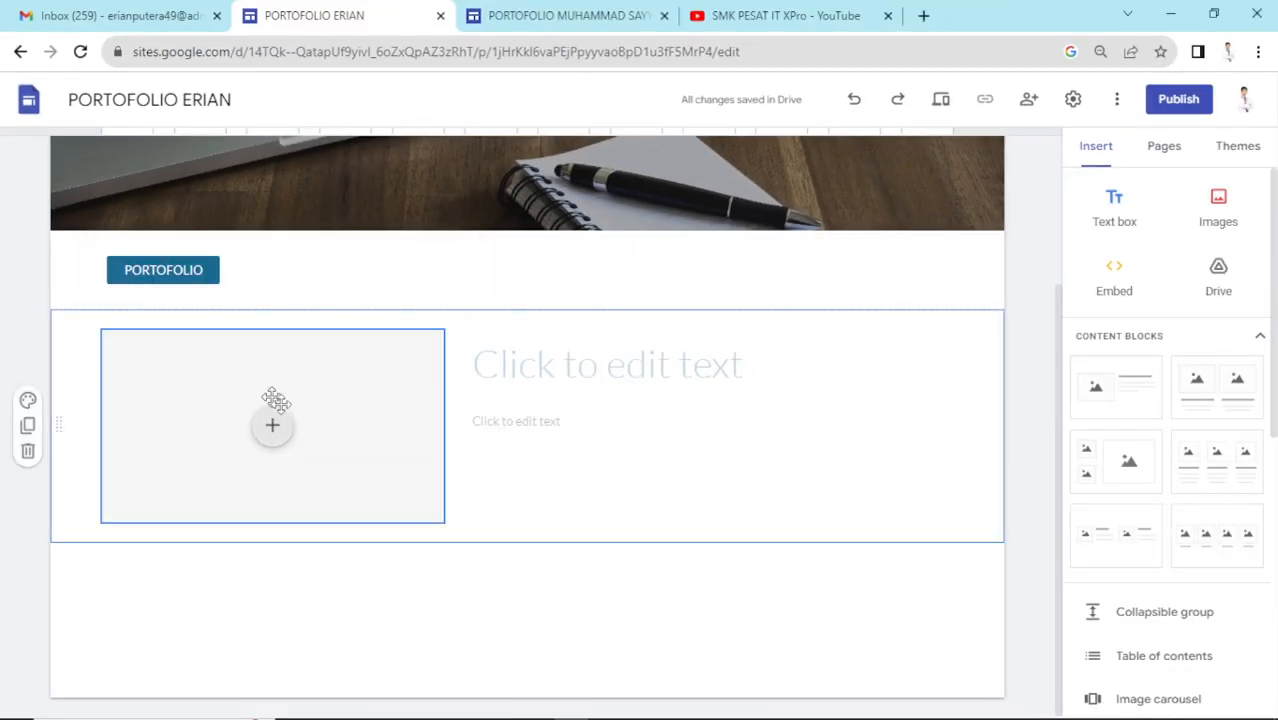
- Delete the PORTOFOLIO button from the Home page
drag(266, 372, 579, 448)
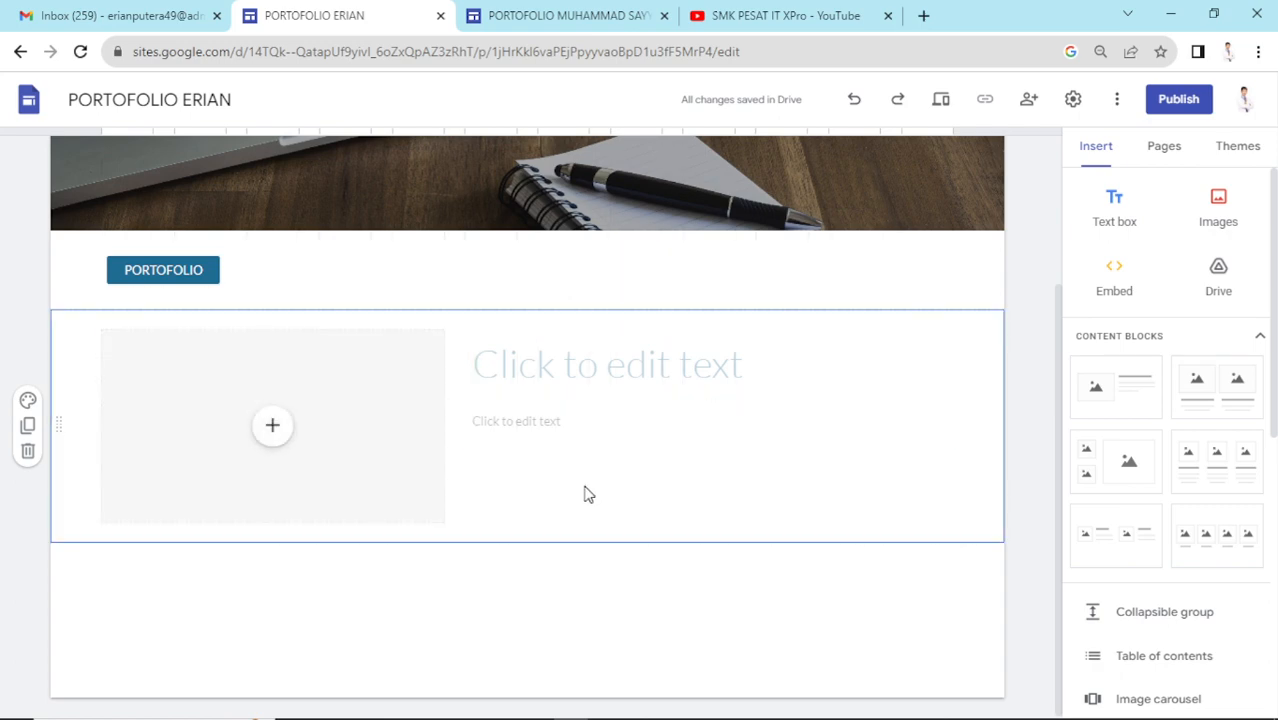
click(202, 280)
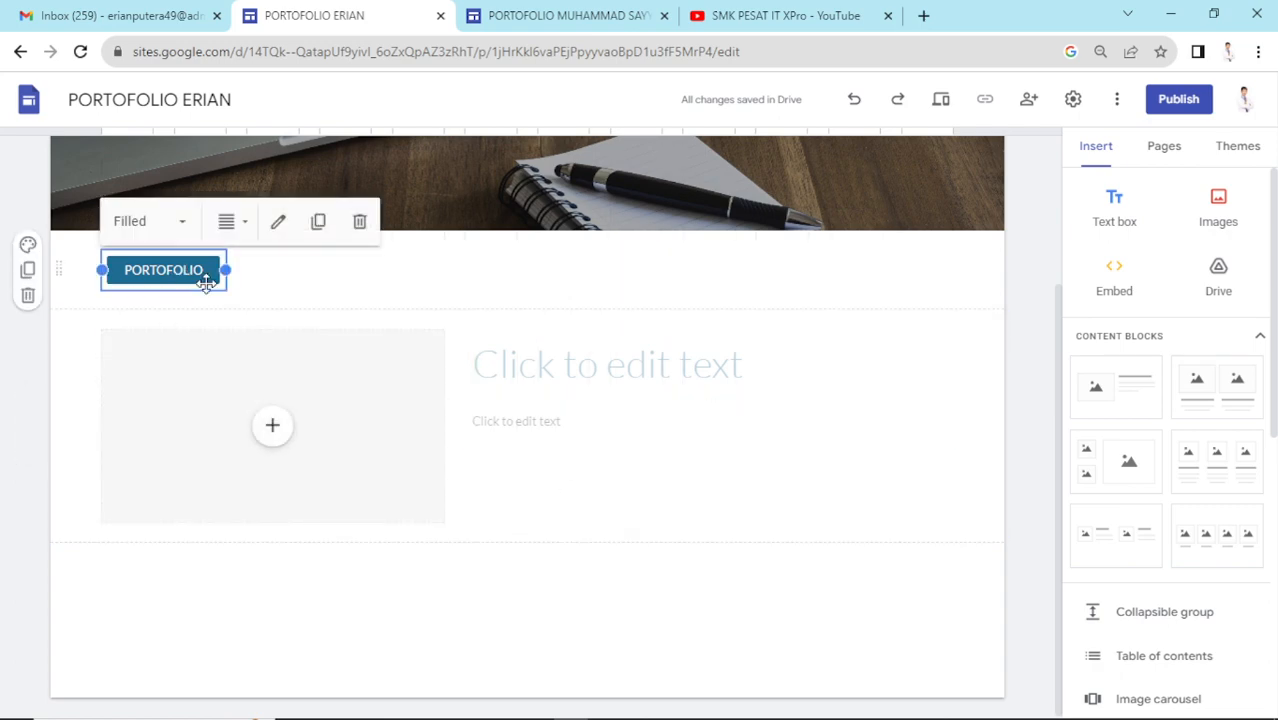
key(Delete)
- Type the owner's name as the block's heading, made bold and coloured black
scroll(434, 443, down, 2)
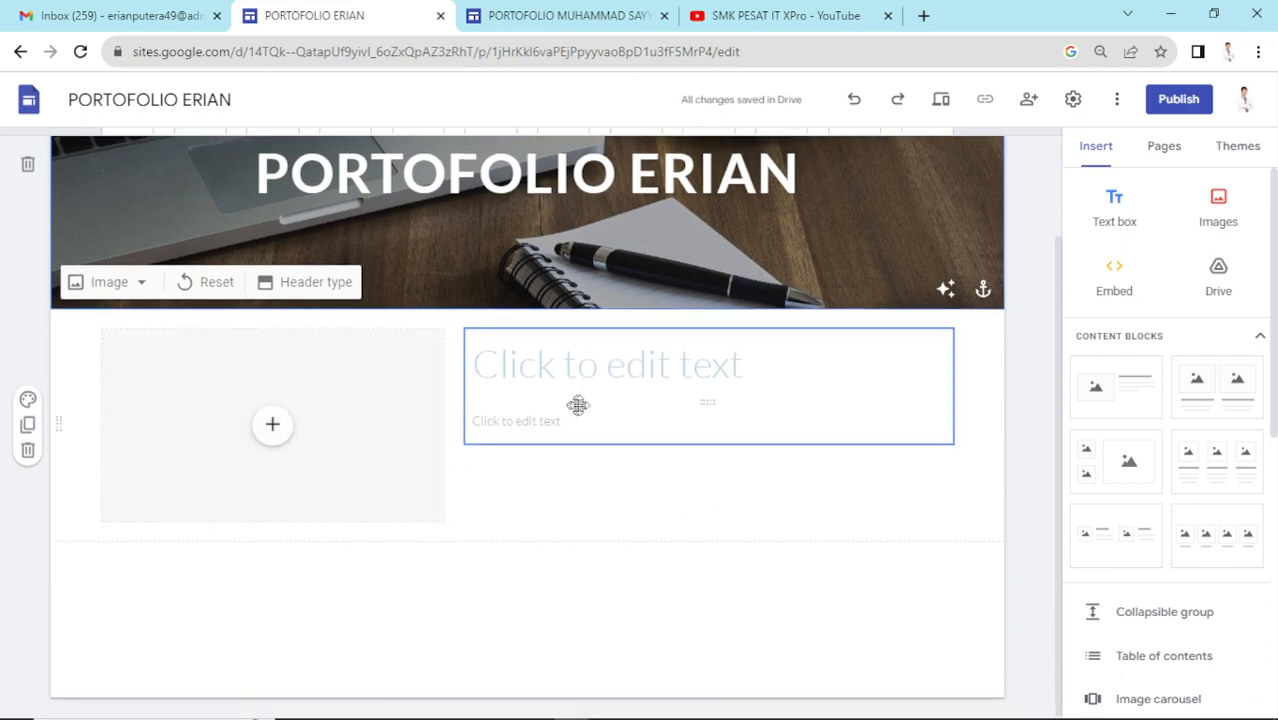
click(681, 366)
click(501, 563)
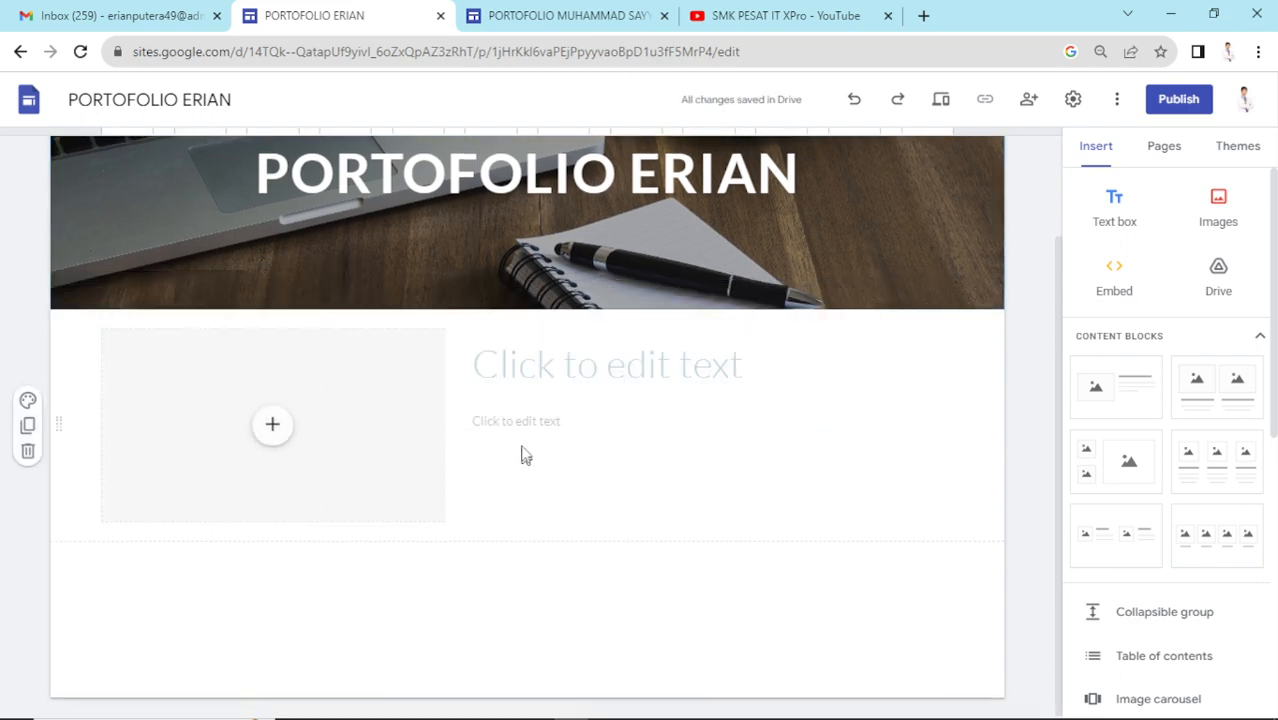
click(705, 370)
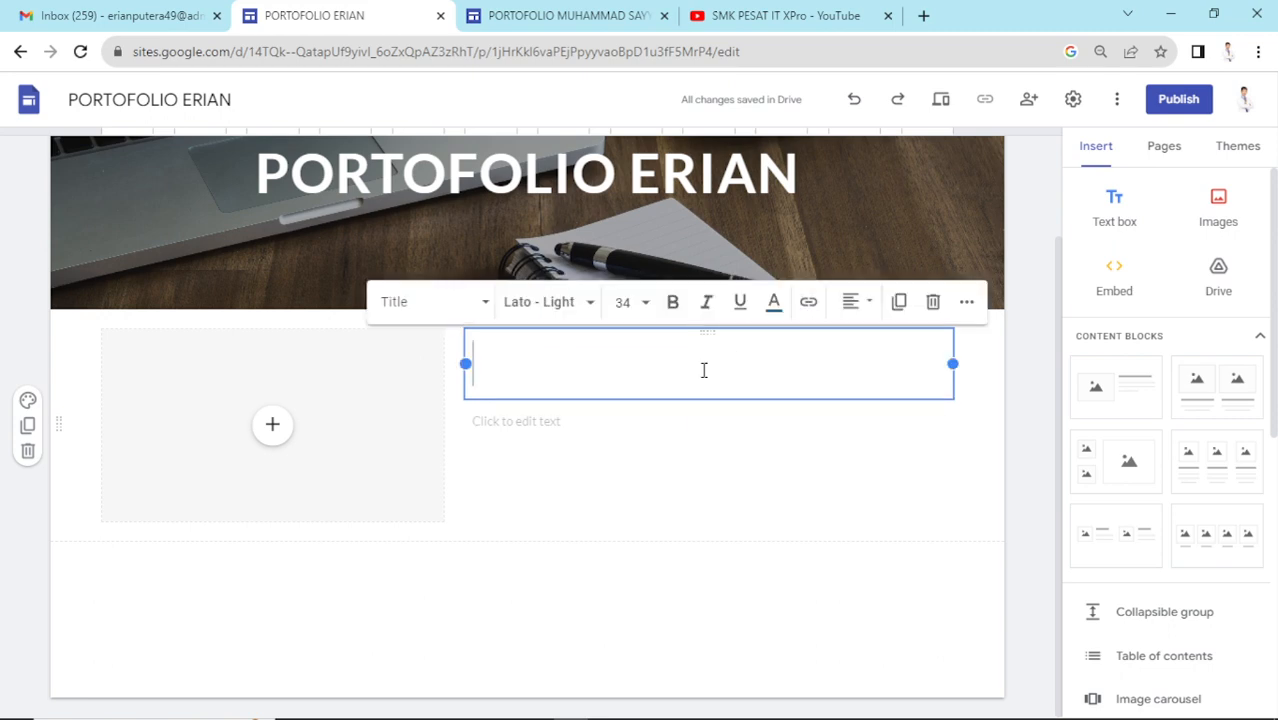
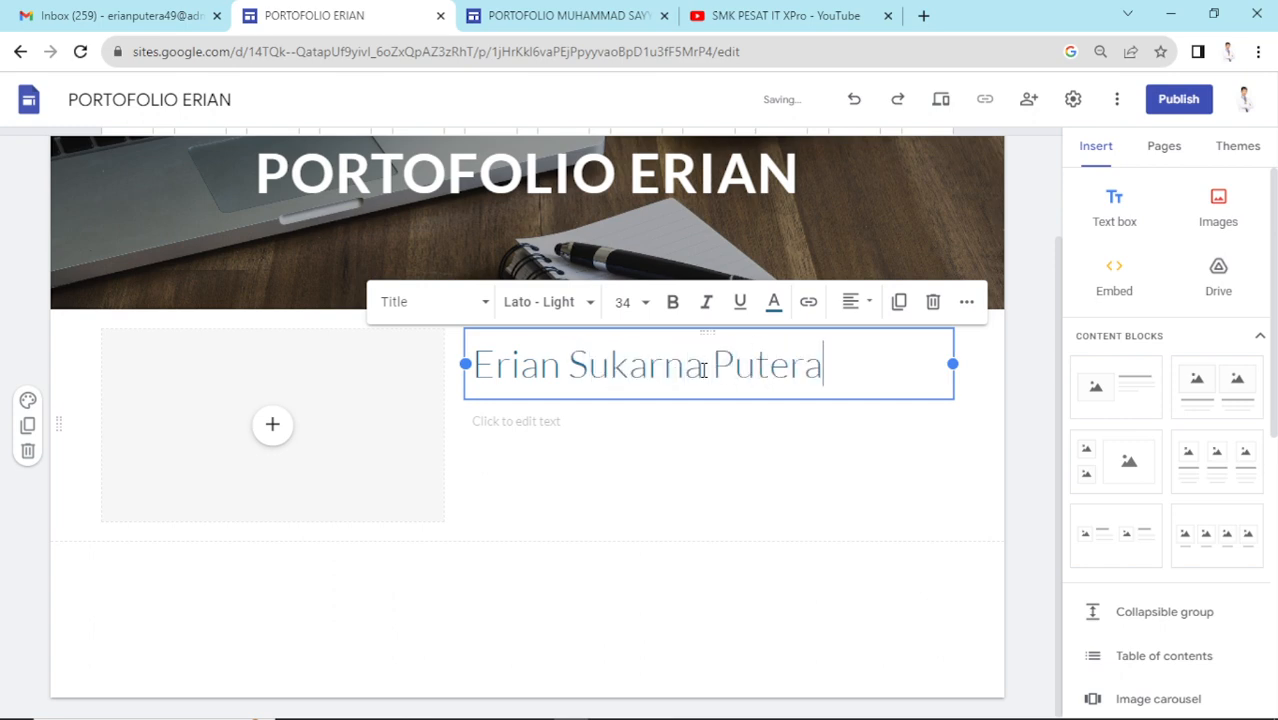
key(ctrl+a)
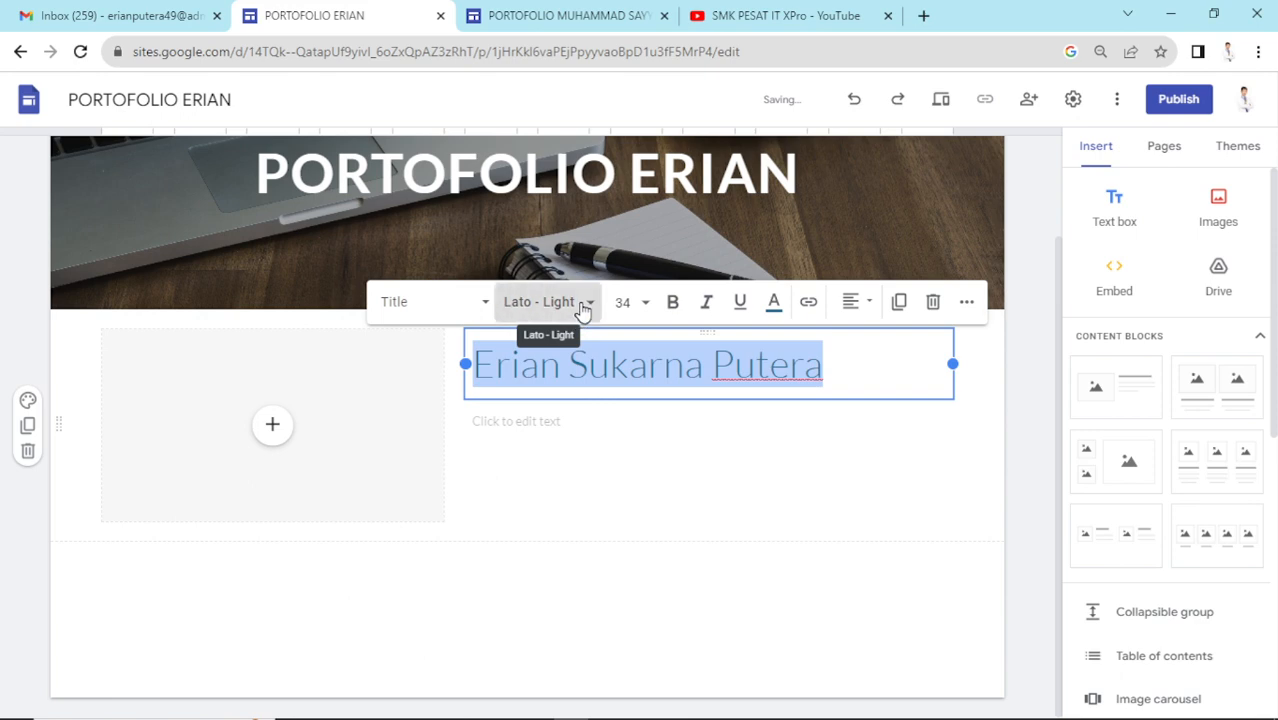
click(582, 304)
click(670, 304)
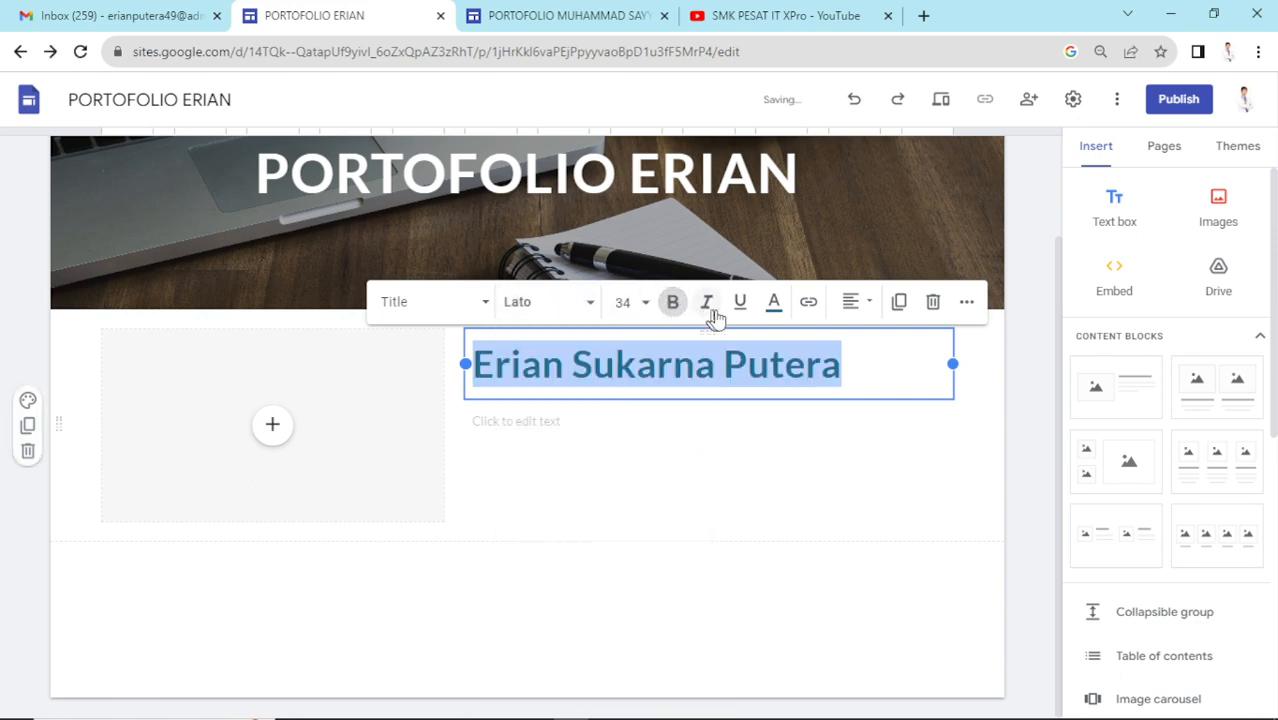
click(772, 304)
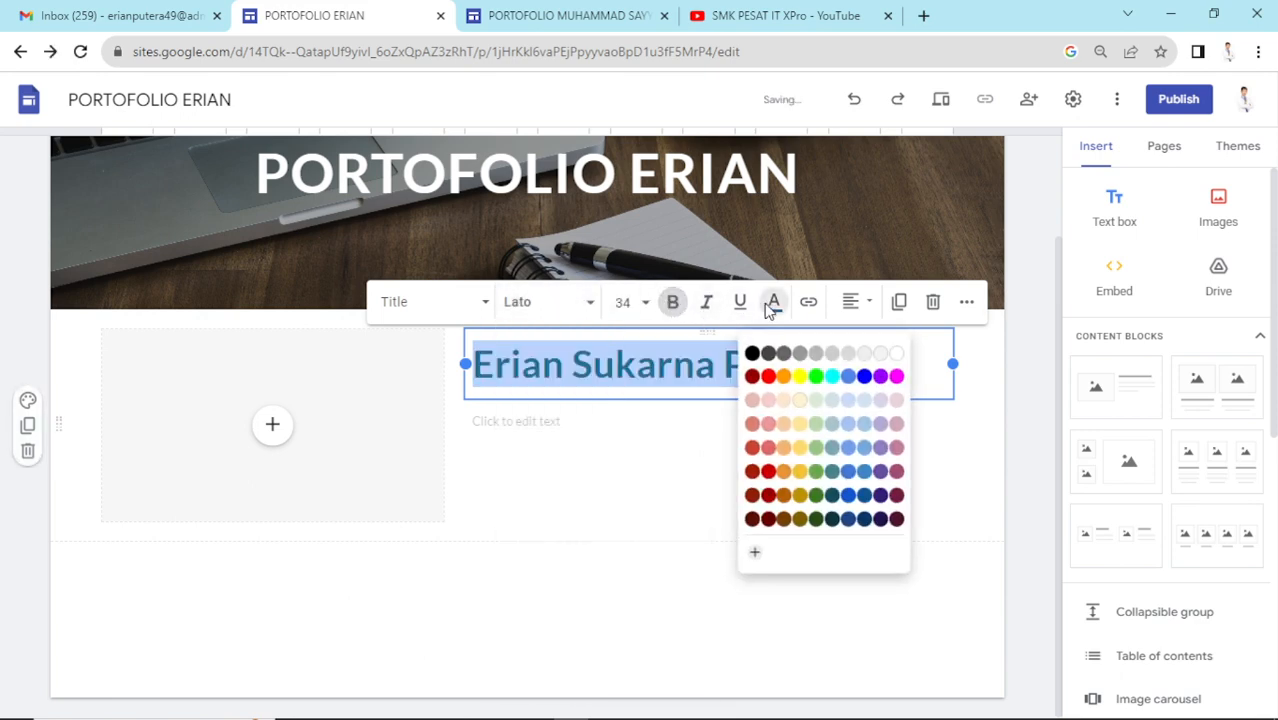
click(752, 353)
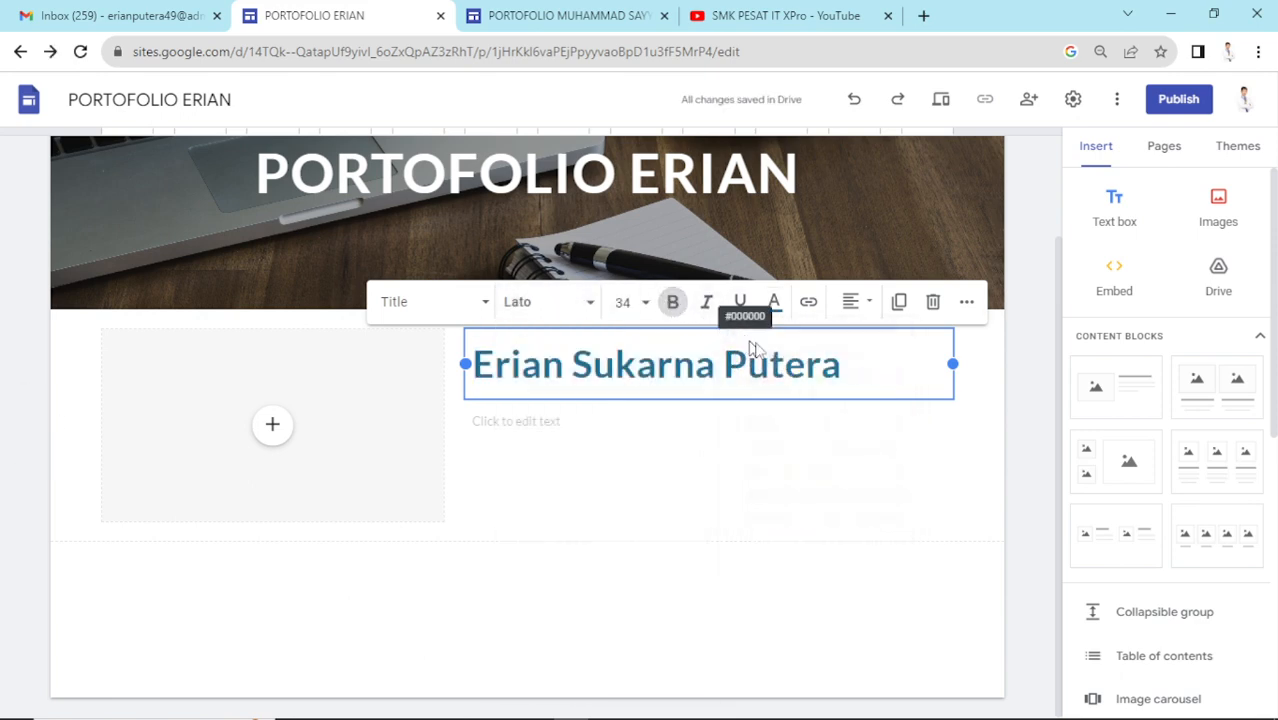
click(940, 576)
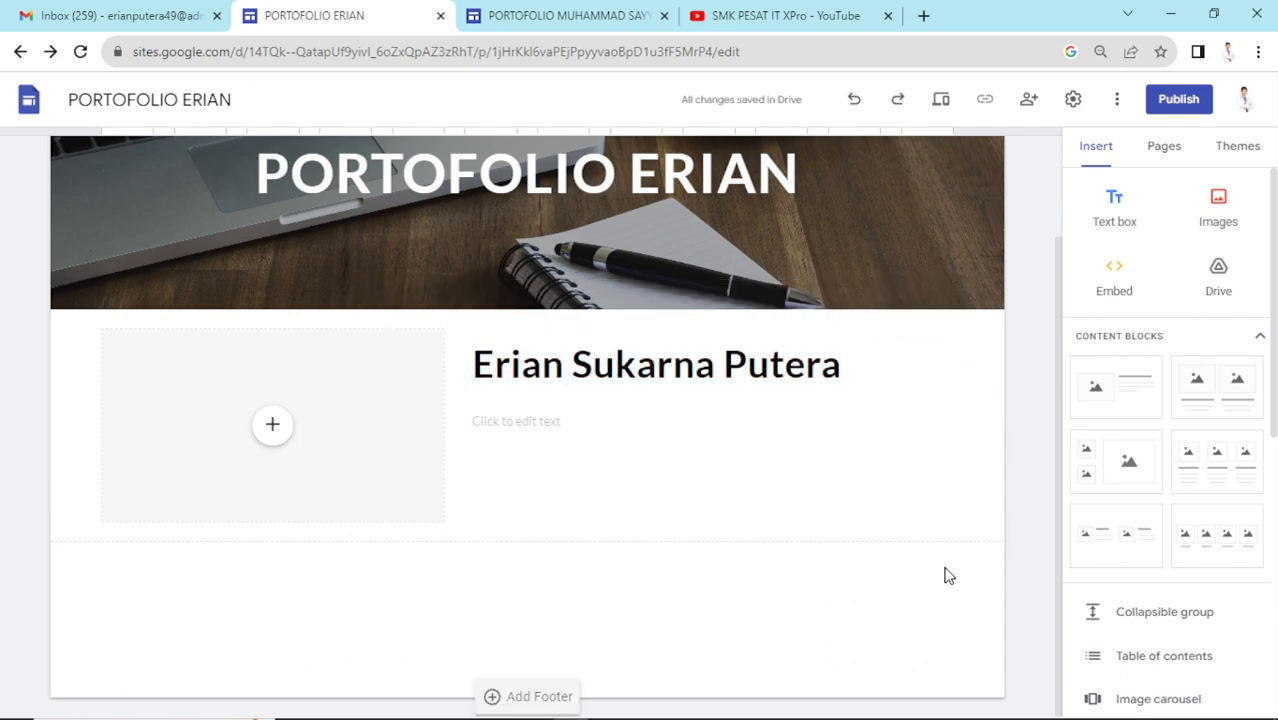
- Add the subtitle Teknik Komputer Jaringan below the name and make it bold
click(560, 421)
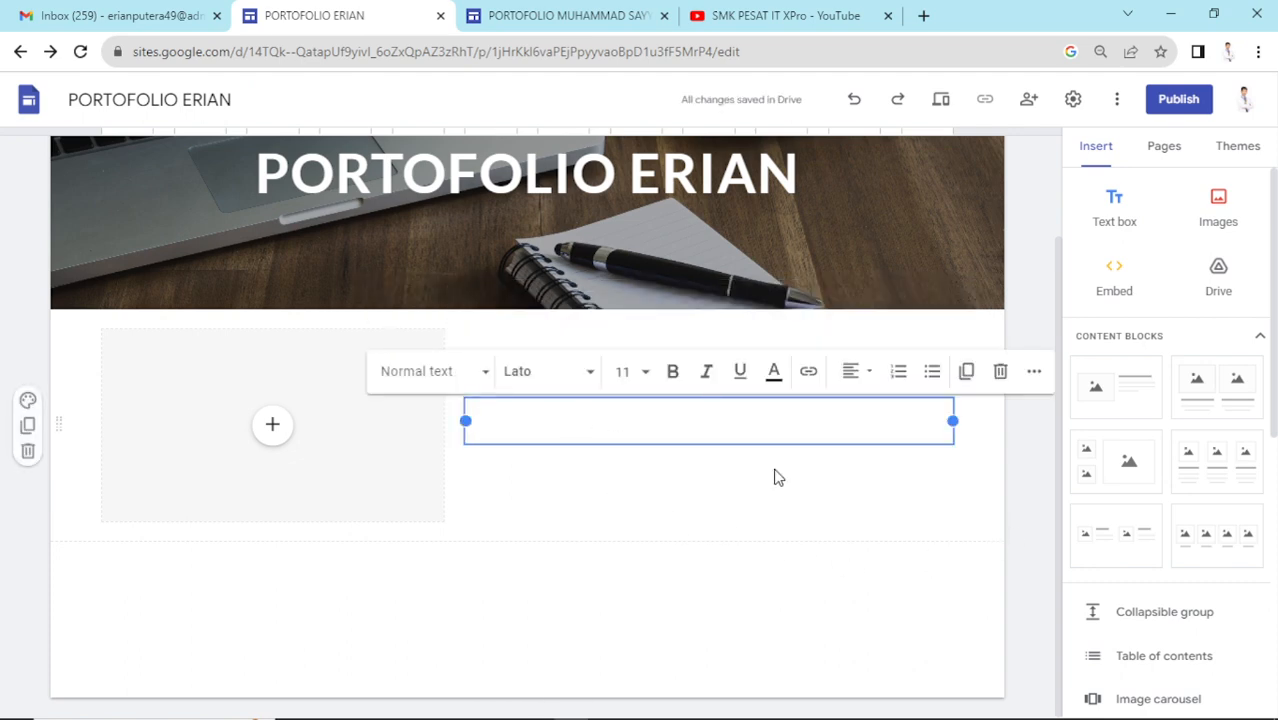
text(ter Jaringan)
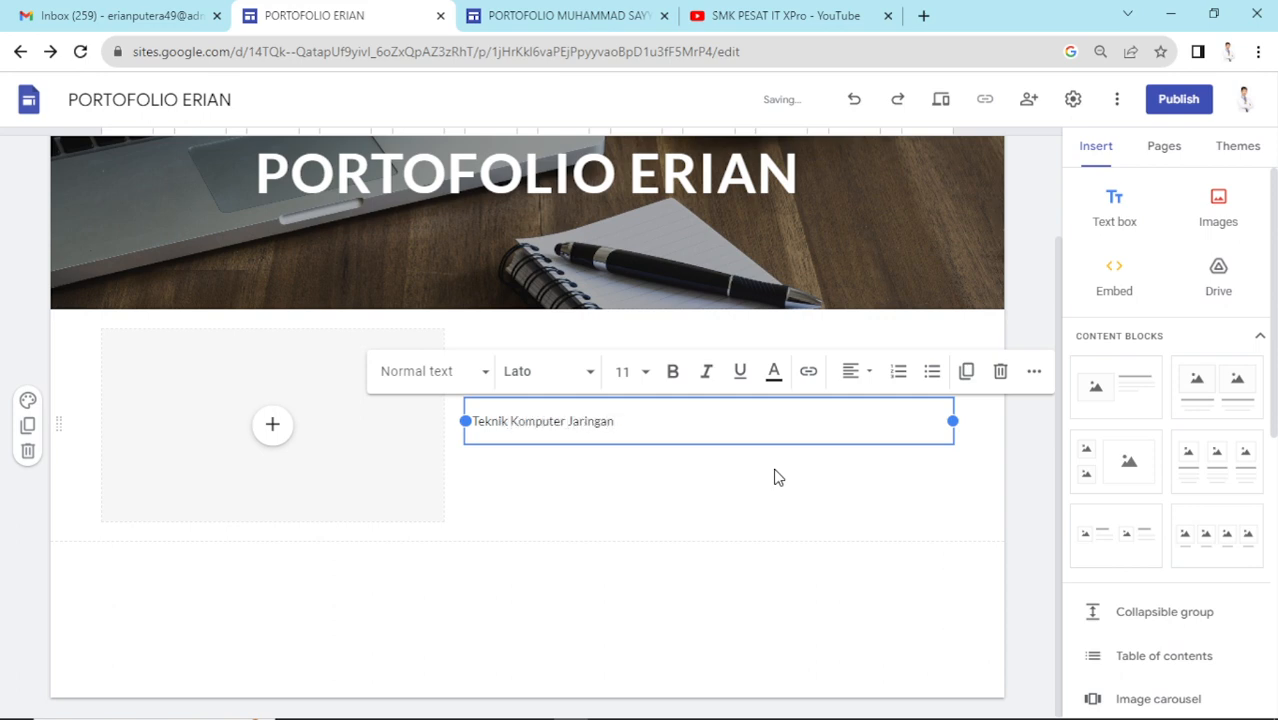
triple_click(562, 421)
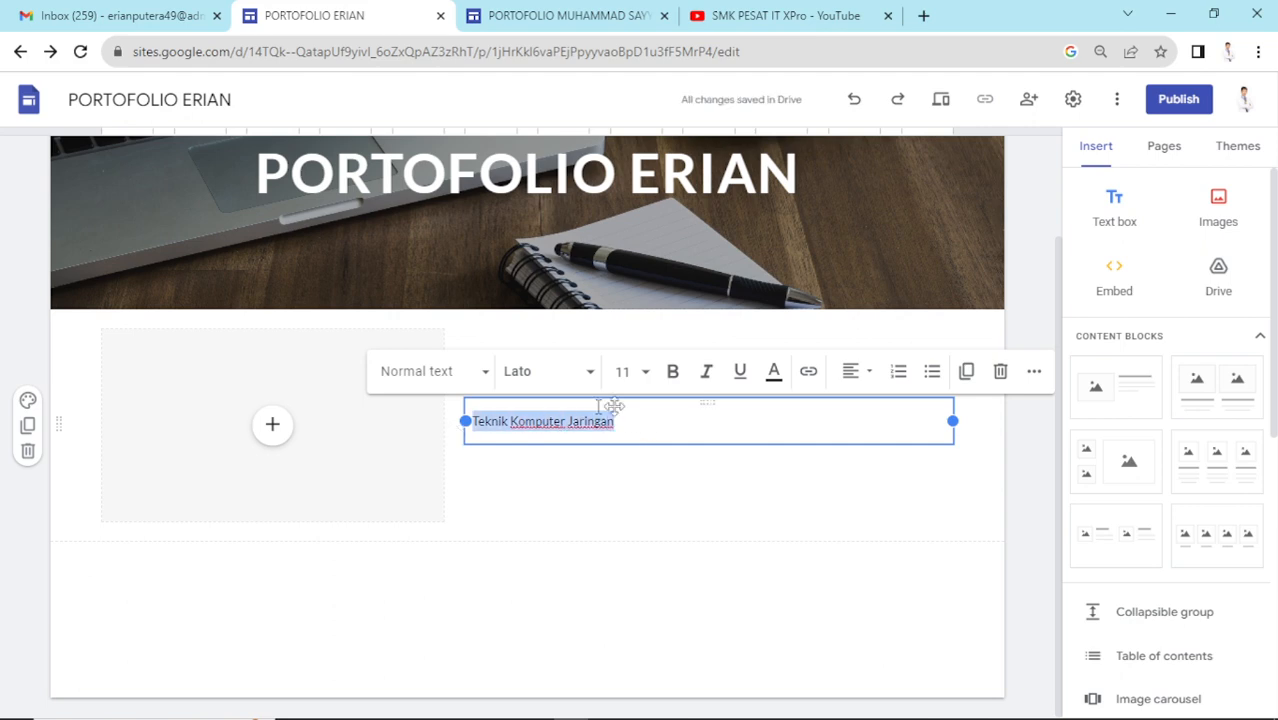
click(673, 371)
click(1009, 503)
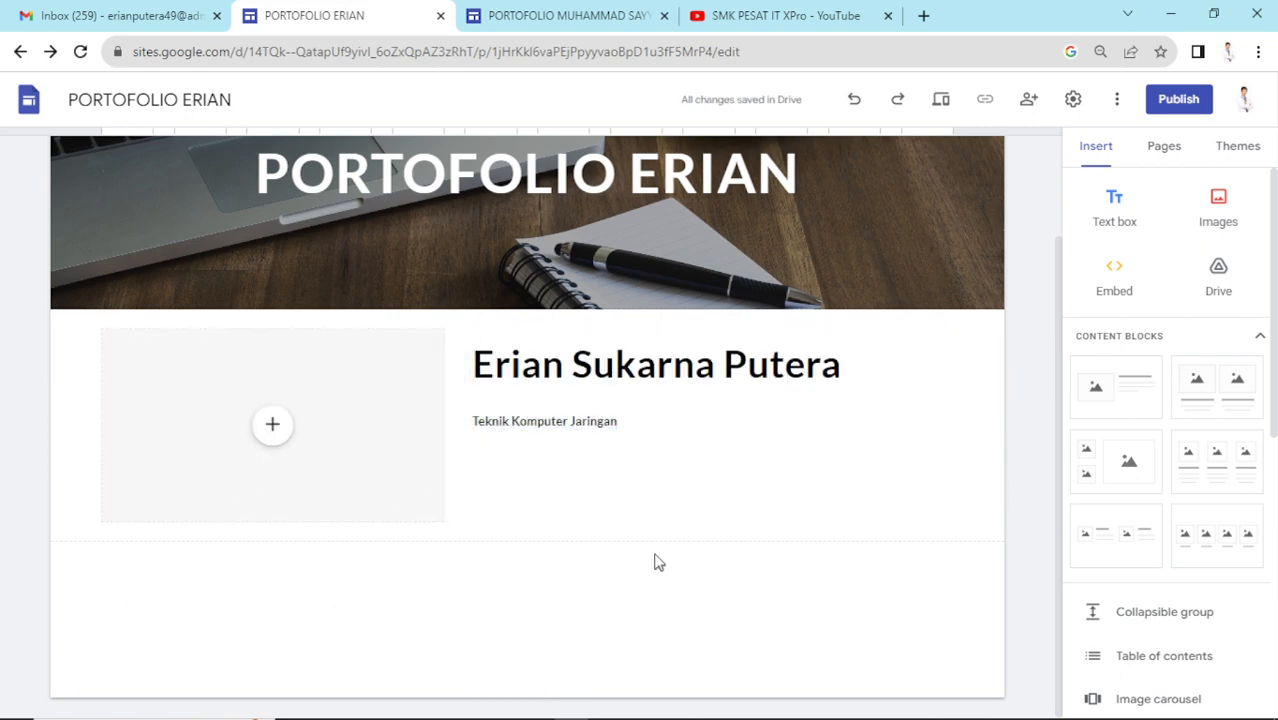
click(304, 517)
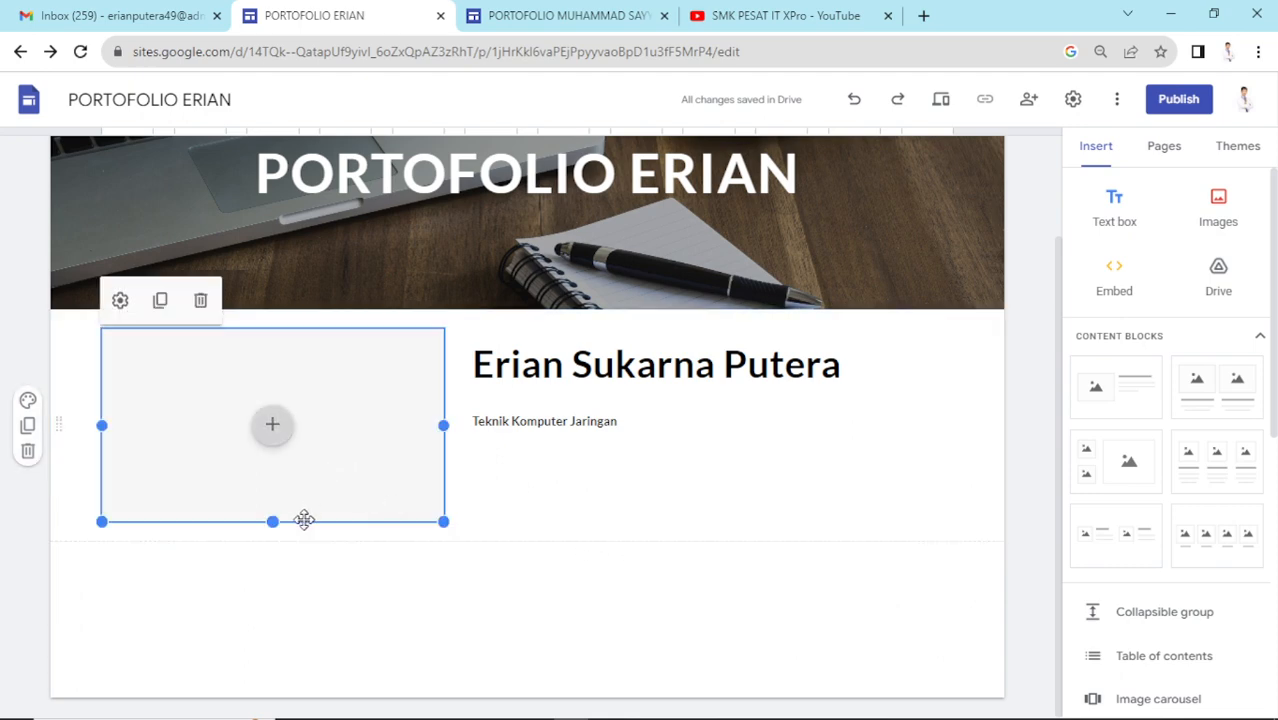
drag(275, 518, 278, 621)
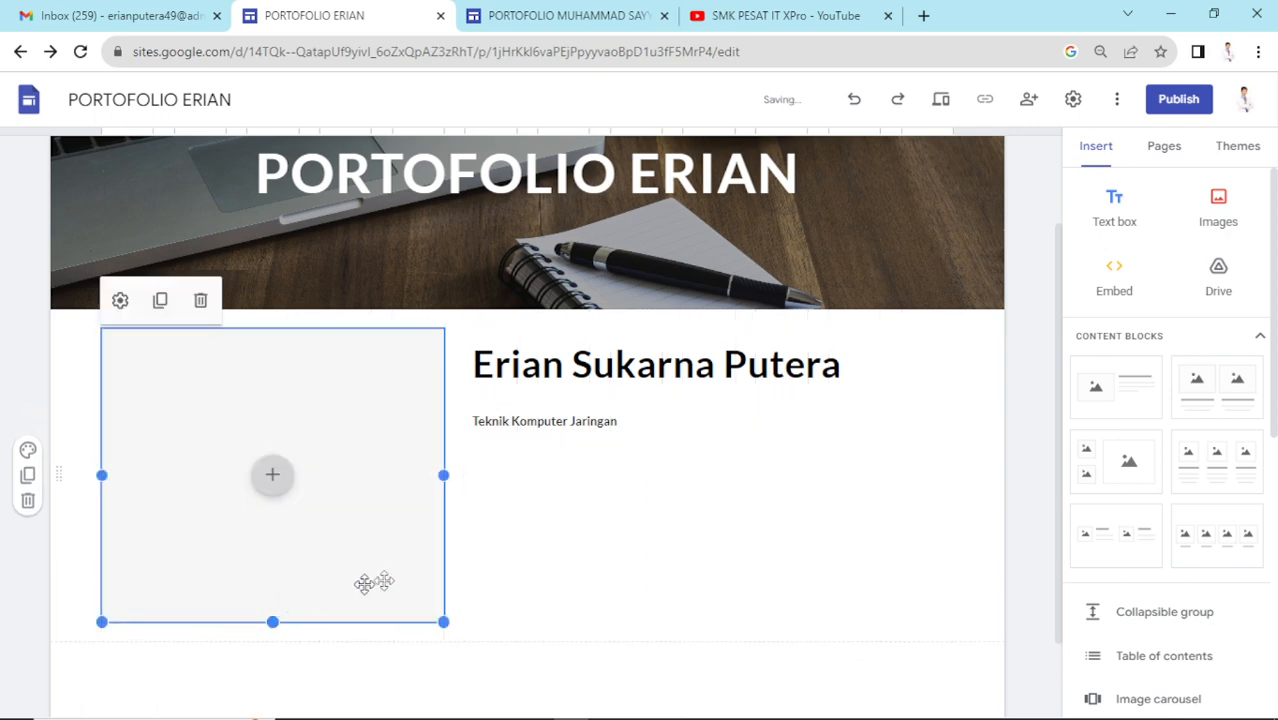
key(ctrl+z)
click(716, 625)
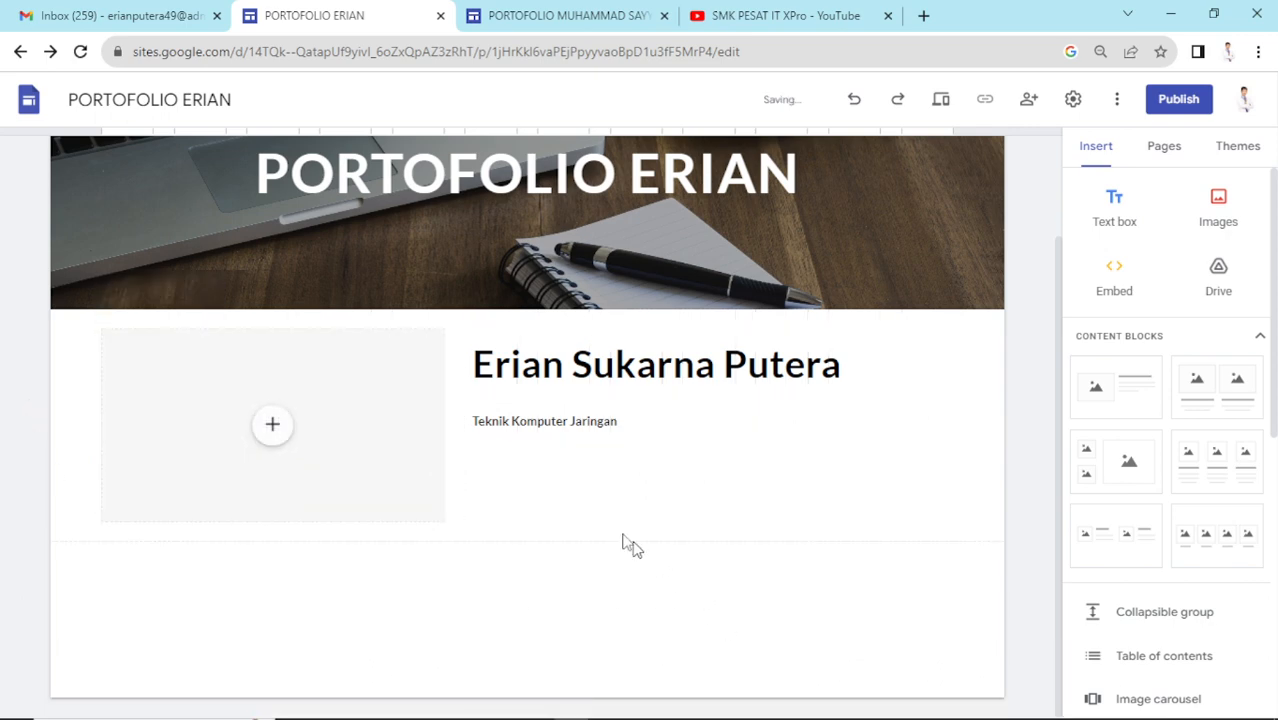
drag(639, 331, 645, 368)
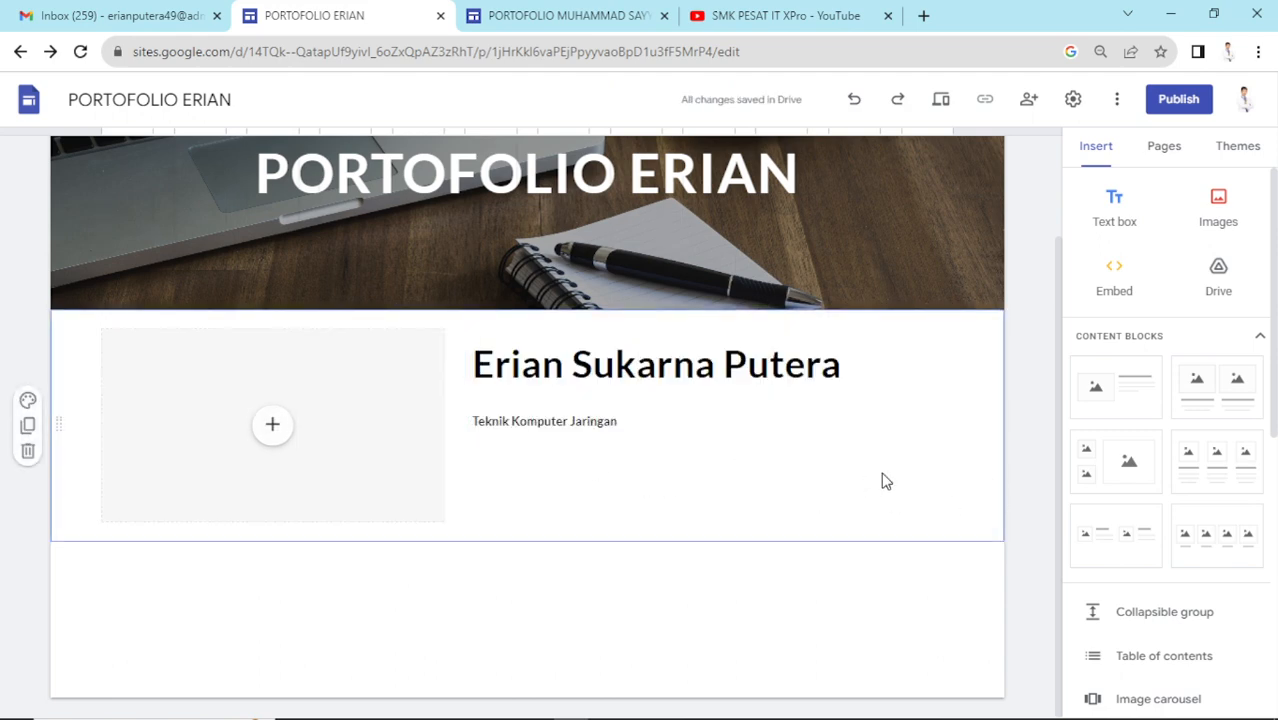
- Insert a student photo from Google Drive's recent images into the image placeholder
click(275, 442)
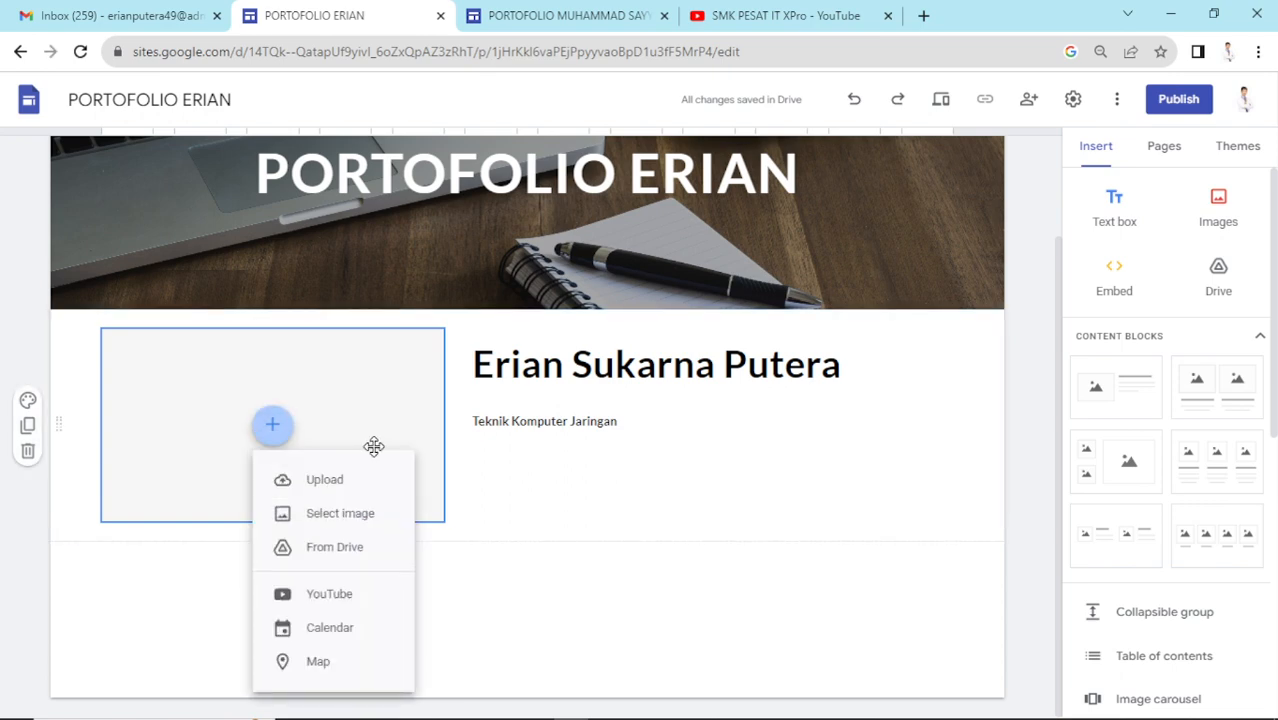
click(400, 513)
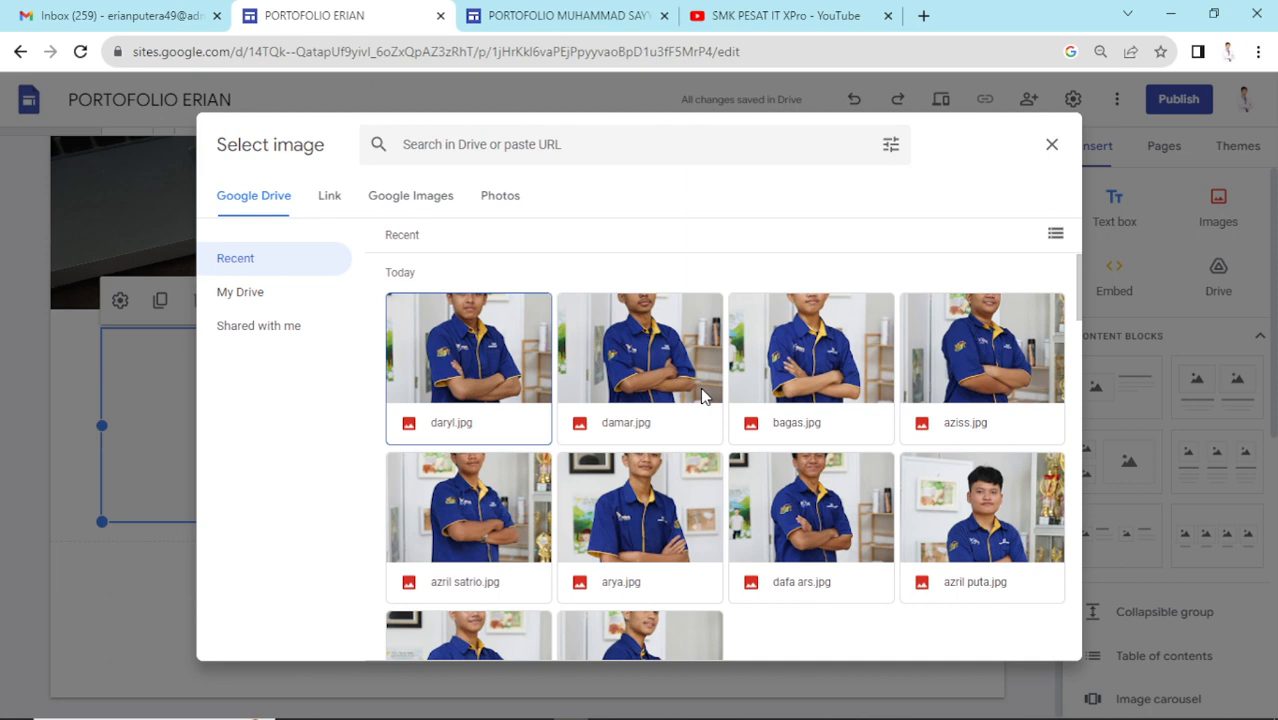
click(505, 352)
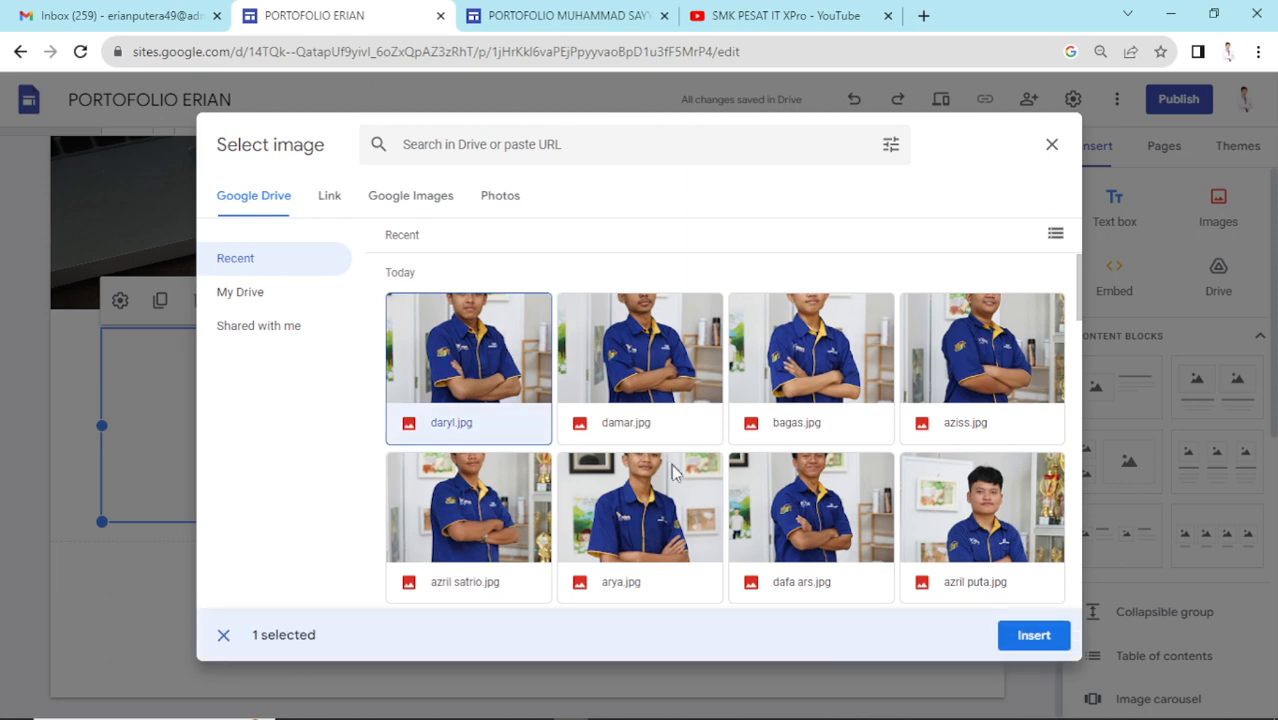
click(778, 527)
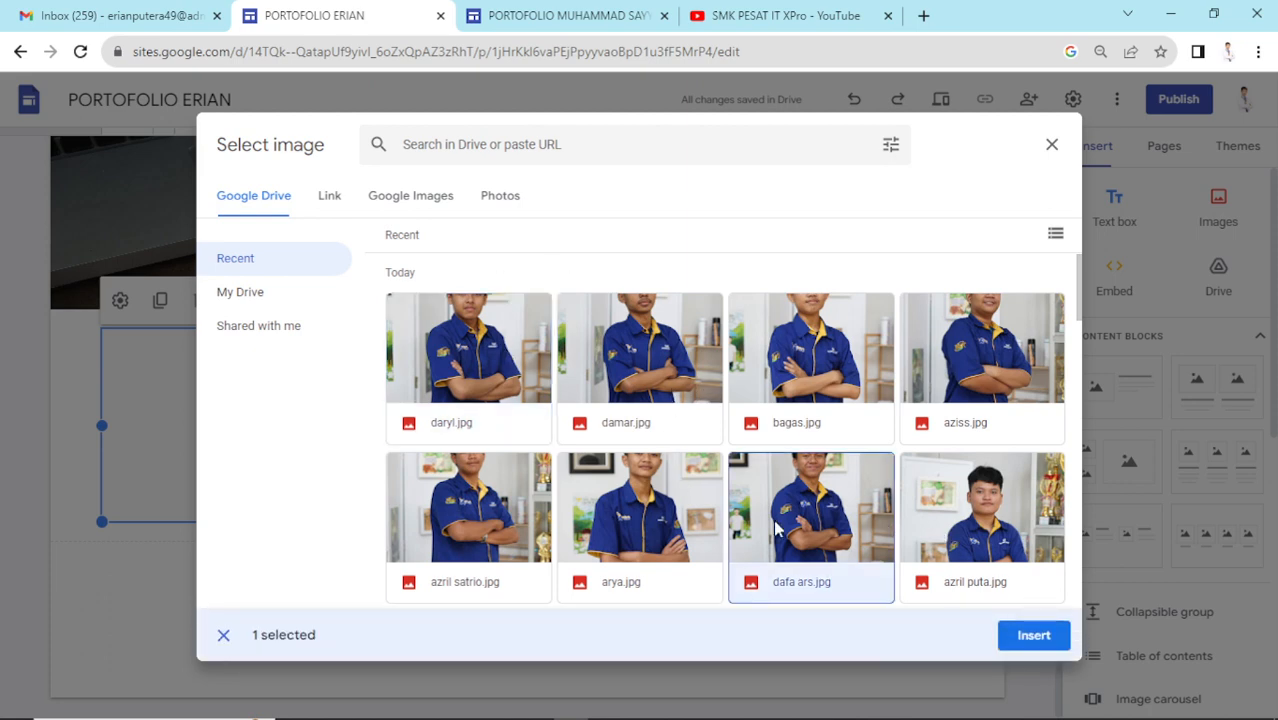
click(1061, 647)
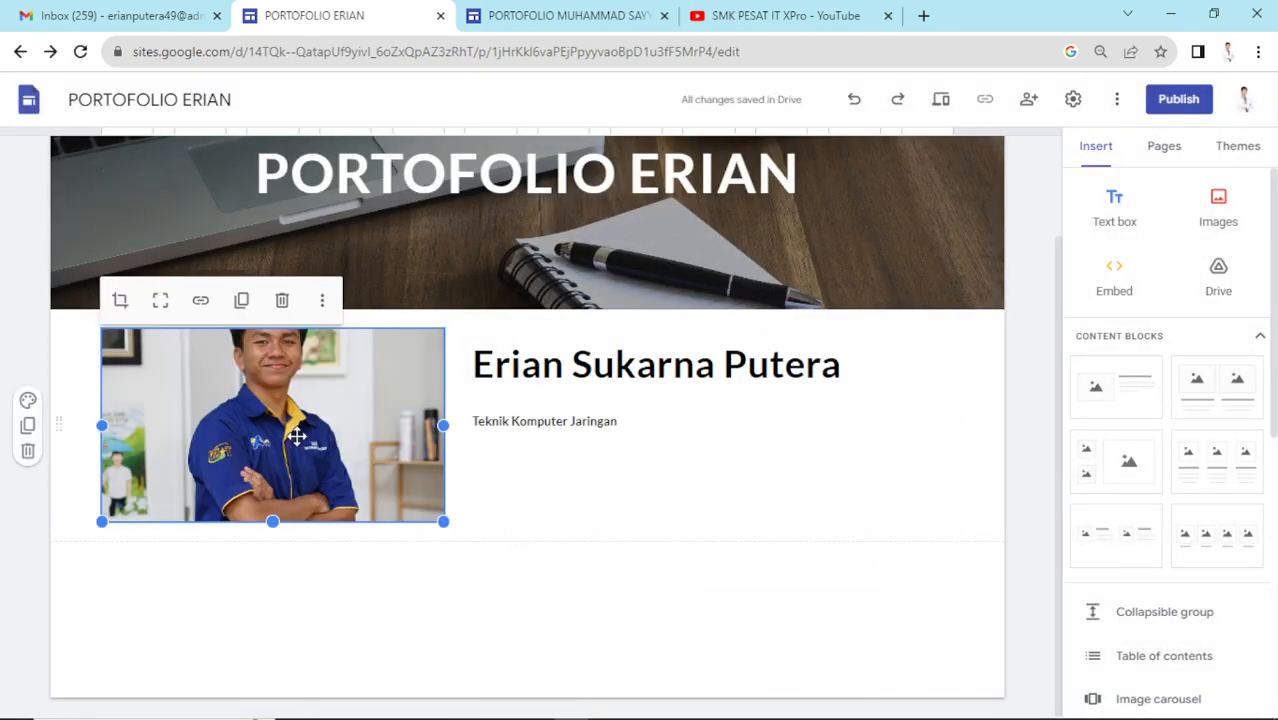
- Try cropping the photo shorter, restore full height, then undo that restore
click(120, 301)
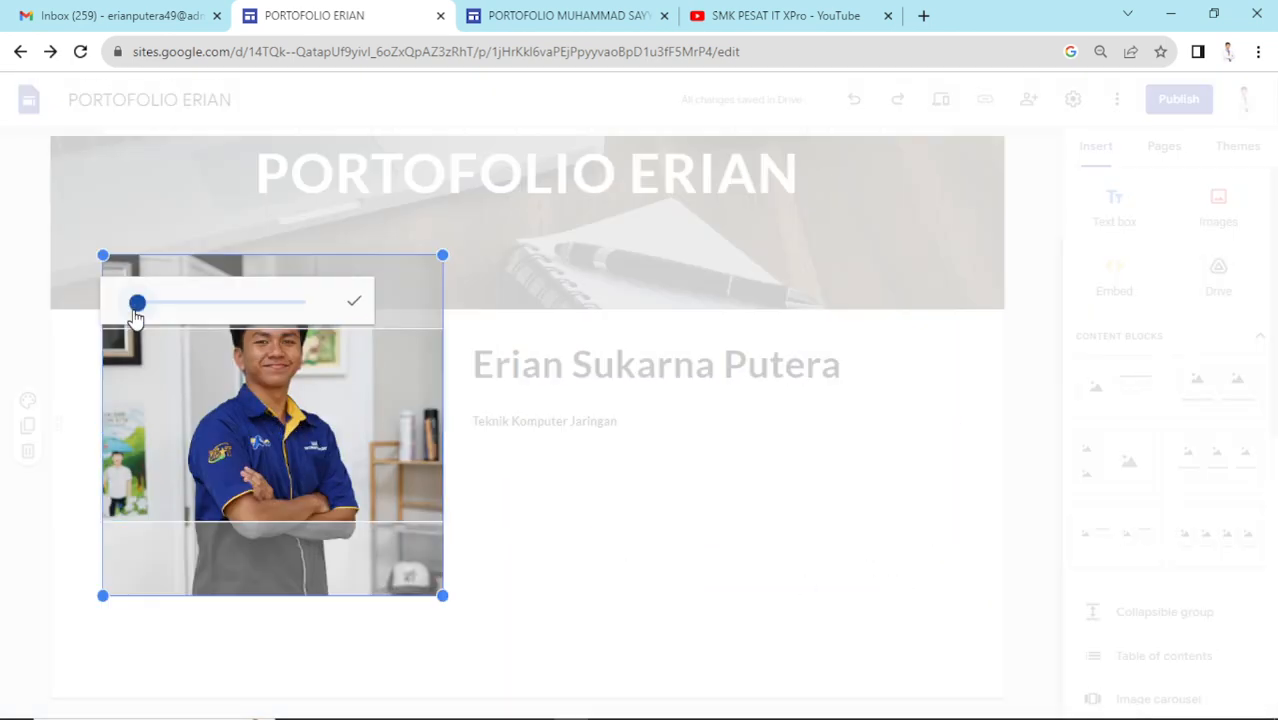
click(700, 538)
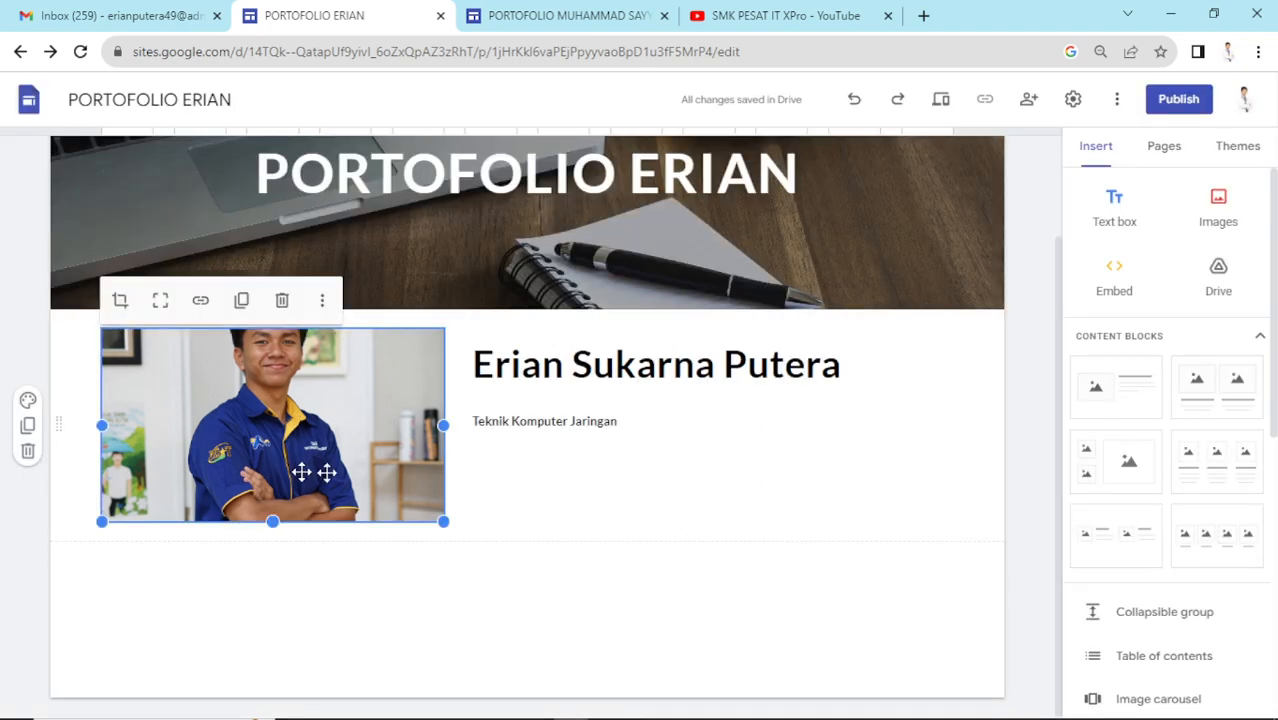
click(158, 302)
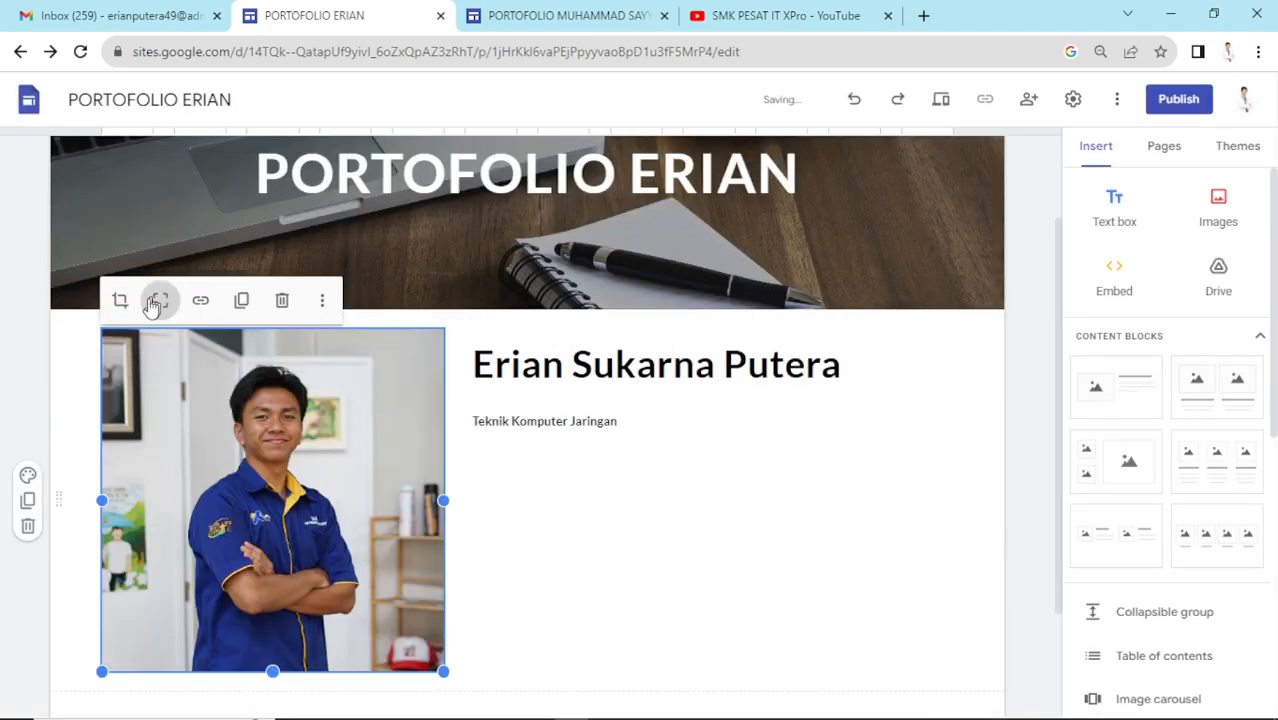
click(120, 301)
click(485, 500)
key(ctrl+z)
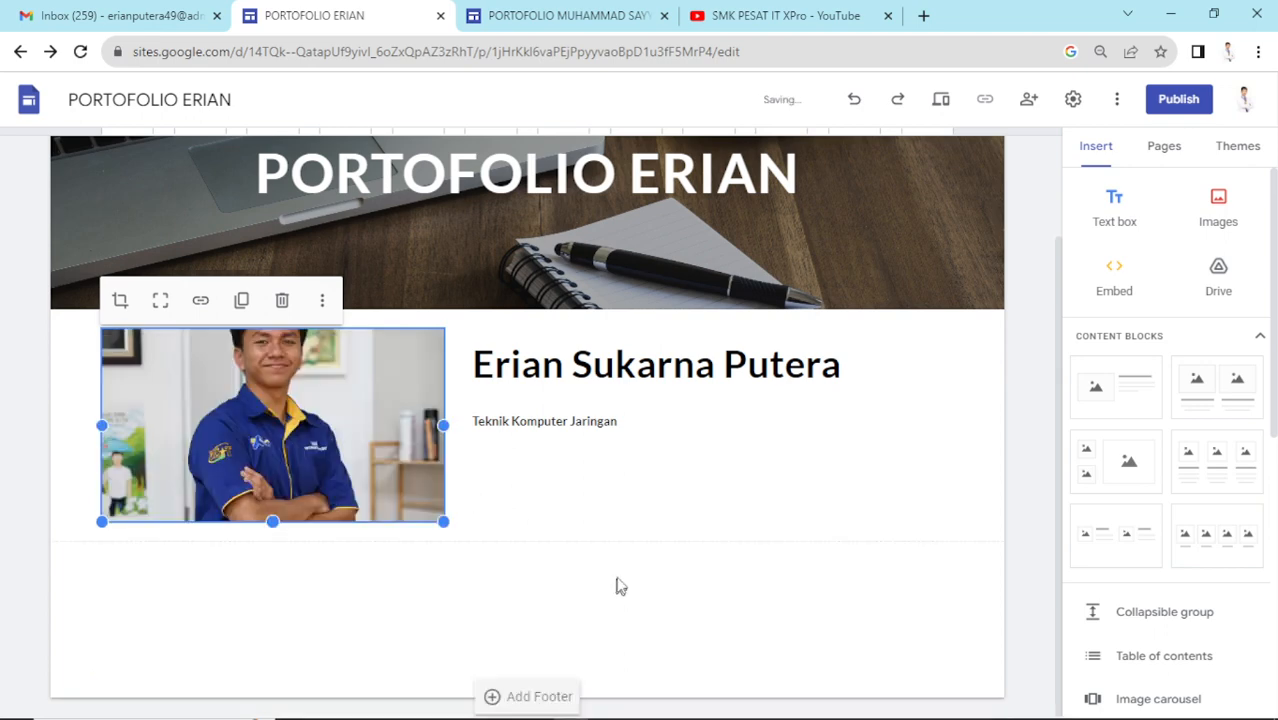
click(618, 585)
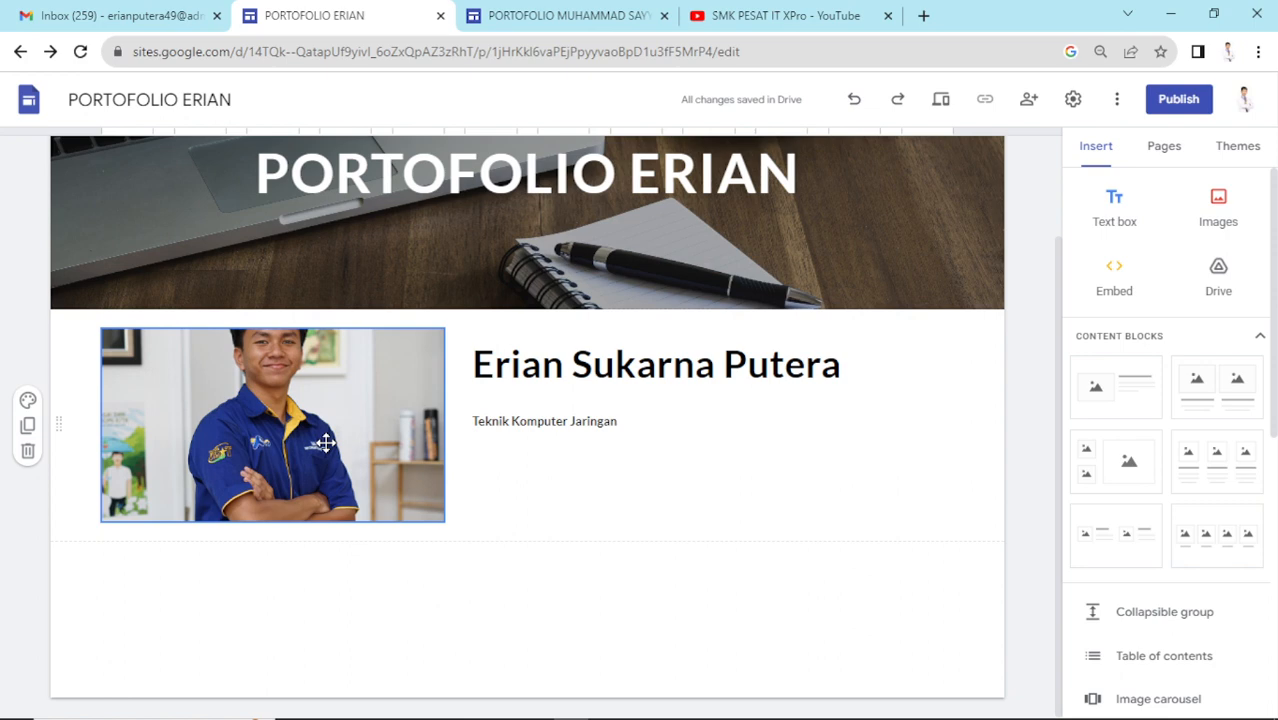
- Shift the photo down within its crop, then uncrop it to its full height
click(325, 442)
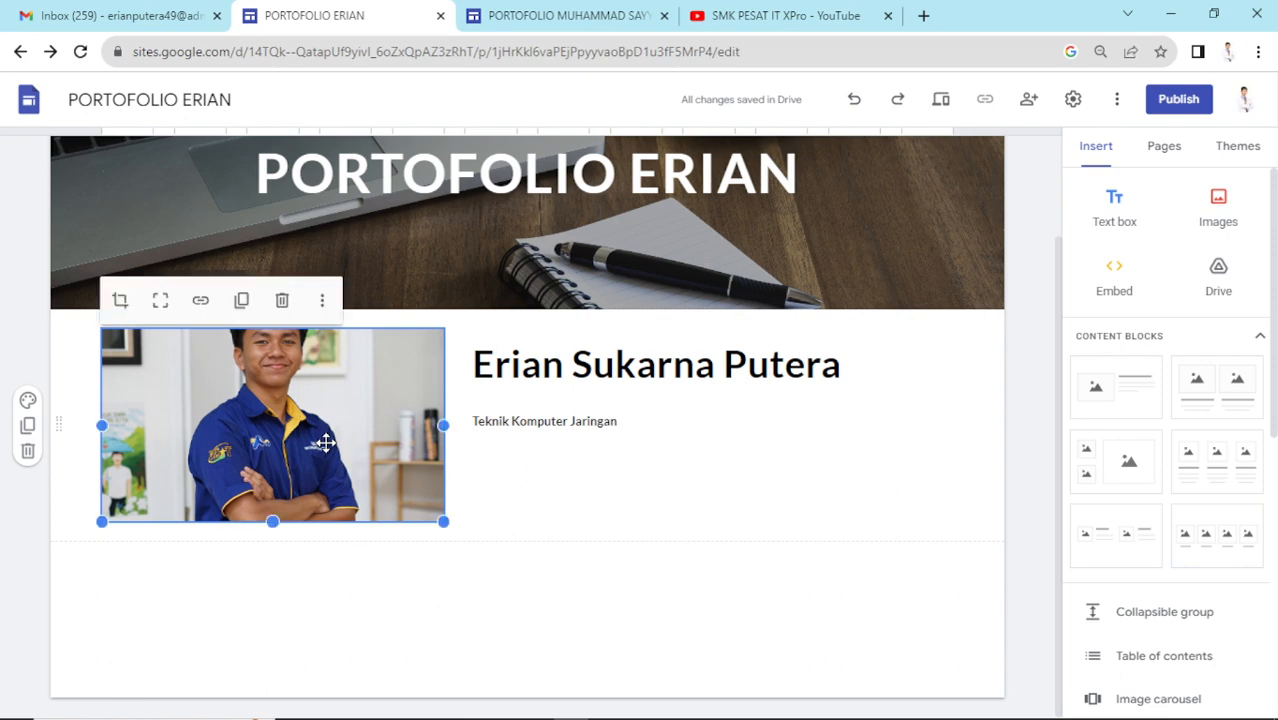
click(121, 302)
drag(353, 422, 357, 462)
click(354, 301)
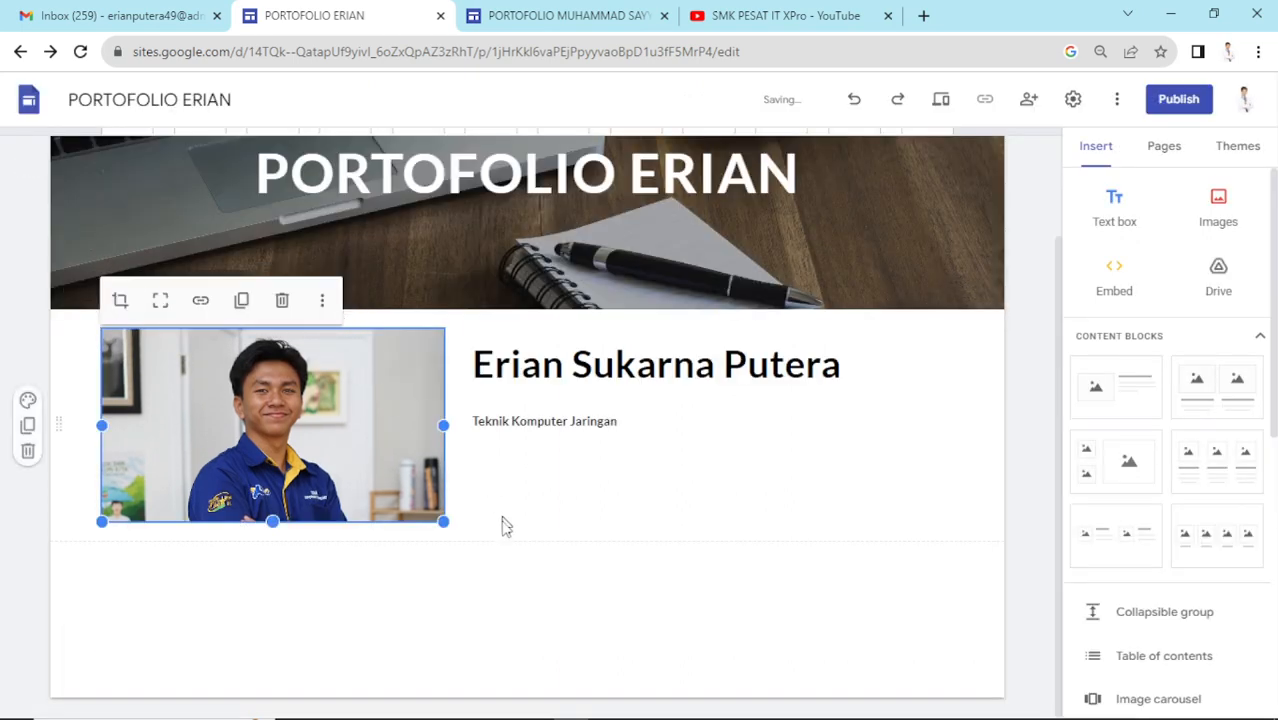
click(505, 594)
click(371, 451)
click(163, 310)
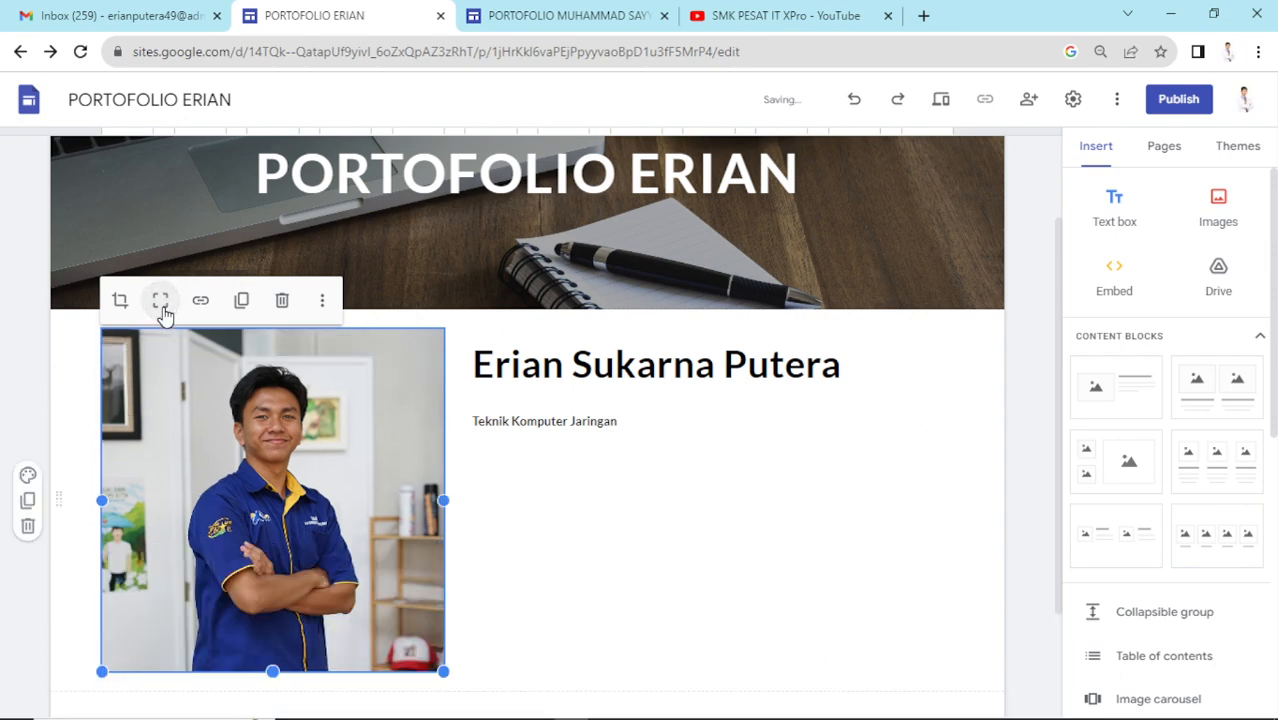
click(568, 479)
scroll(607, 504, down, 2)
scroll(607, 507, up, 1)
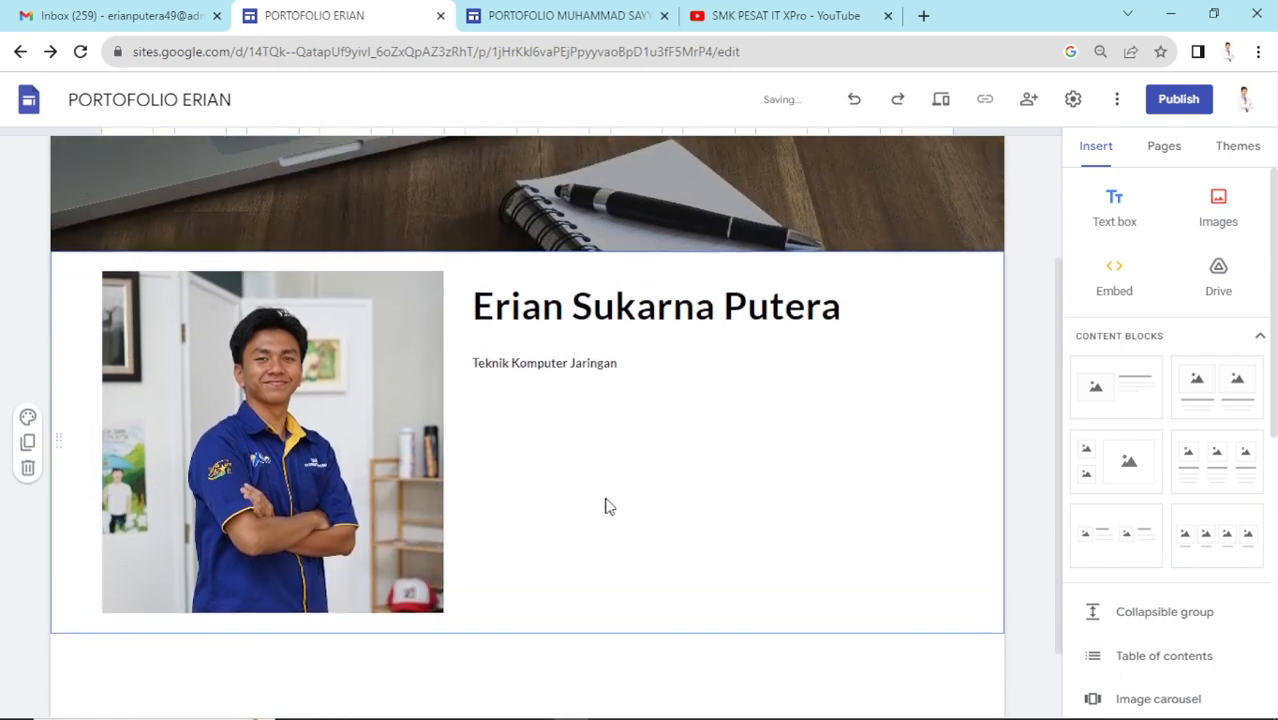
scroll(605, 505, down, 1)
scroll(590, 484, up, 1)
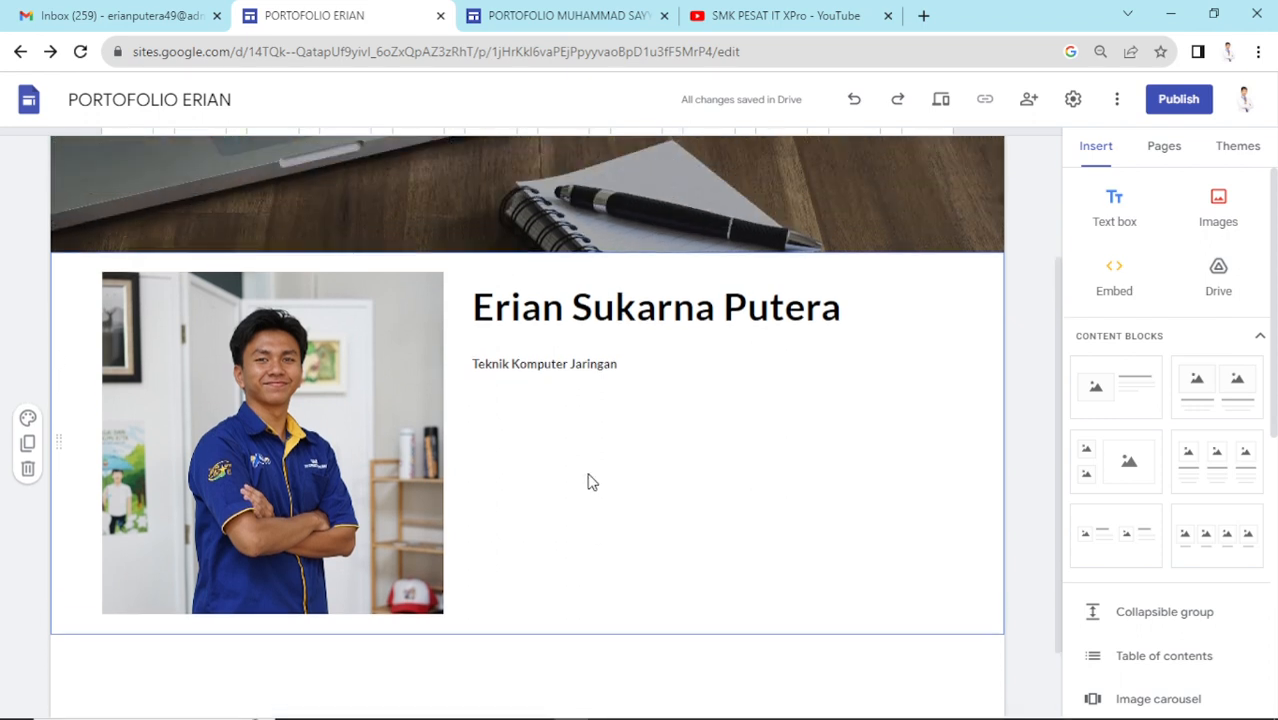
scroll(519, 460, down, 1)
scroll(522, 451, up, 2)
scroll(570, 480, down, 1)
scroll(750, 465, up, 2)
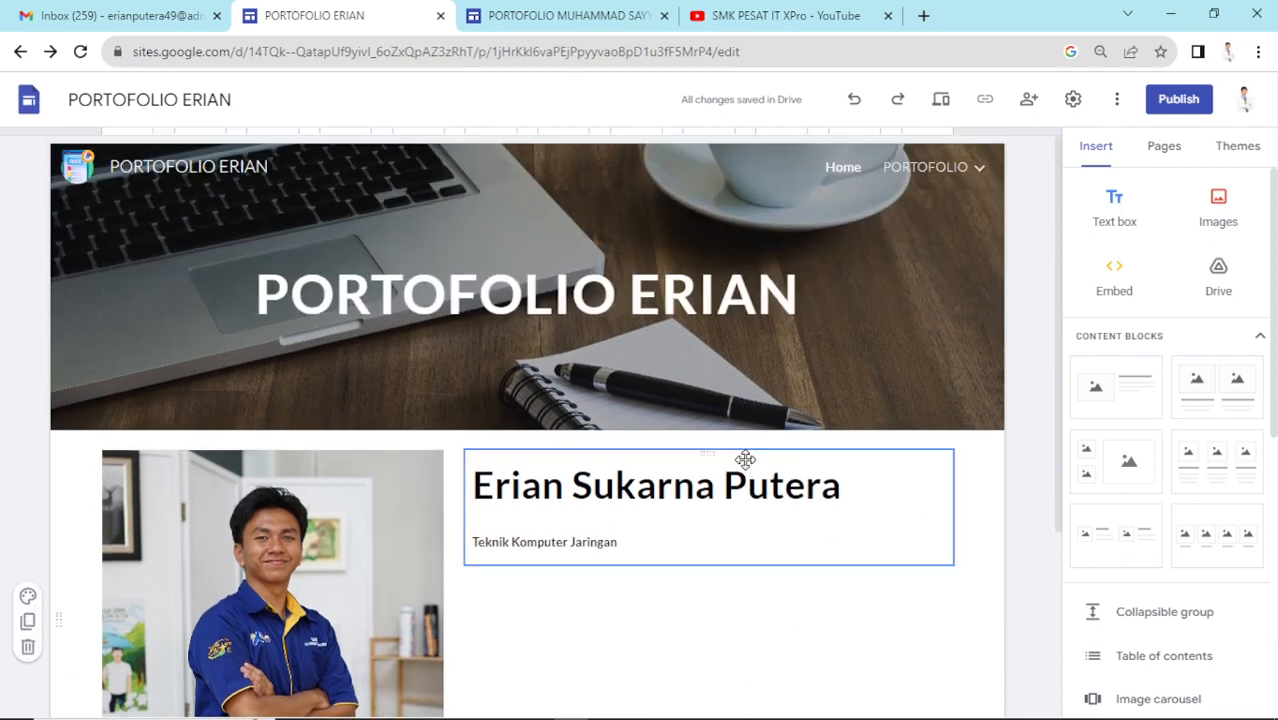
scroll(745, 459, down, 3)
scroll(785, 502, up, 3)
scroll(685, 551, down, 1)
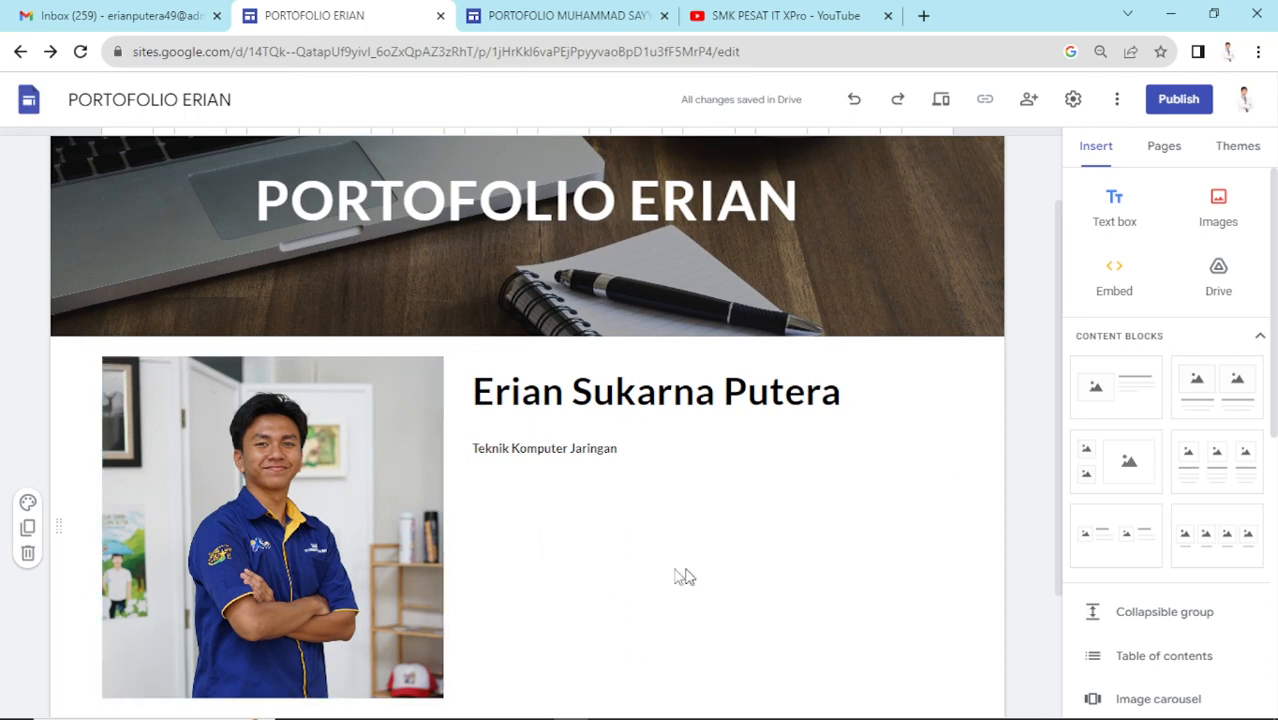
scroll(826, 556, down, 2)
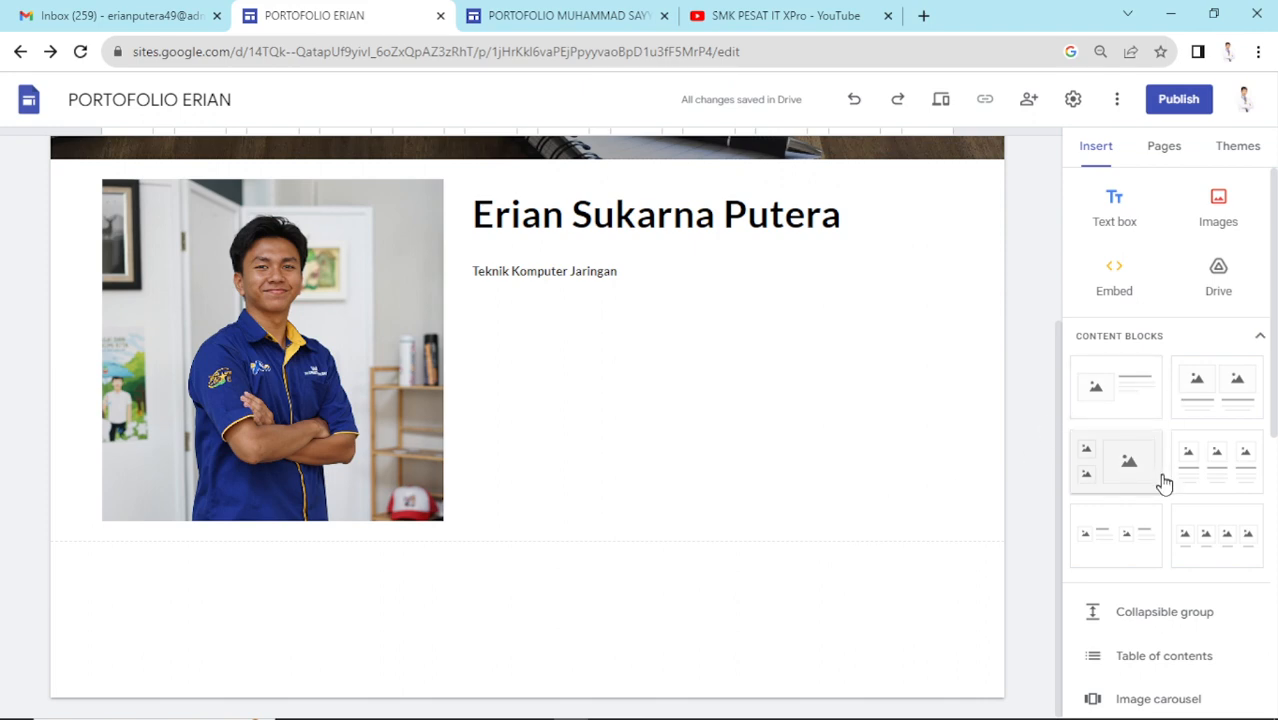
scroll(633, 410, up, 3)
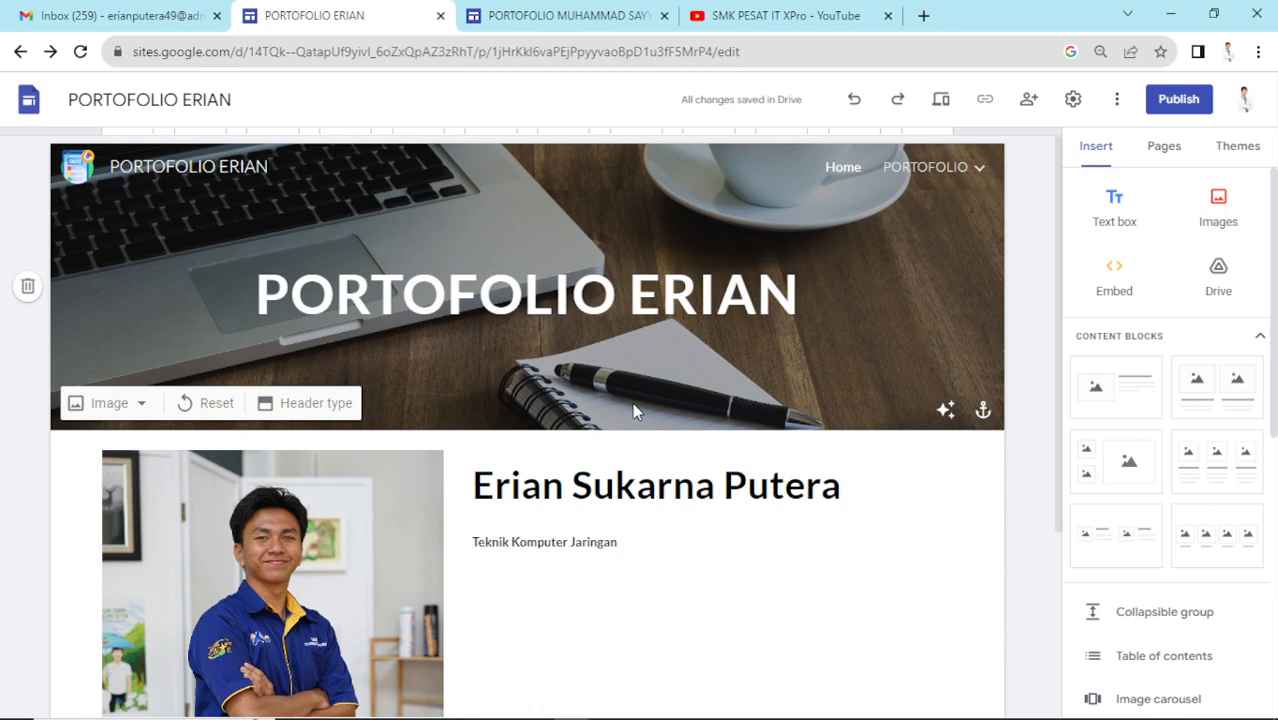
scroll(628, 400, down, 3)
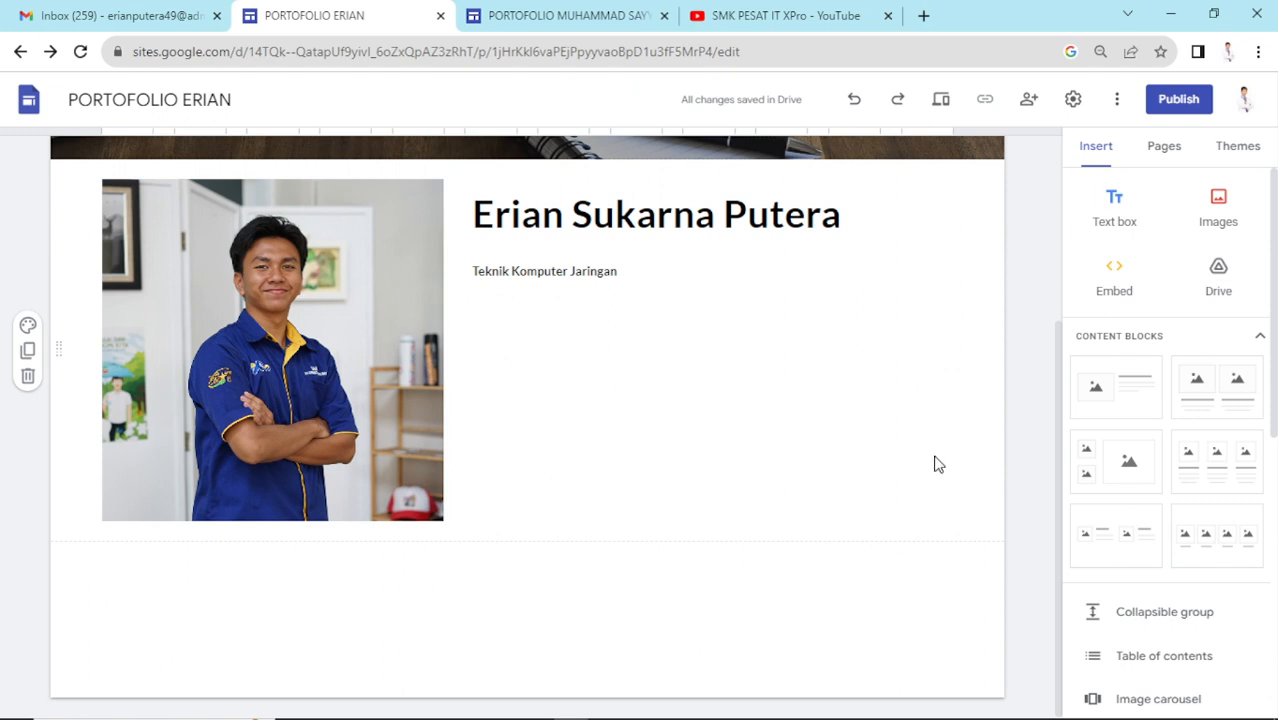
scroll(878, 325, up, 3)
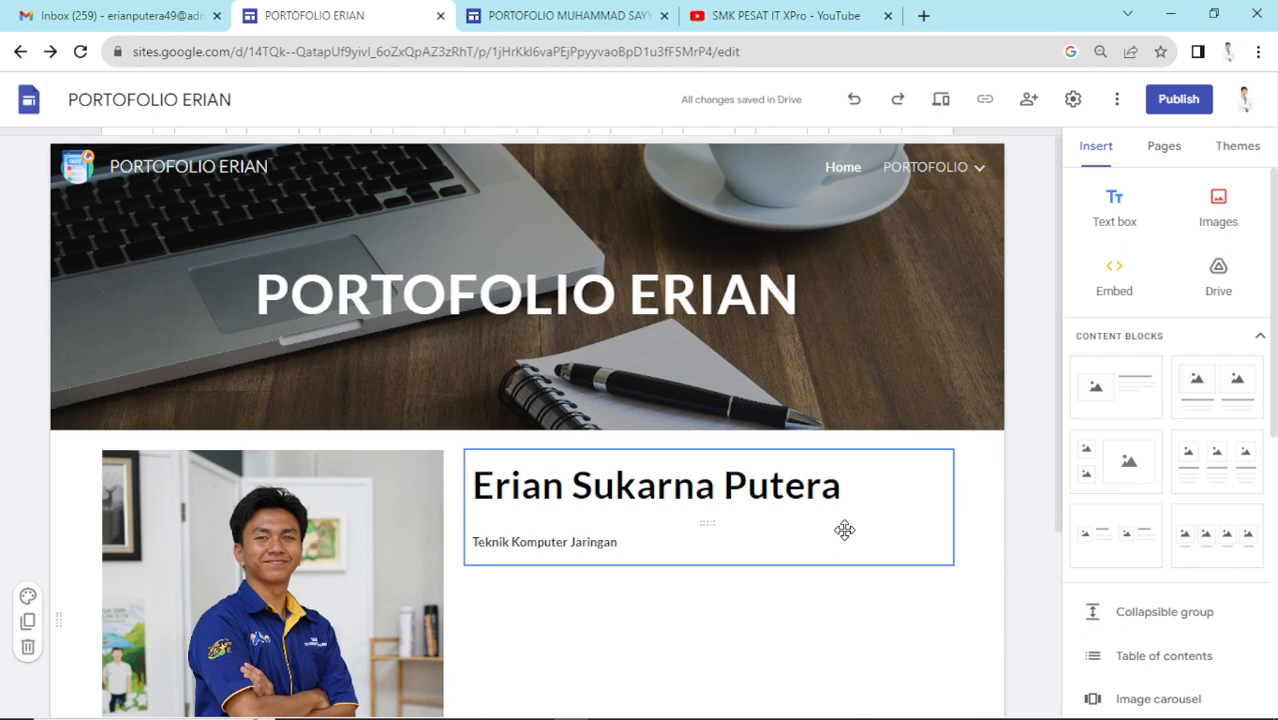
- Expand PORTOFOLIO in the page list and delete the accidentally created Untitled subpage
click(1168, 152)
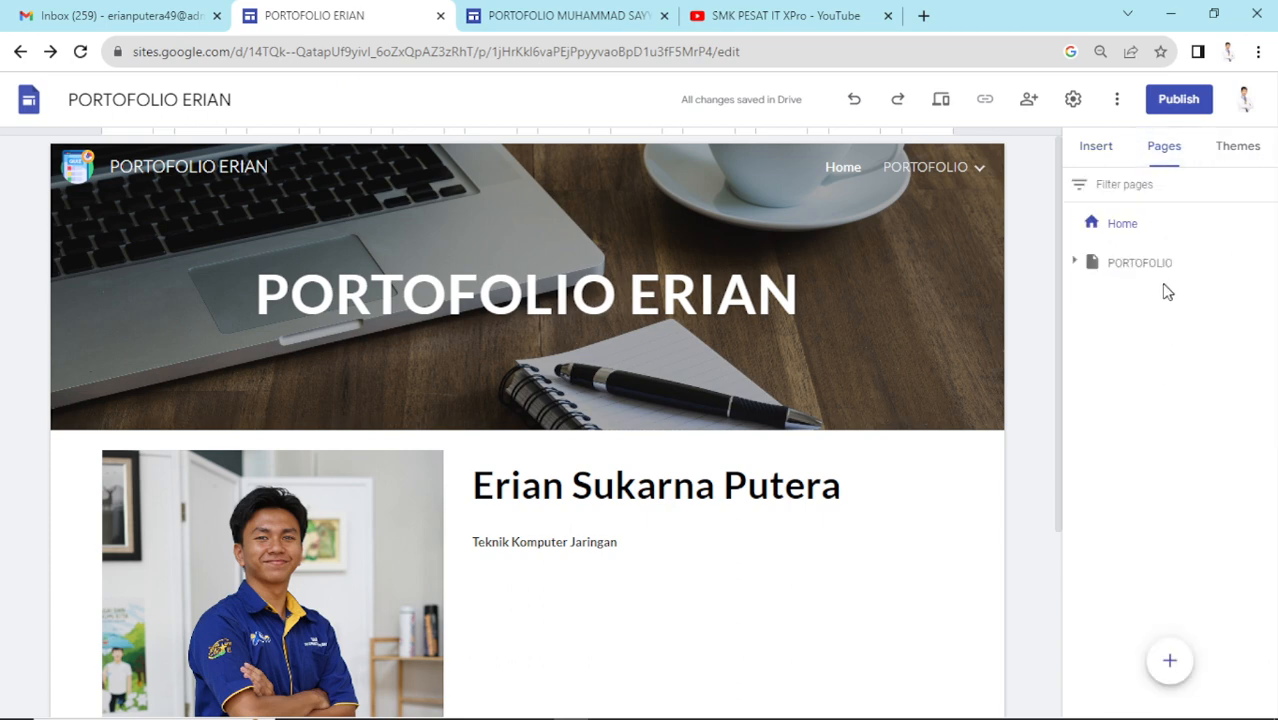
click(1092, 263)
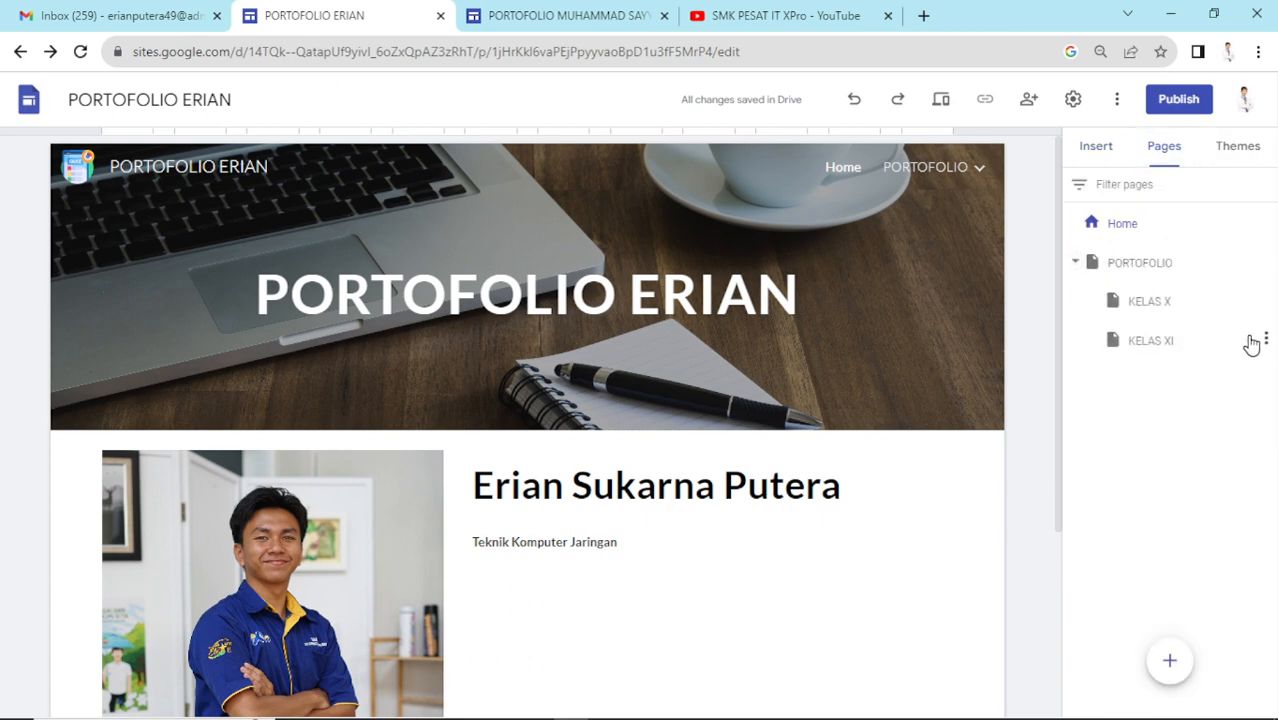
click(1266, 262)
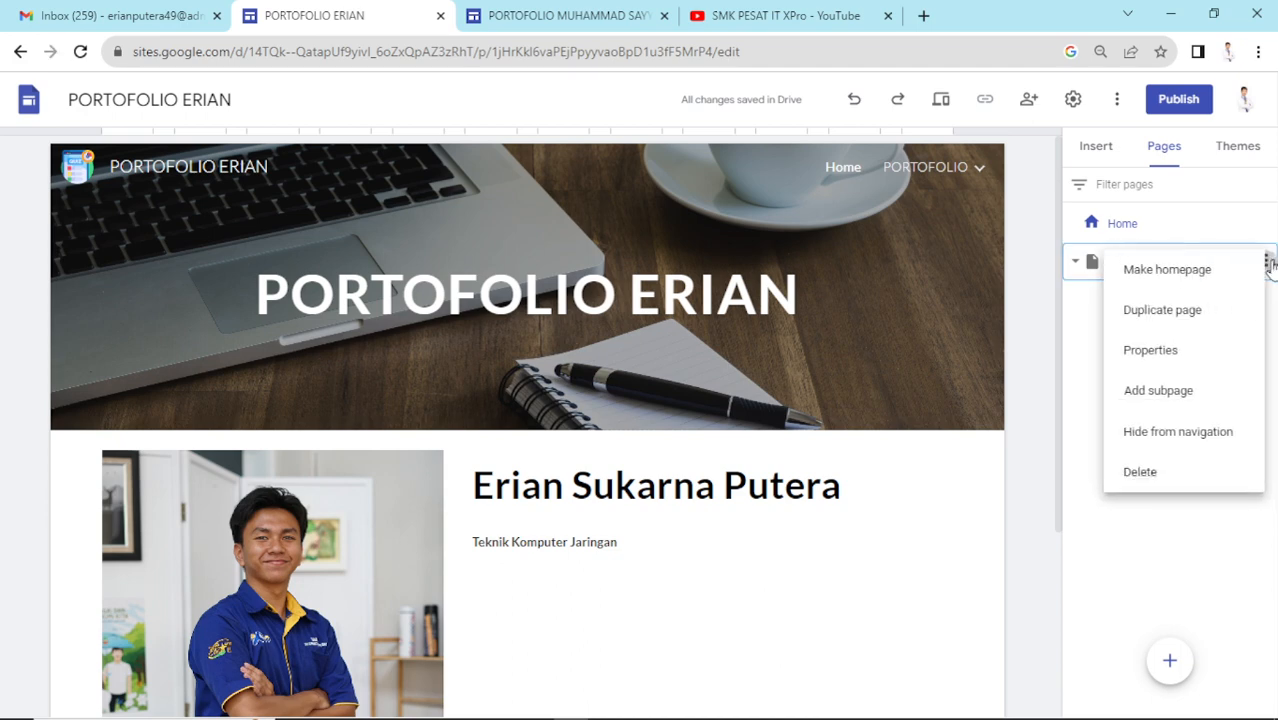
click(1195, 390)
click(1024, 470)
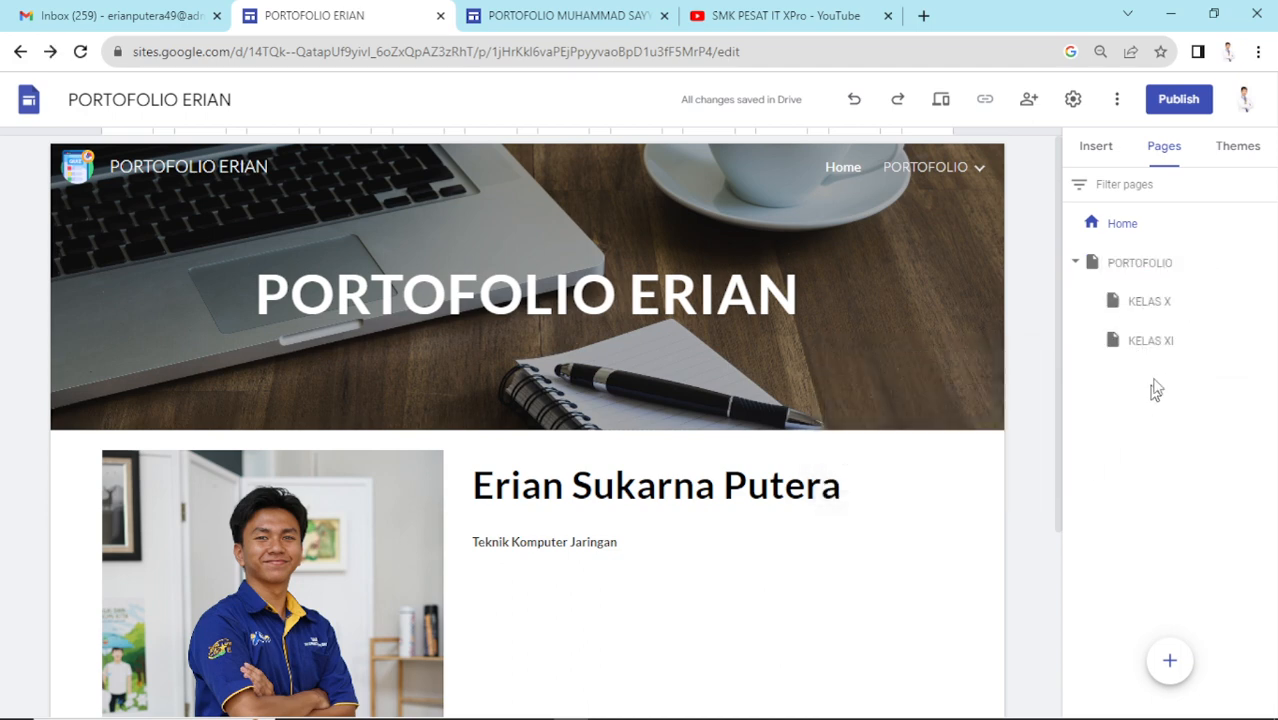
click(1160, 308)
click(1188, 384)
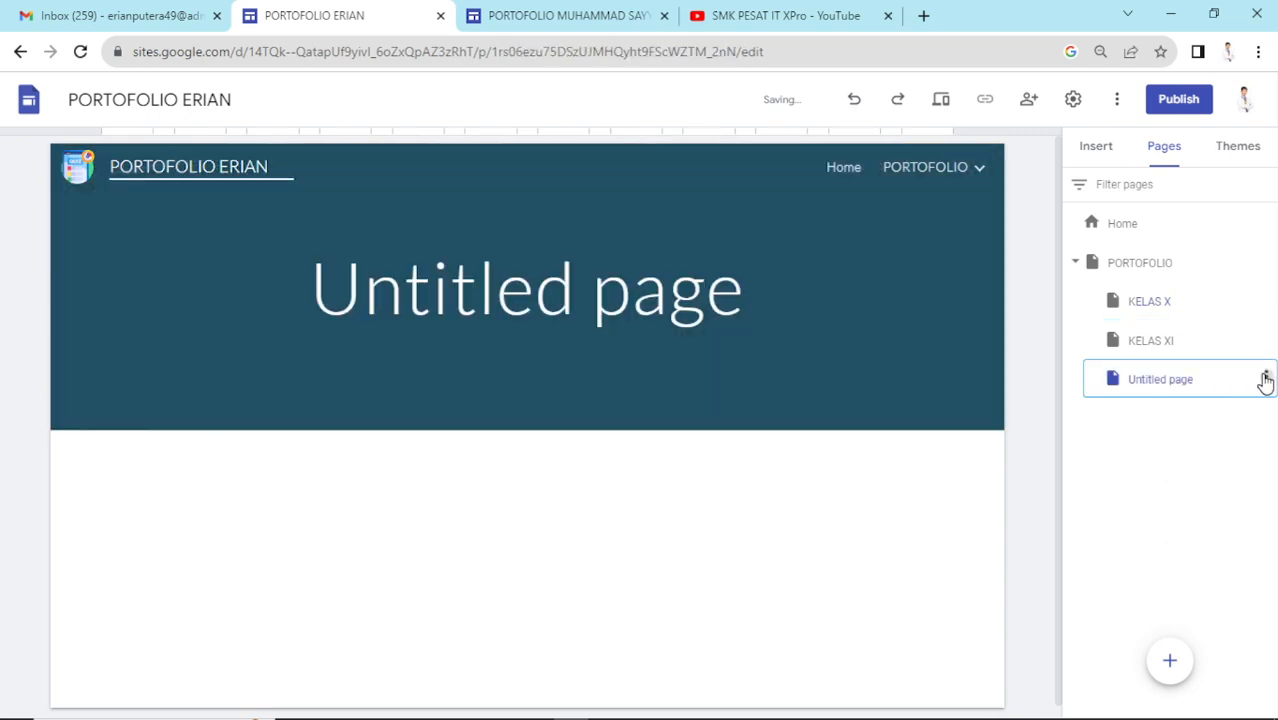
click(1265, 378)
click(1200, 590)
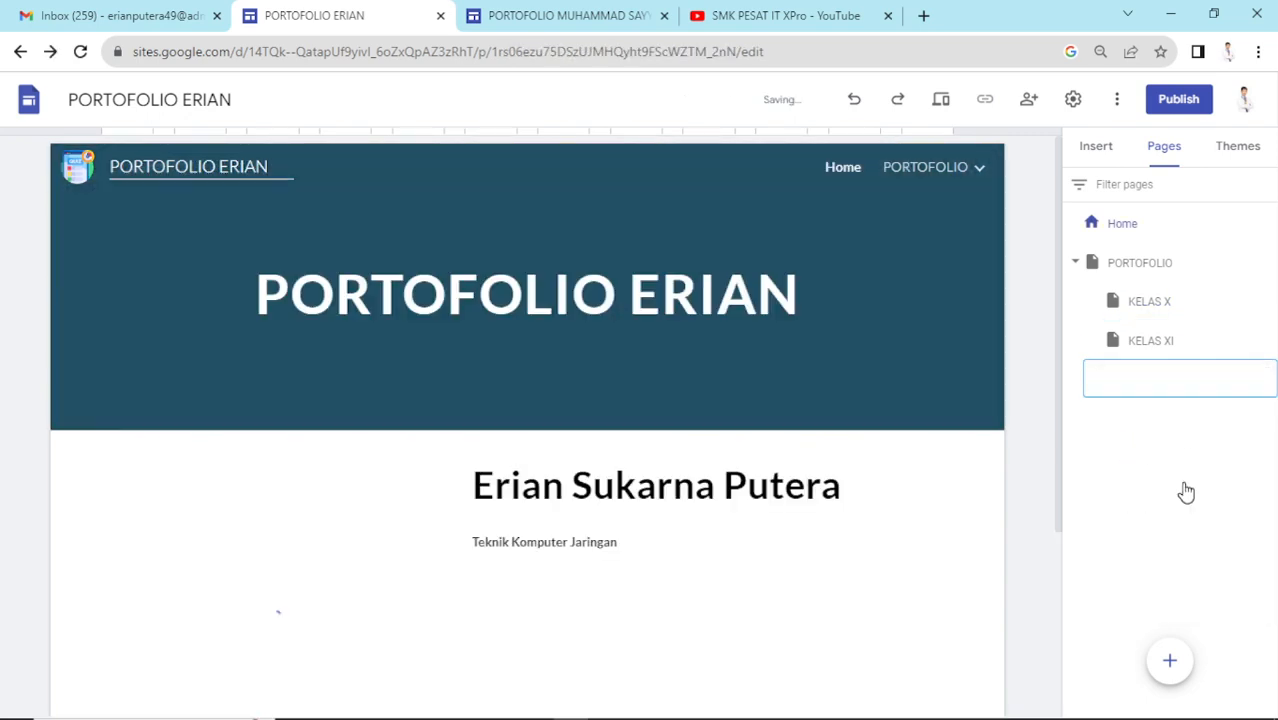
- Duplicate KELAS XI as a new KELAS XII page, then go back to Home
click(1265, 341)
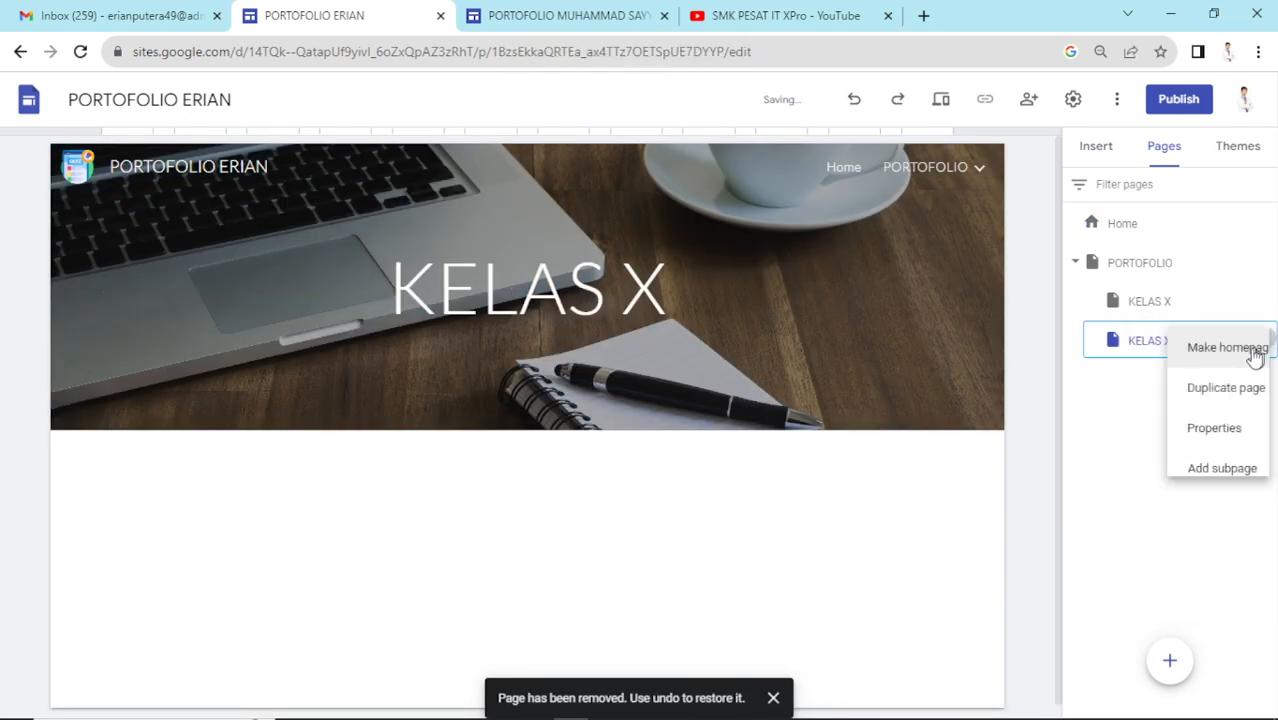
click(1190, 392)
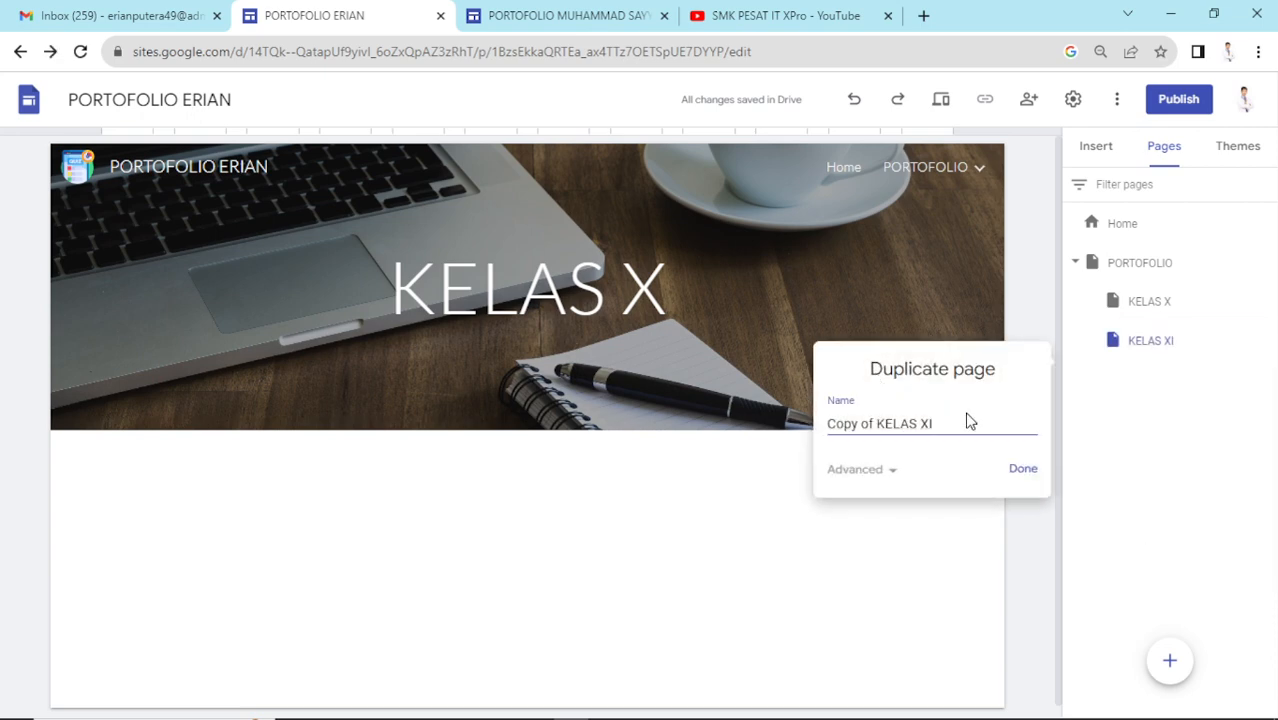
text(I)
drag(878, 418, 795, 428)
key(BackSpace)
click(1024, 472)
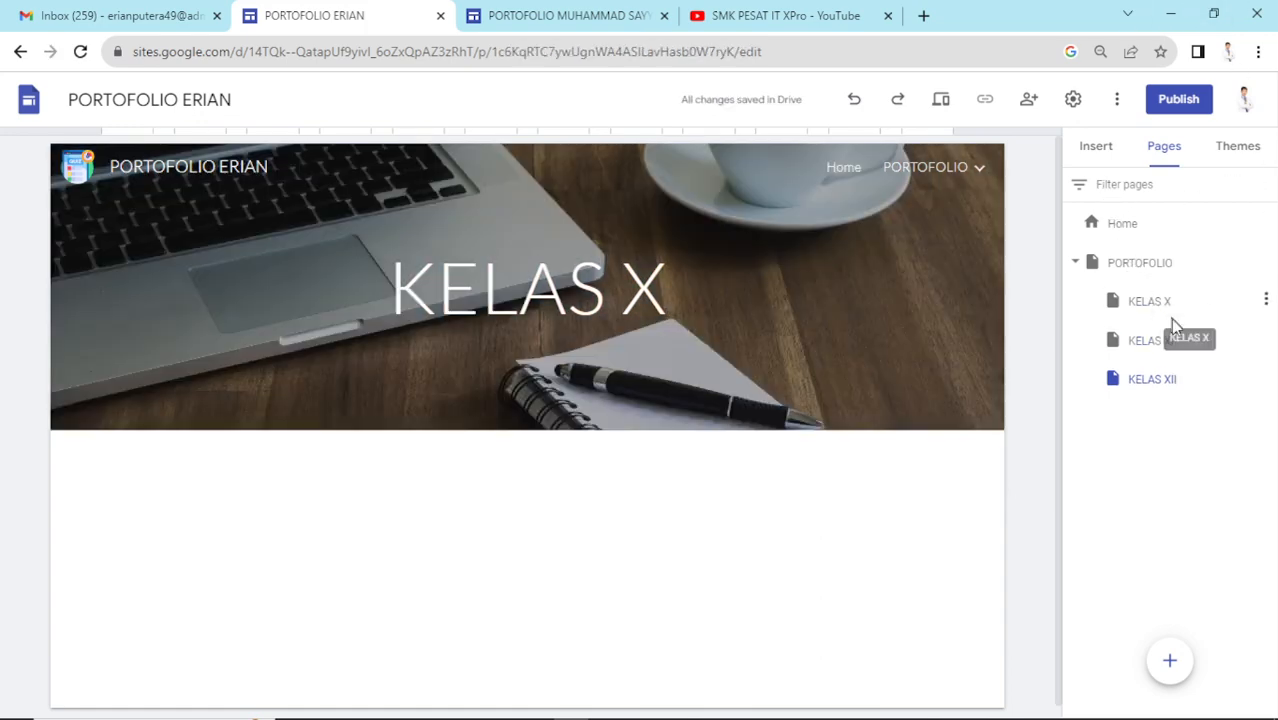
click(1122, 226)
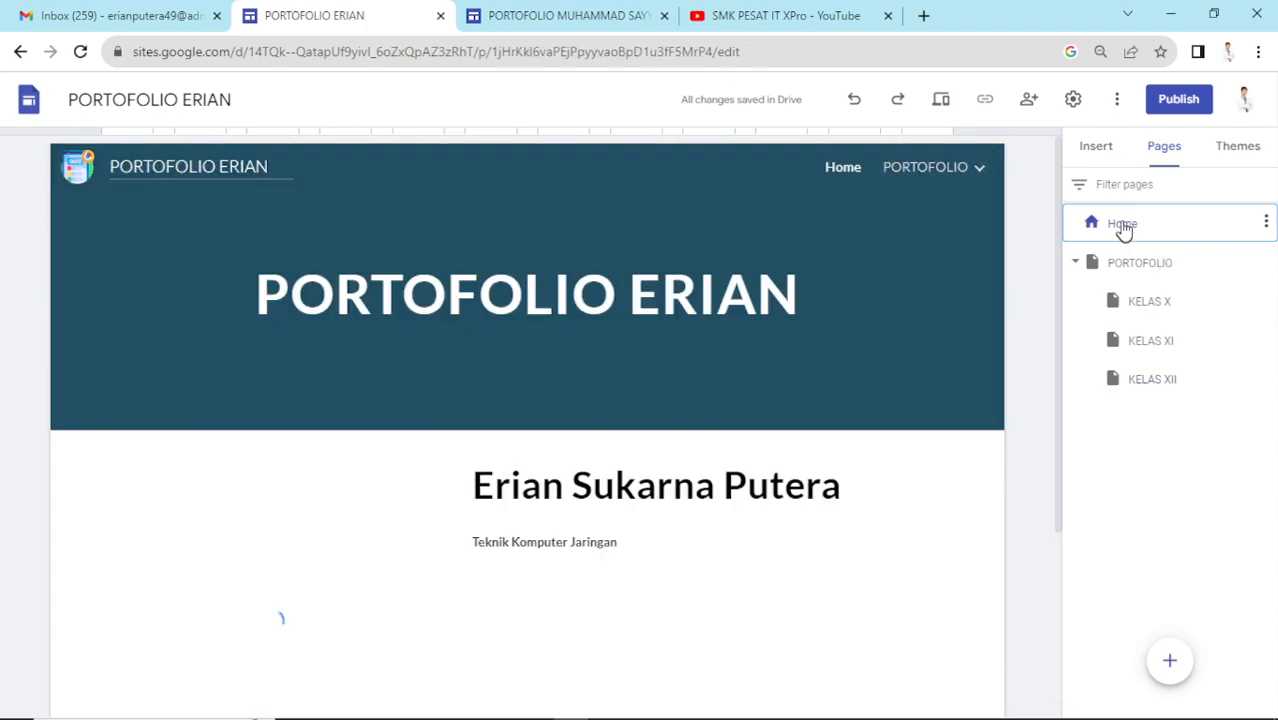
- Insert a Kelas X button on the Home page linking to the KELAS X page
scroll(810, 485, down, 3)
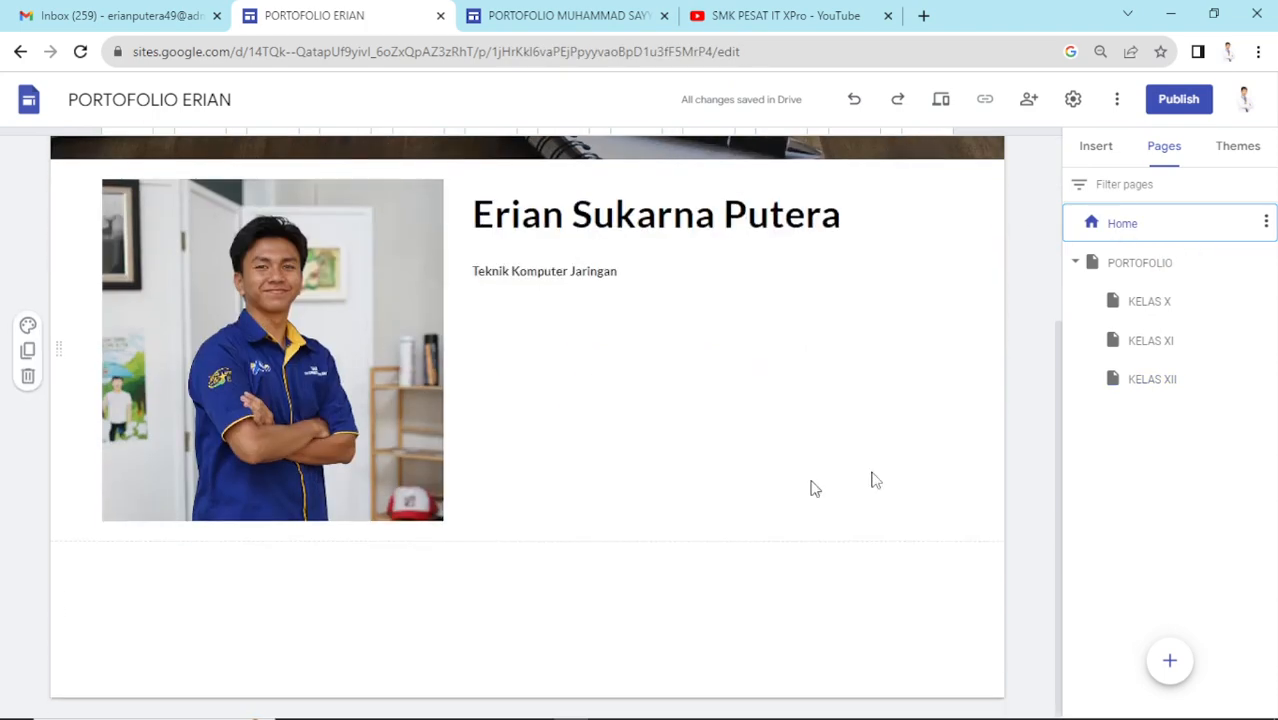
click(1100, 147)
scroll(1200, 495, down, 3)
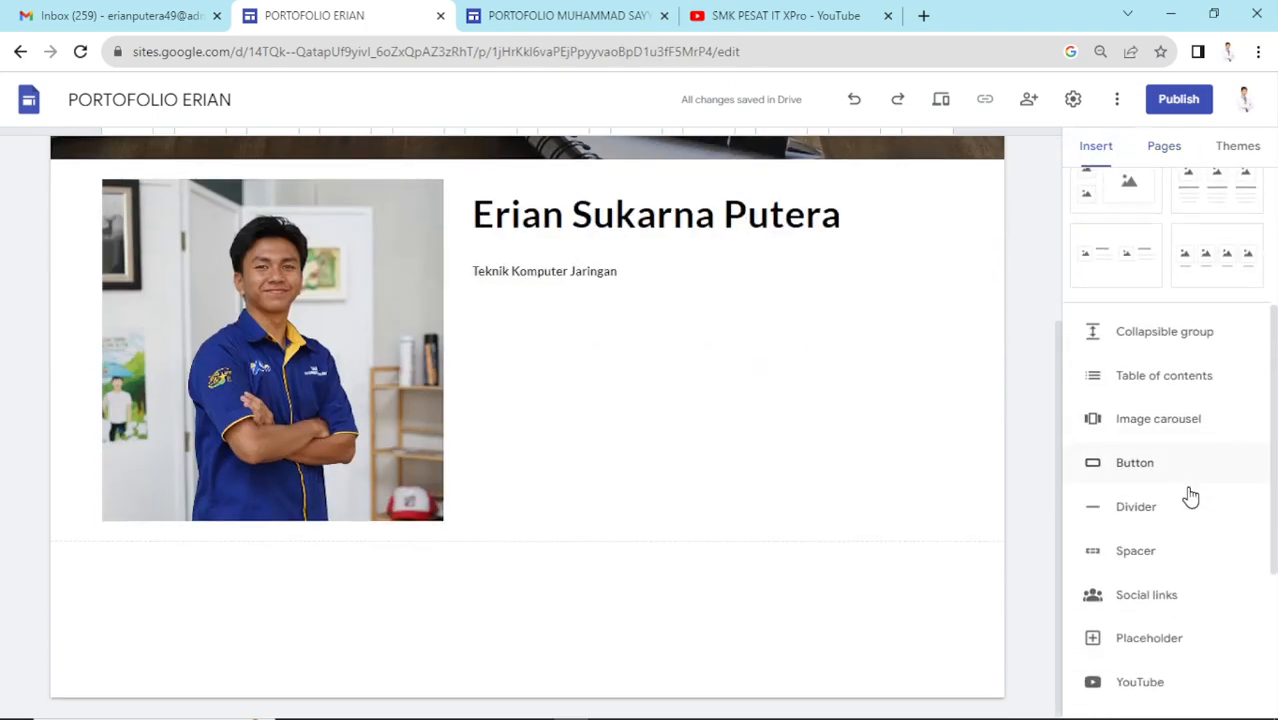
click(1136, 470)
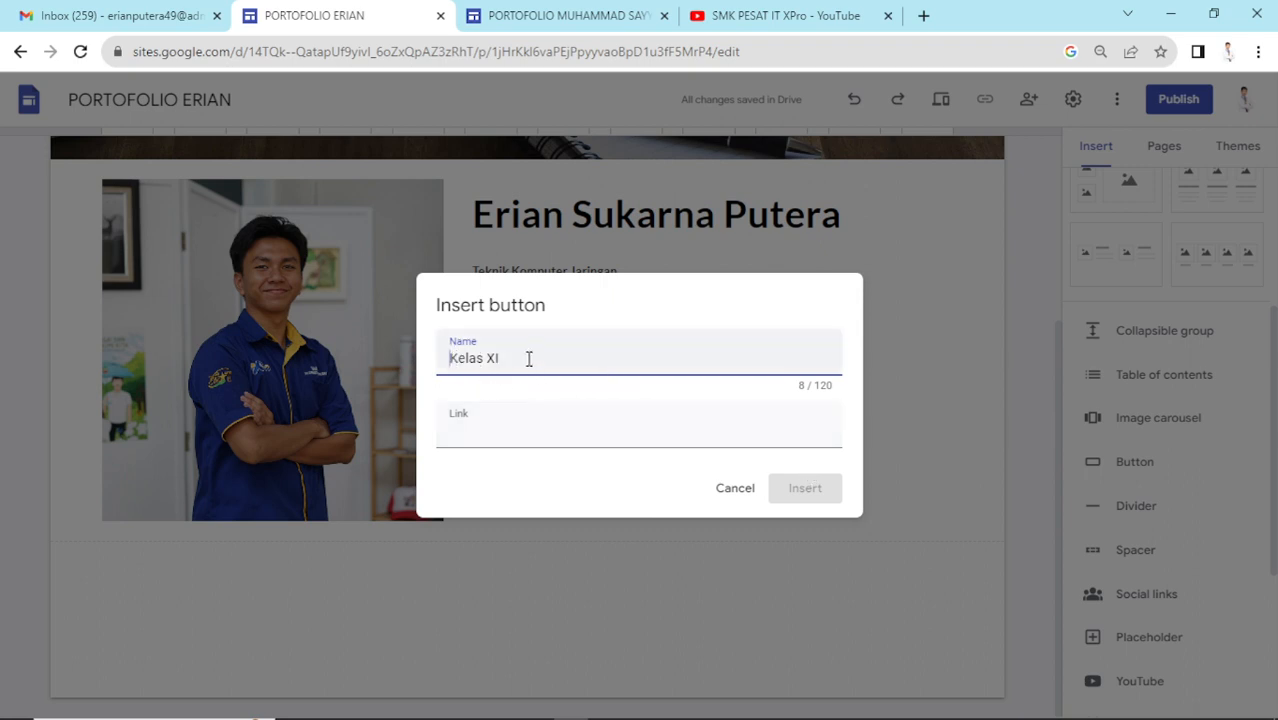
click(520, 416)
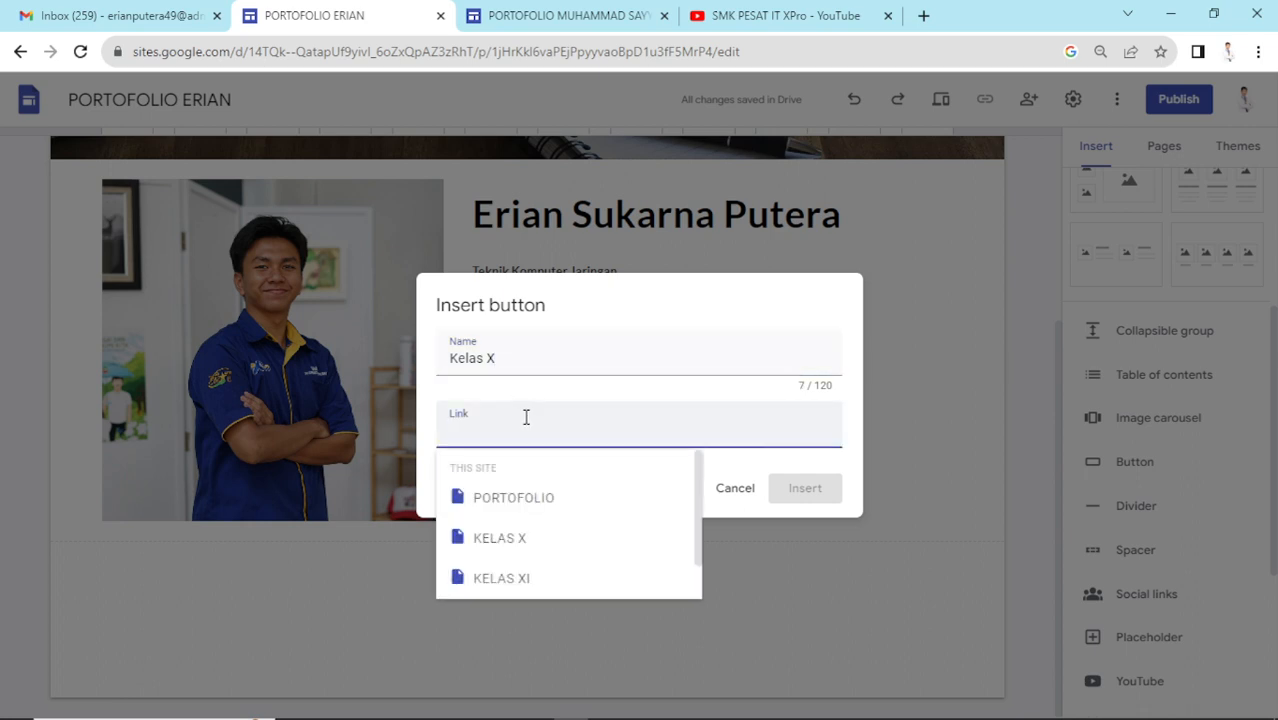
scroll(552, 520, down, 1)
click(552, 512)
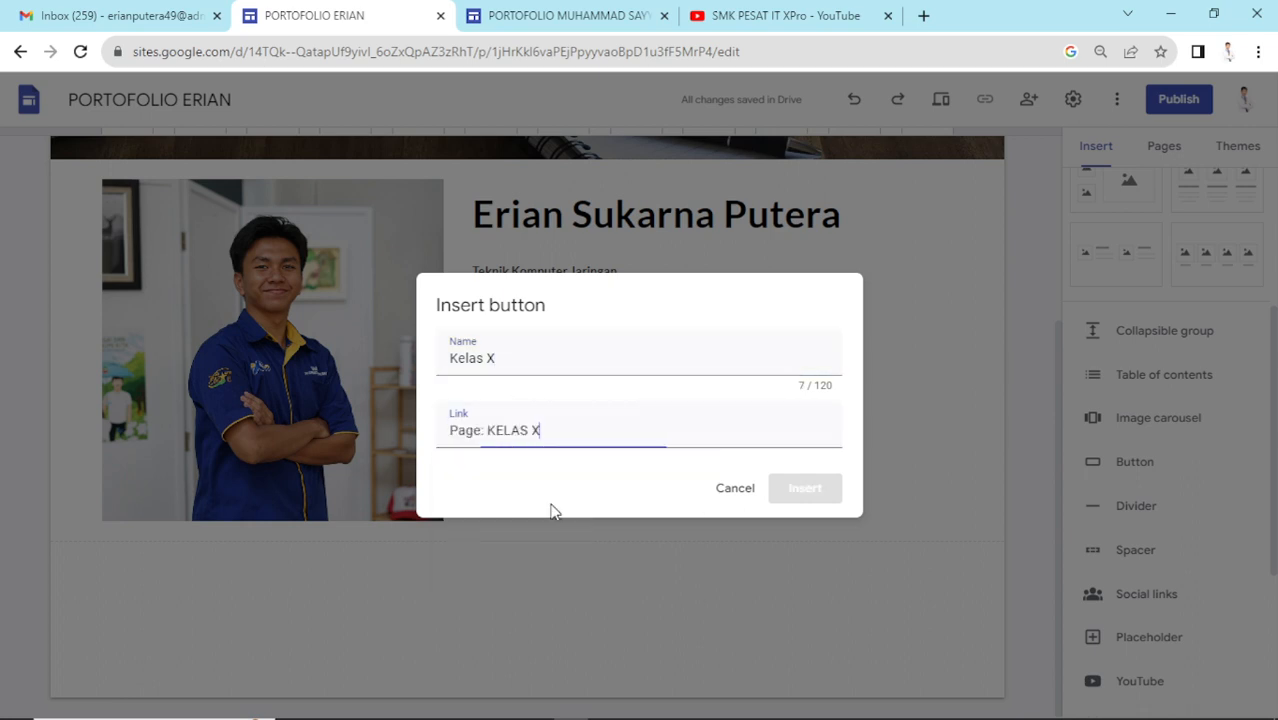
click(805, 488)
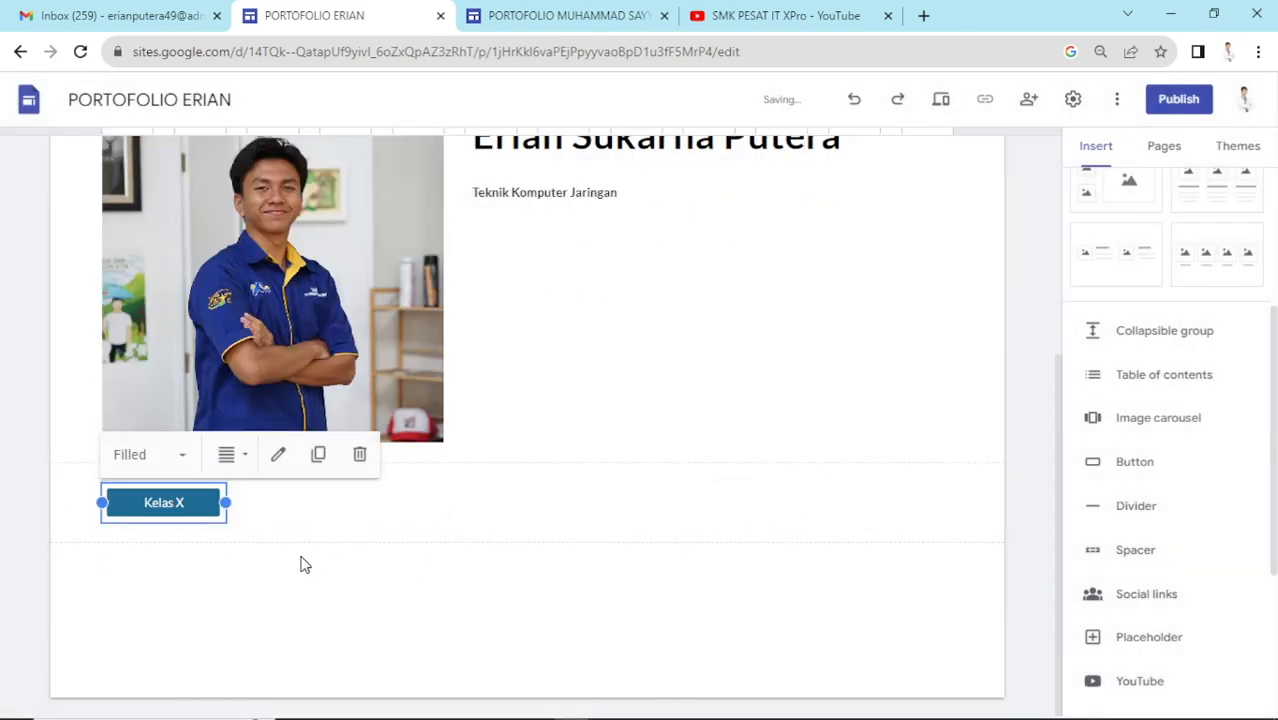
- Insert a KELAS XI button linking to the KELAS XI page
click(1154, 464)
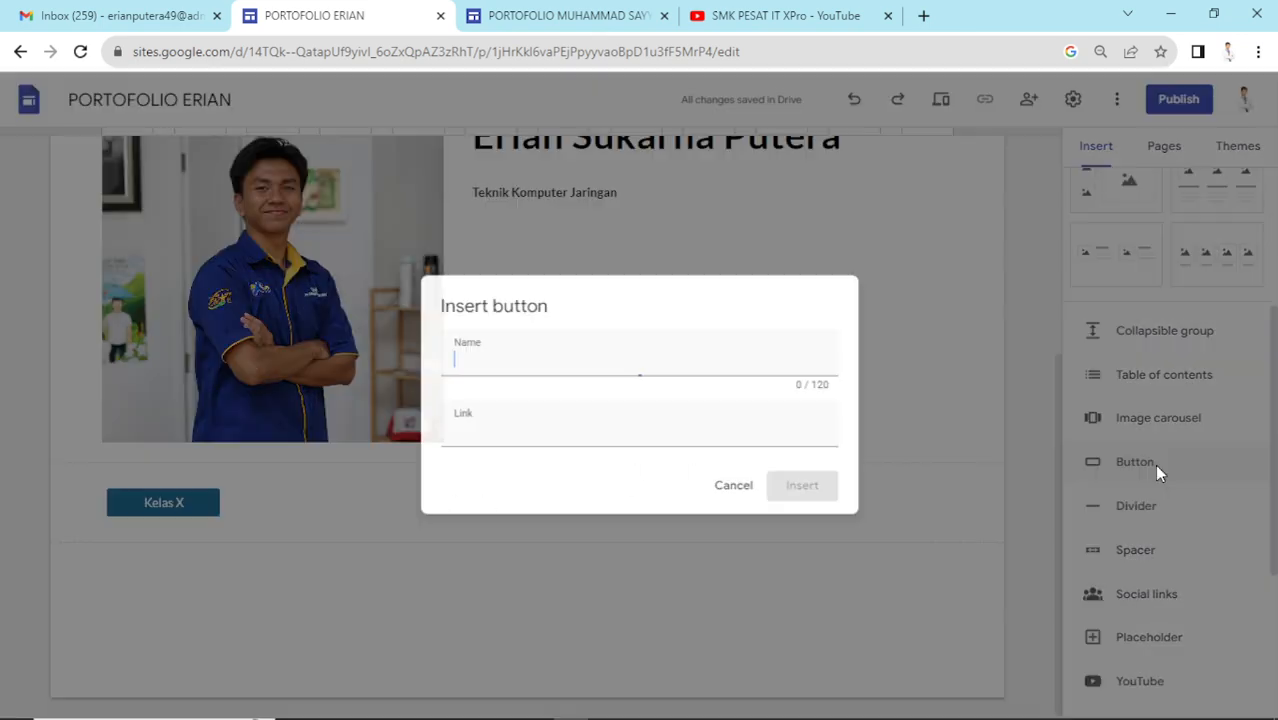
click(695, 440)
click(591, 579)
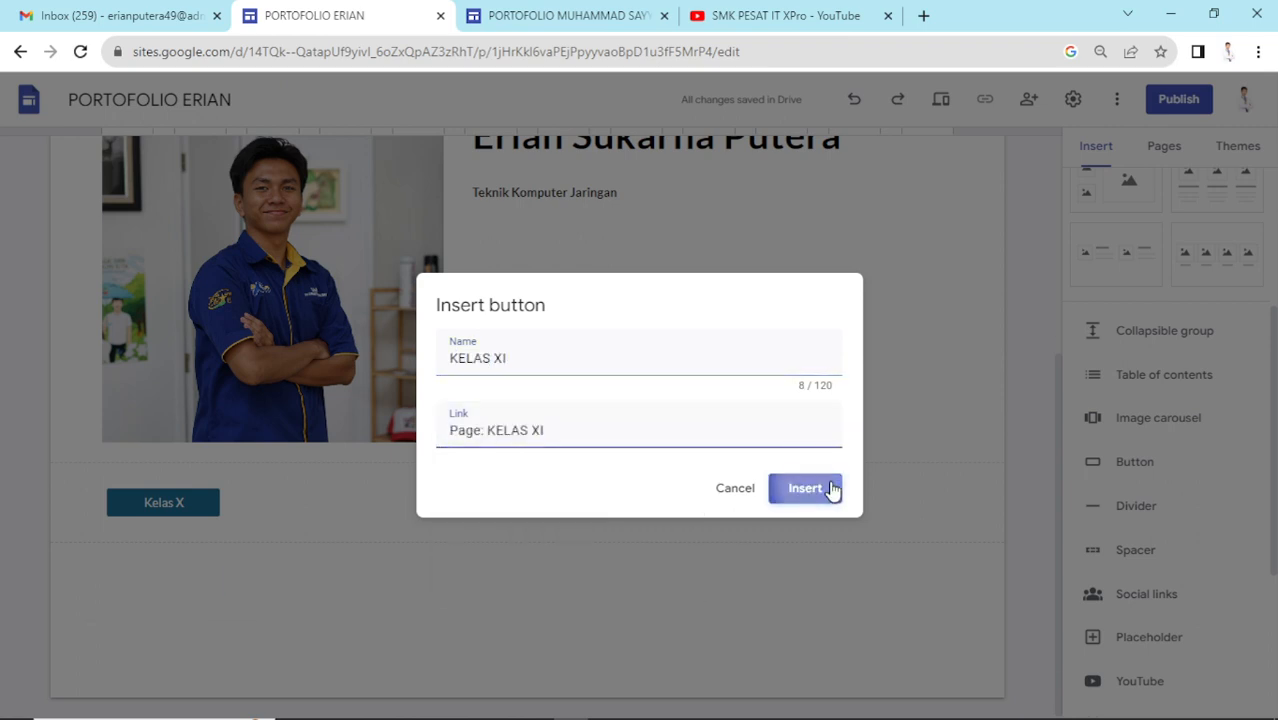
click(831, 489)
- Insert a KELAS XII button linked to the KELAS XII page, correcting a wrong link
click(1160, 452)
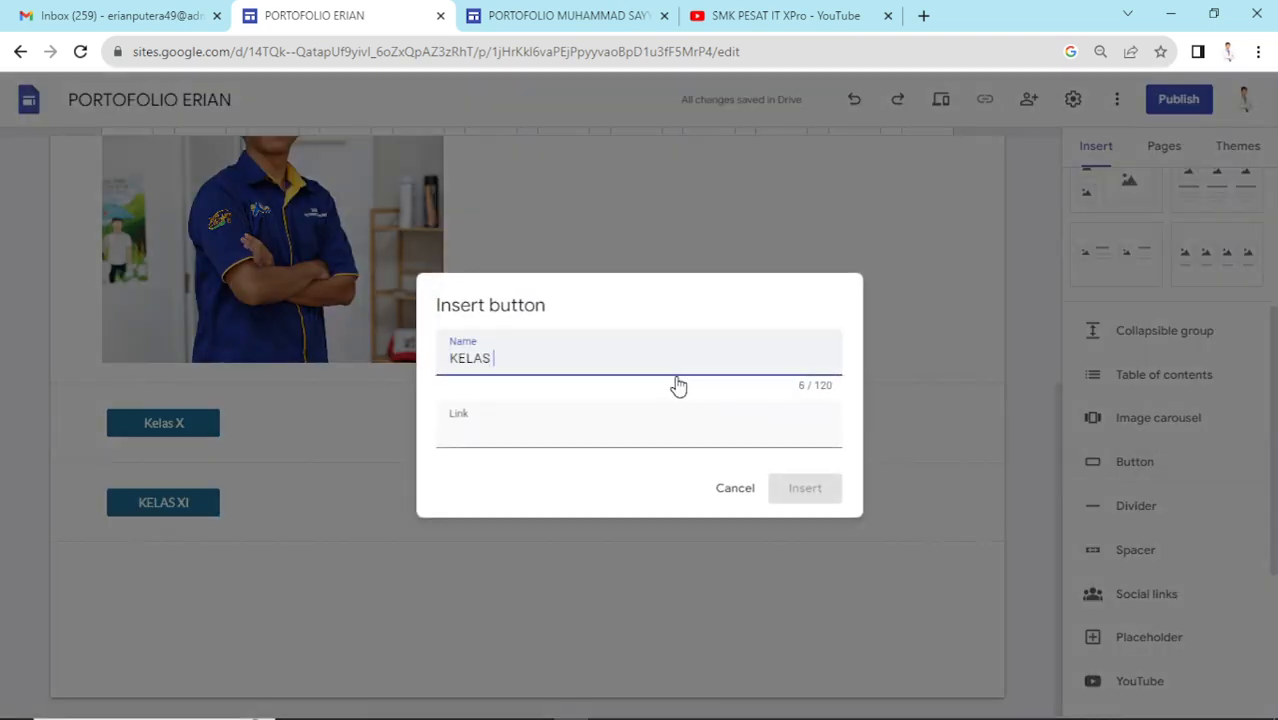
text(KELAS XII)
click(674, 430)
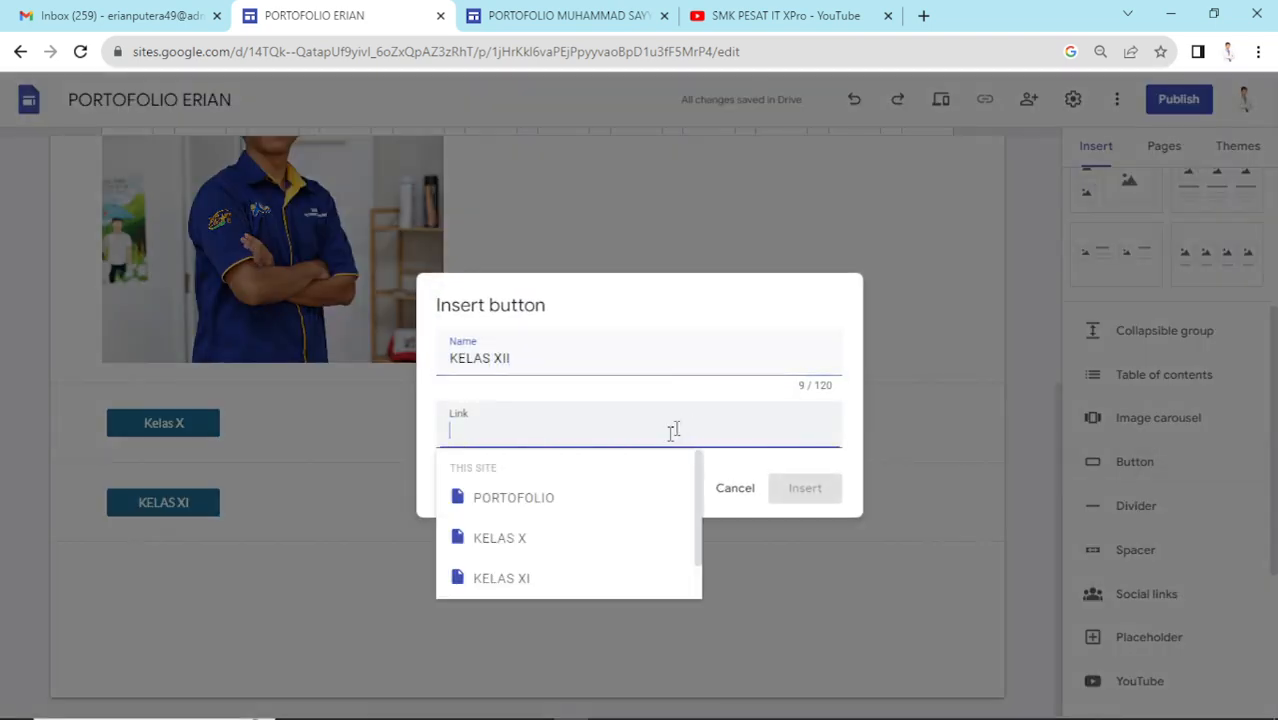
click(530, 581)
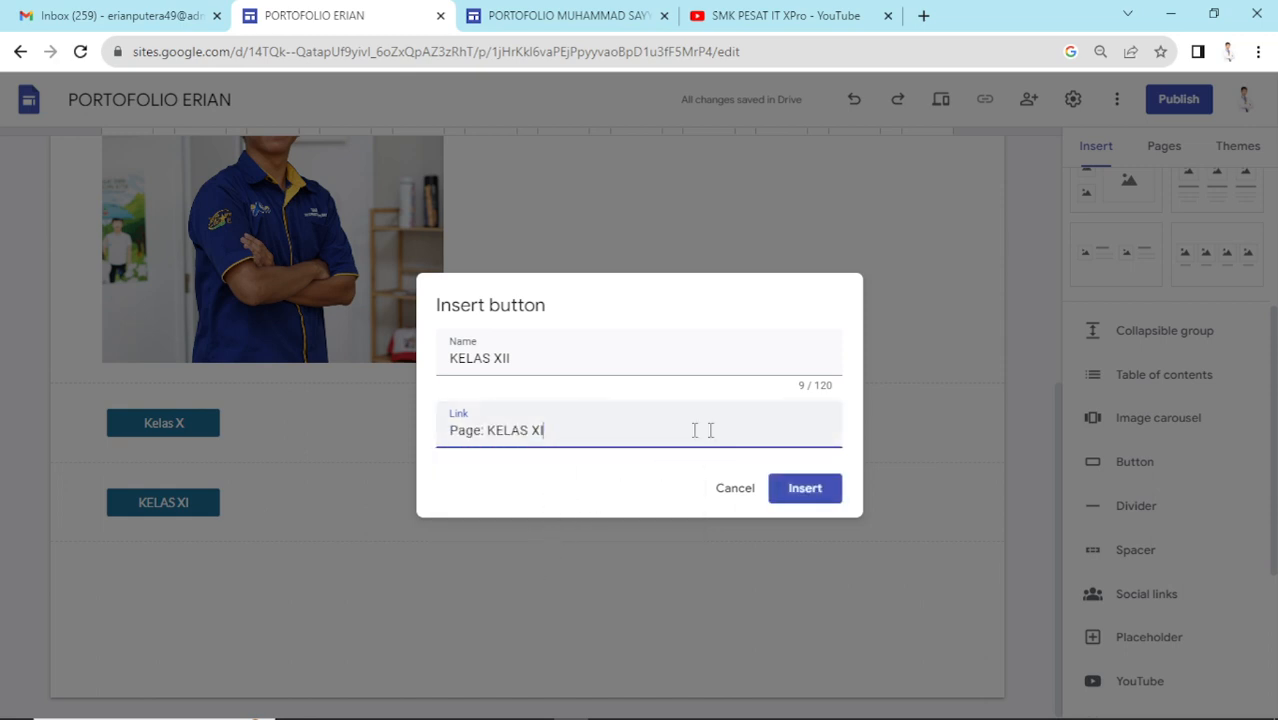
drag(694, 431, 414, 434)
key(BackSpace)
scroll(553, 545, down, 1)
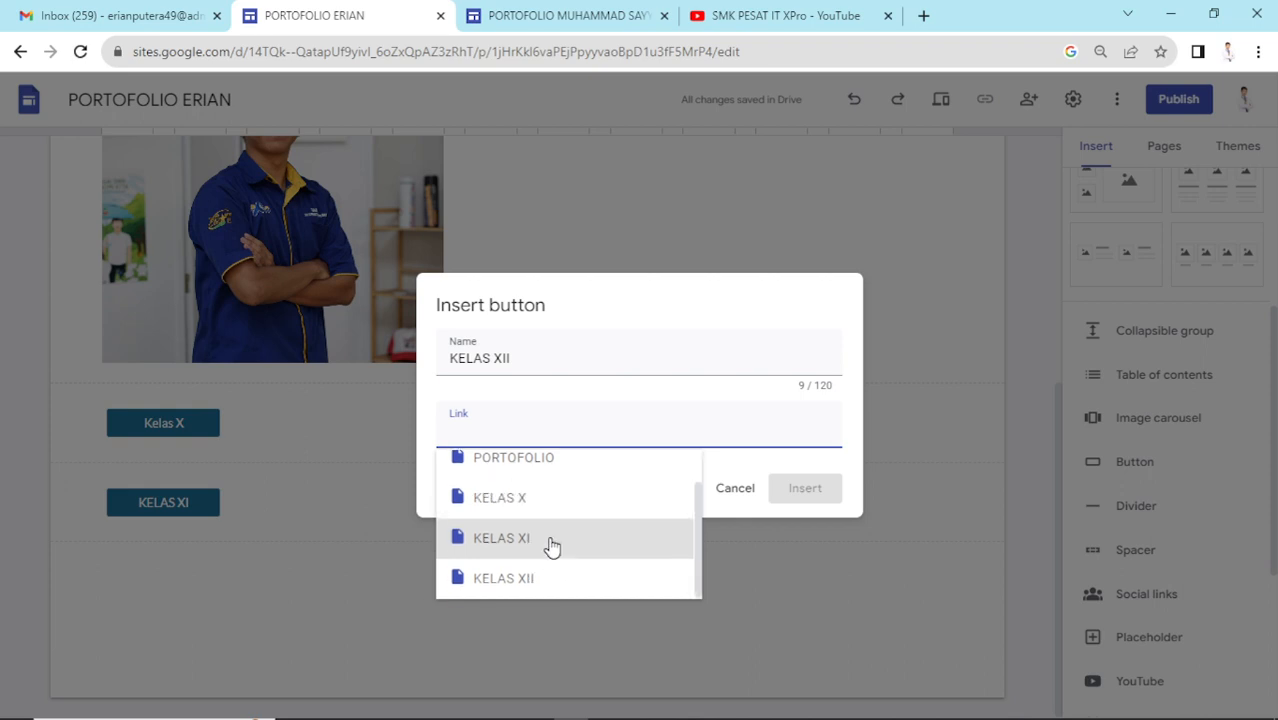
click(559, 571)
click(803, 488)
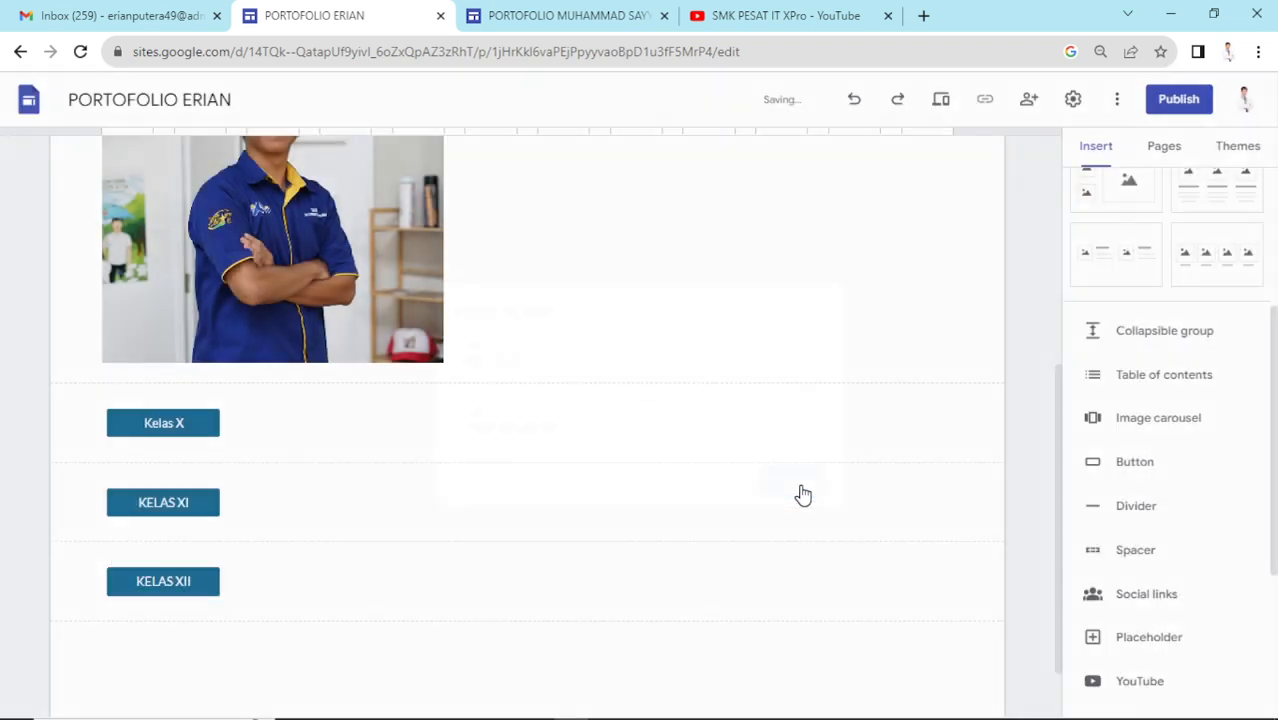
- Move the Kelas X, KELAS XI and KELAS XII buttons under the subtitle beside the photo
click(750, 411)
scroll(500, 440, up, 2)
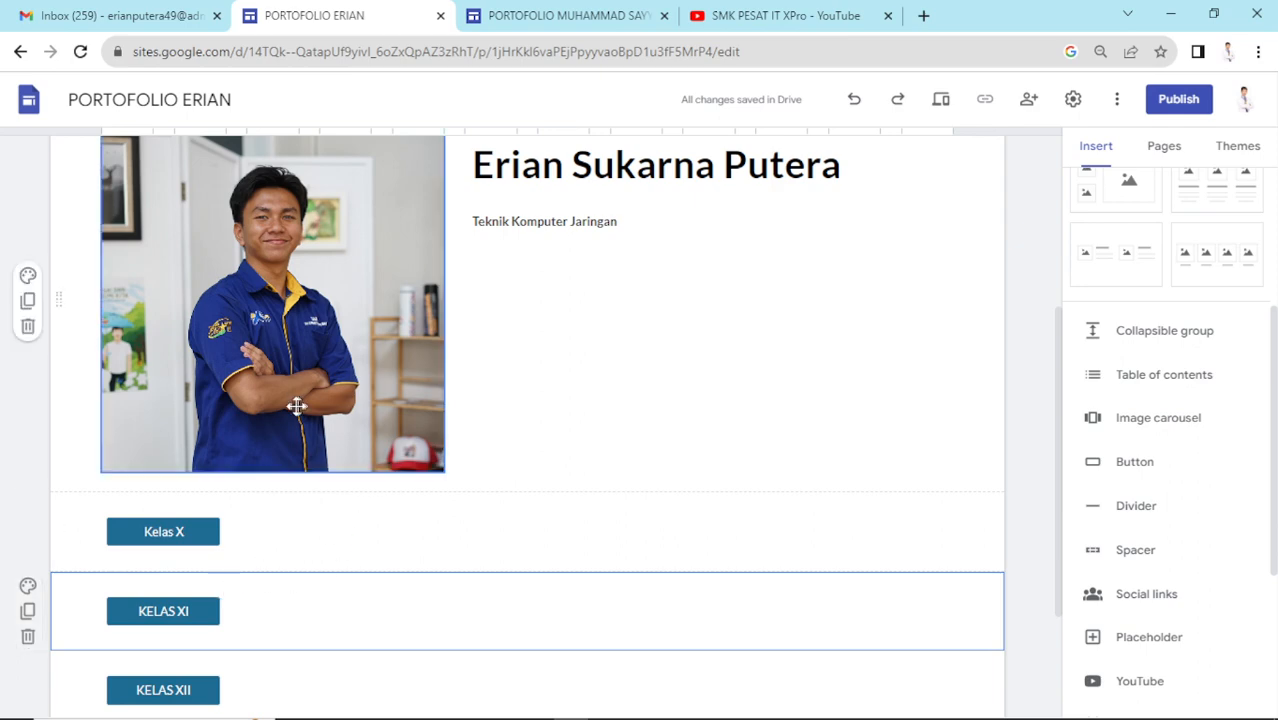
scroll(342, 442, up, 2)
scroll(495, 300, down, 3)
scroll(180, 530, up, 1)
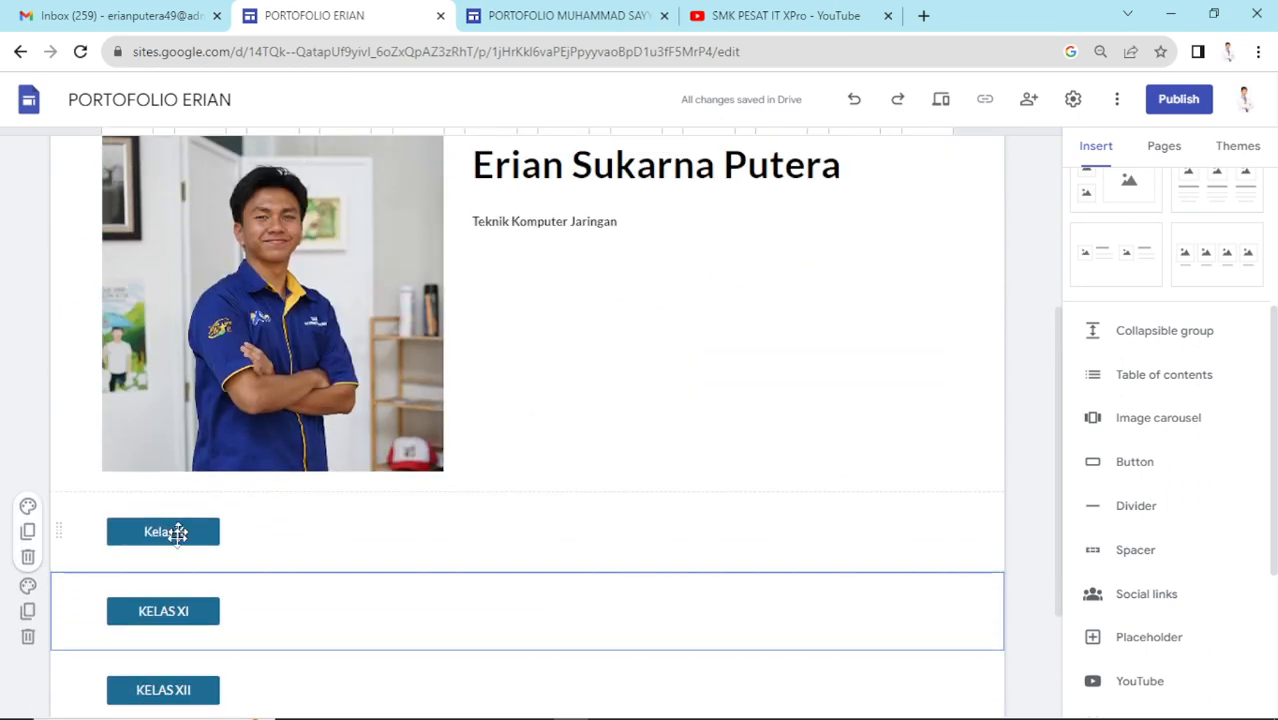
click(197, 532)
drag(197, 532, 494, 290)
drag(205, 531, 590, 335)
drag(208, 531, 556, 437)
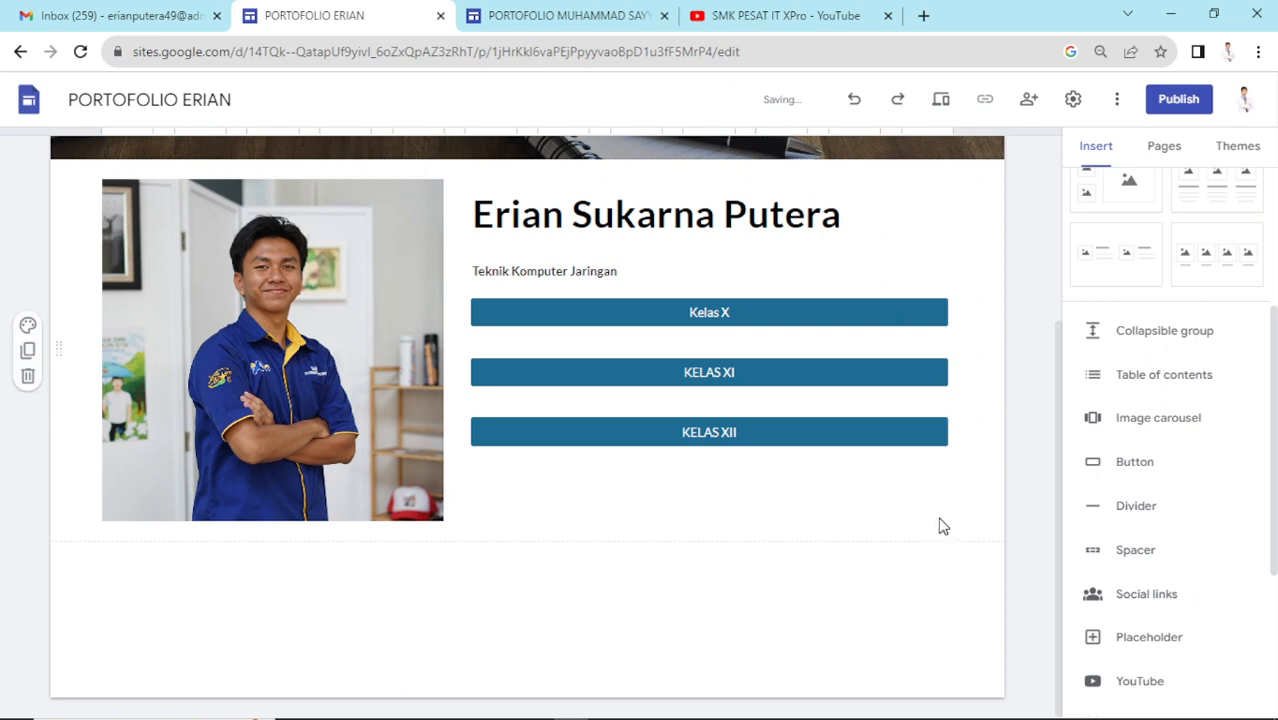
- Center the subtitle Teknik Komputer Jaringan
scroll(938, 520, up, 2)
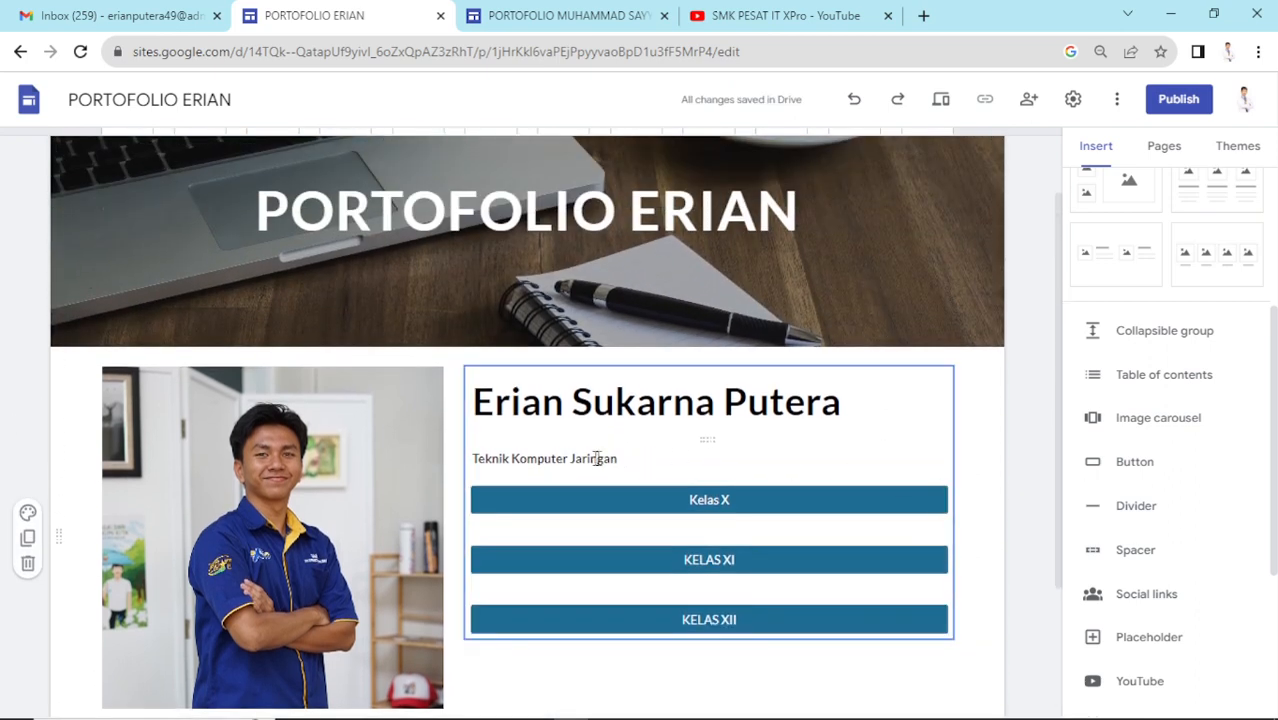
drag(596, 458, 479, 463)
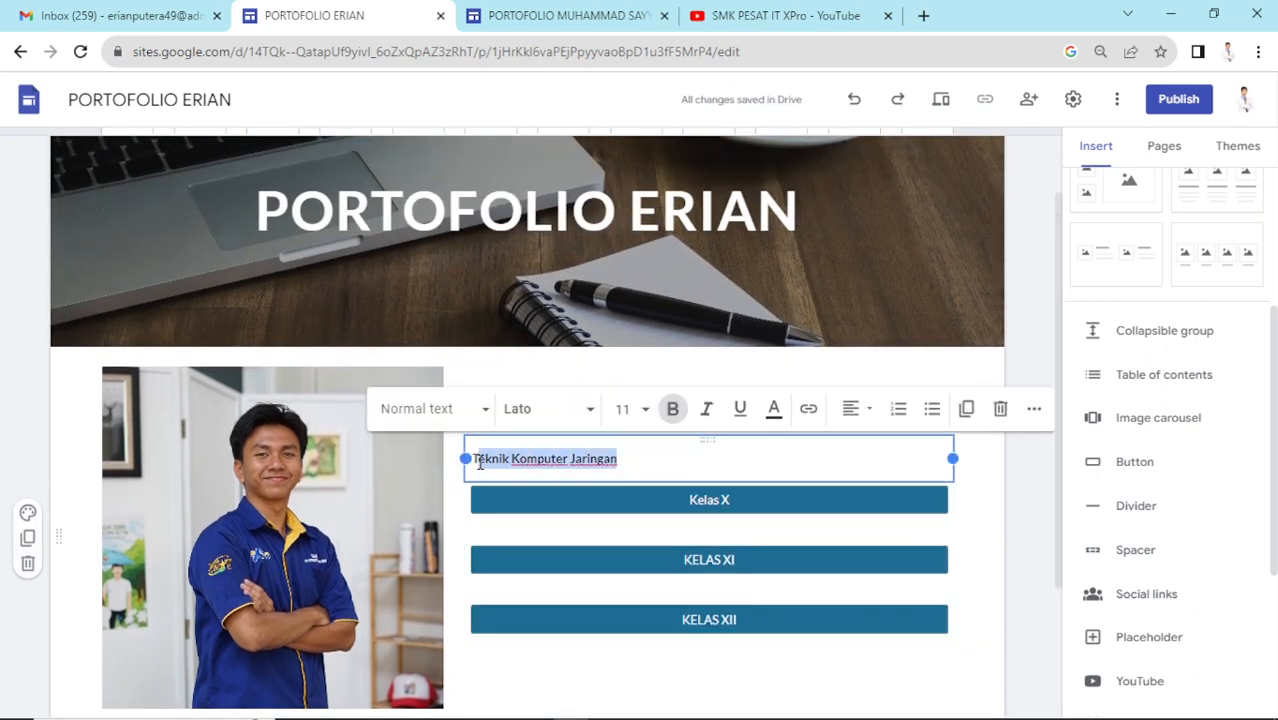
click(850, 408)
click(858, 498)
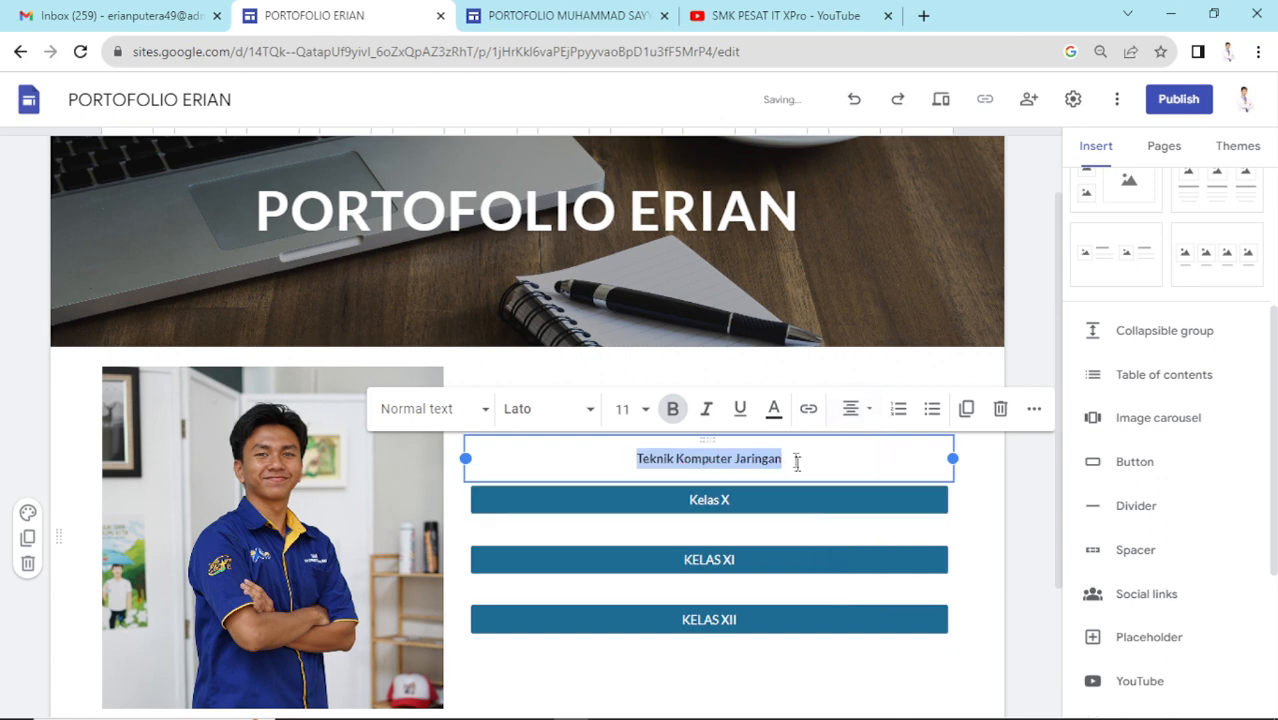
- Center the name heading above the subtitle
click(1014, 538)
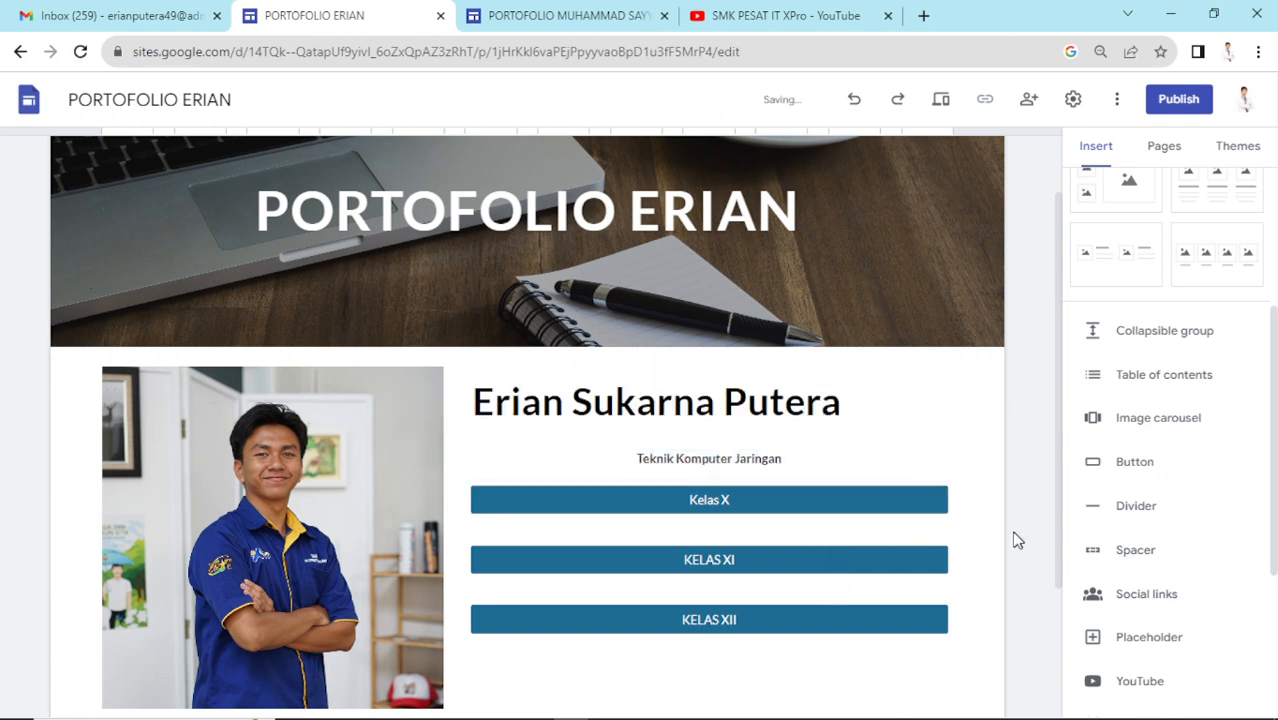
double_click(775, 405)
triple_click(538, 419)
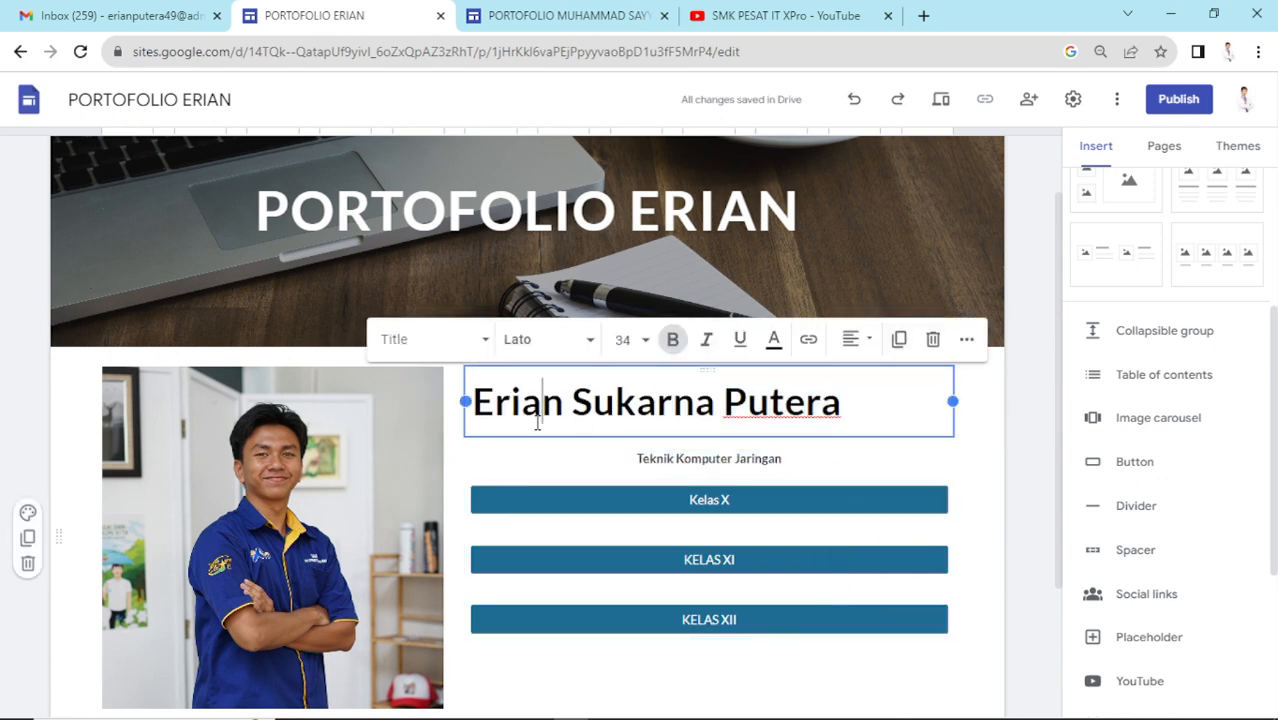
click(850, 340)
click(868, 440)
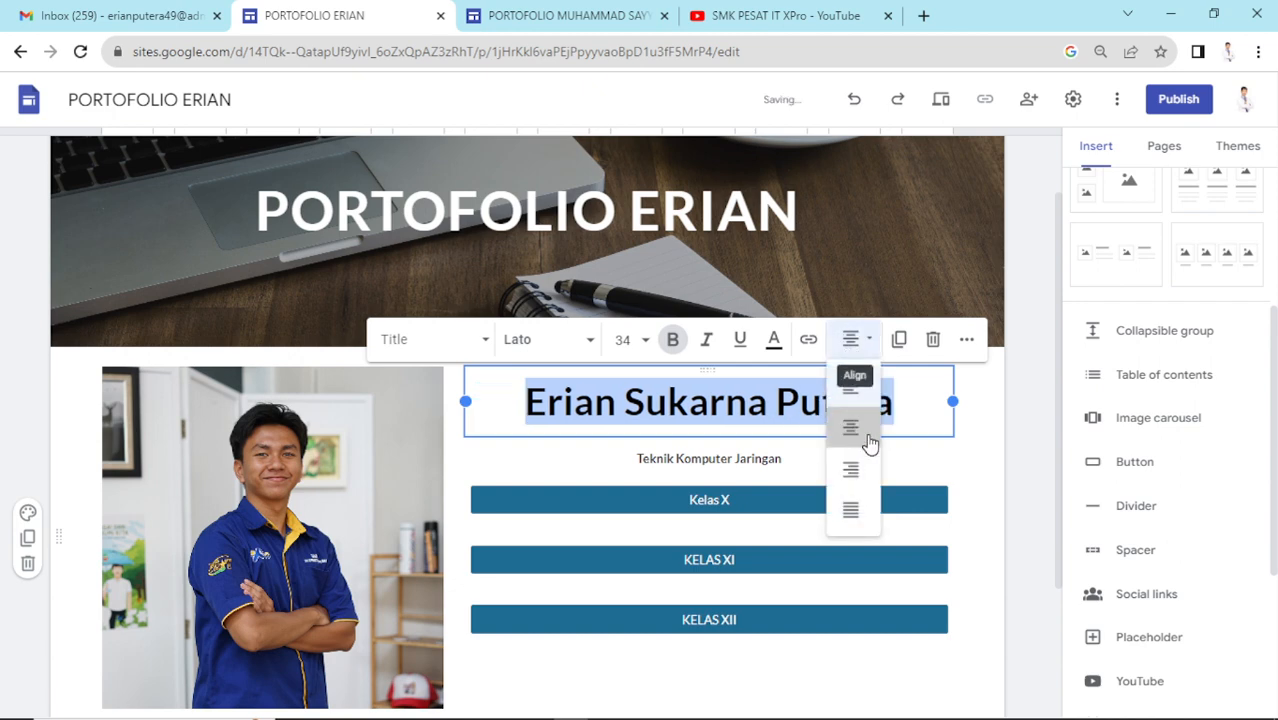
click(1022, 482)
- Rename the Kelas X button to KELAS X in capitals
scroll(1022, 478, down, 2)
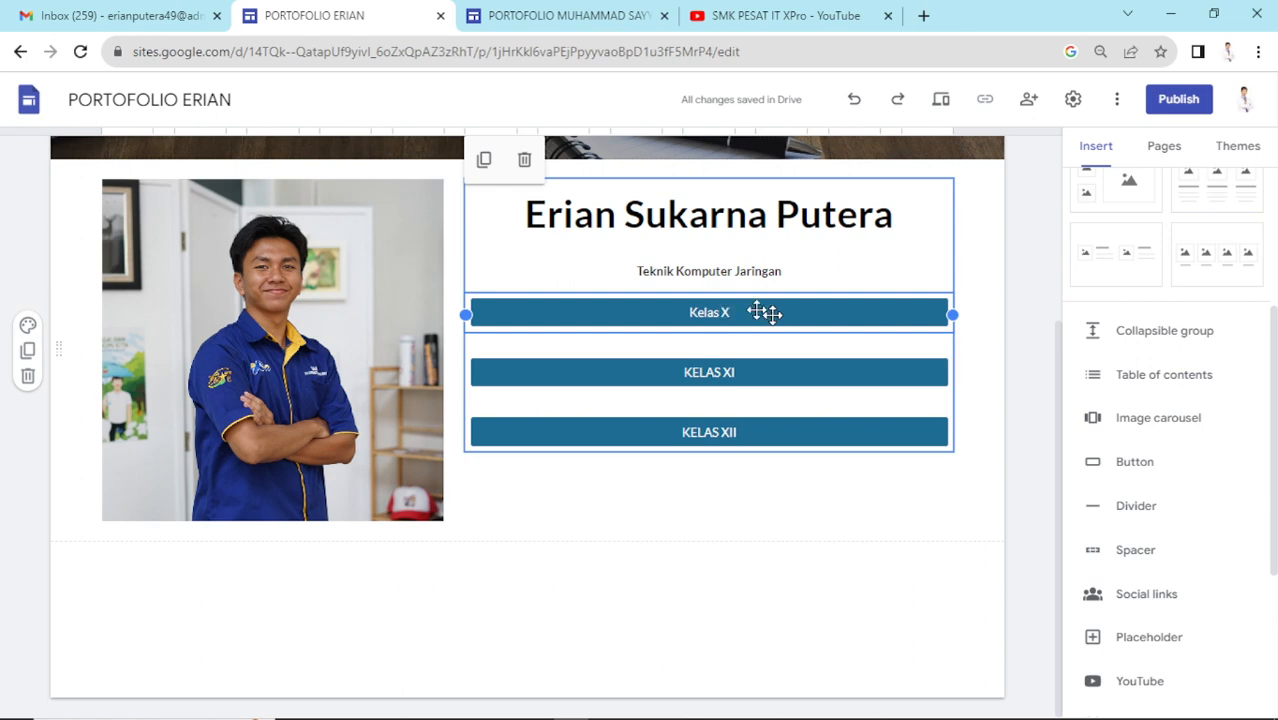
scroll(722, 493, up, 2)
click(722, 493)
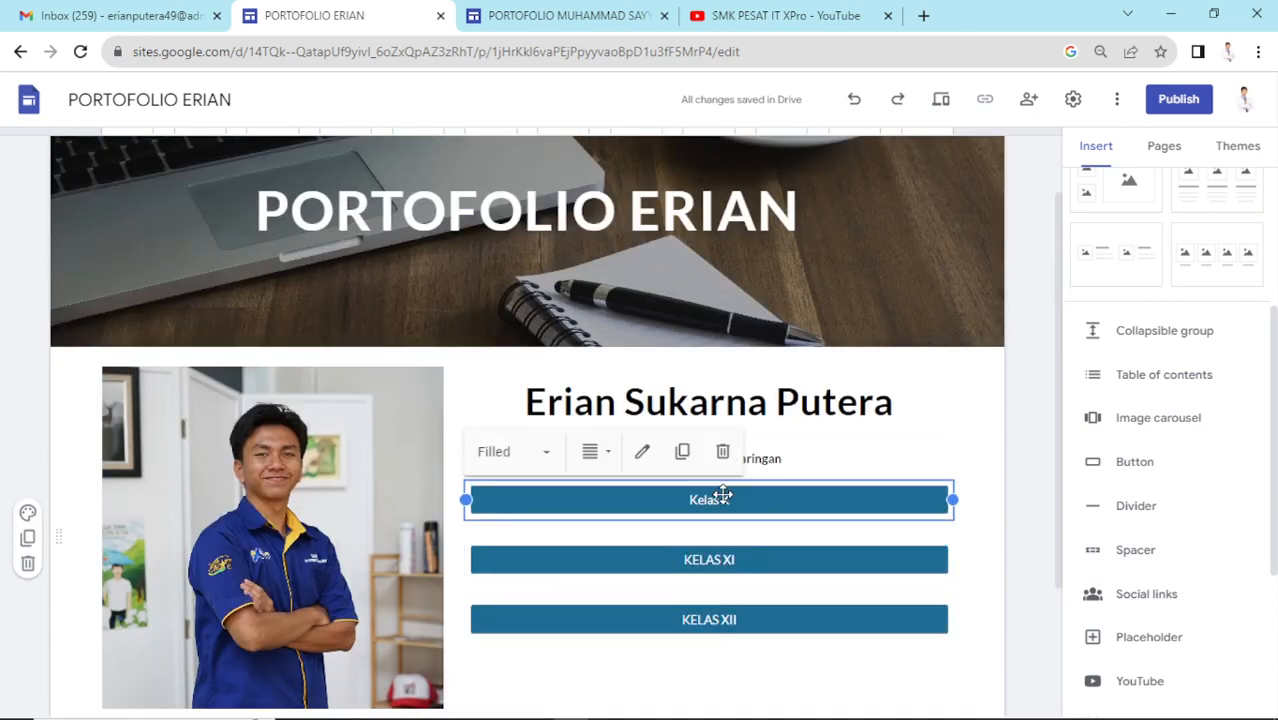
click(640, 451)
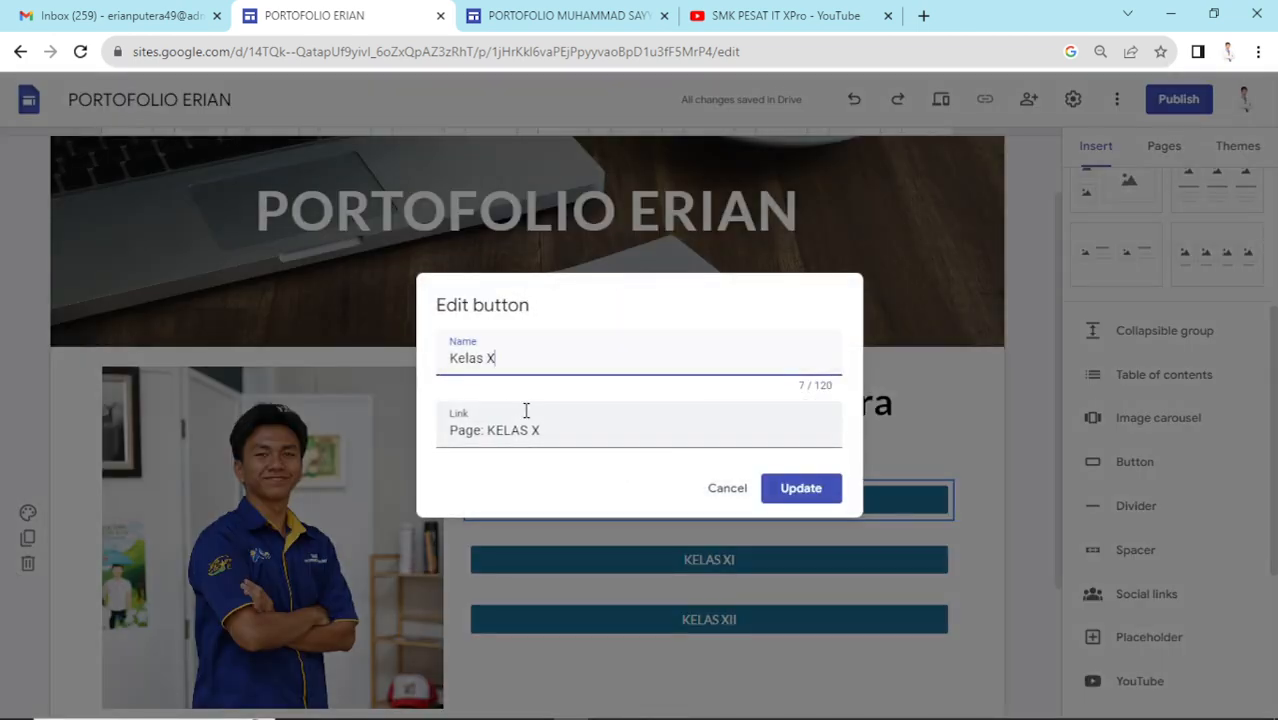
drag(510, 362, 421, 368)
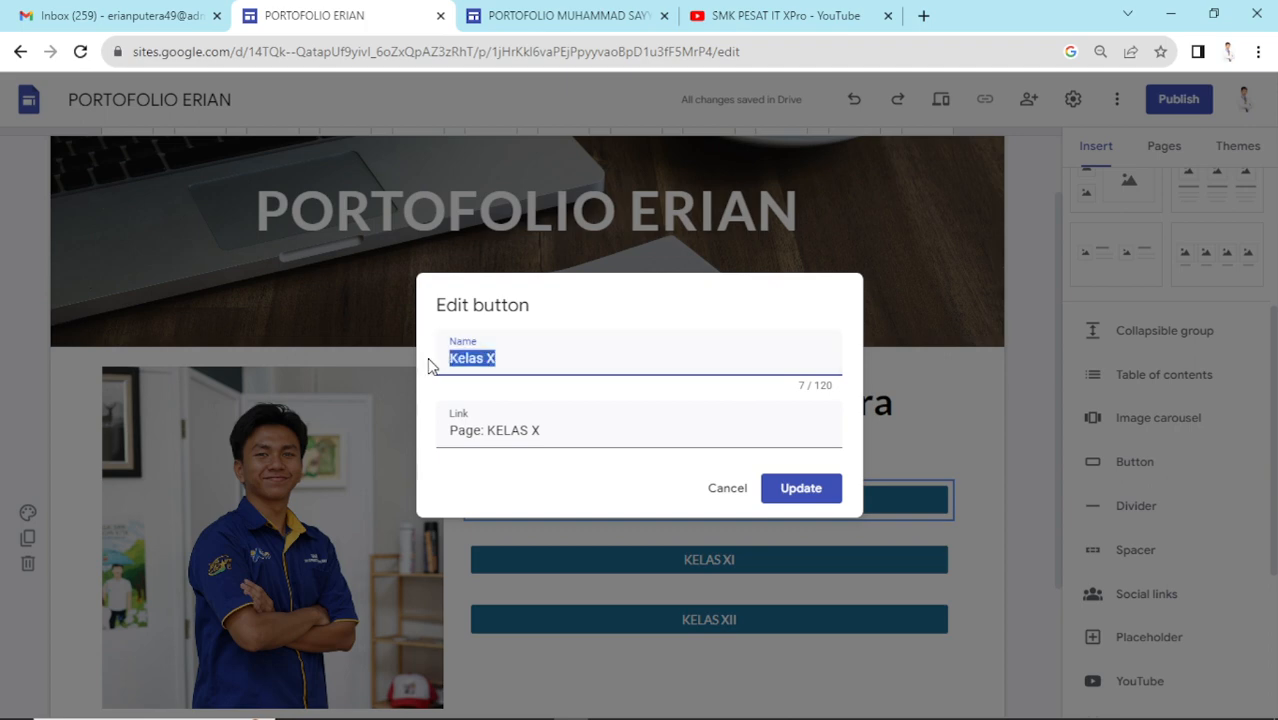
text(KELAS)
key(Return)
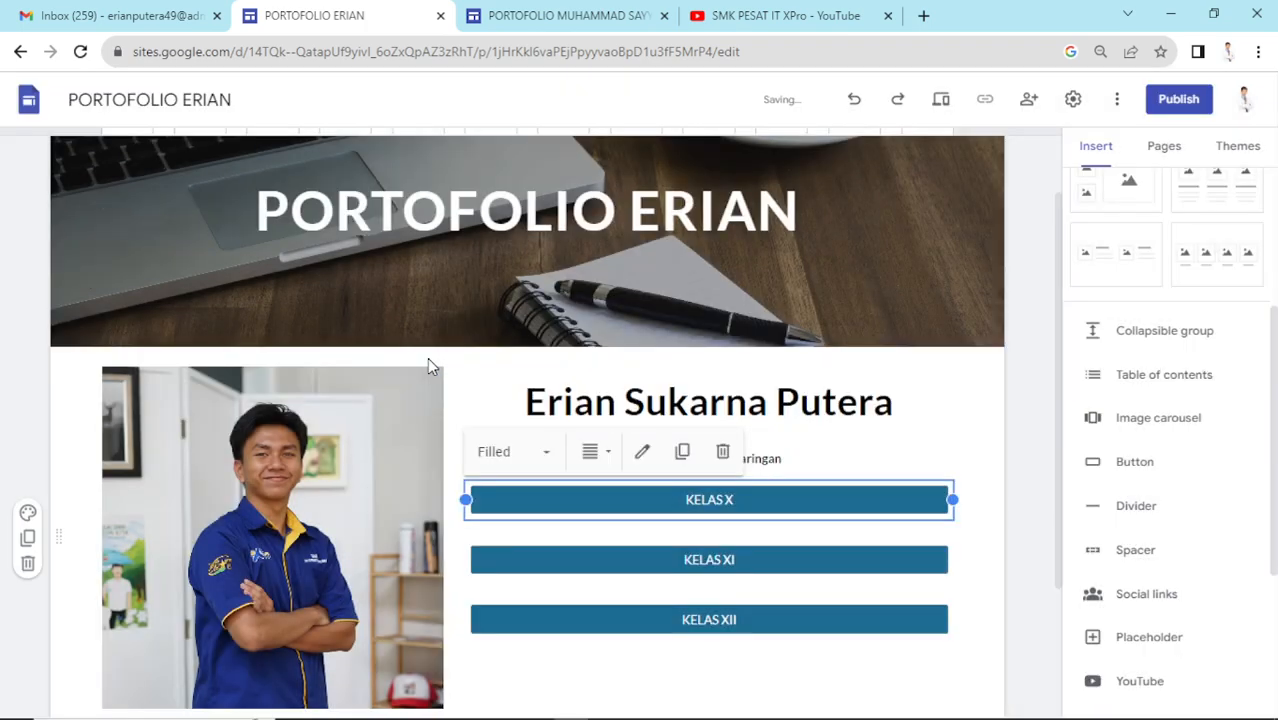
click(1003, 497)
scroll(1000, 495, down, 2)
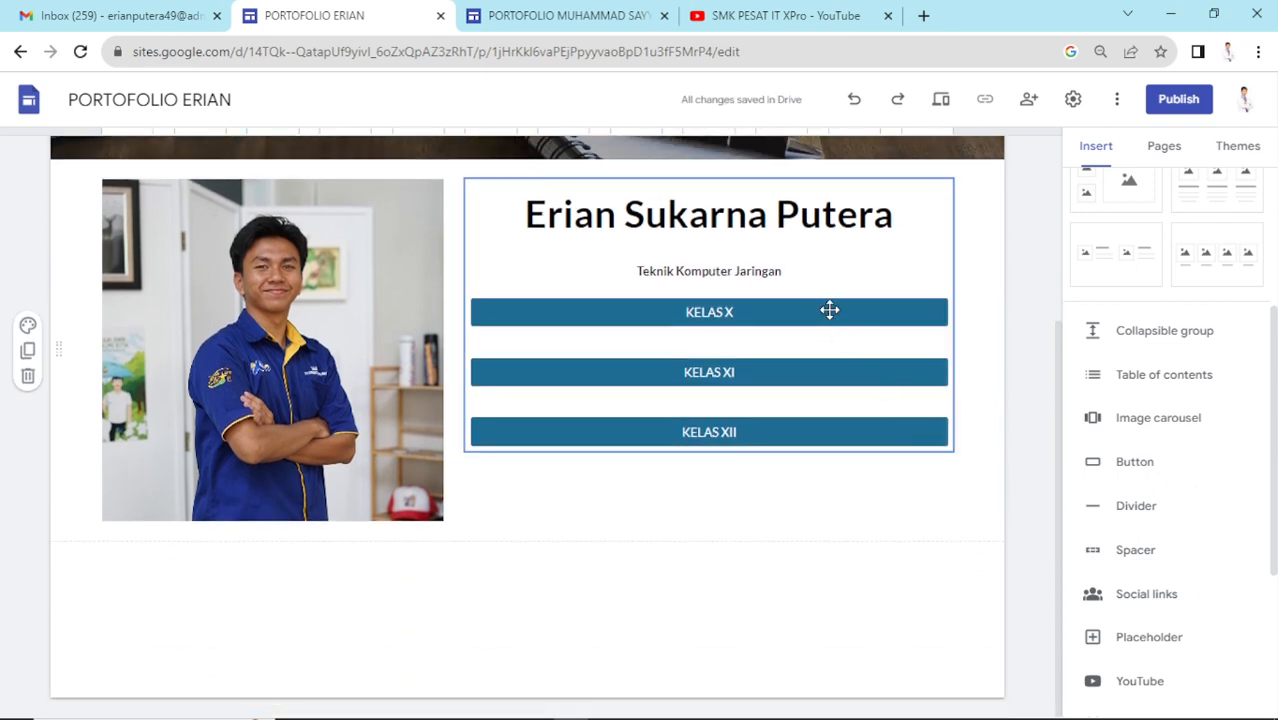
click(815, 312)
scroll(810, 322, up, 1)
click(818, 403)
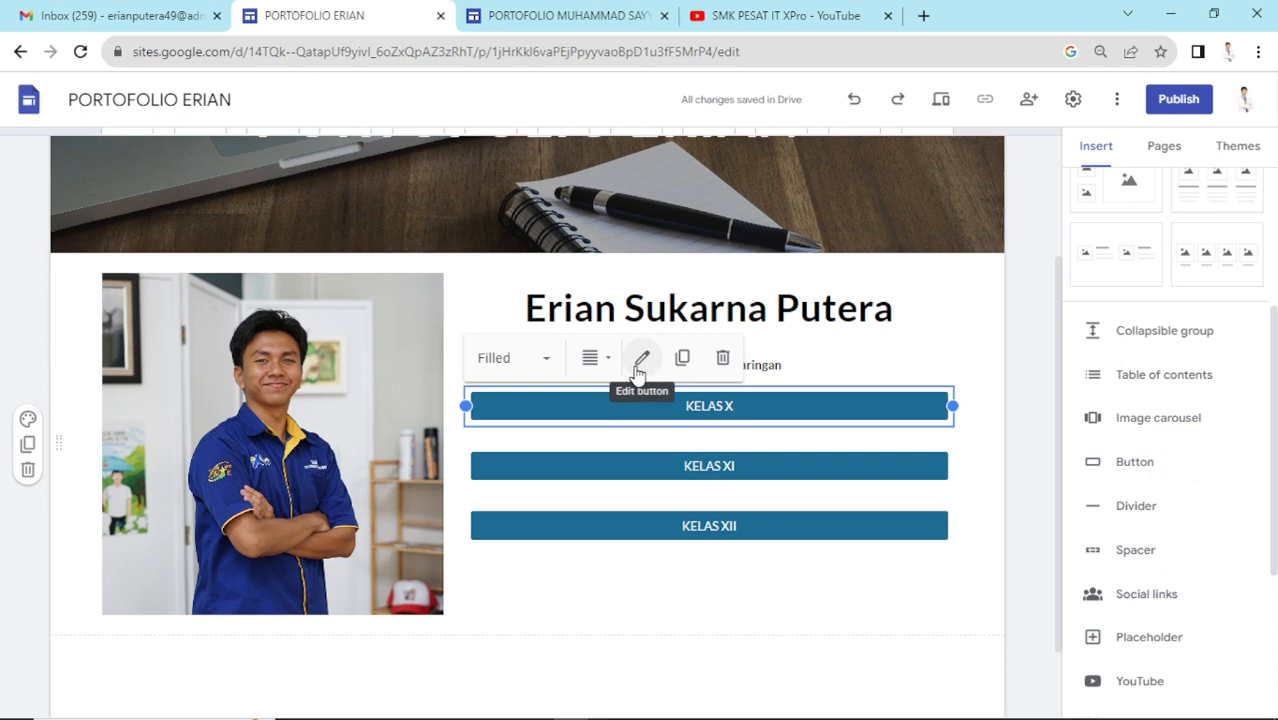
click(1240, 150)
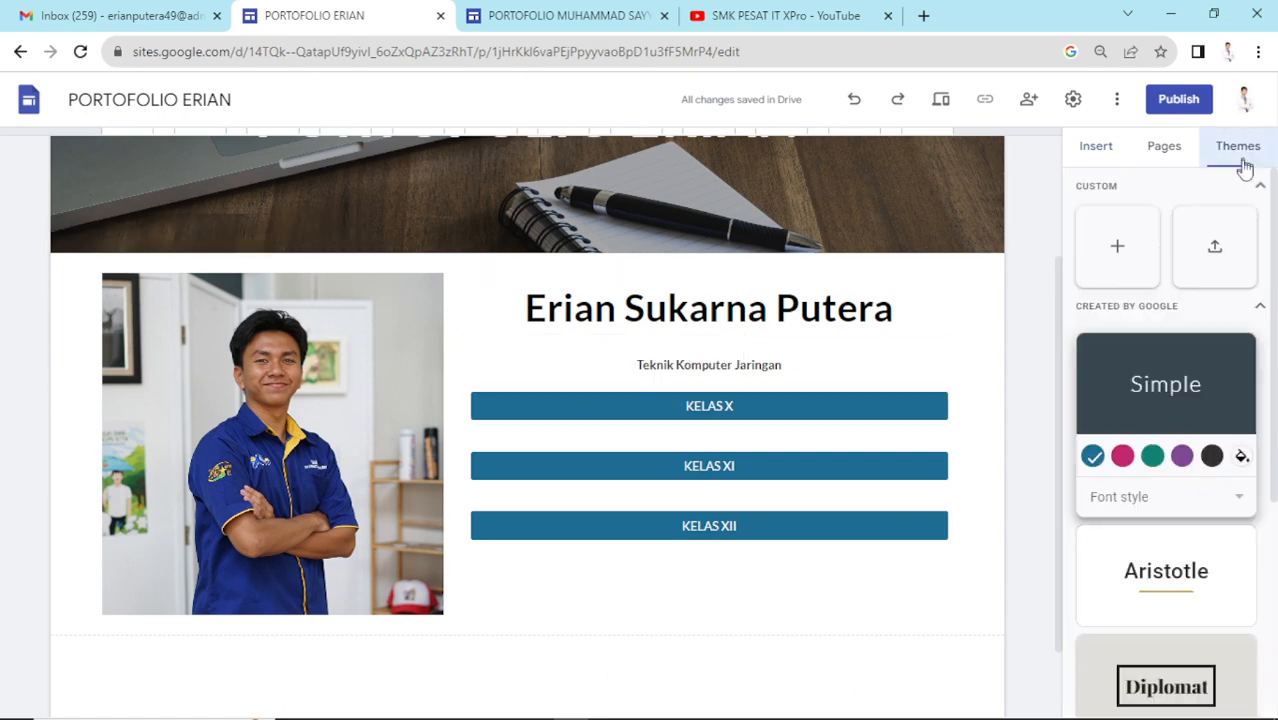
click(1183, 457)
click(1212, 457)
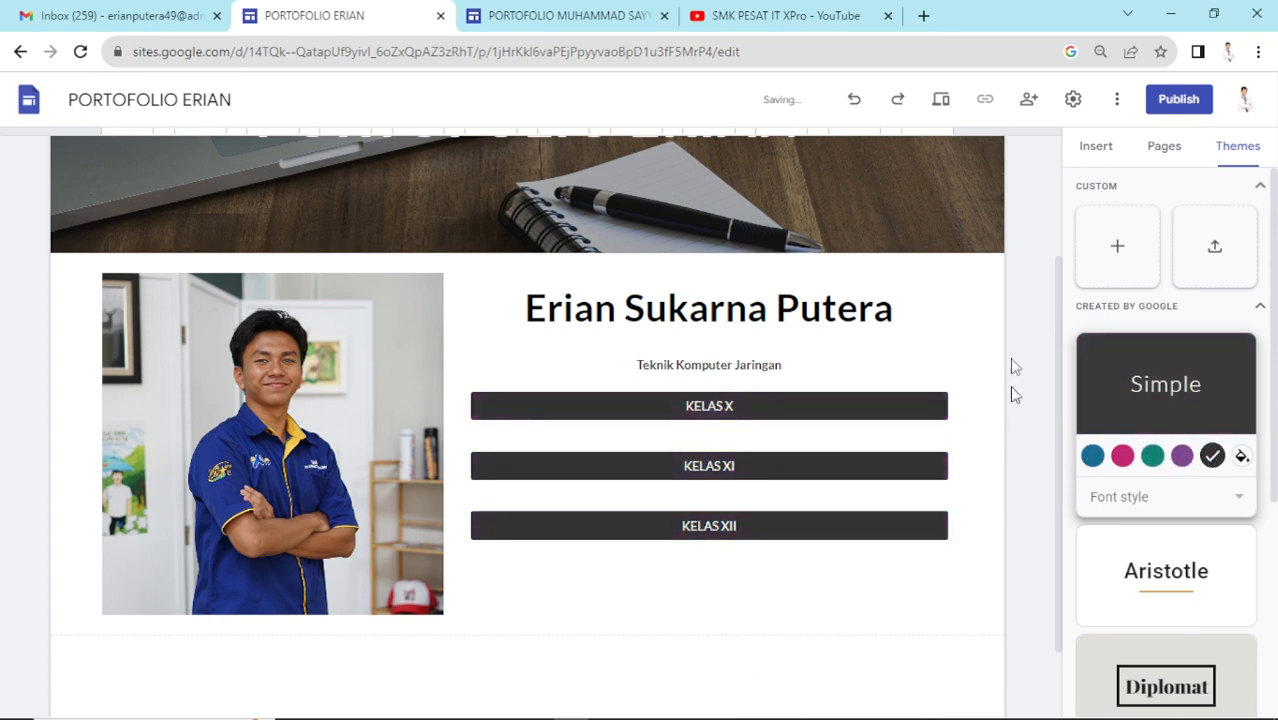
click(1090, 148)
scroll(940, 398, up, 2)
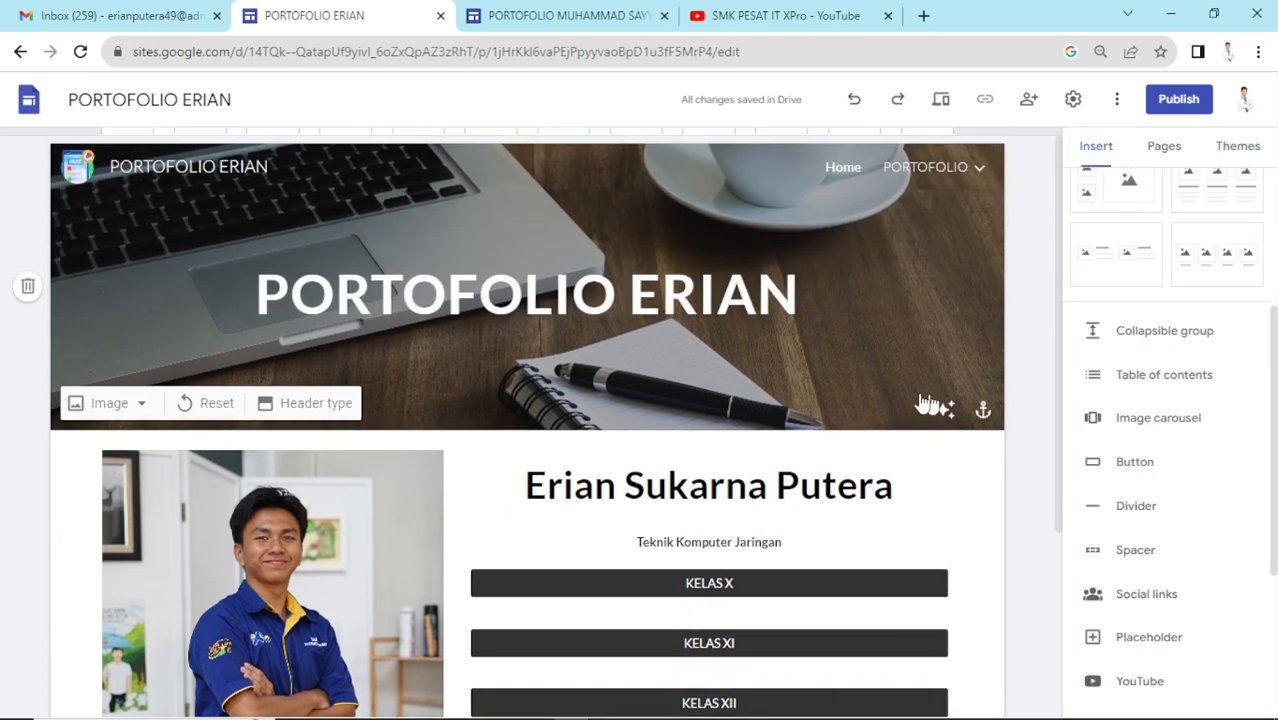
scroll(830, 450, down, 2)
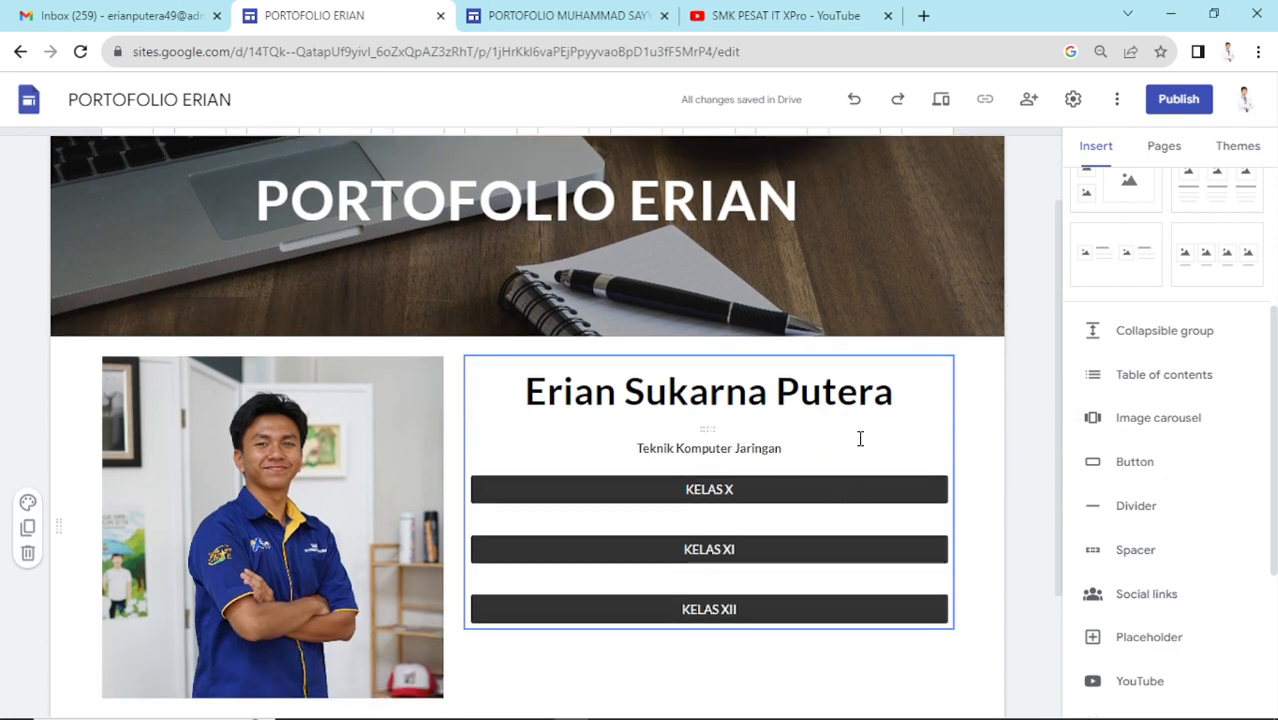
scroll(787, 417, down, 4)
scroll(810, 440, up, 6)
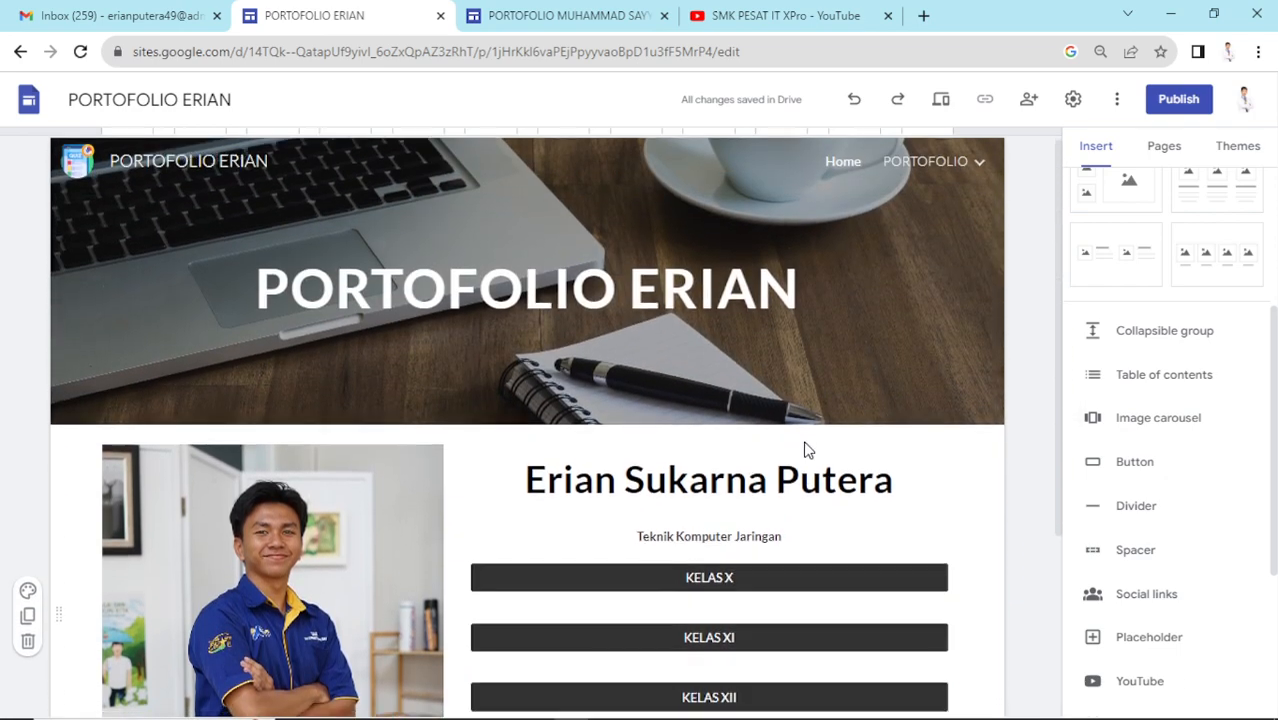
scroll(808, 450, down, 6)
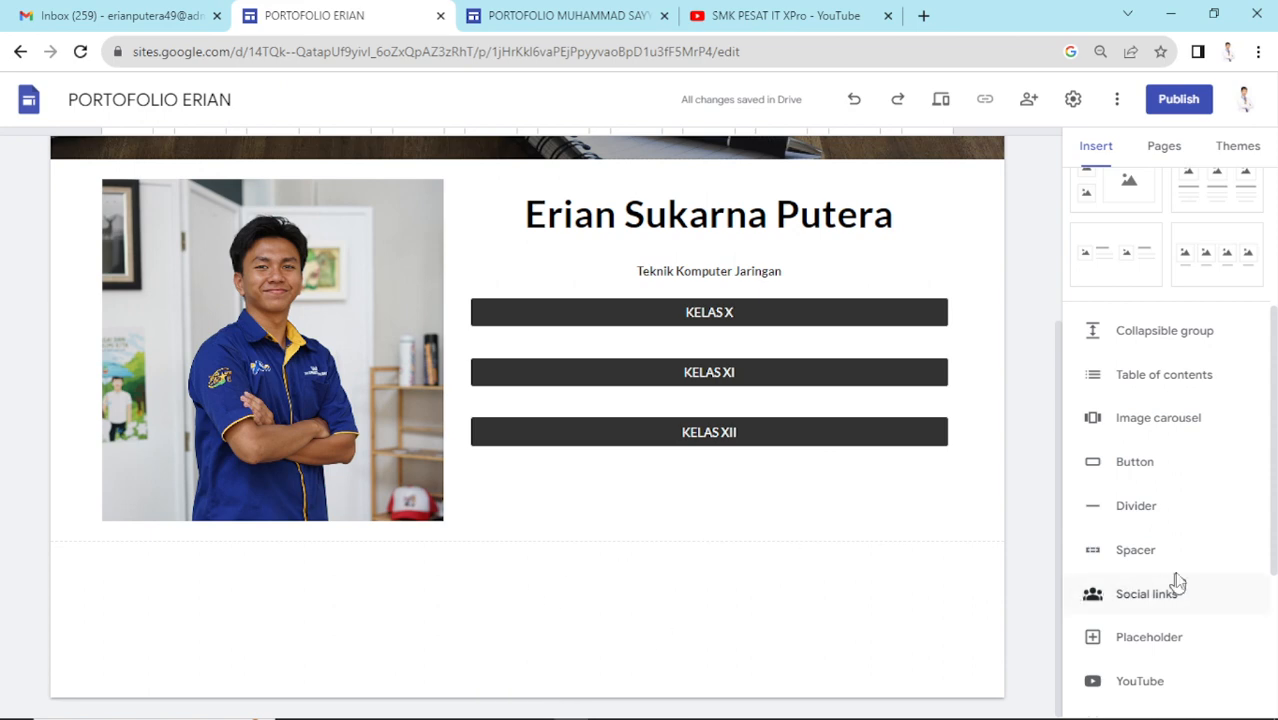
click(1196, 594)
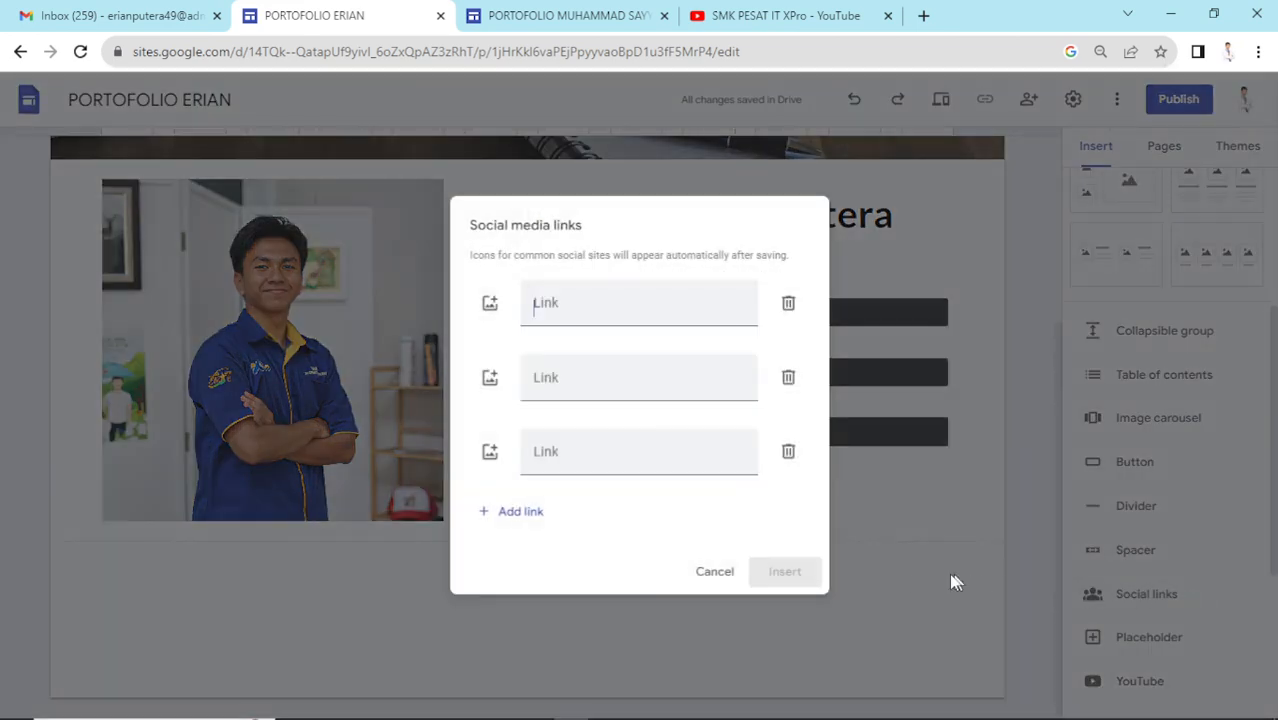
click(700, 573)
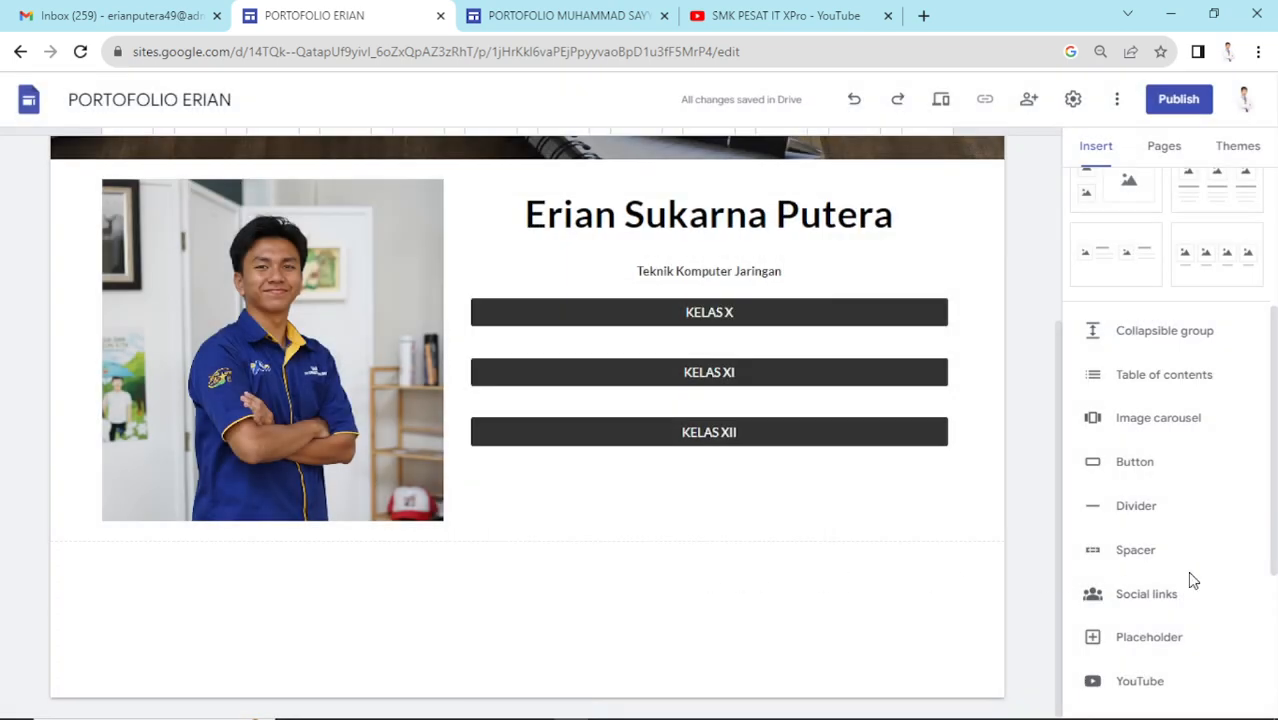
scroll(1187, 571, down, 2)
scroll(1187, 571, down, 2)
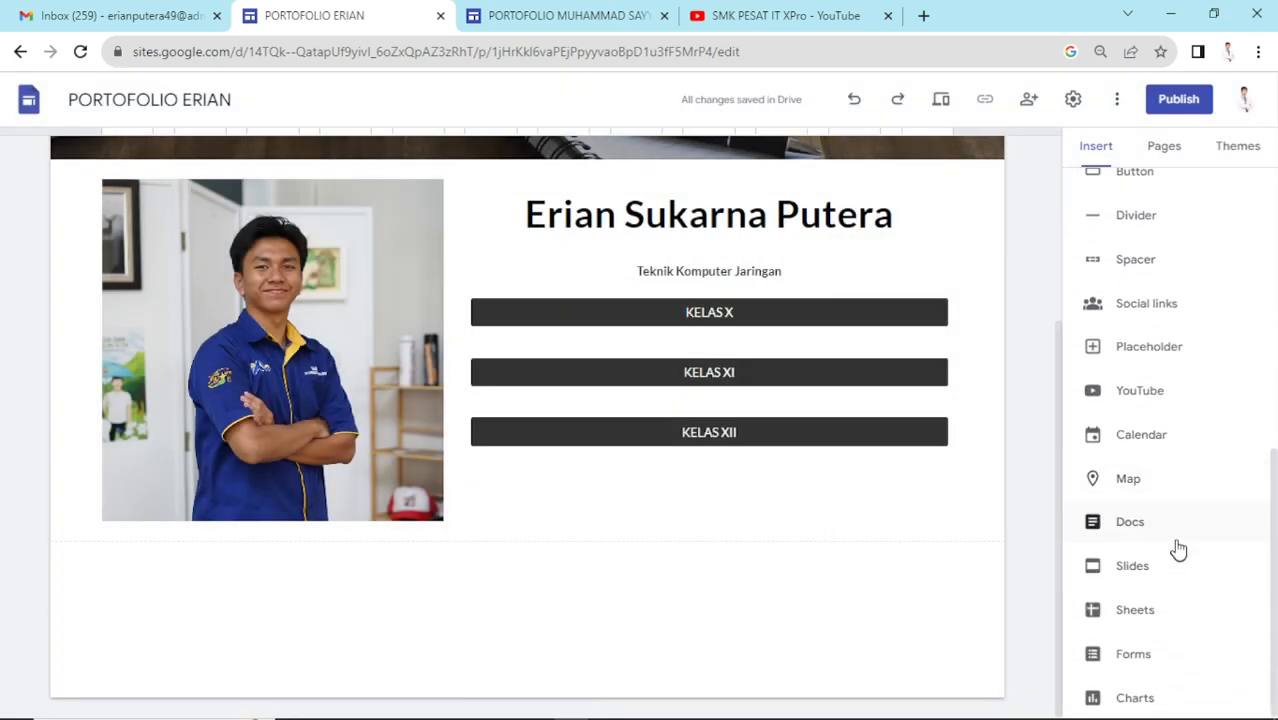
click(491, 693)
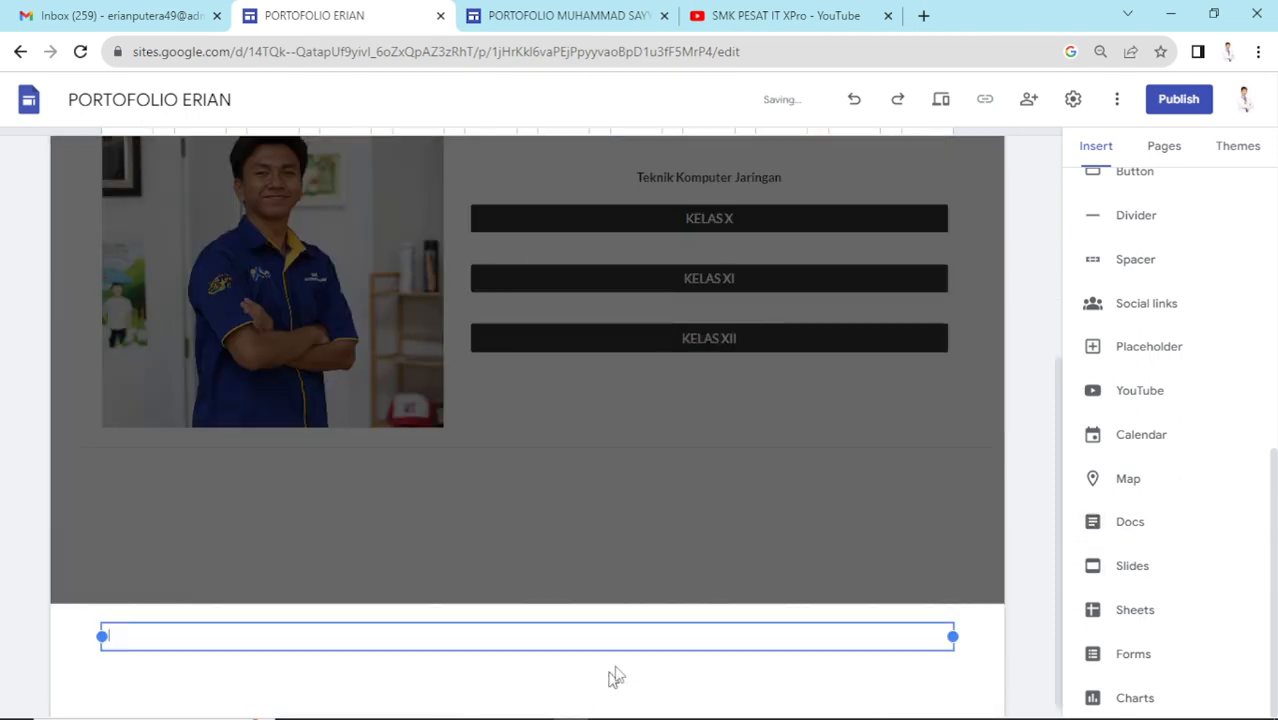
click(738, 598)
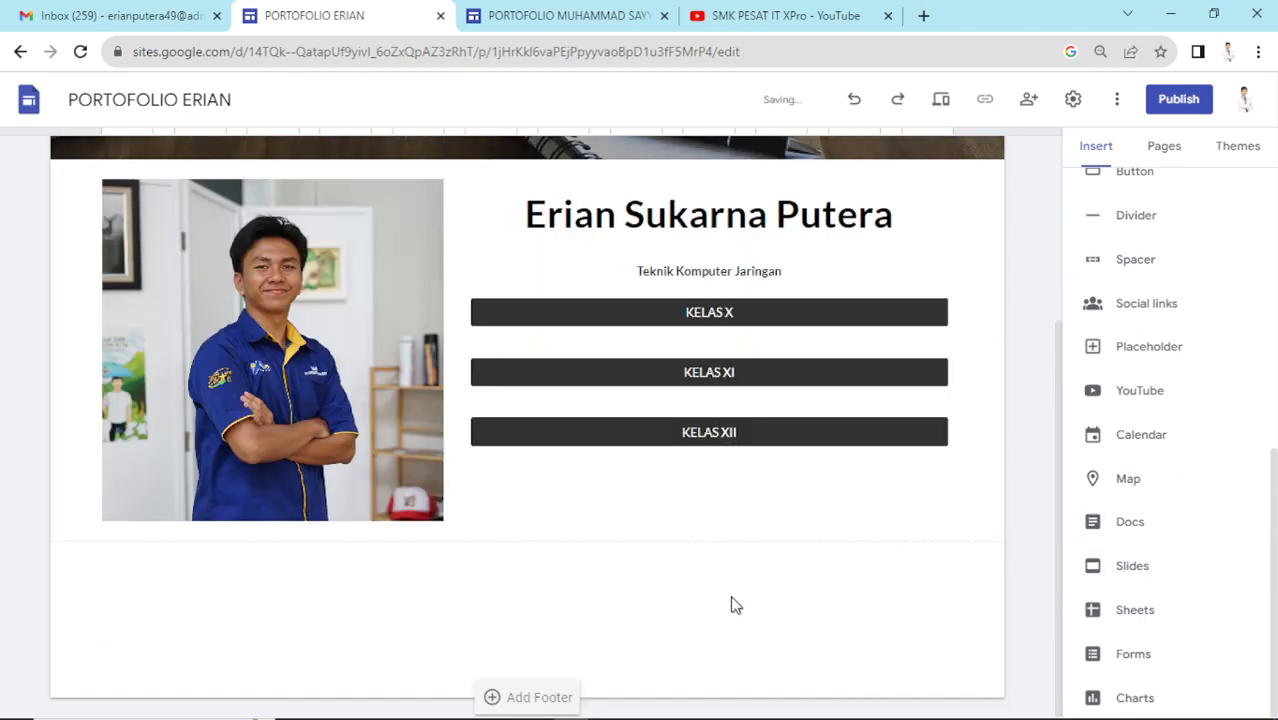
scroll(728, 560, up, 3)
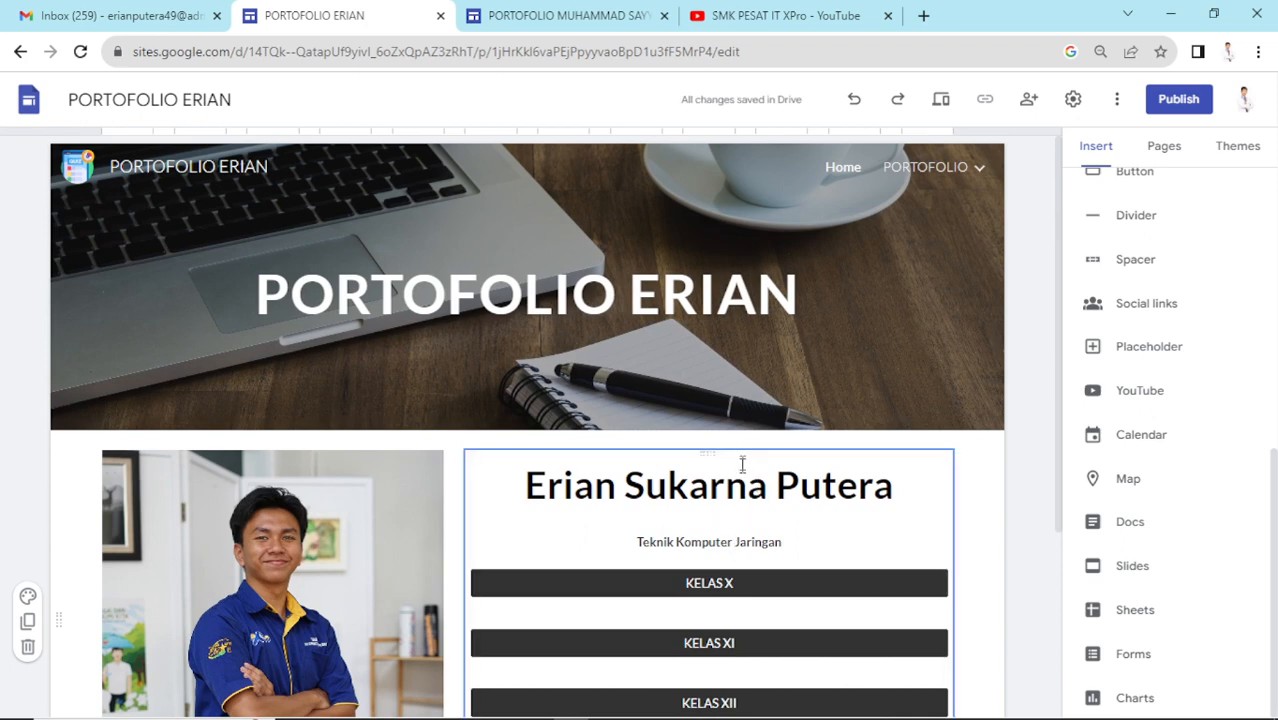
scroll(700, 480, down, 3)
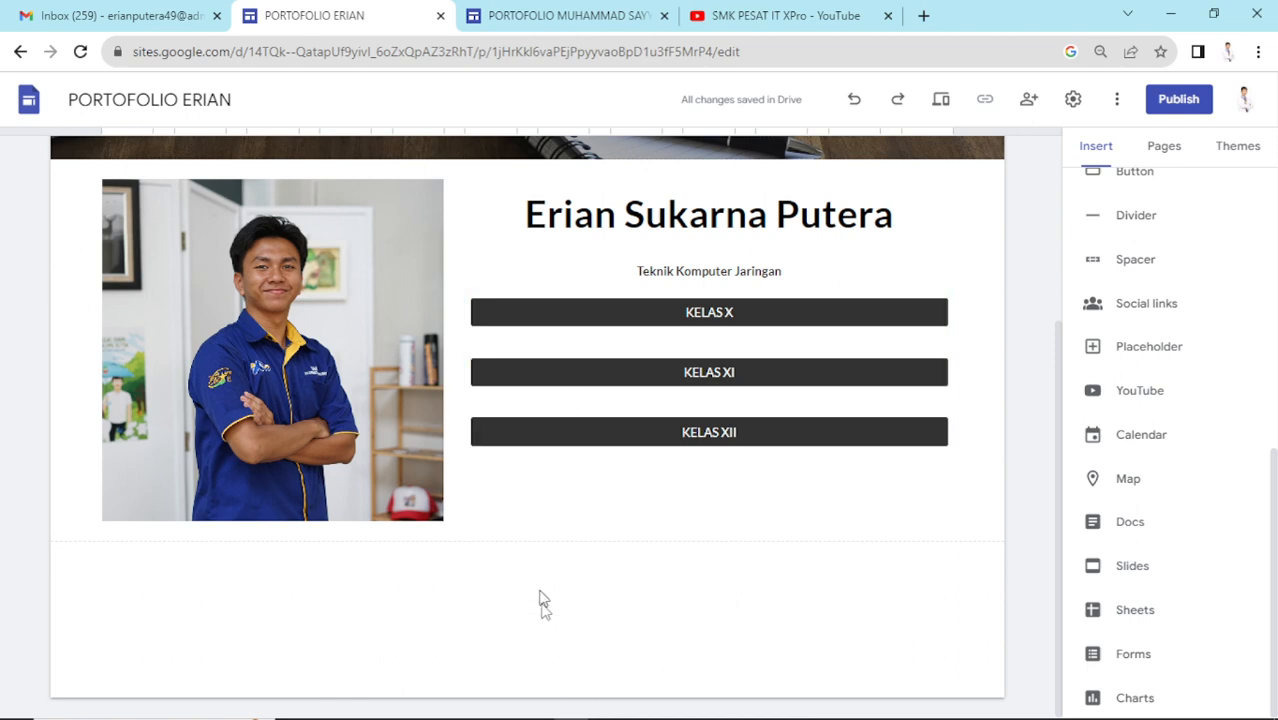
mouse_move(542, 680)
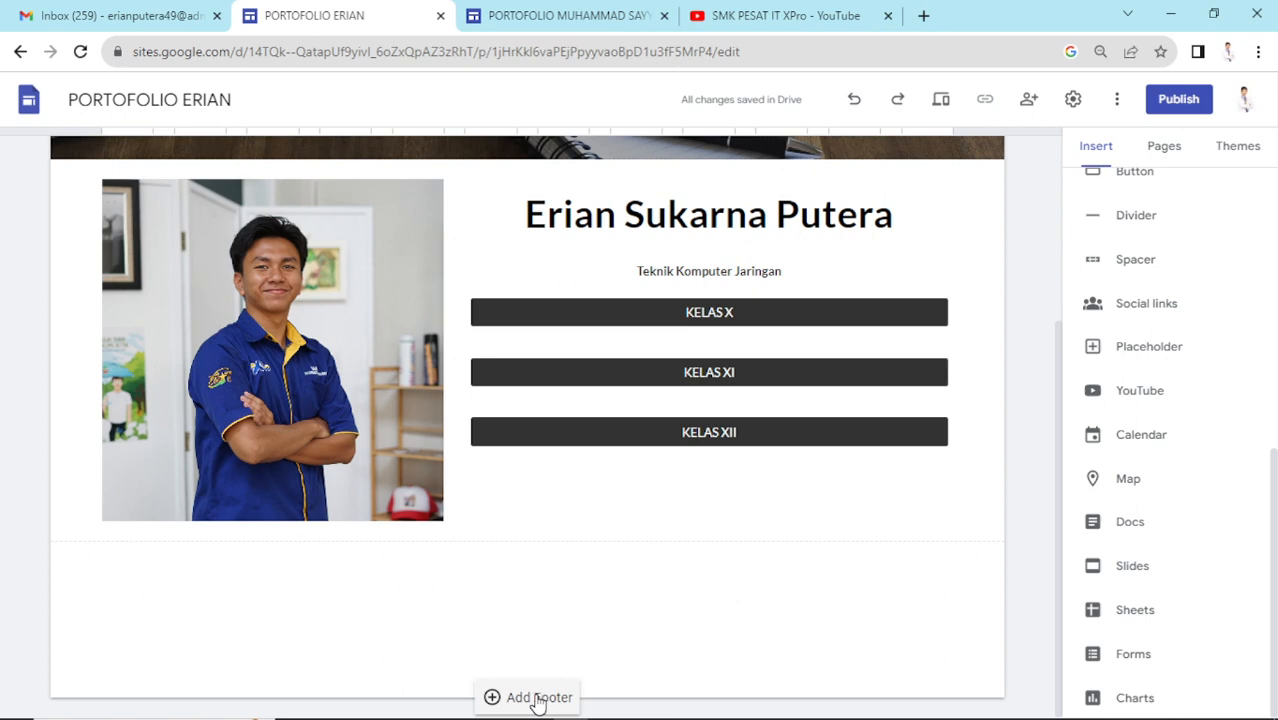
click(538, 700)
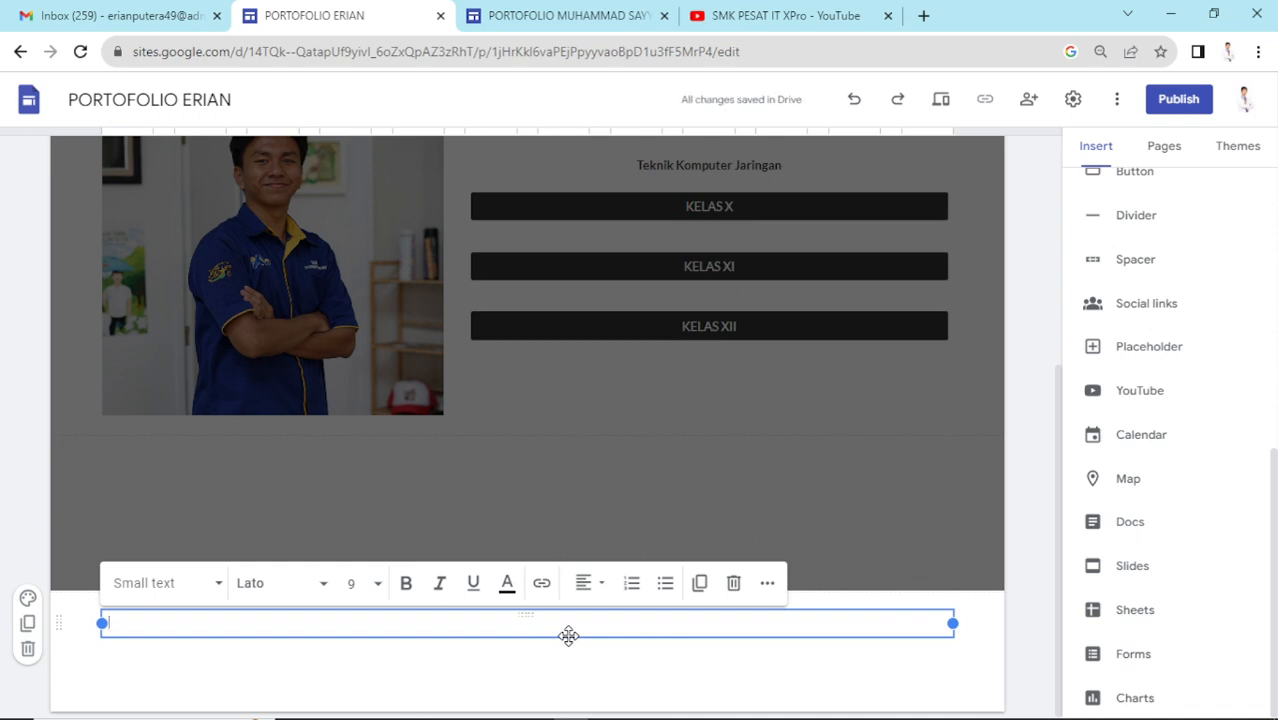
key(ctrl+z)
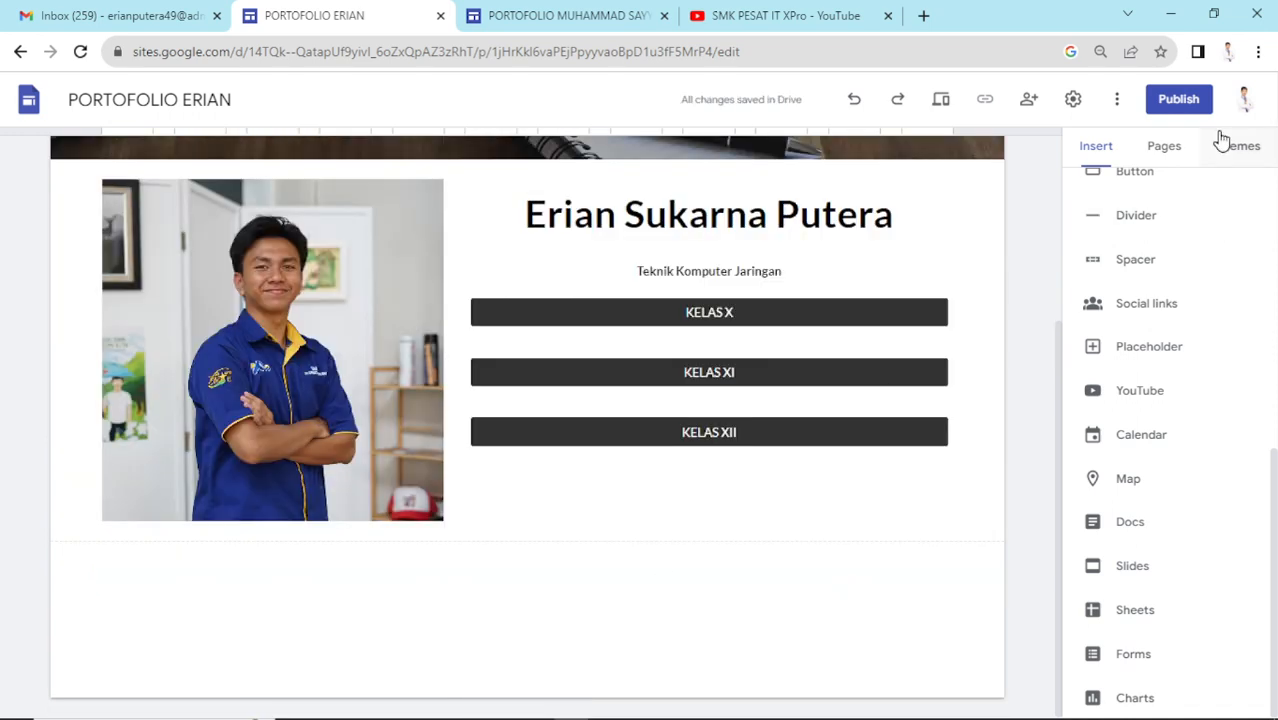
mouse_move(556, 668)
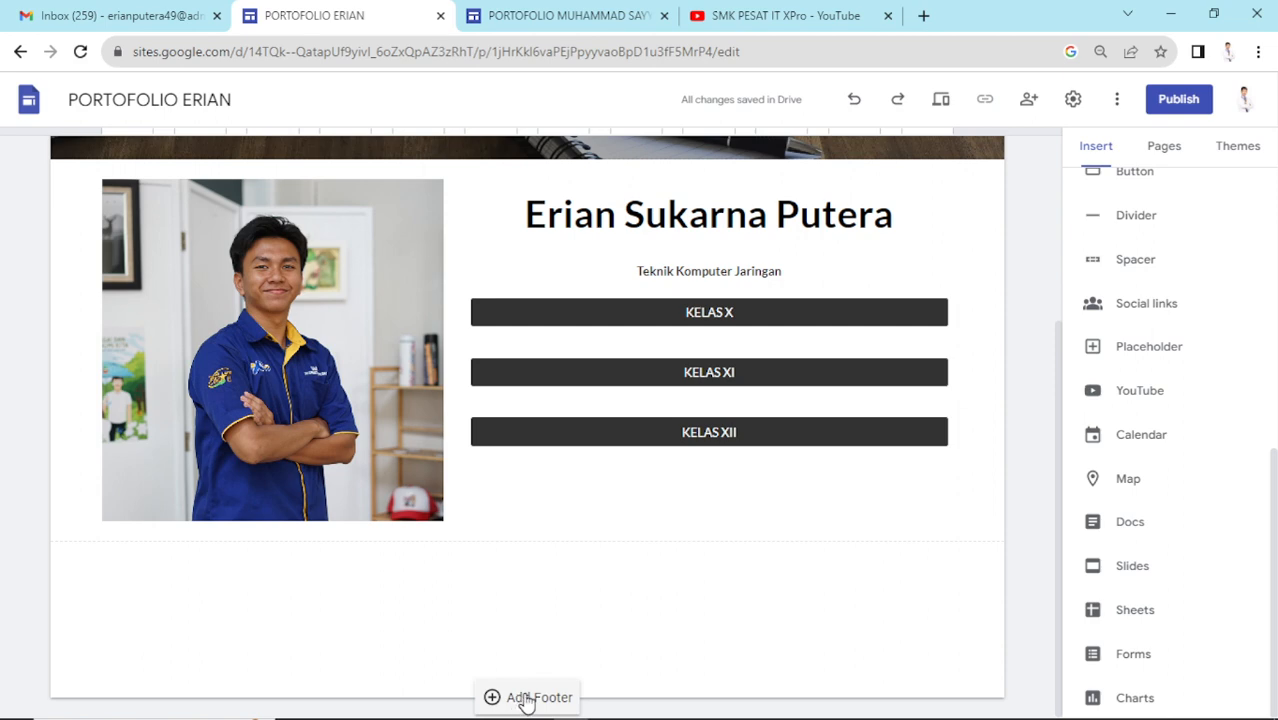
scroll(630, 563, up, 3)
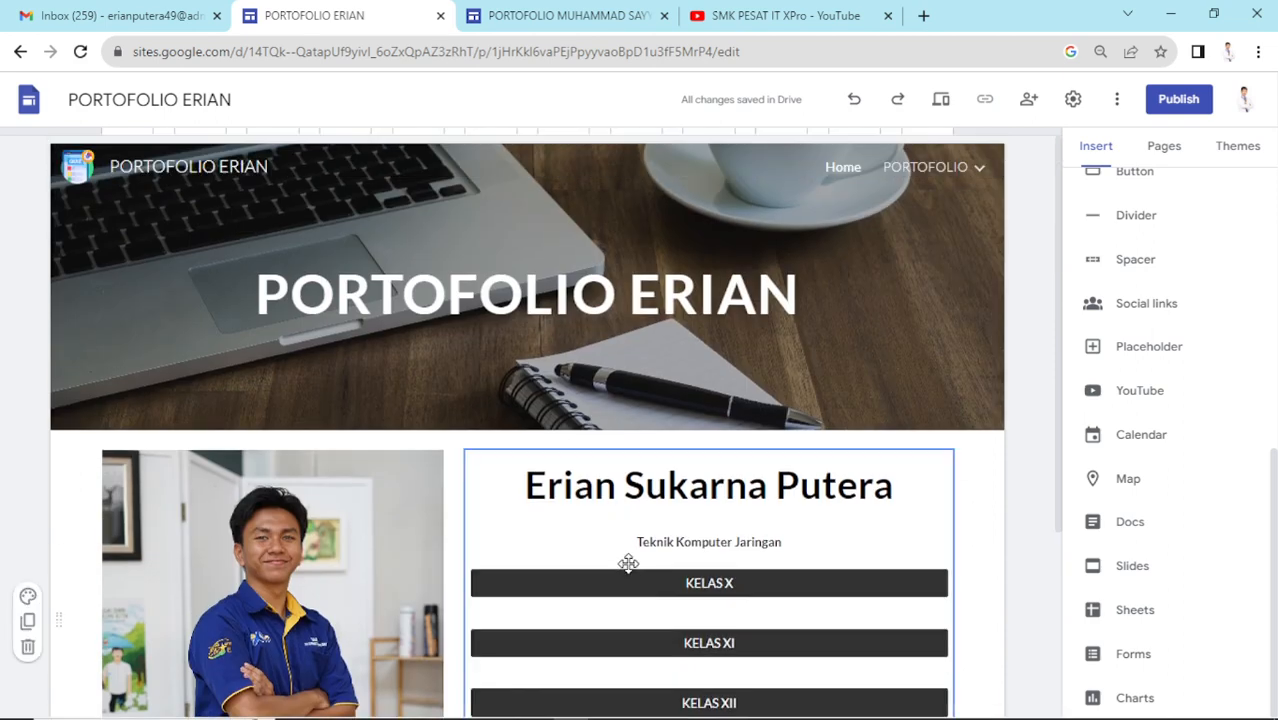
scroll(630, 563, down, 3)
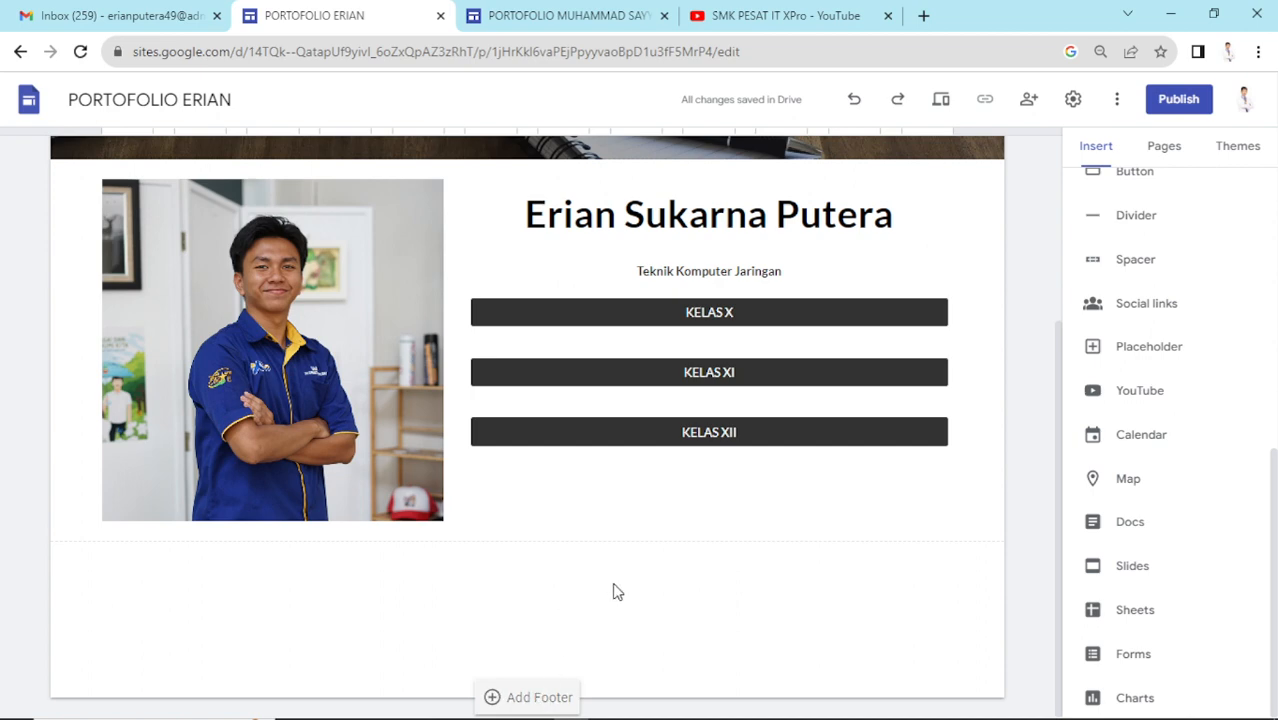
- Add a centered footer reading "Hubungi kami di" followed by the contact e-mail address
click(528, 697)
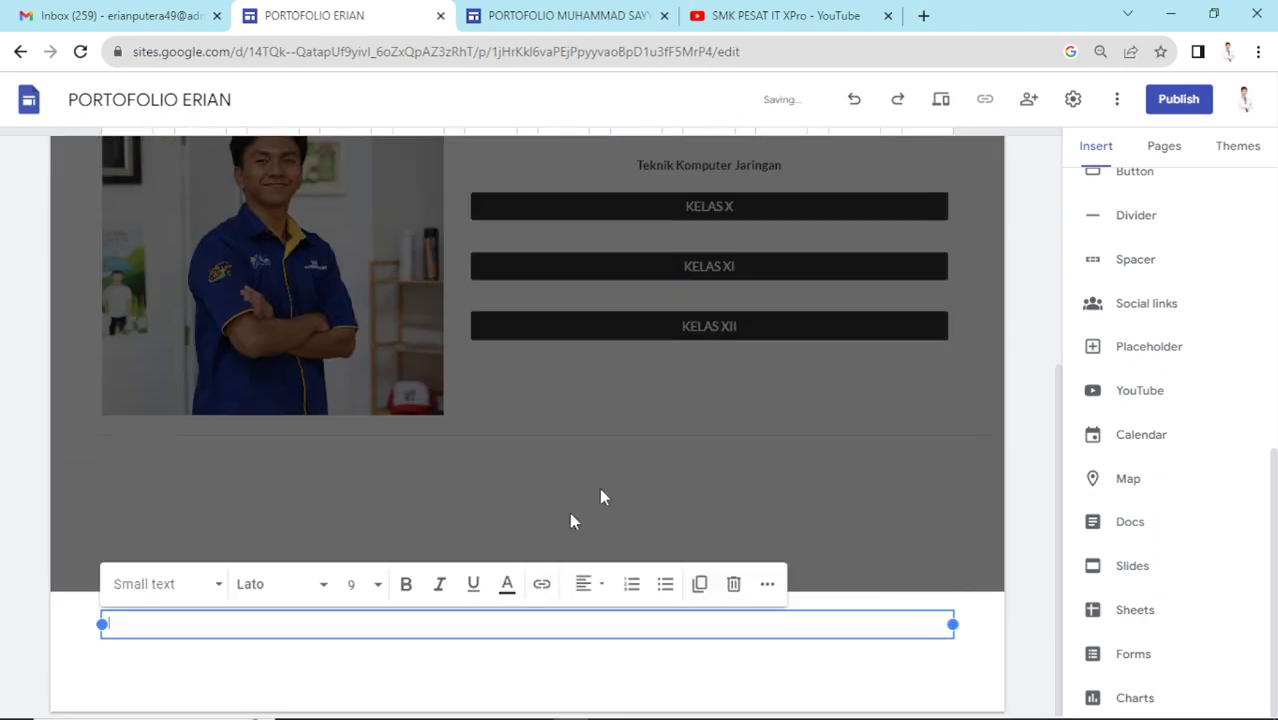
click(598, 585)
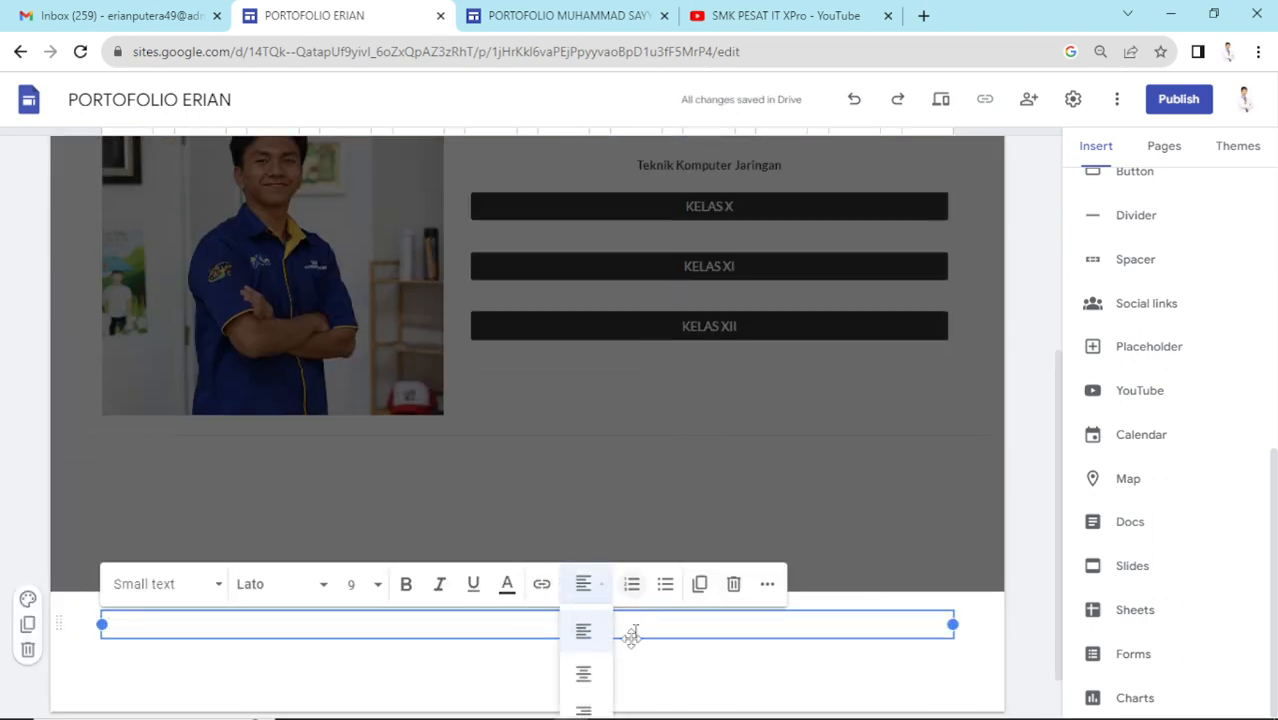
click(587, 674)
text(h)
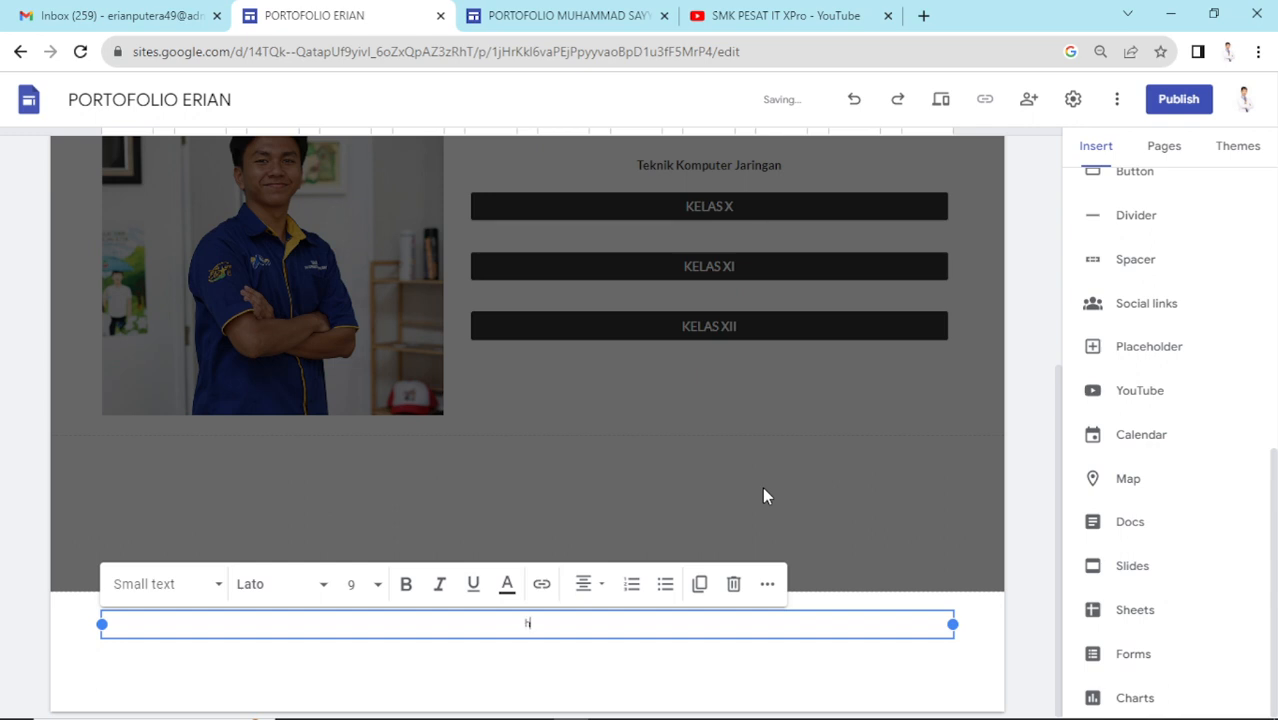
text(U)
text(ubungi kami)
text( di)
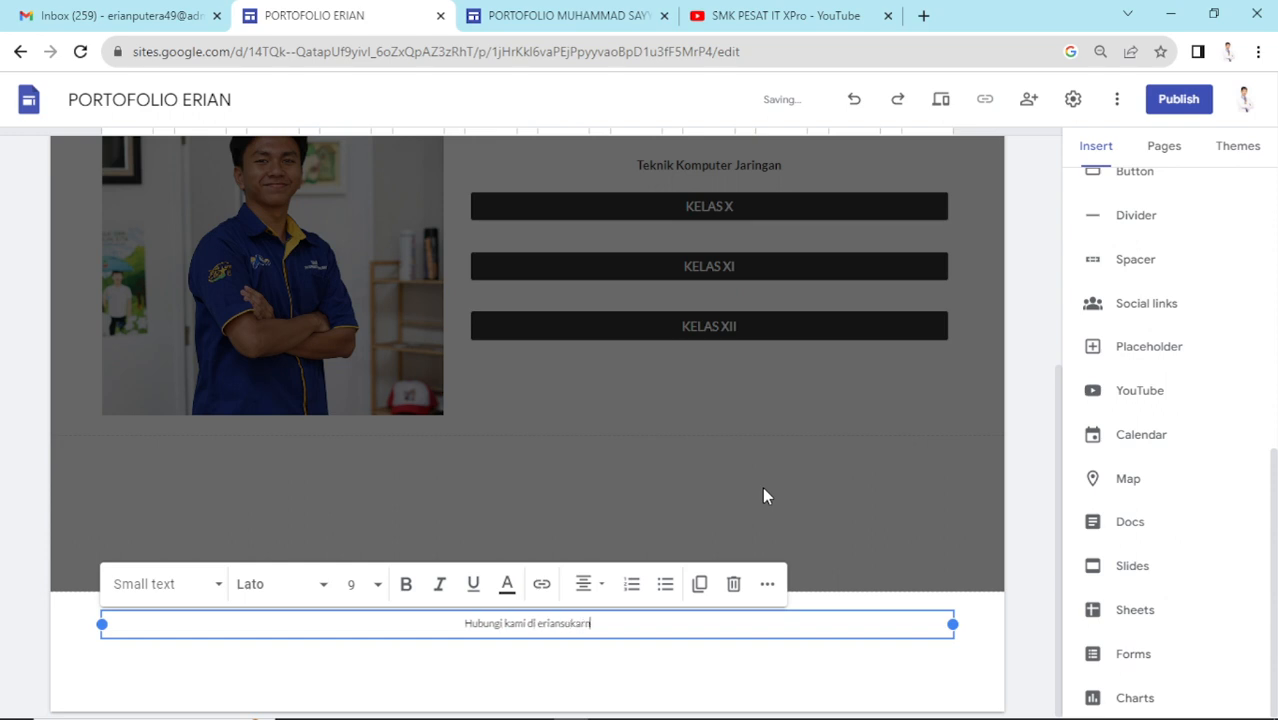
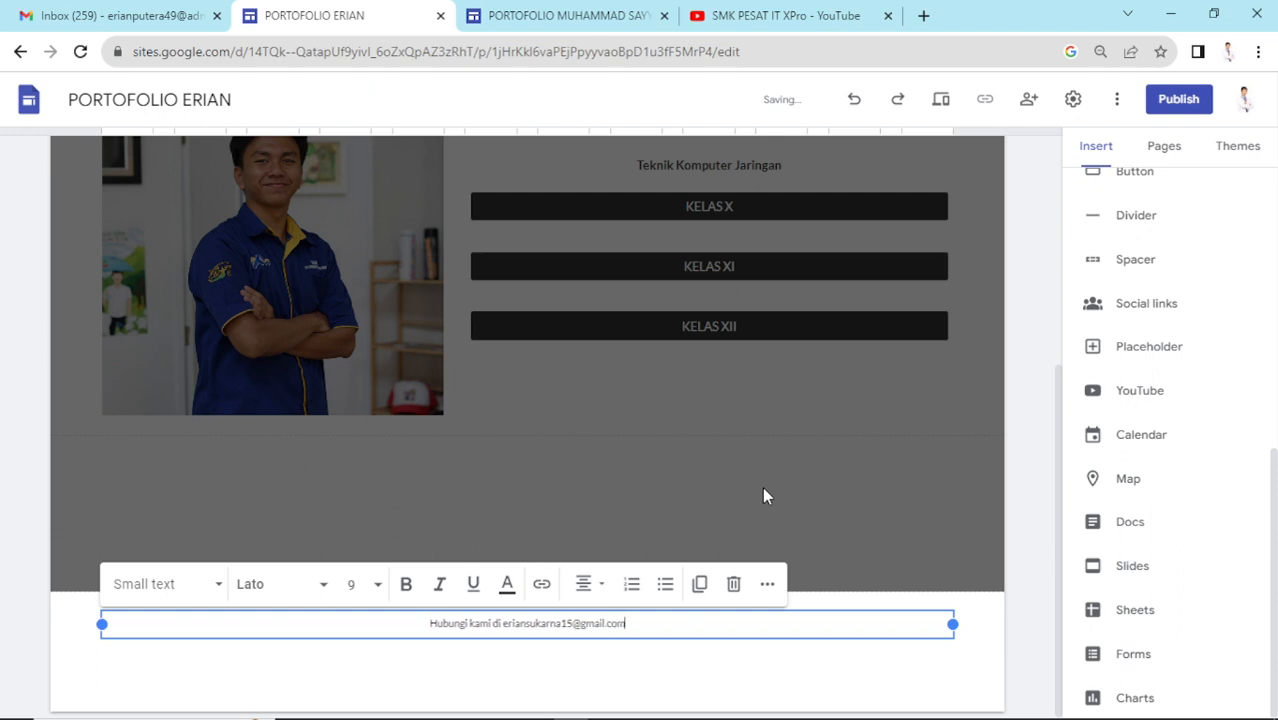
- Make all the footer text bold at font size 11
key(ctrl+a)
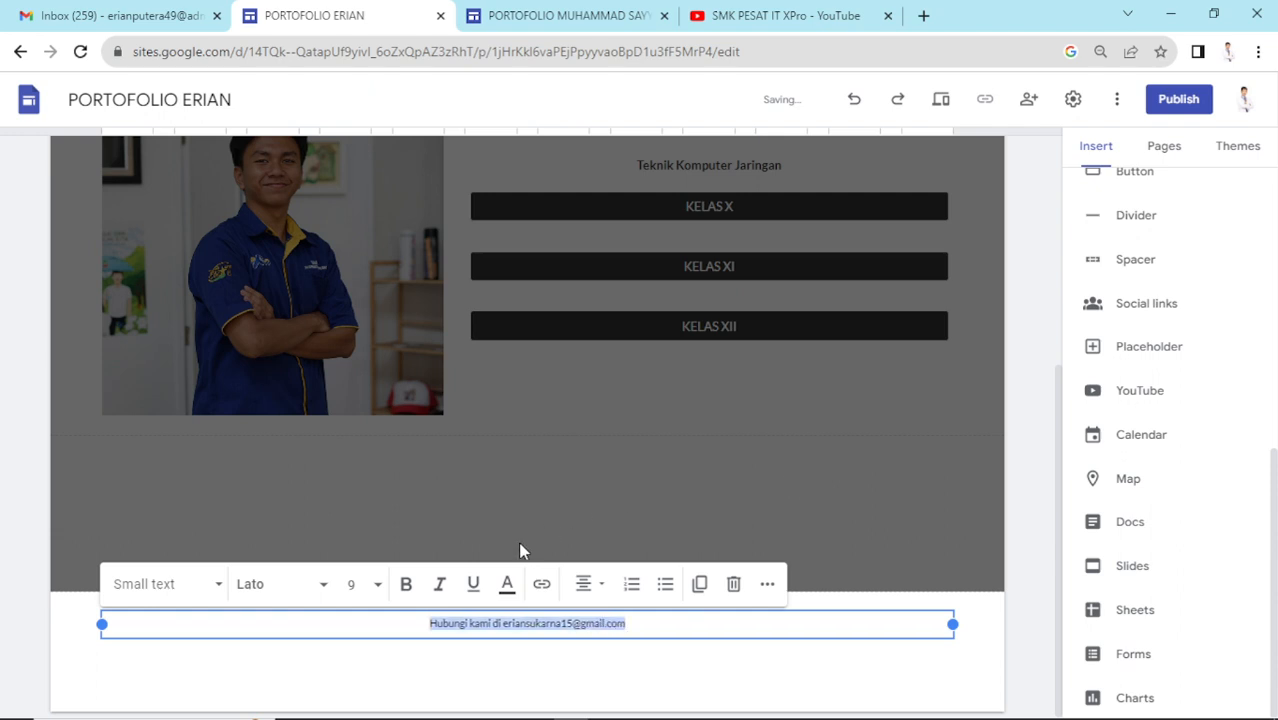
click(406, 584)
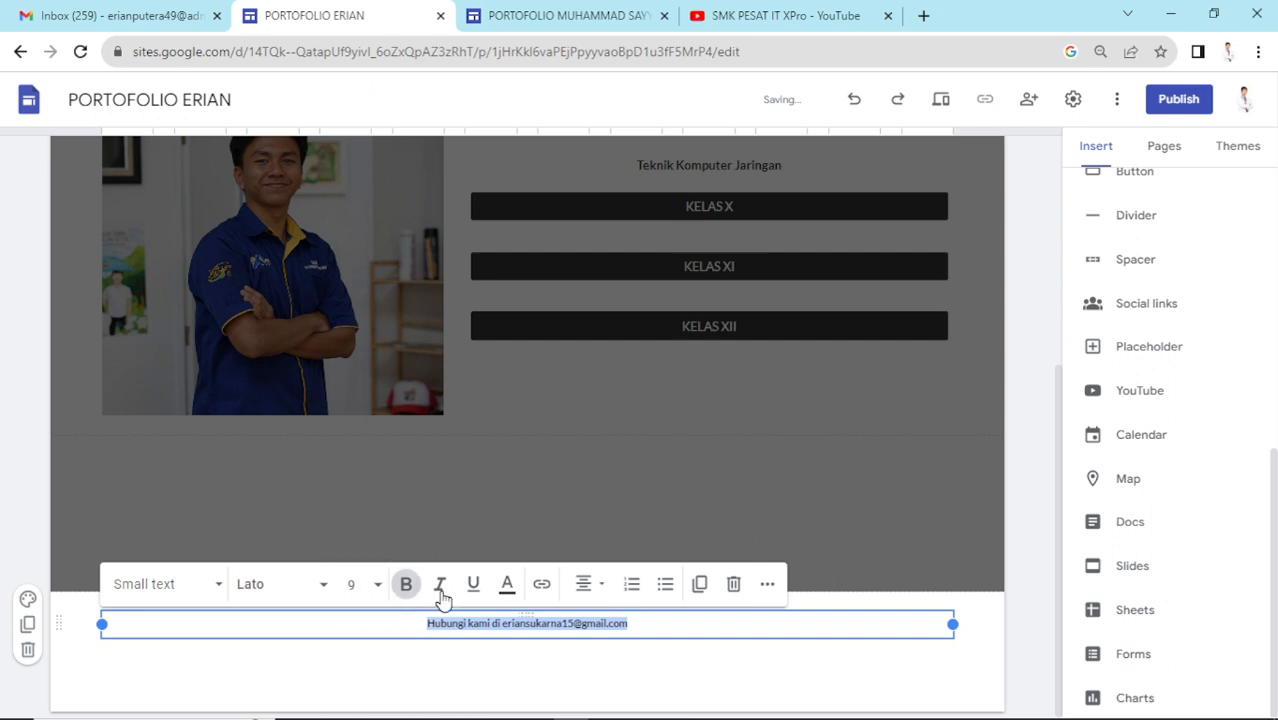
click(371, 590)
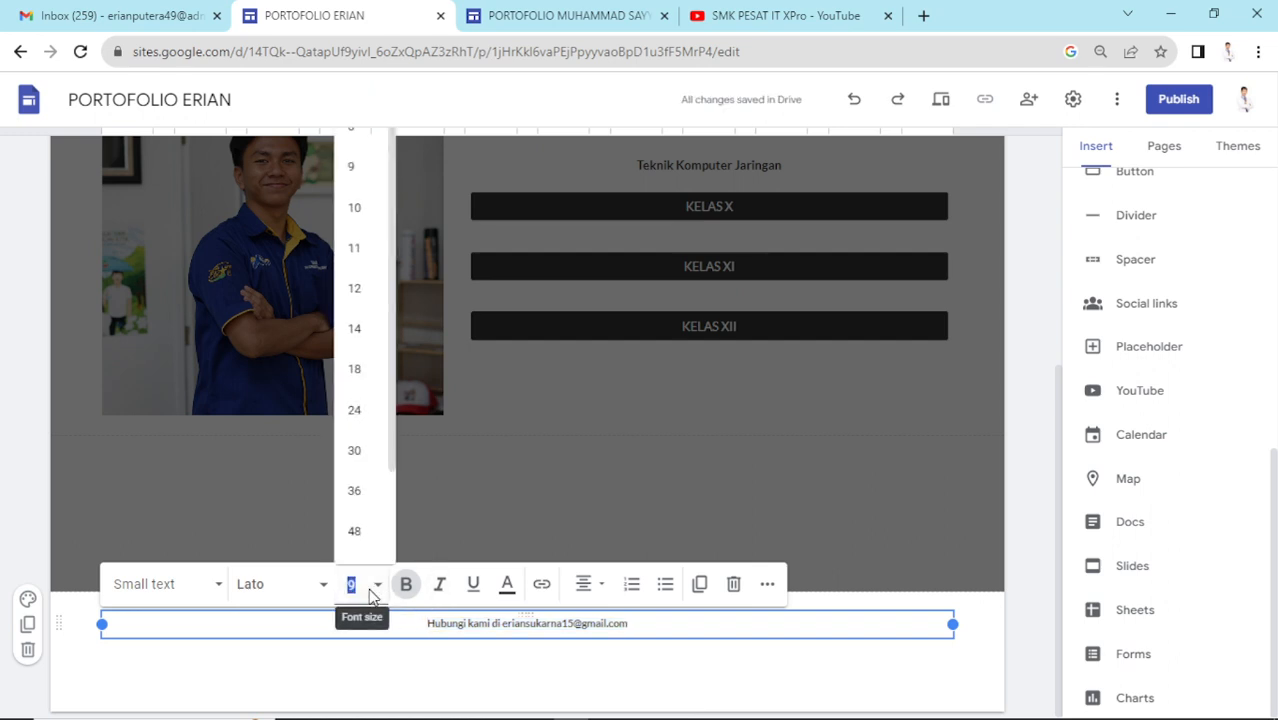
click(362, 247)
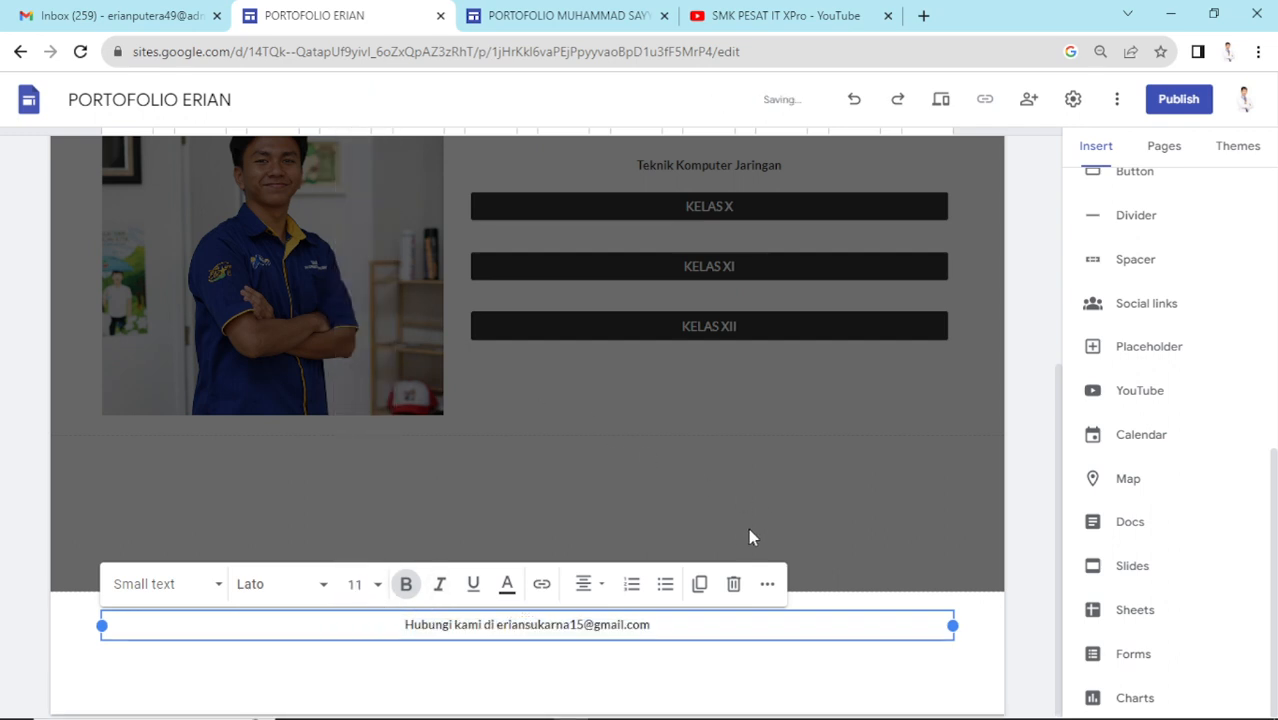
- Magnify the screen to inspect the finished footer
click(679, 627)
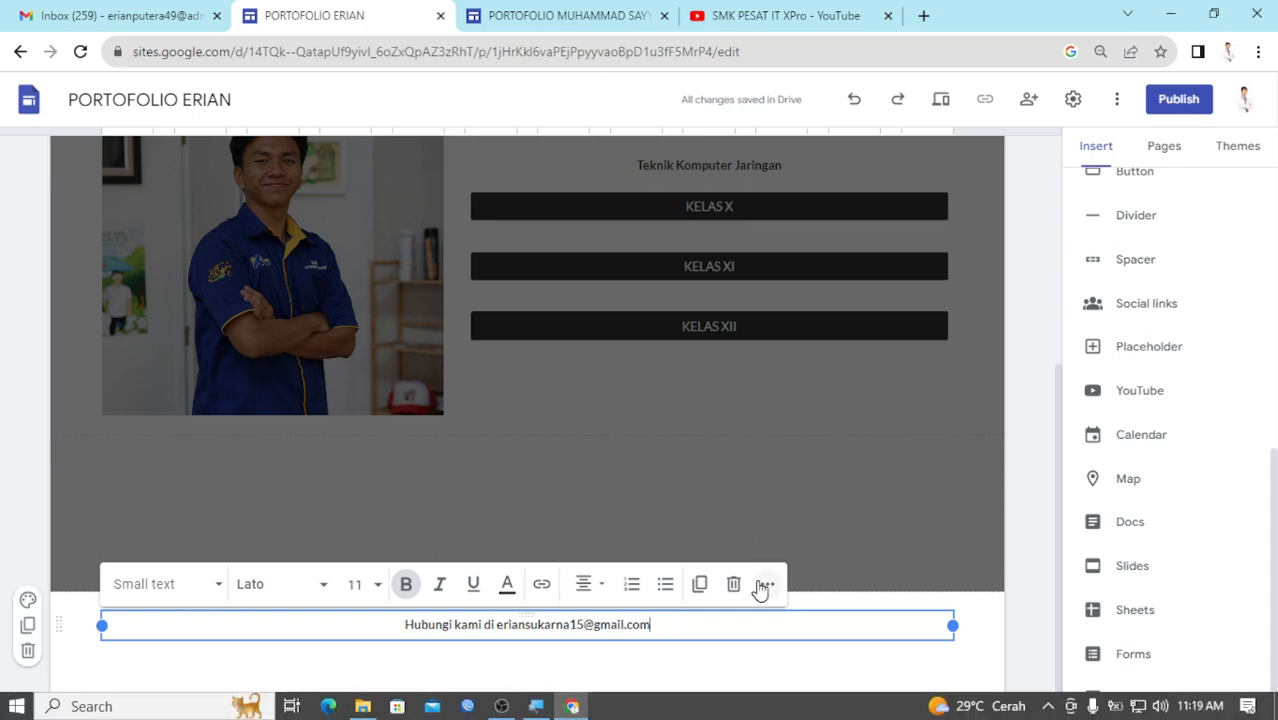
click(536, 707)
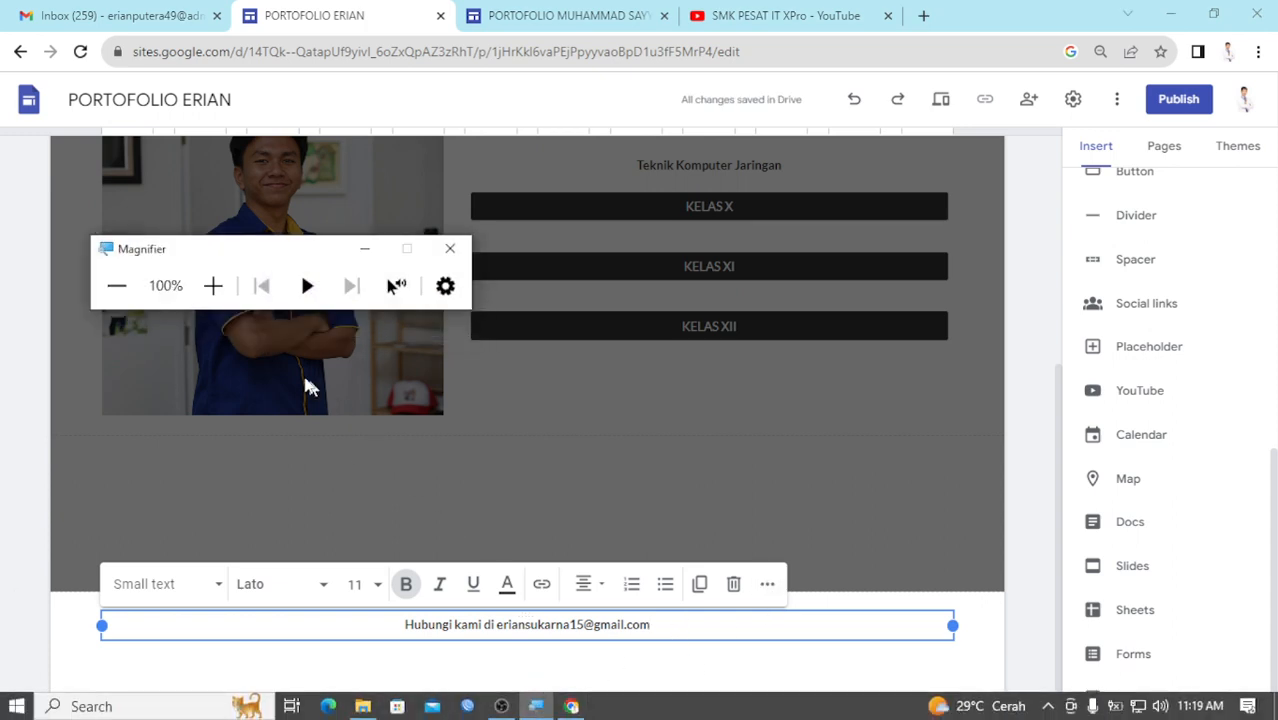
click(217, 292)
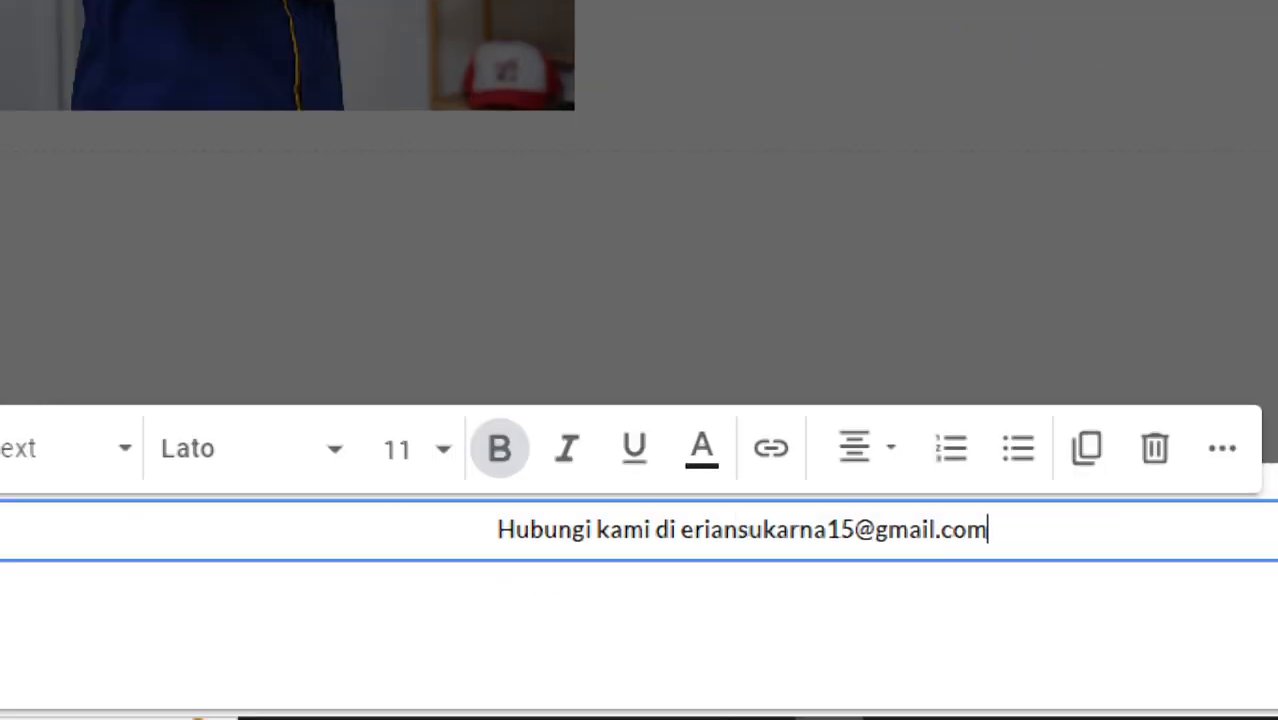
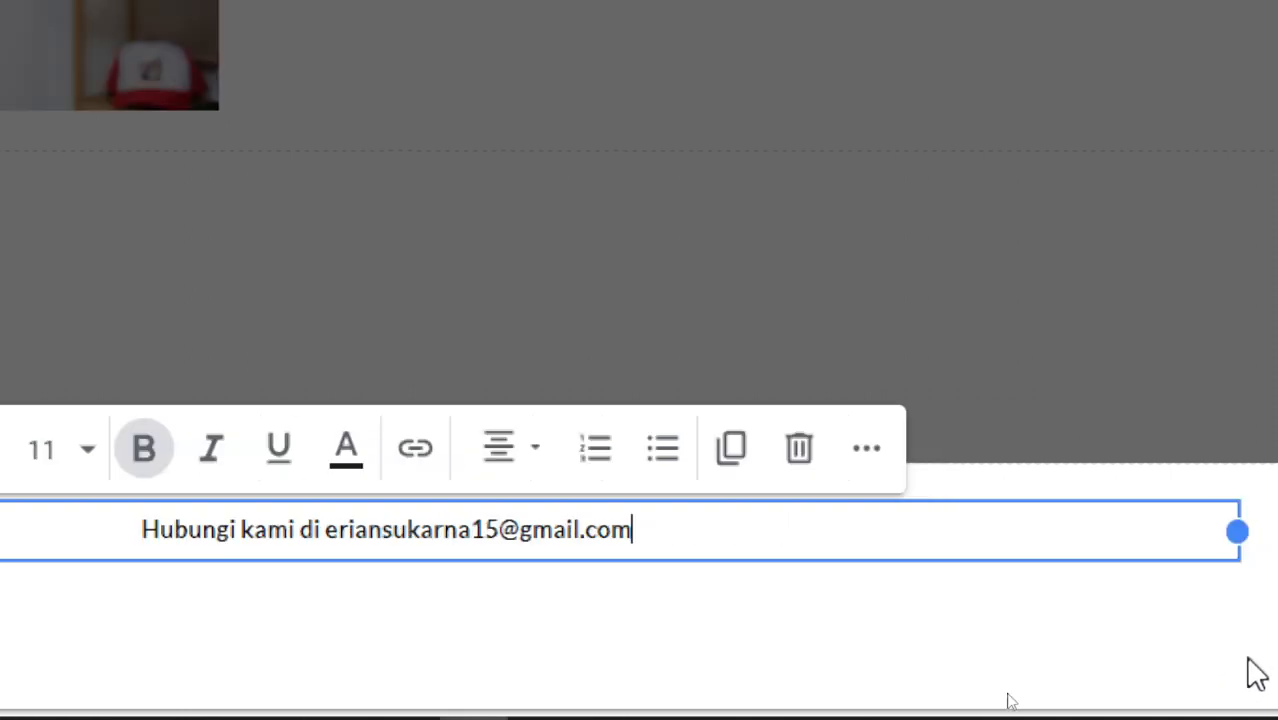
- Deselect the footer text box and scroll back up to the page header
click(1211, 498)
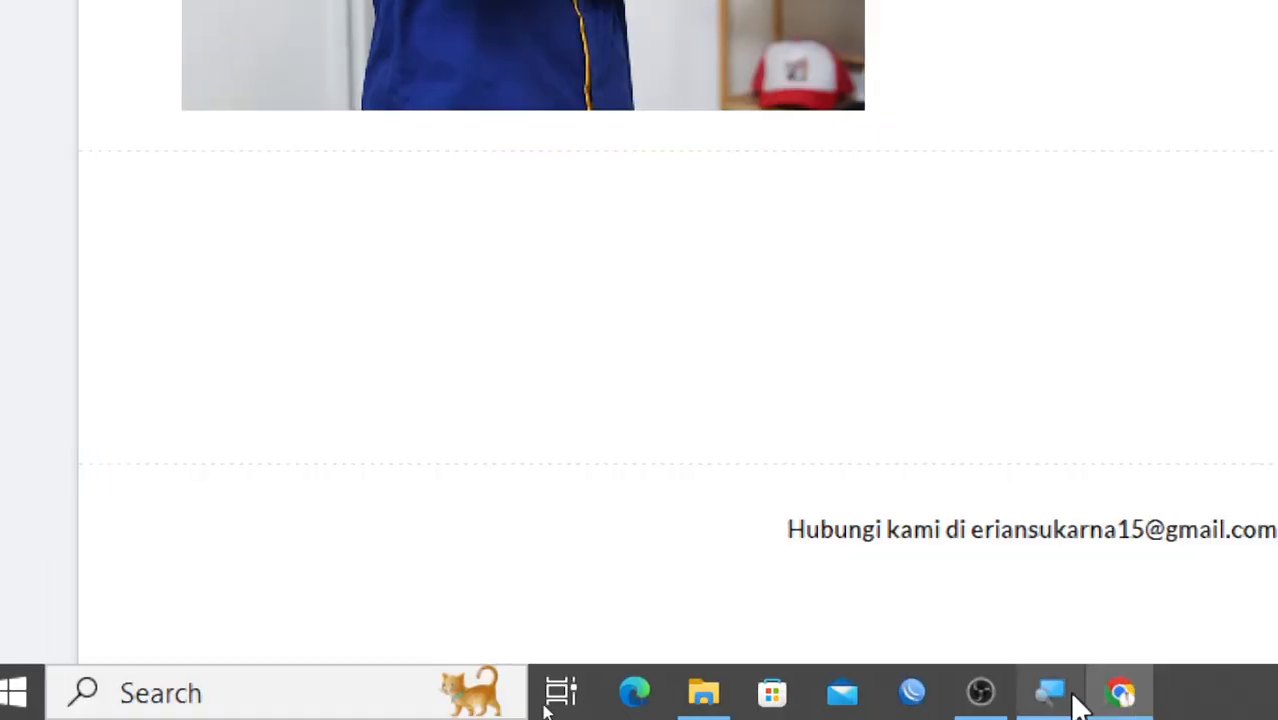
click(1072, 708)
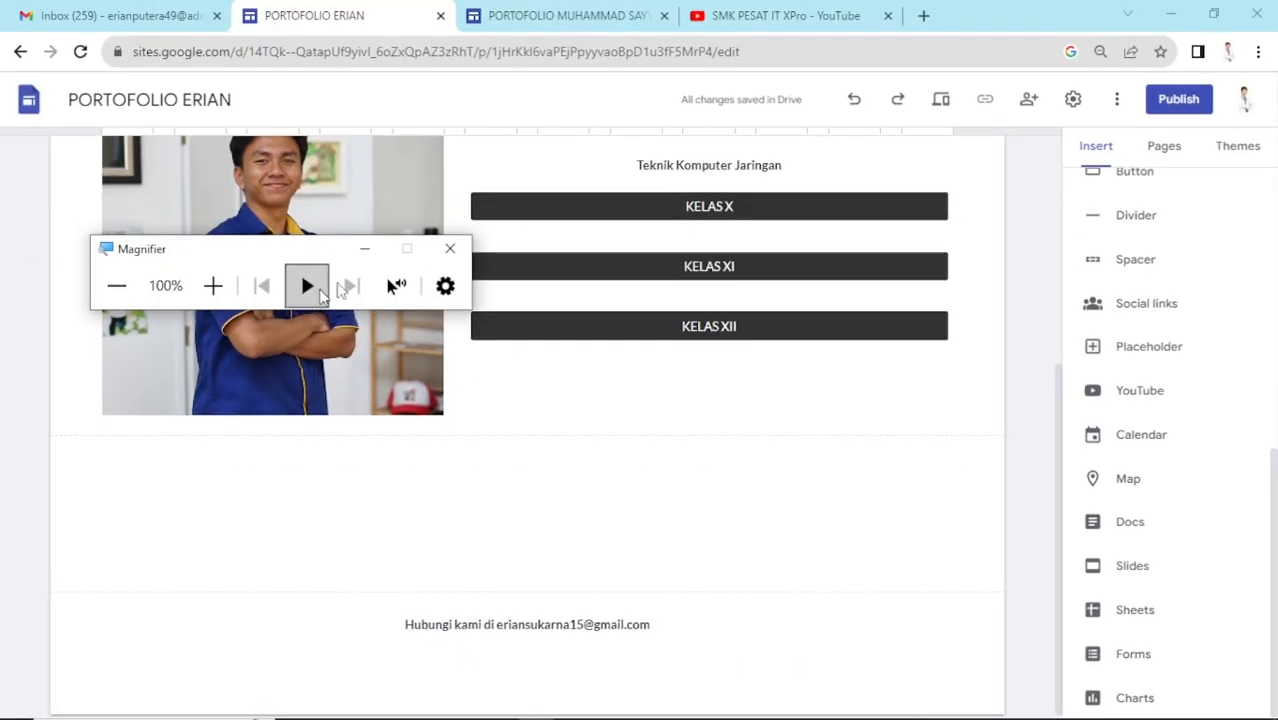
click(392, 213)
scroll(657, 347, up, 4)
scroll(658, 345, down, 3)
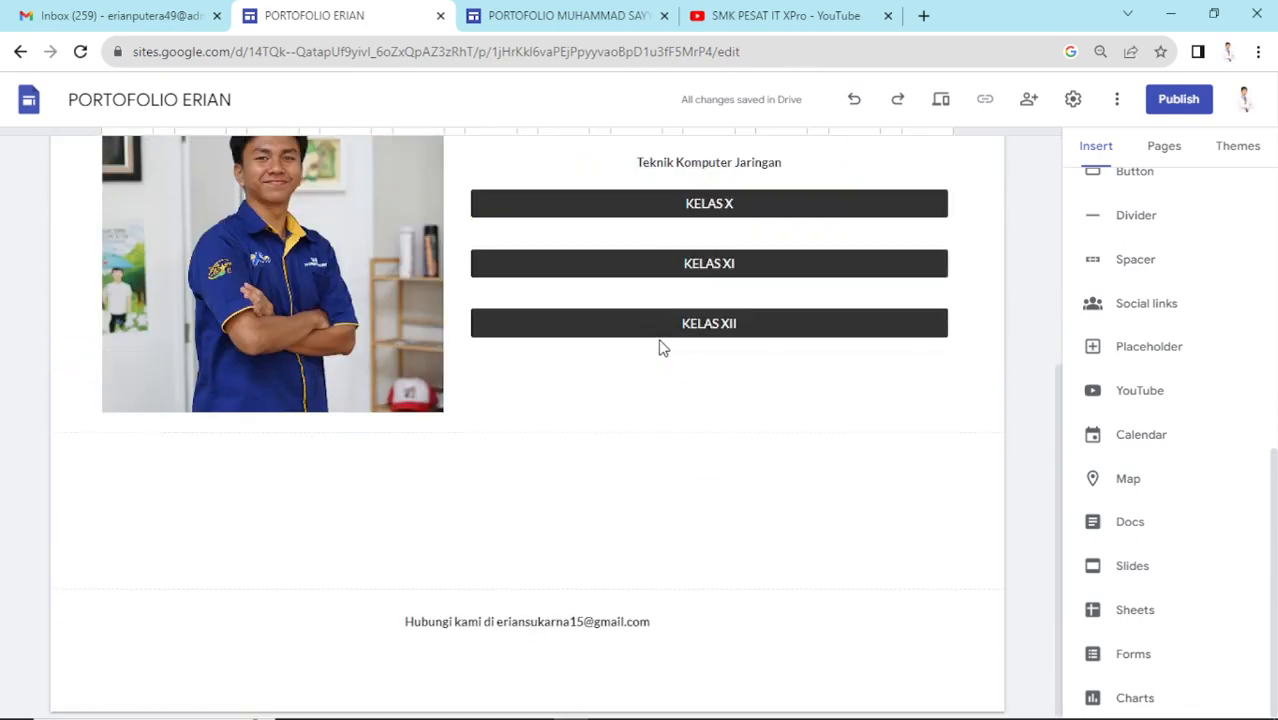
scroll(685, 352, up, 4)
scroll(720, 330, down, 1)
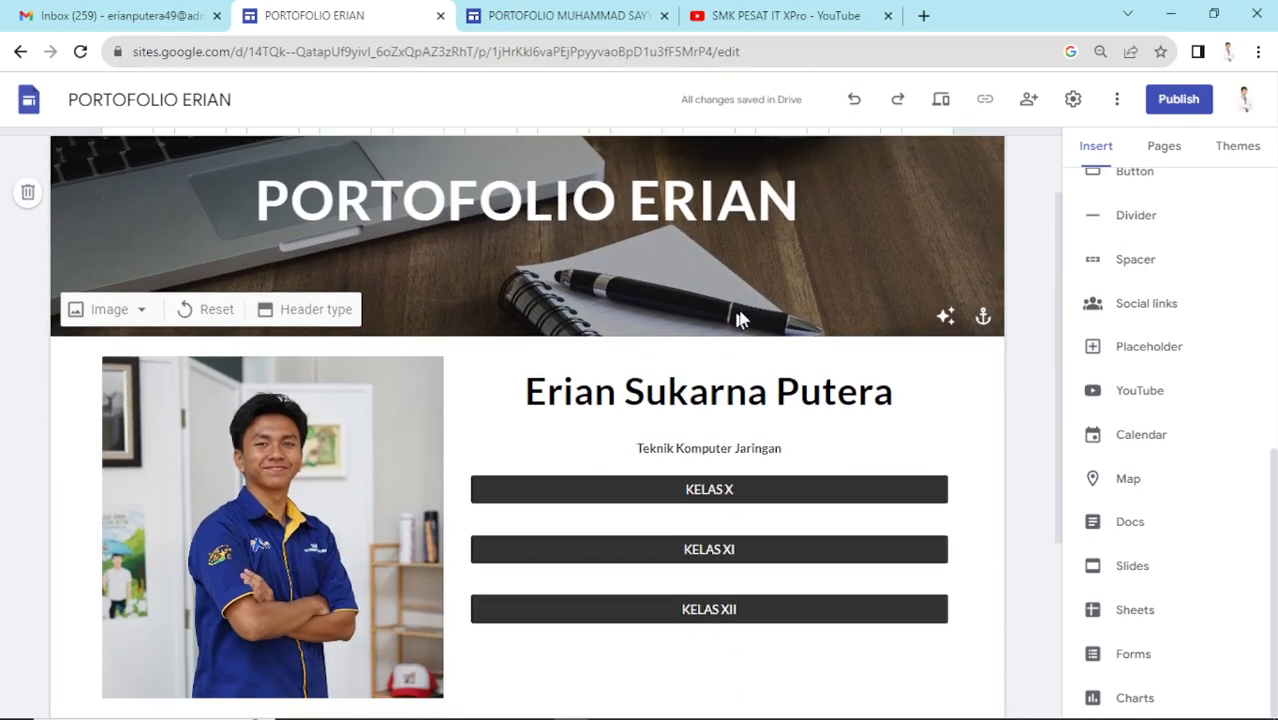
scroll(780, 310, up, 1)
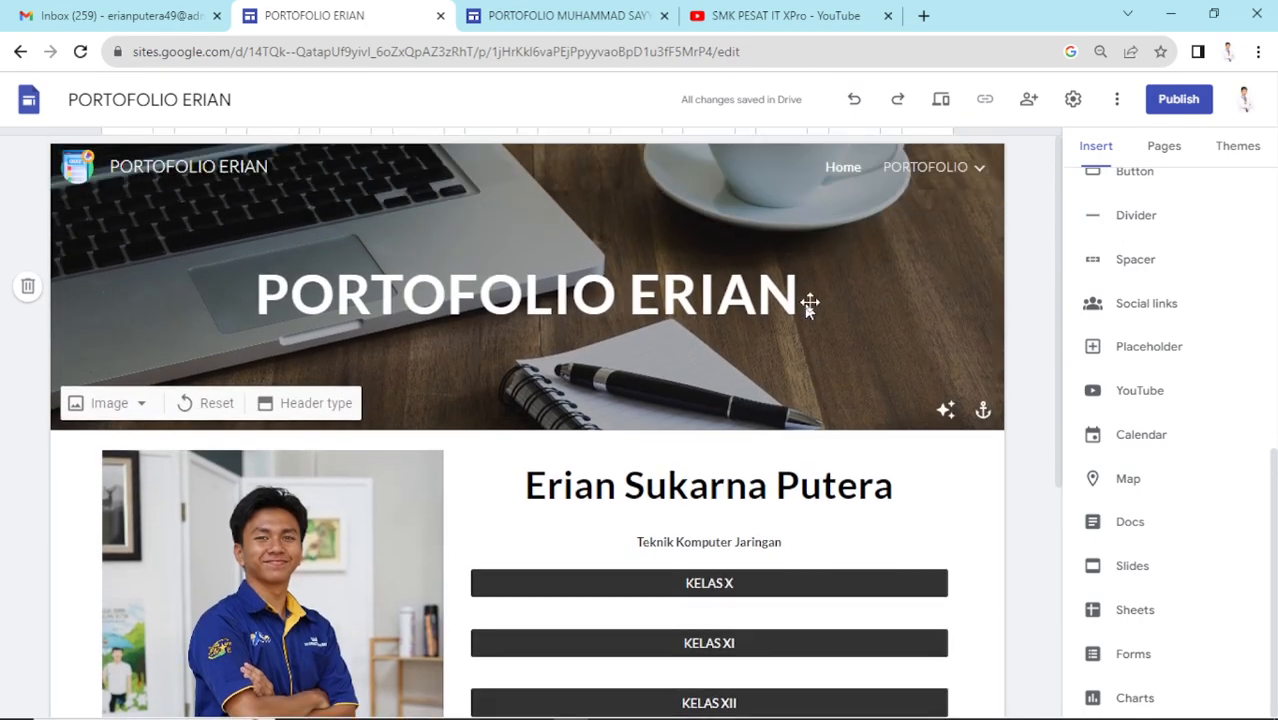
click(940, 101)
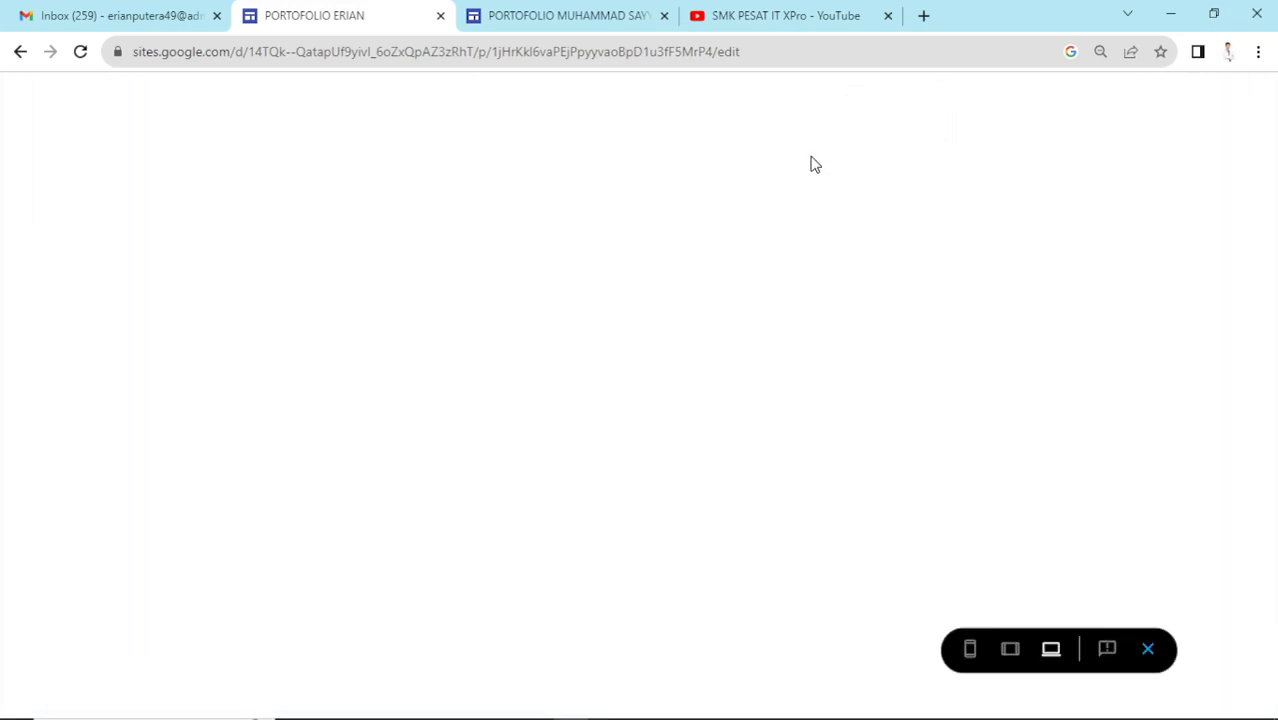
scroll(798, 175, down, 1)
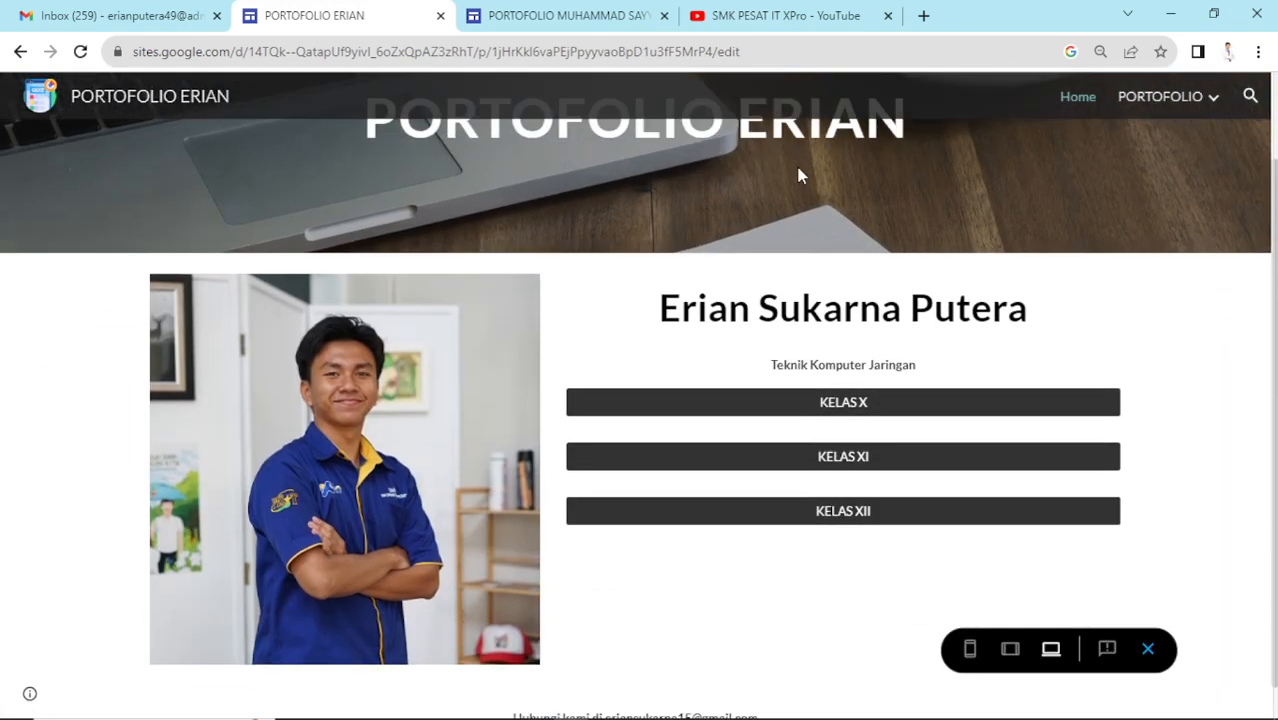
scroll(798, 175, down, 1)
scroll(798, 175, up, 1)
scroll(798, 175, down, 1)
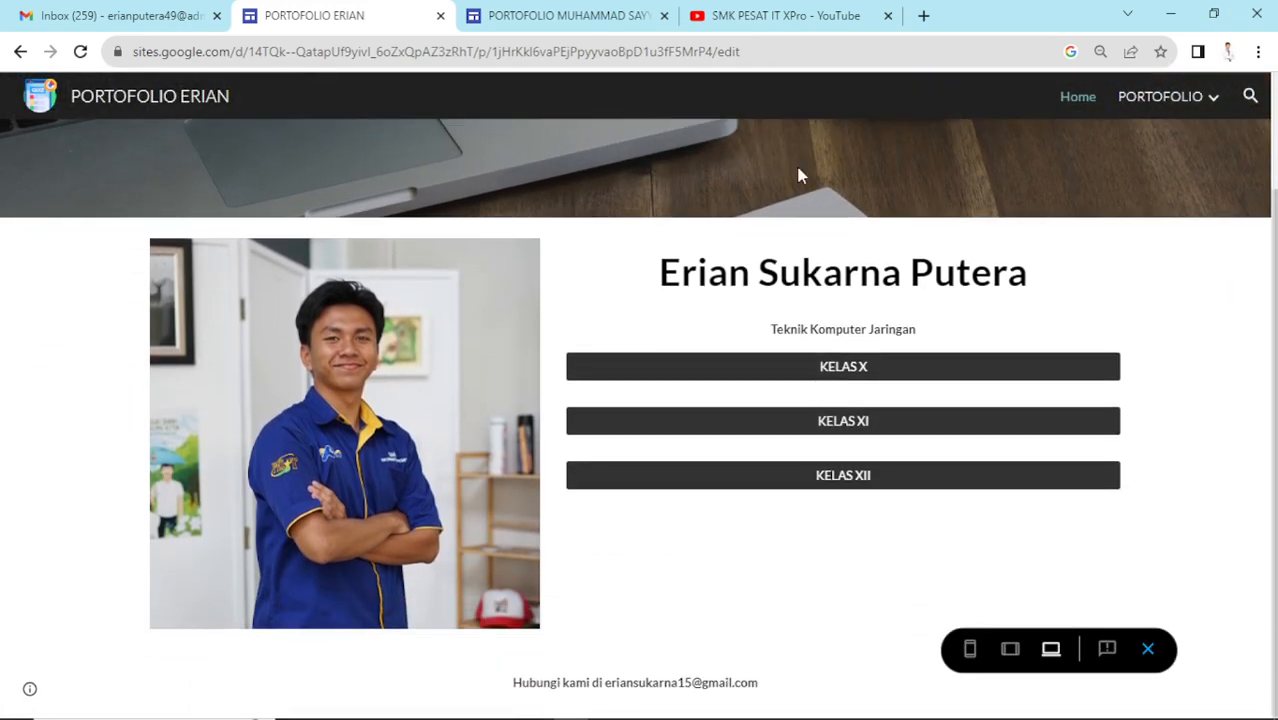
scroll(798, 175, up, 1)
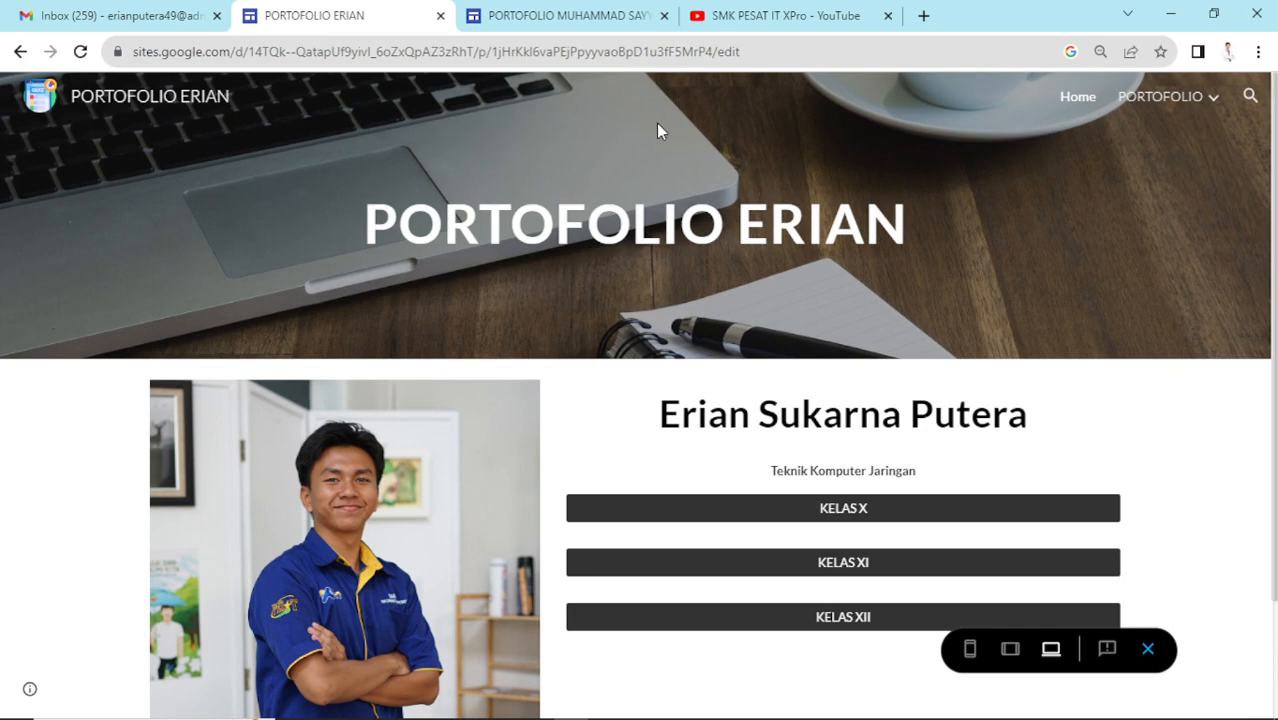
scroll(656, 123, down, 1)
scroll(656, 123, up, 1)
scroll(656, 123, down, 1)
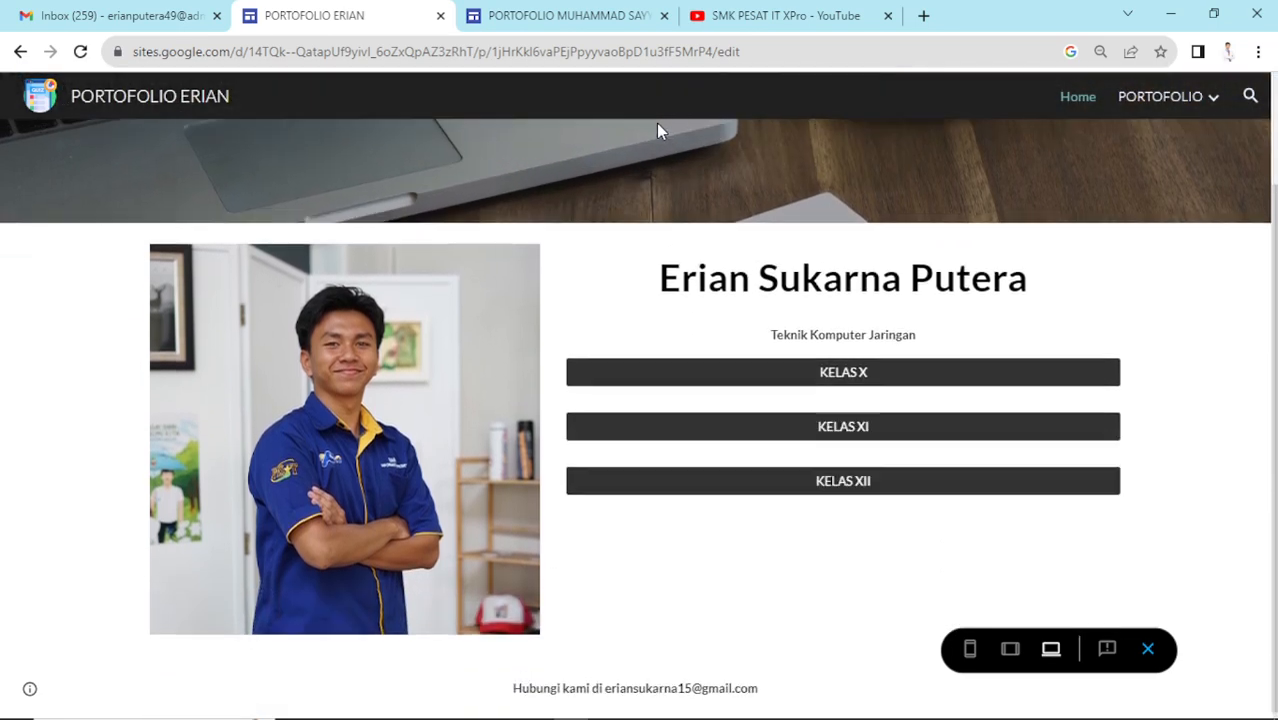
scroll(656, 123, up, 1)
scroll(656, 123, down, 1)
scroll(656, 123, up, 1)
scroll(656, 123, down, 1)
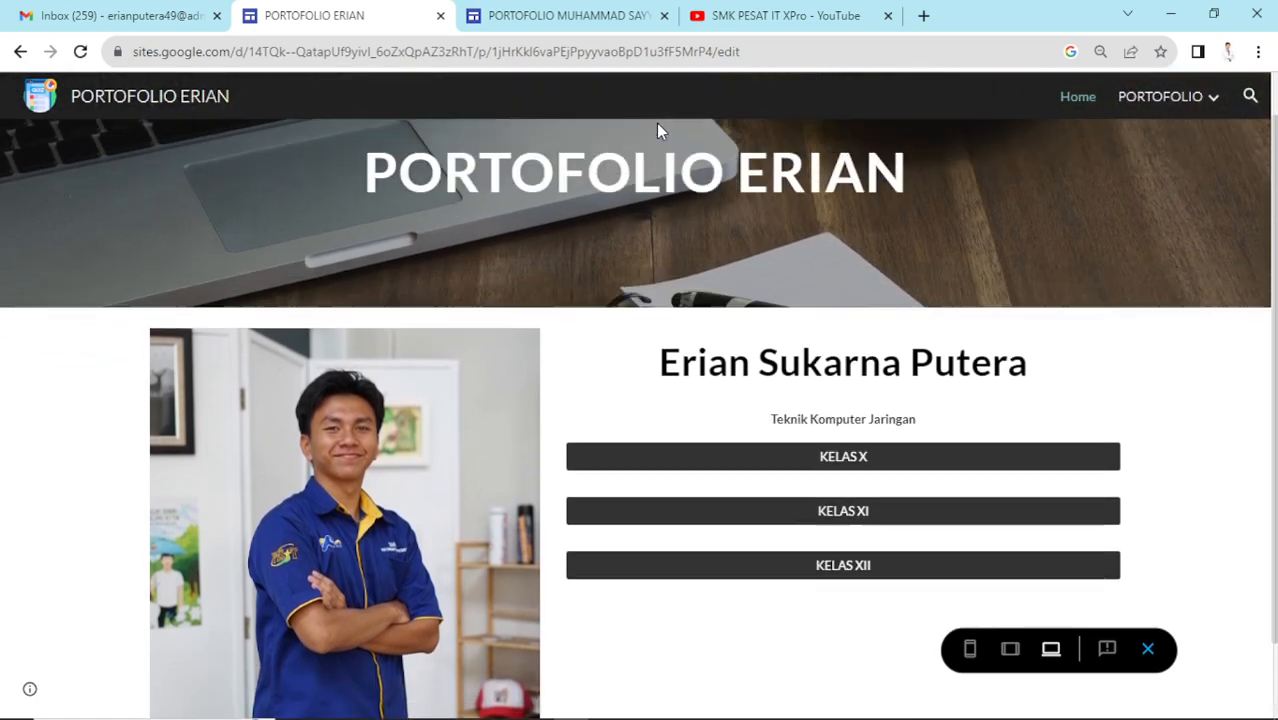
scroll(656, 123, down, 1)
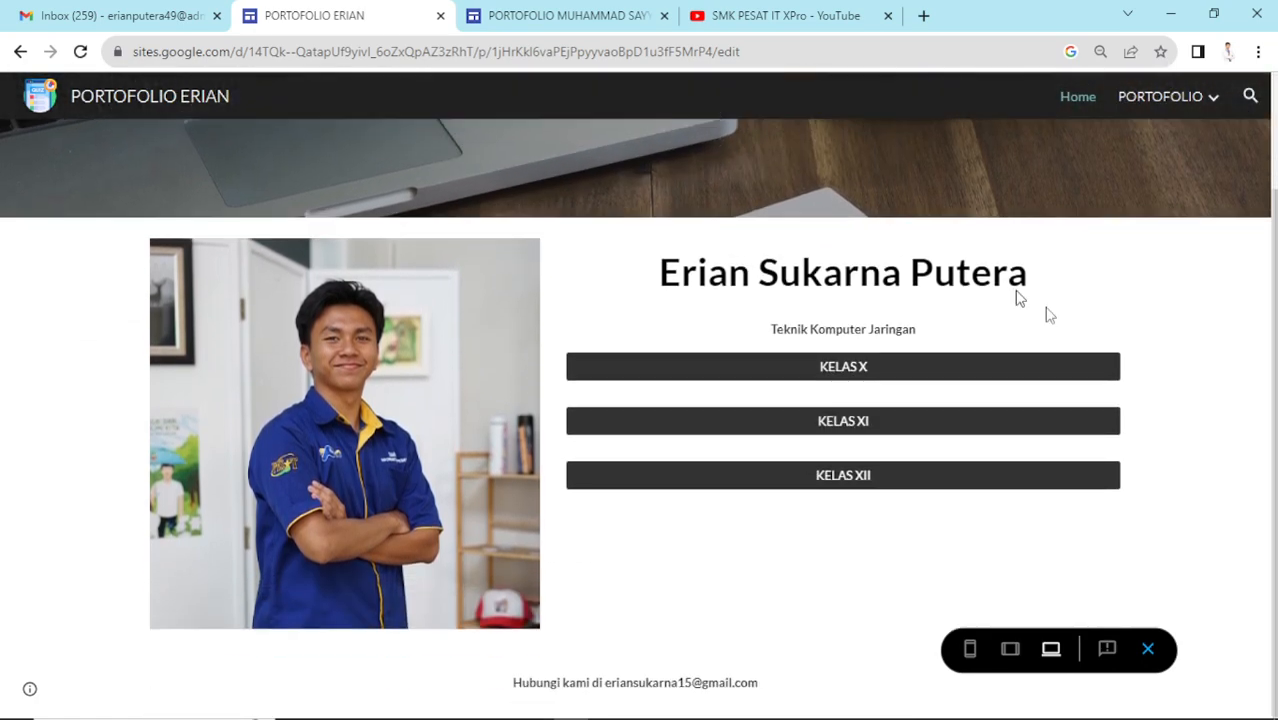
click(1149, 650)
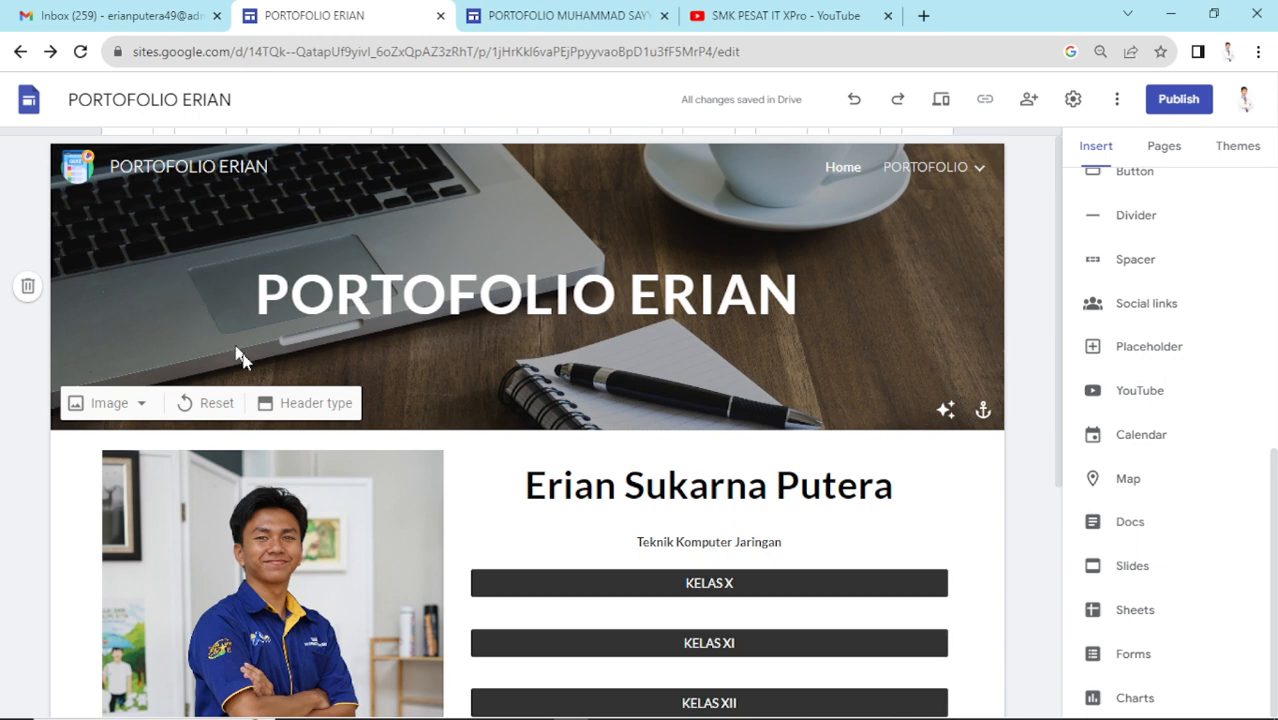
- Try the header as Title only, then Large banner, then regular Banner
click(310, 403)
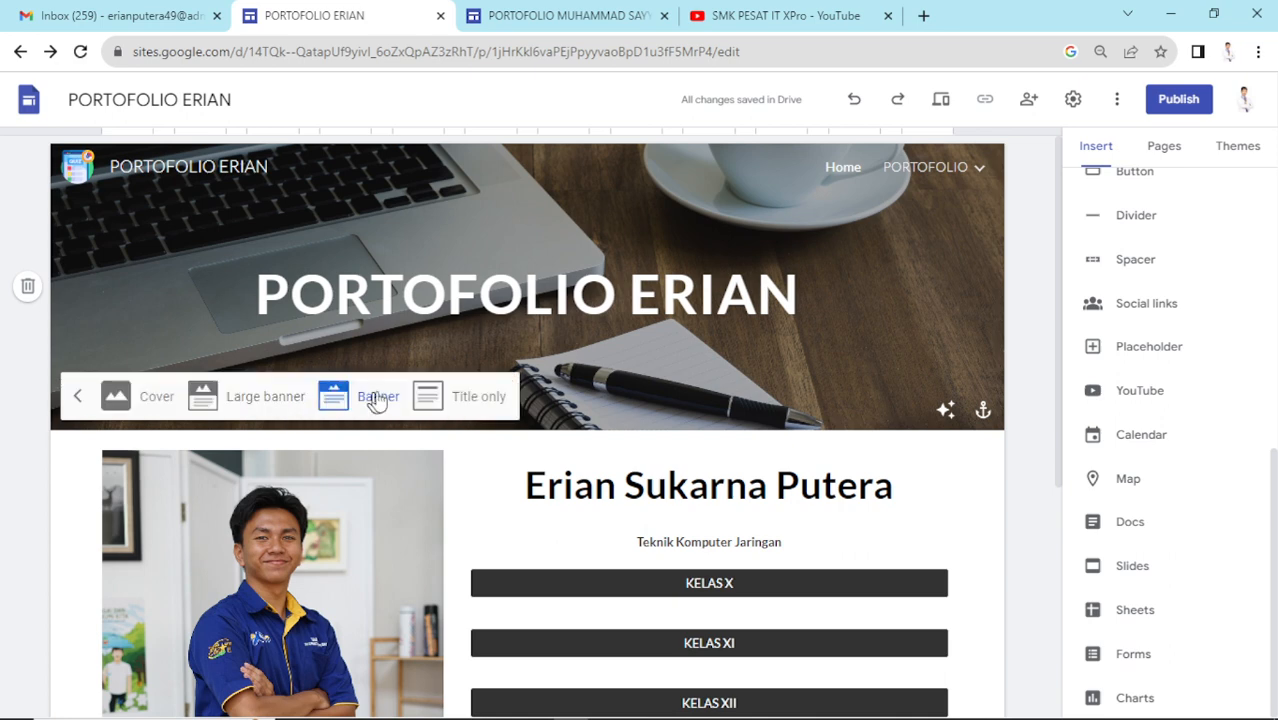
click(465, 402)
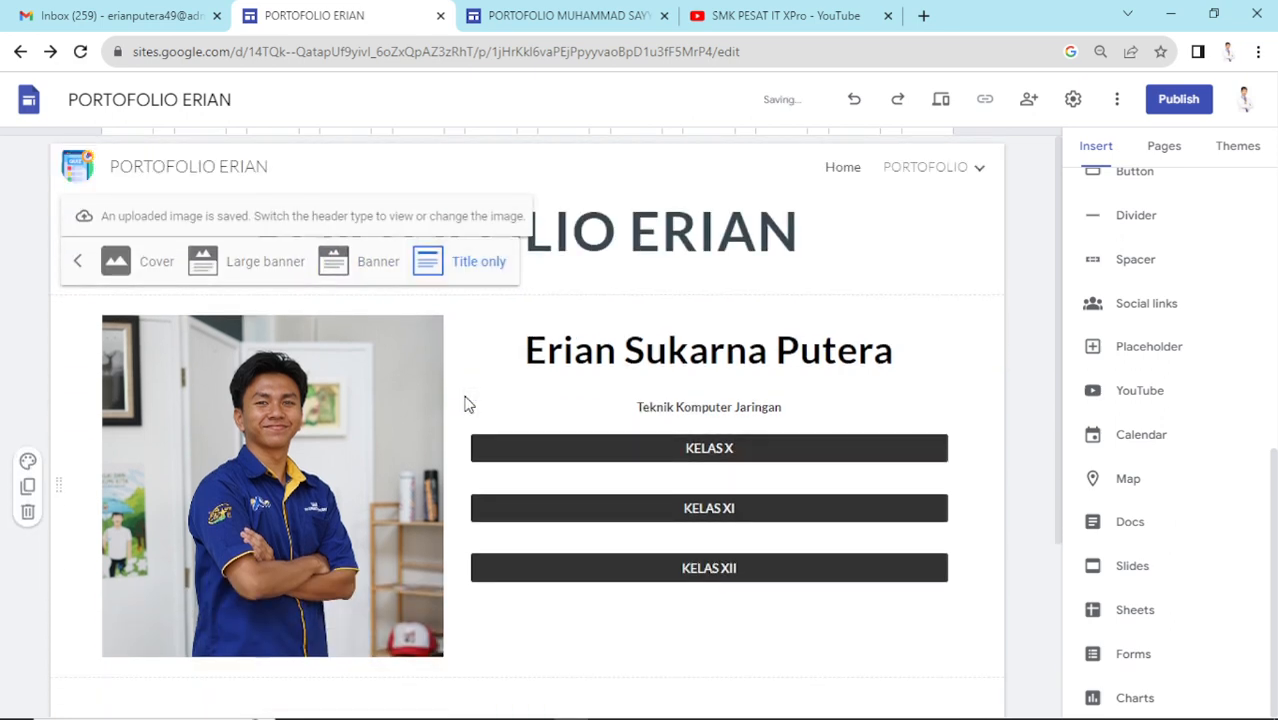
click(268, 268)
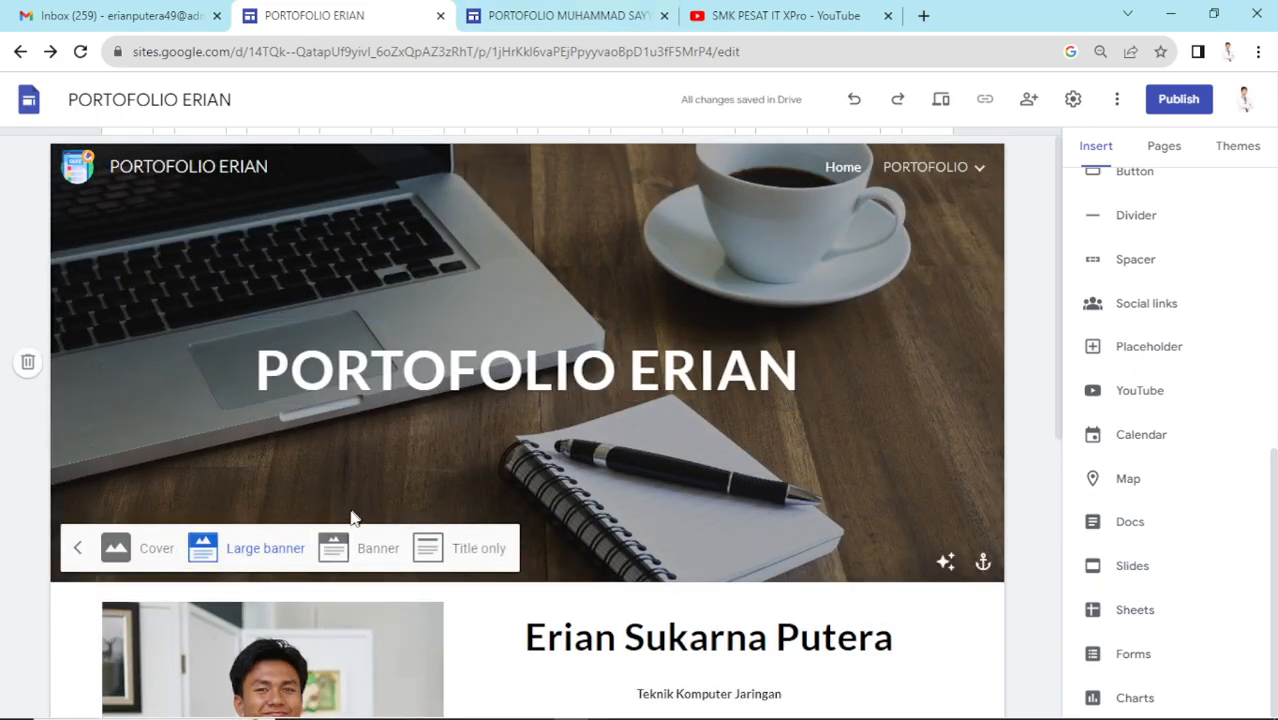
click(364, 553)
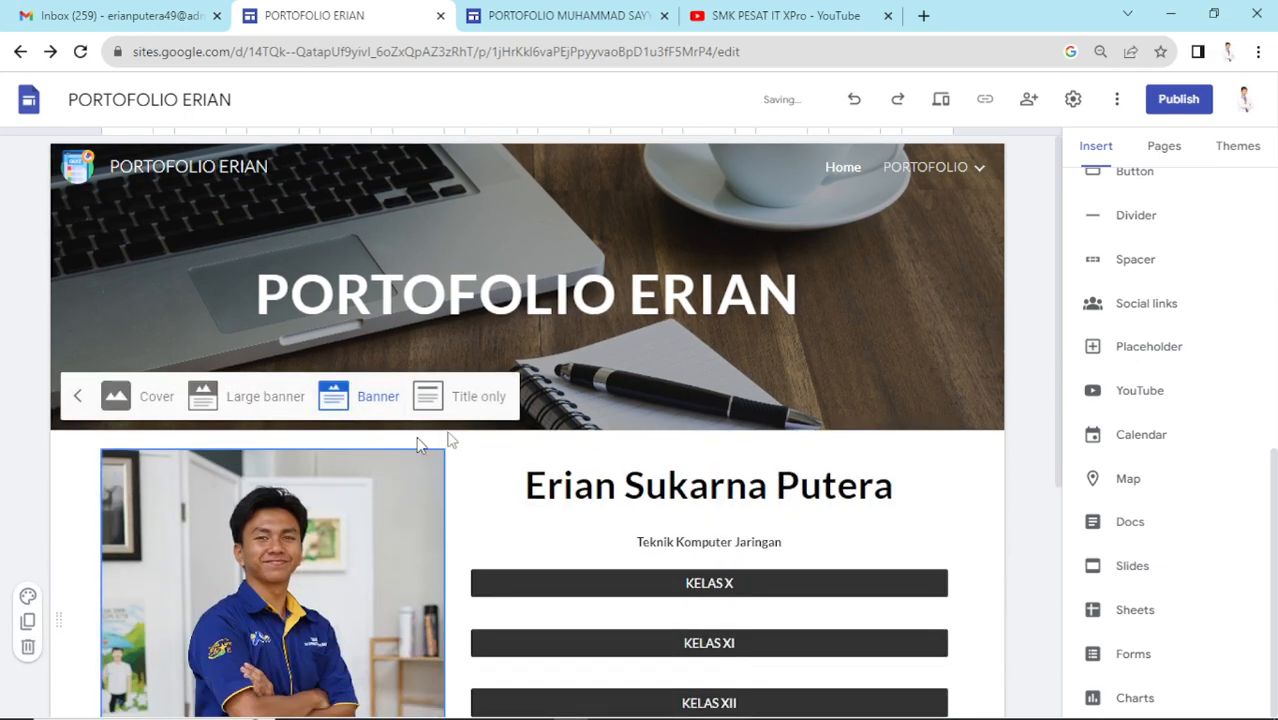
- Switch the header type back to Large banner
scroll(699, 423, down, 4)
scroll(543, 318, up, 2)
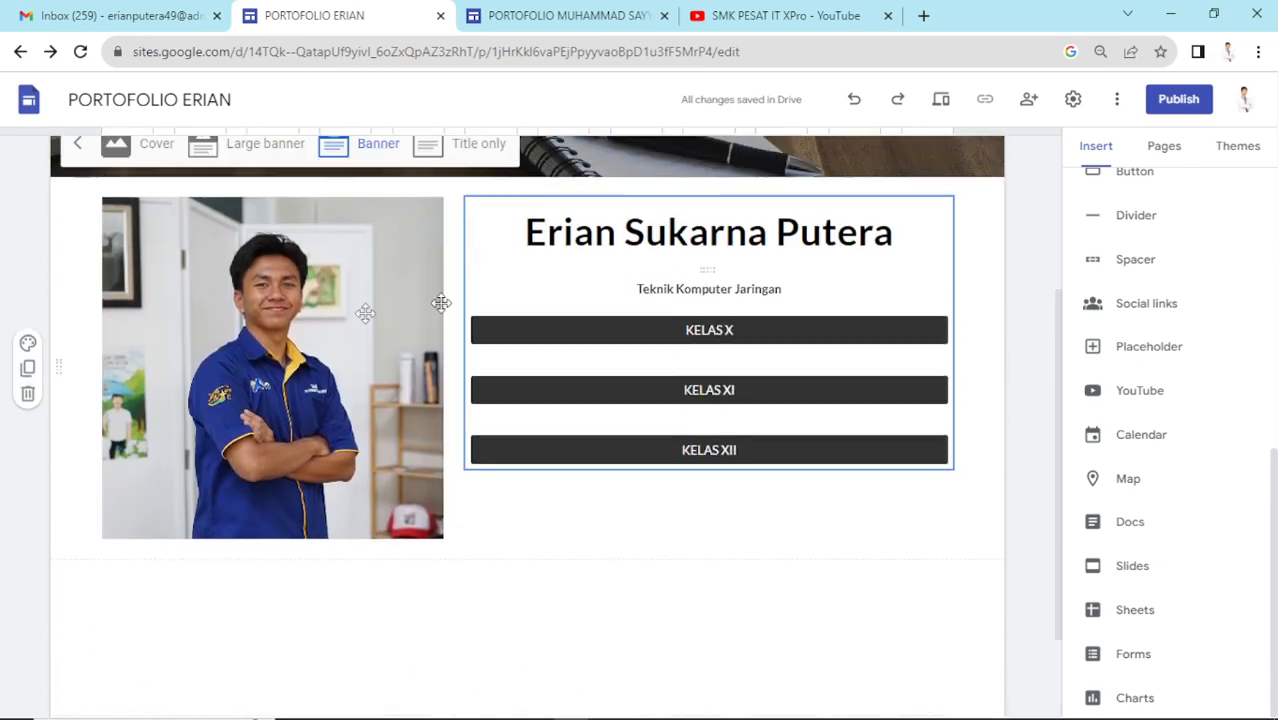
scroll(499, 328, up, 2)
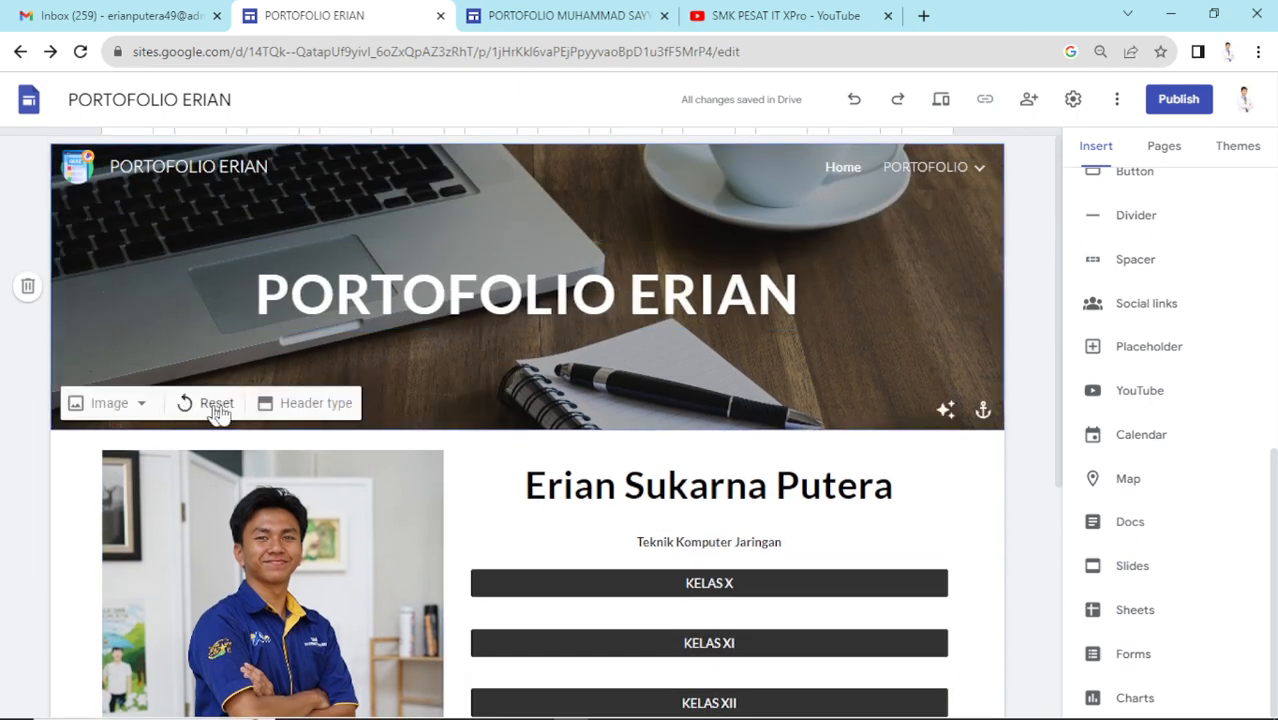
click(258, 402)
click(257, 401)
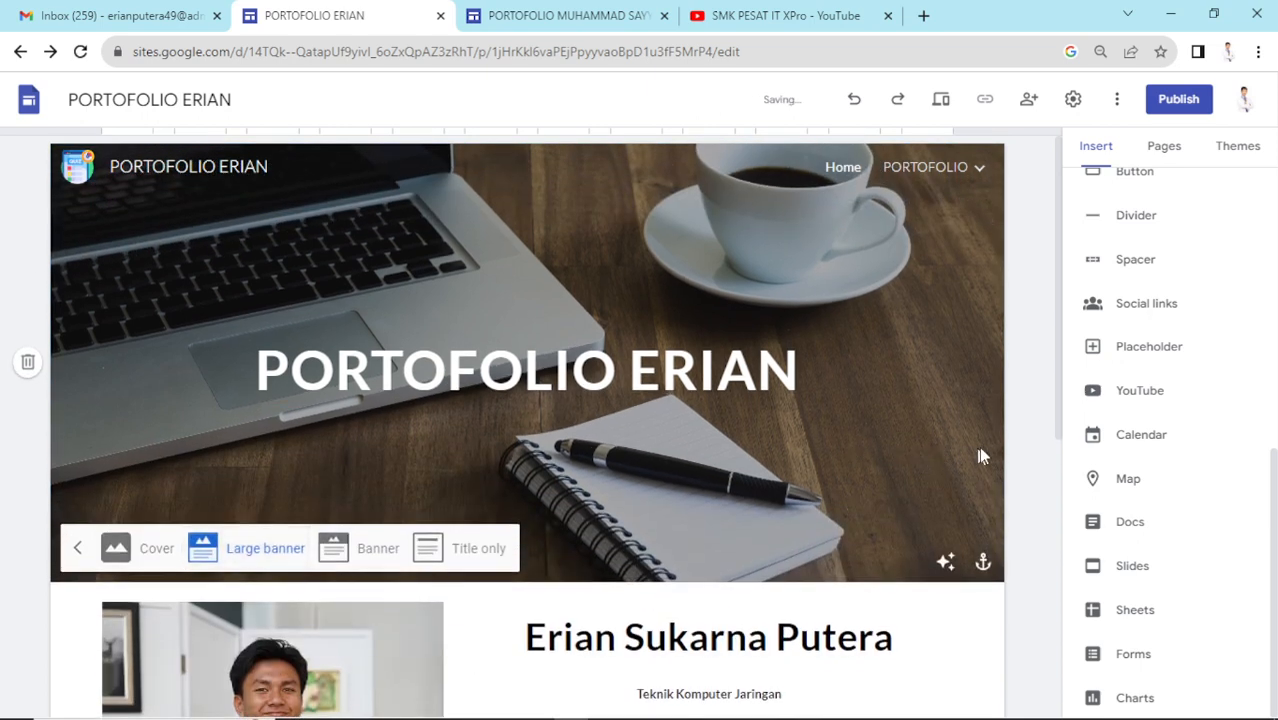
click(1022, 437)
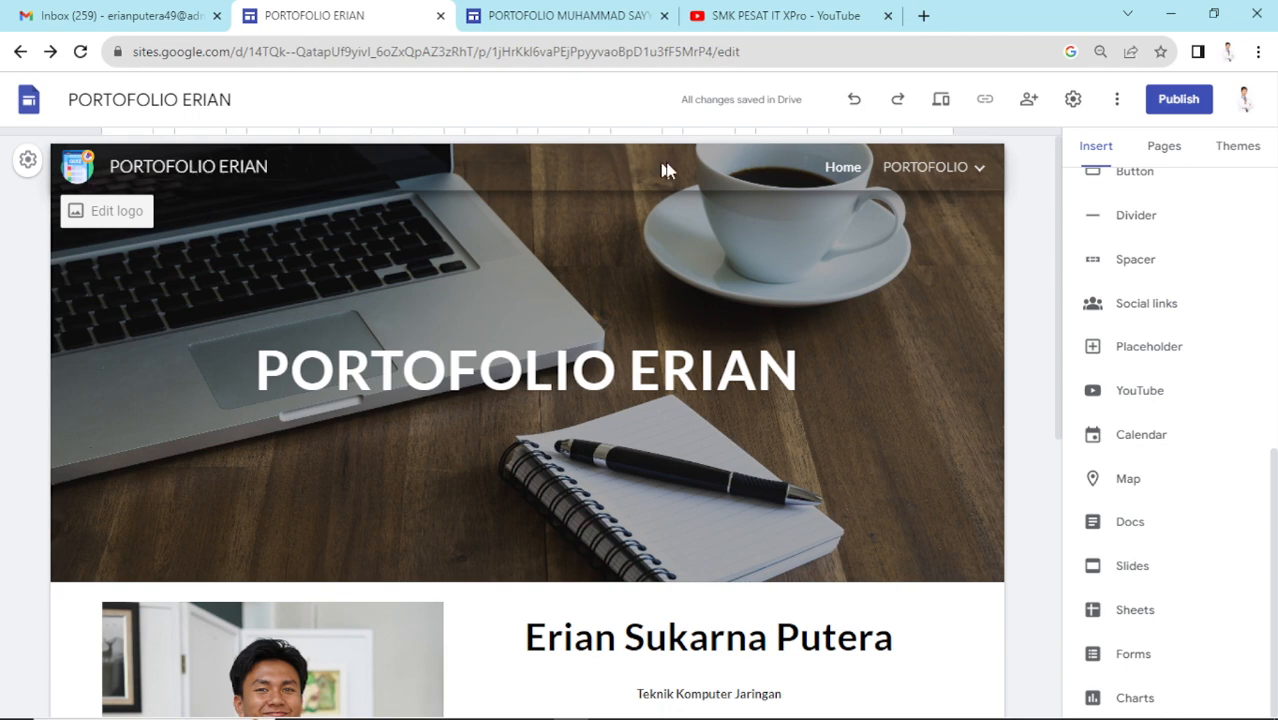
click(24, 164)
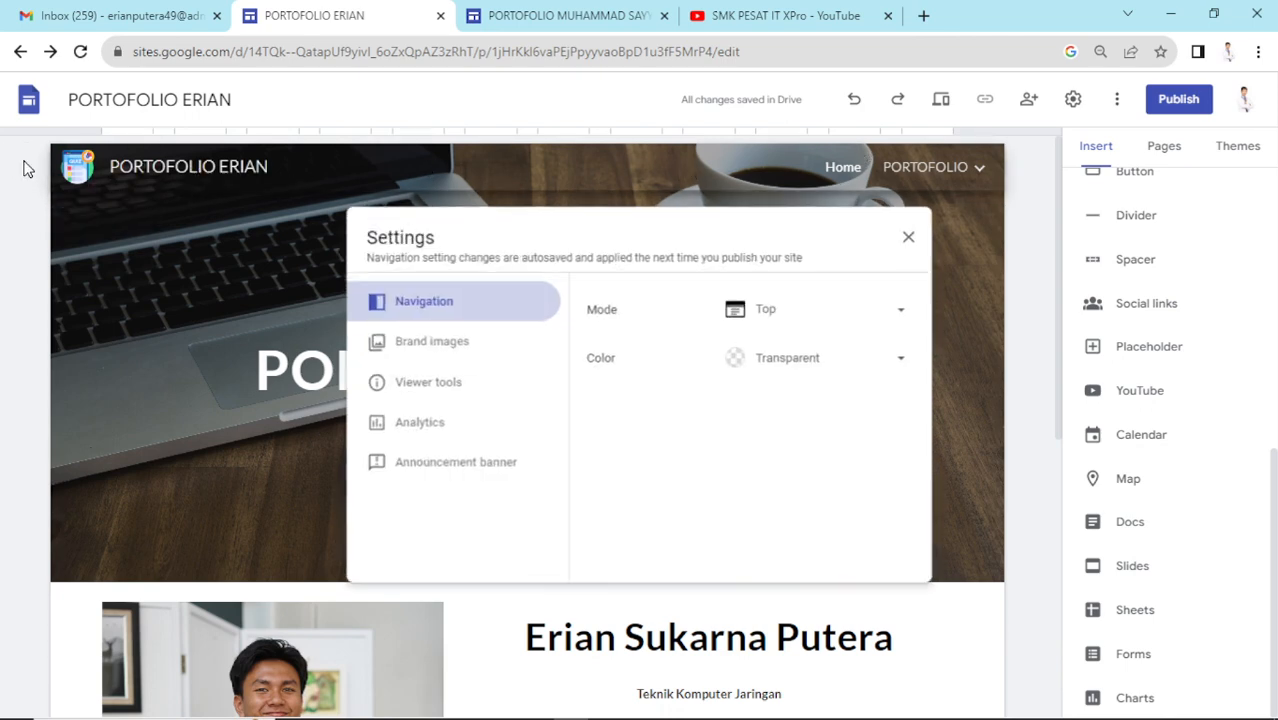
click(910, 240)
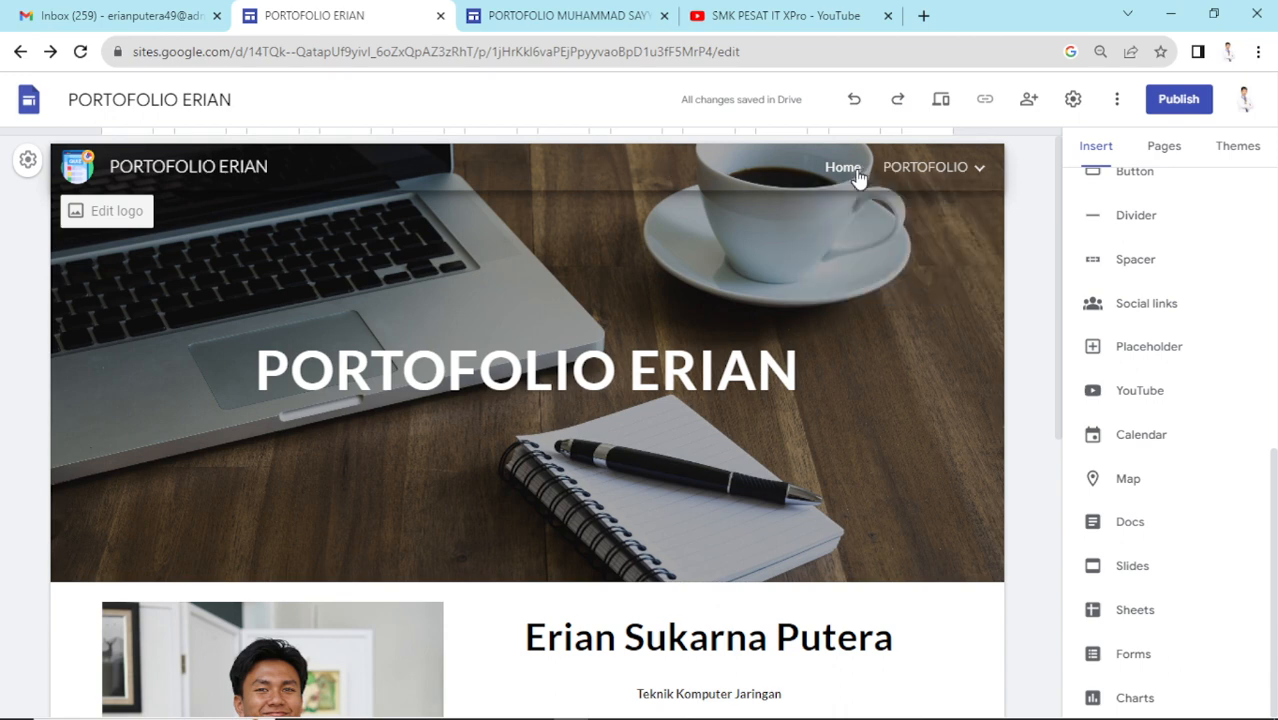
mouse_move(945, 173)
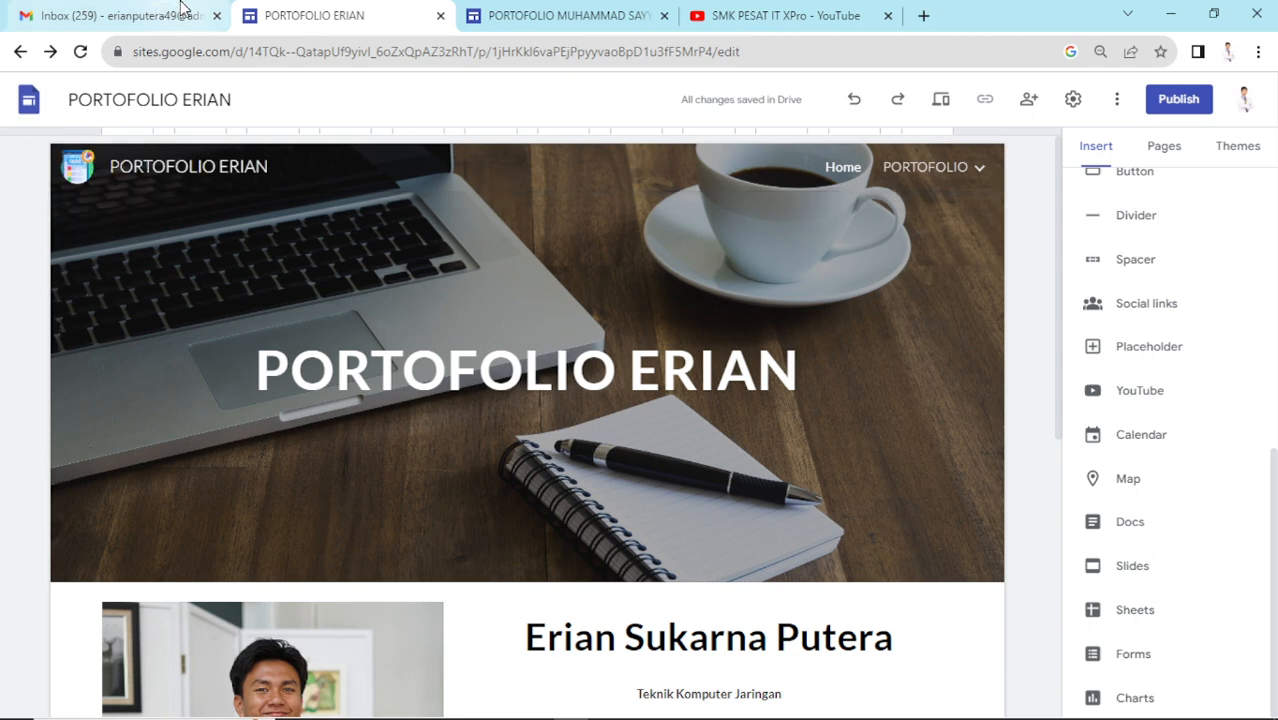
mouse_move(181, 8)
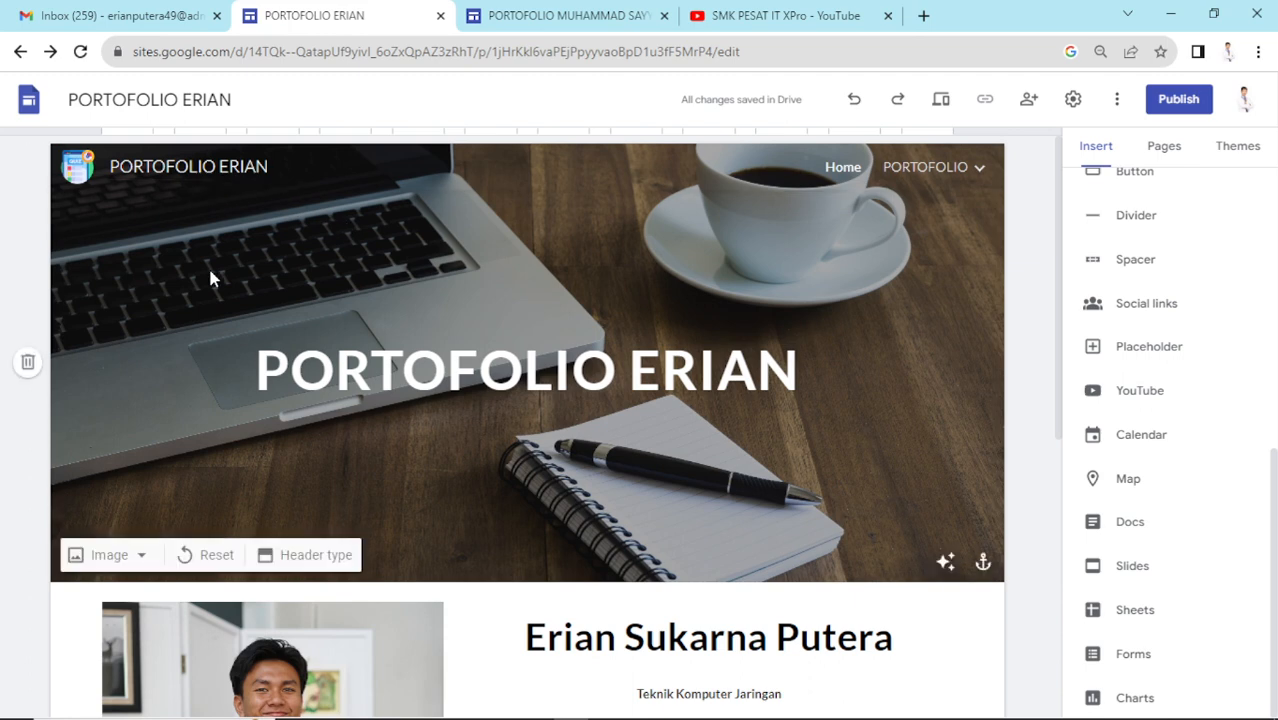
mouse_move(920, 172)
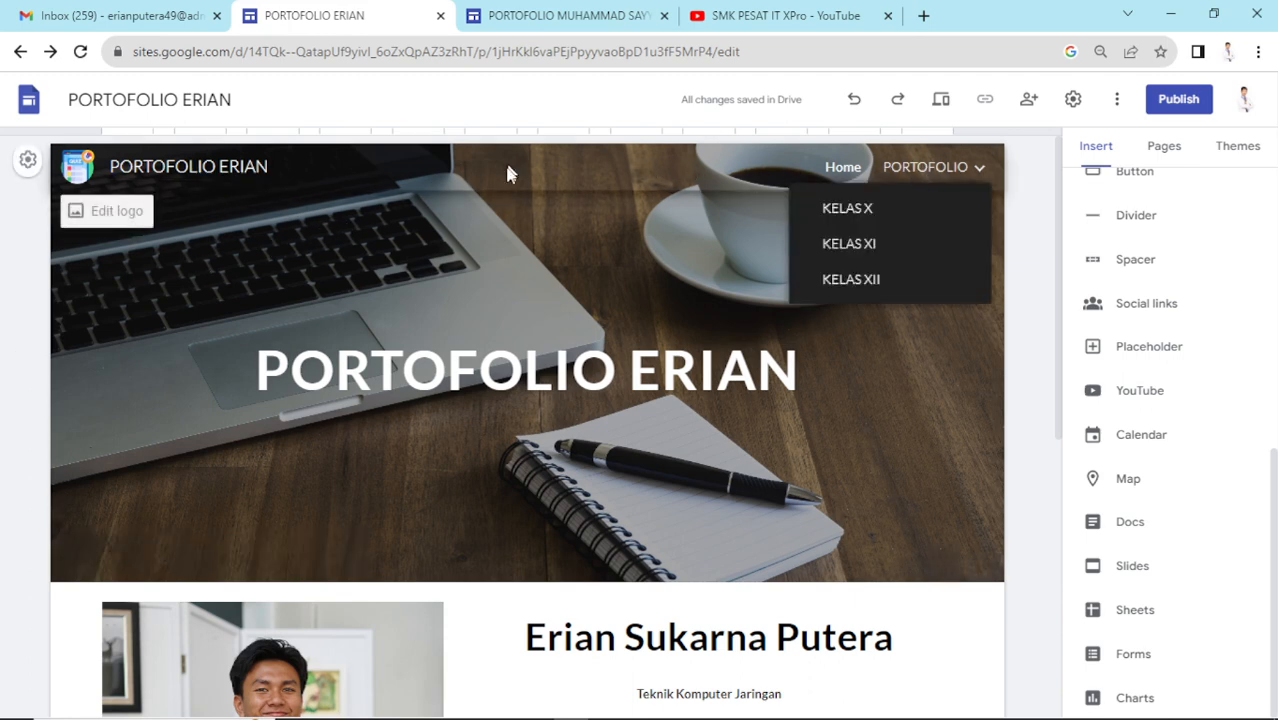
click(613, 14)
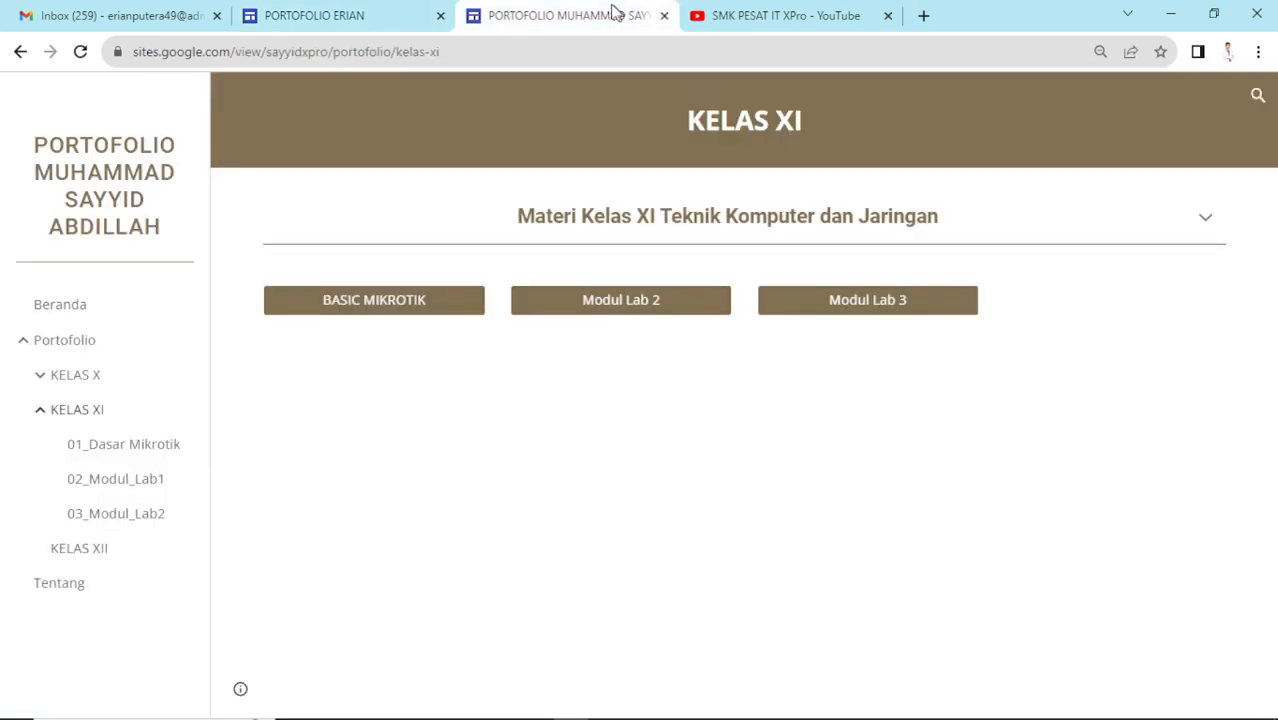
click(35, 411)
click(83, 304)
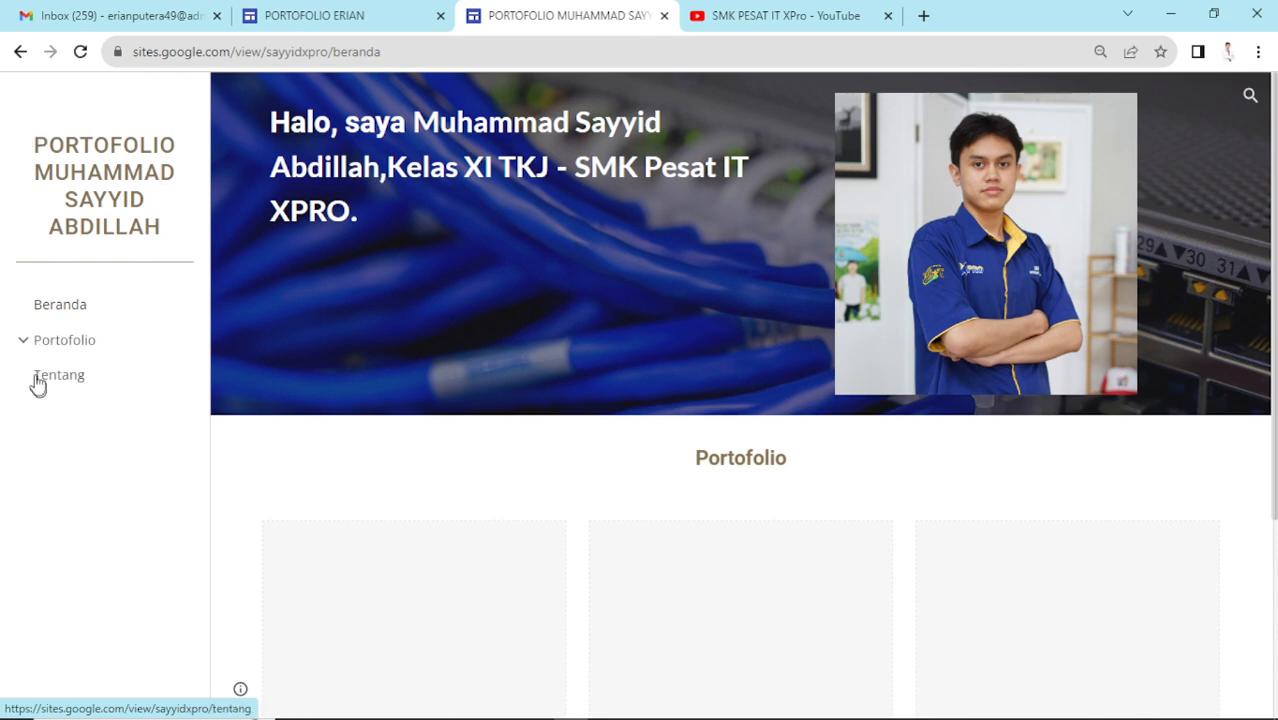
click(335, 12)
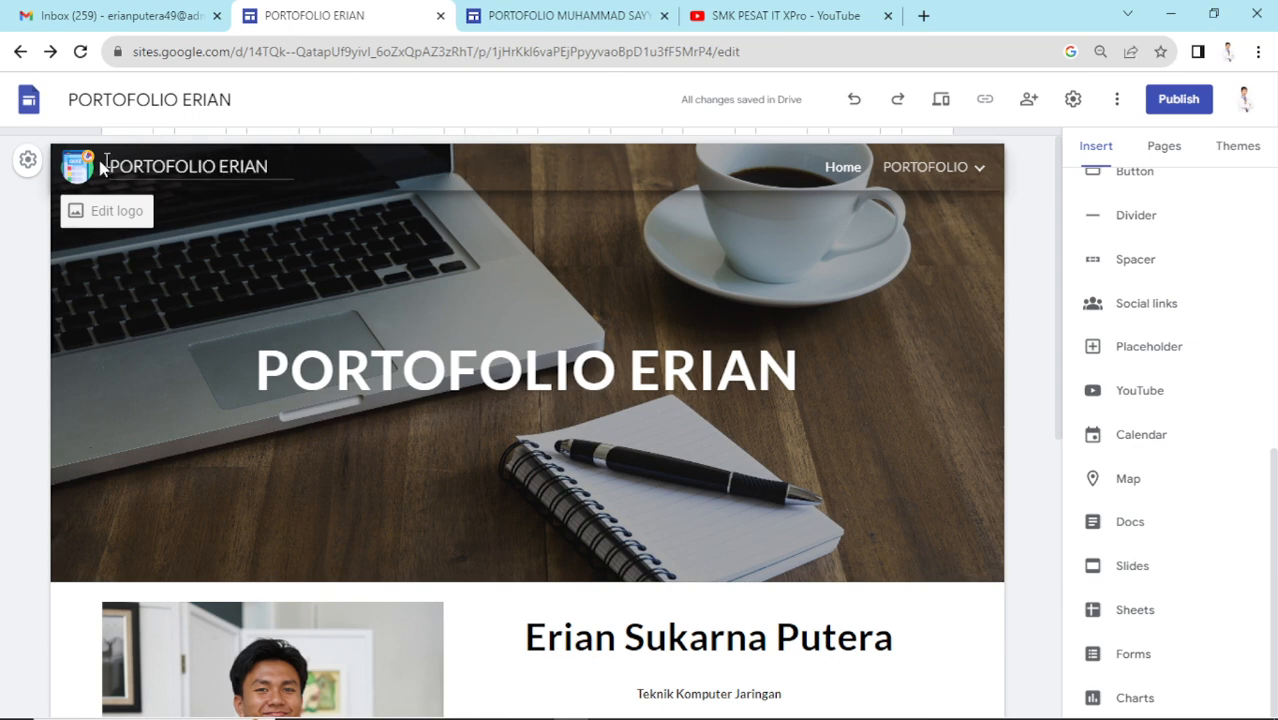
- Set the site's Navigation mode to Side in Settings
click(28, 162)
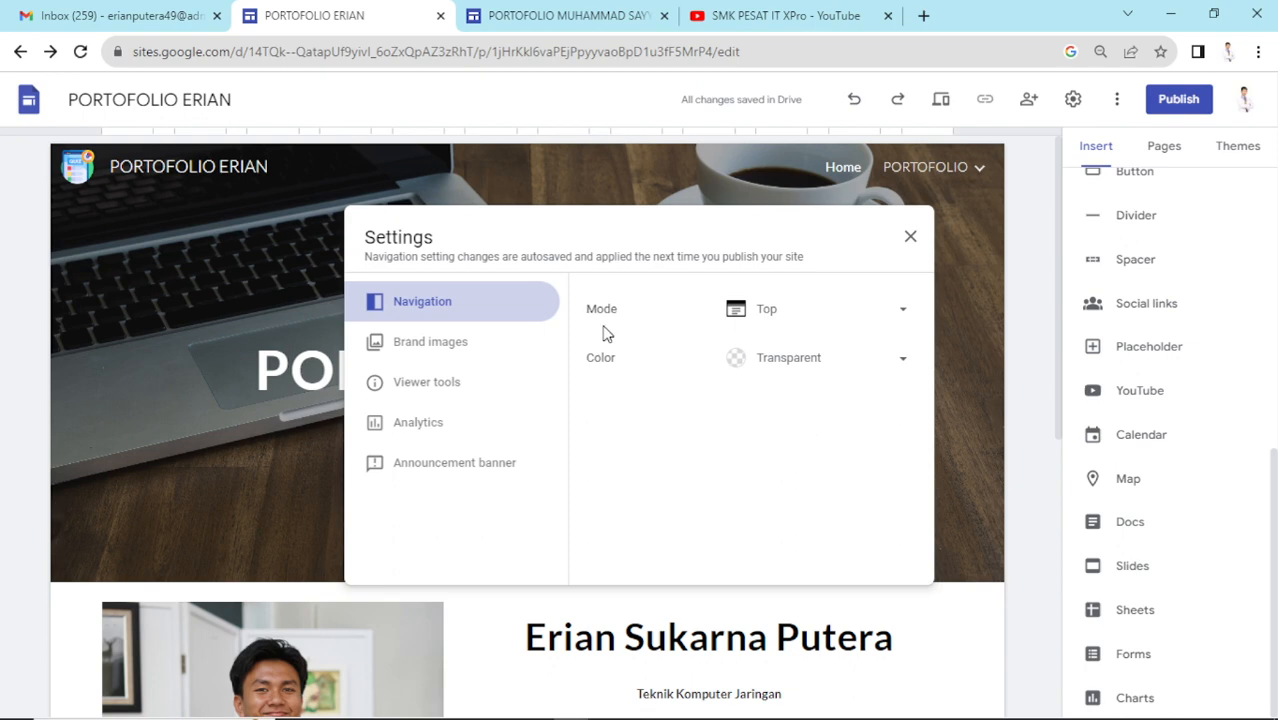
click(839, 316)
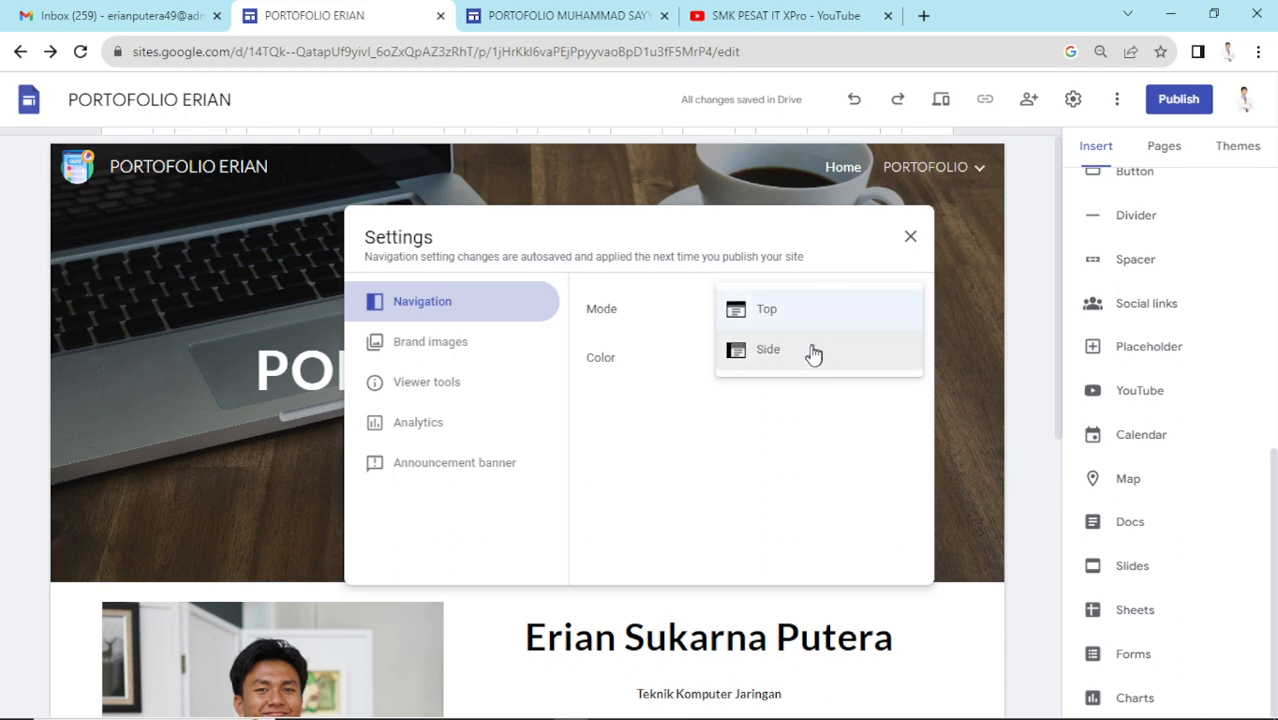
click(810, 355)
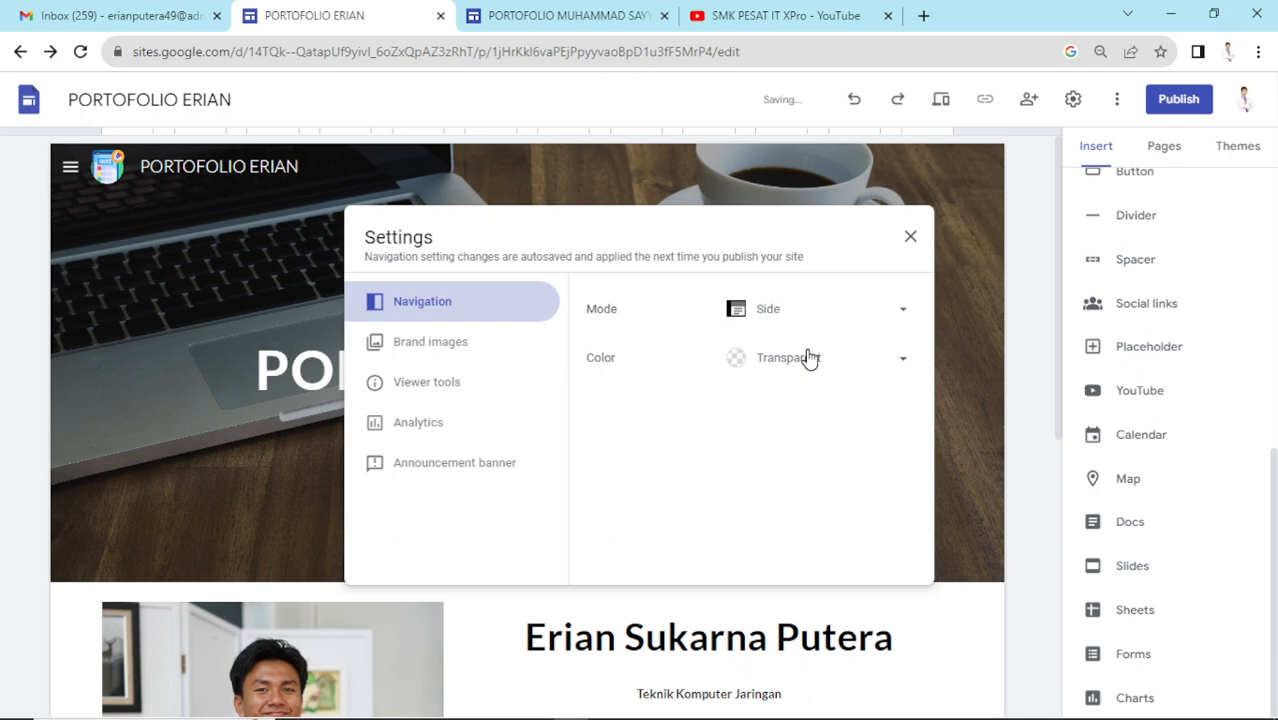
click(909, 240)
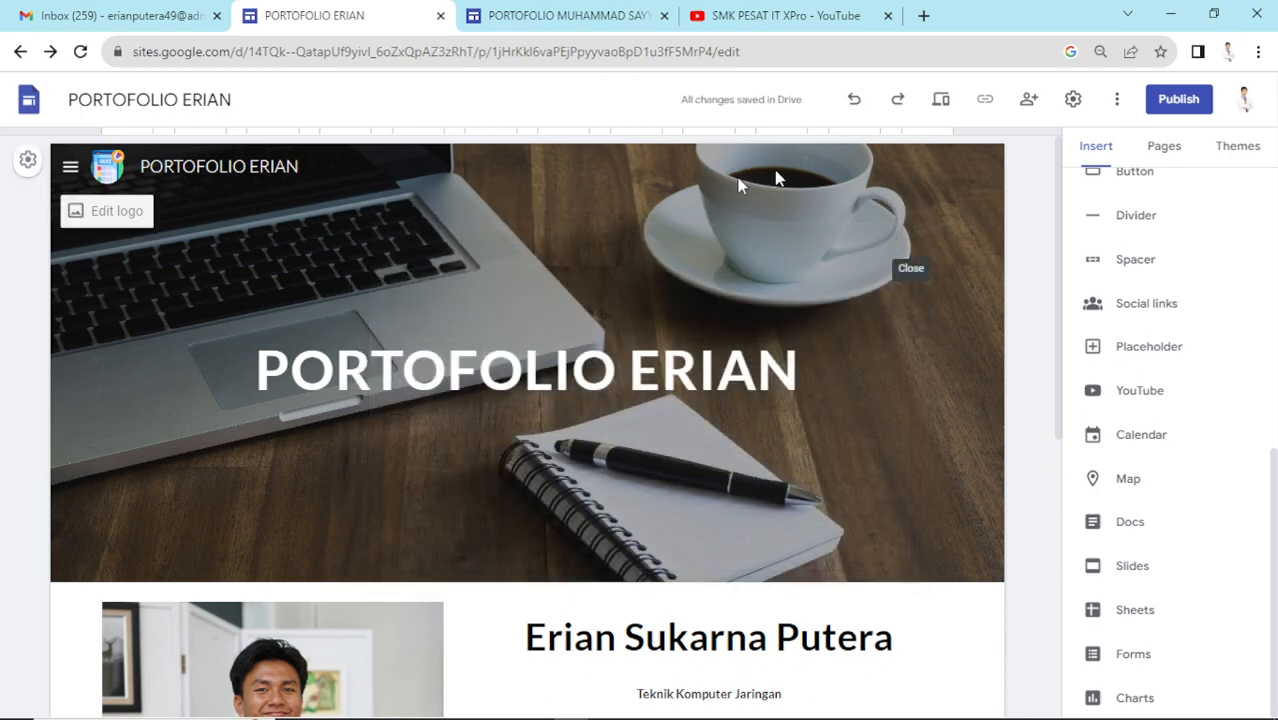
click(939, 104)
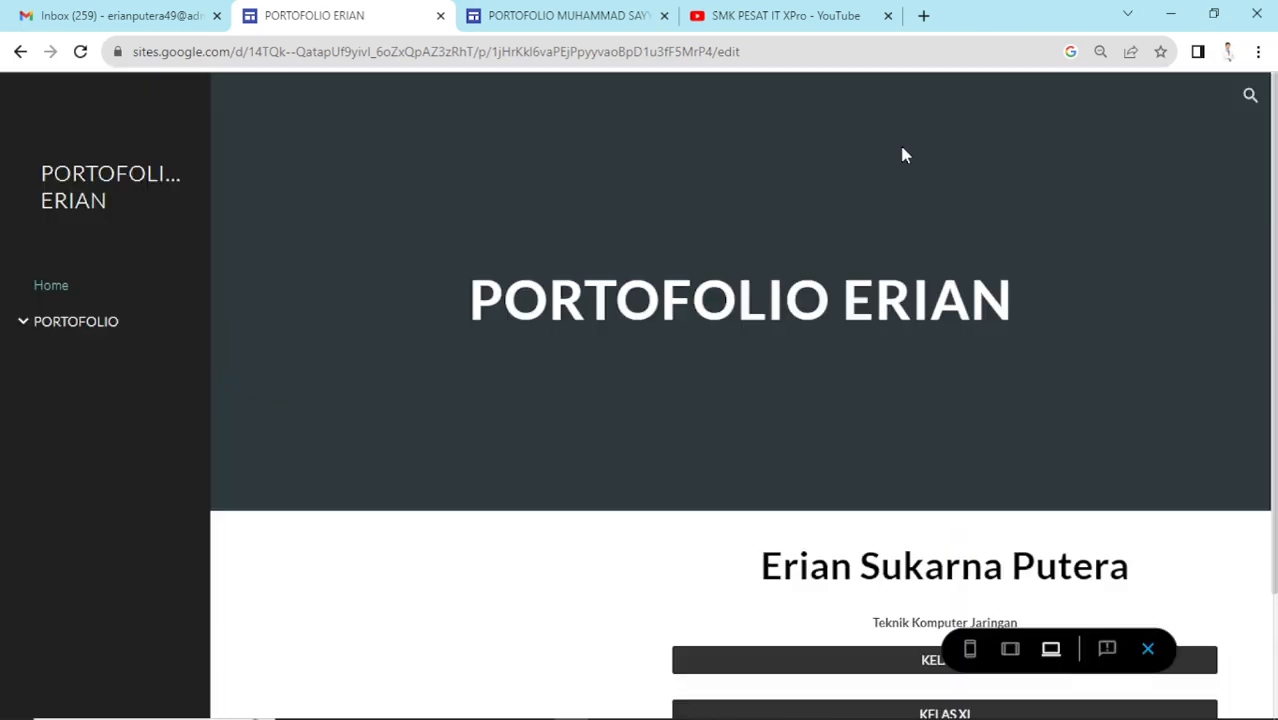
scroll(975, 391, down, 2)
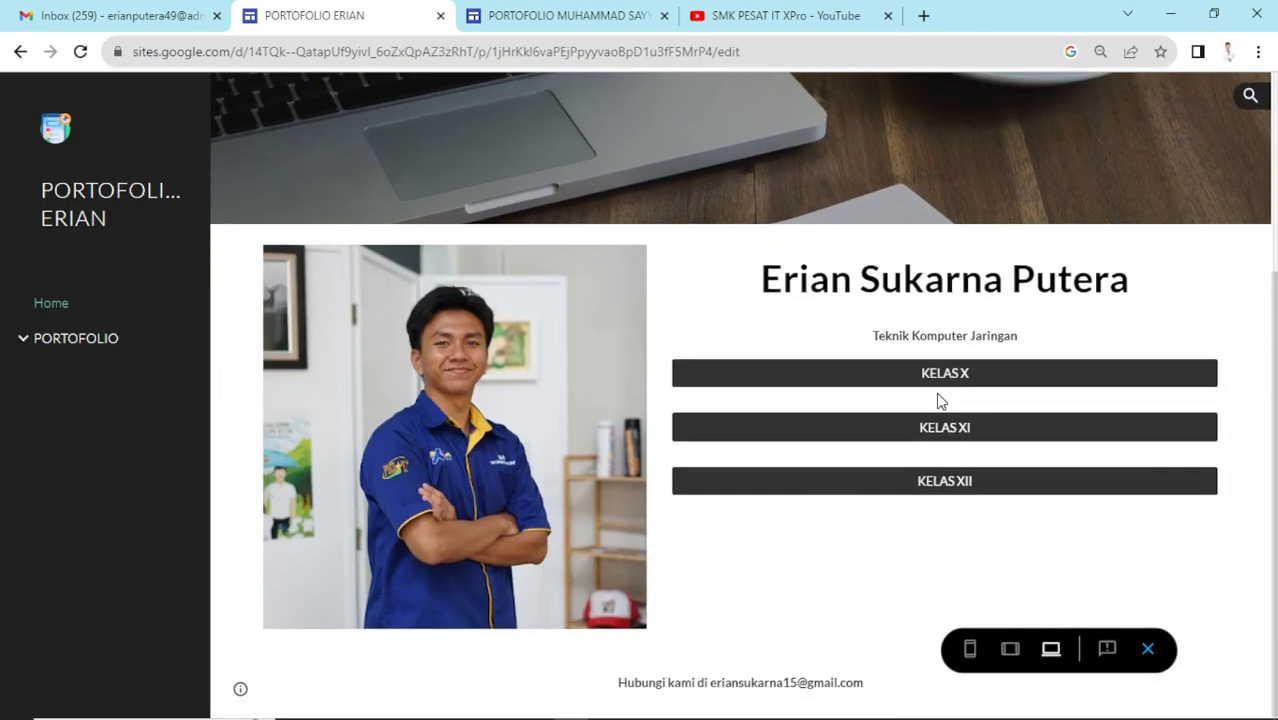
scroll(948, 400, up, 2)
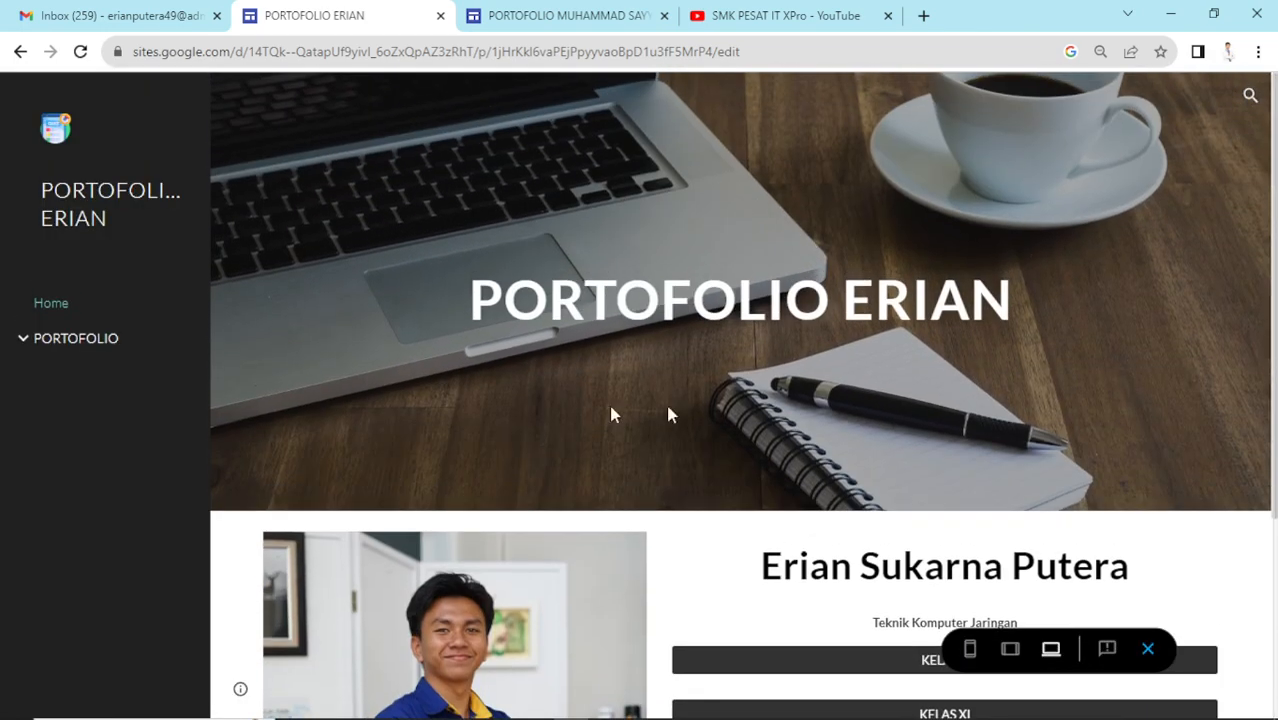
click(22, 339)
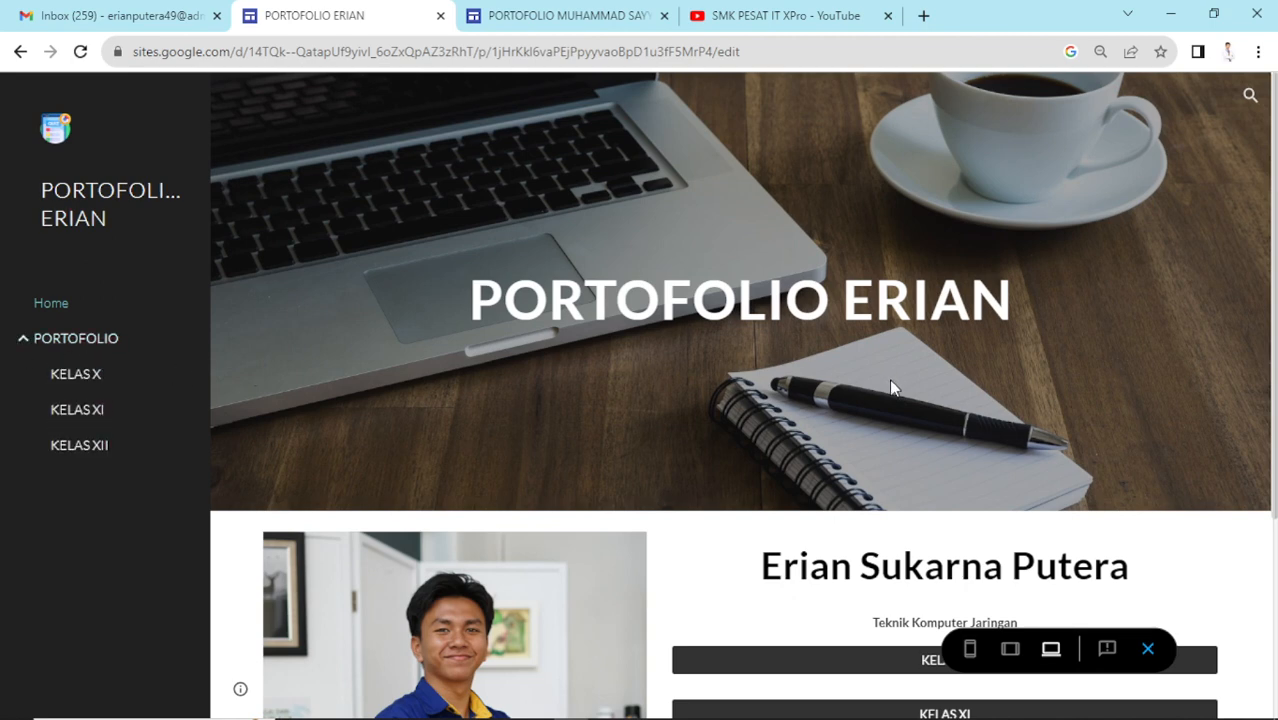
click(30, 340)
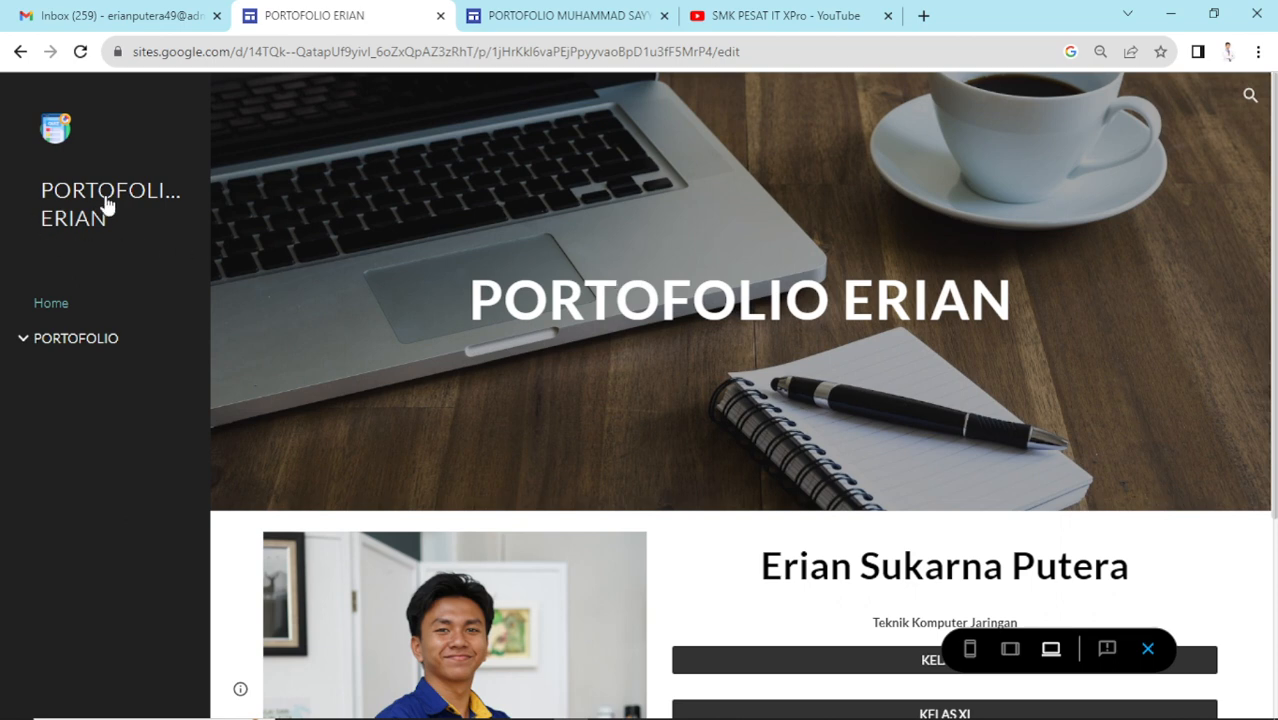
click(134, 216)
scroll(540, 385, down, 1)
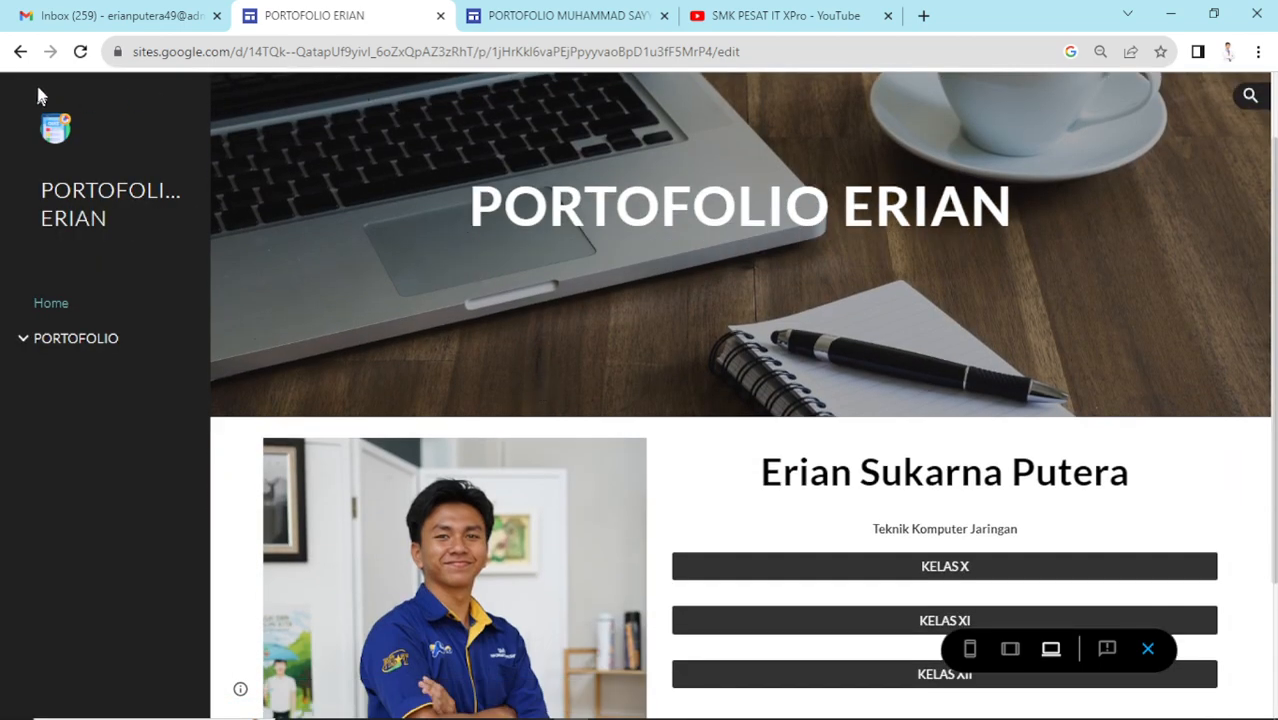
click(1148, 648)
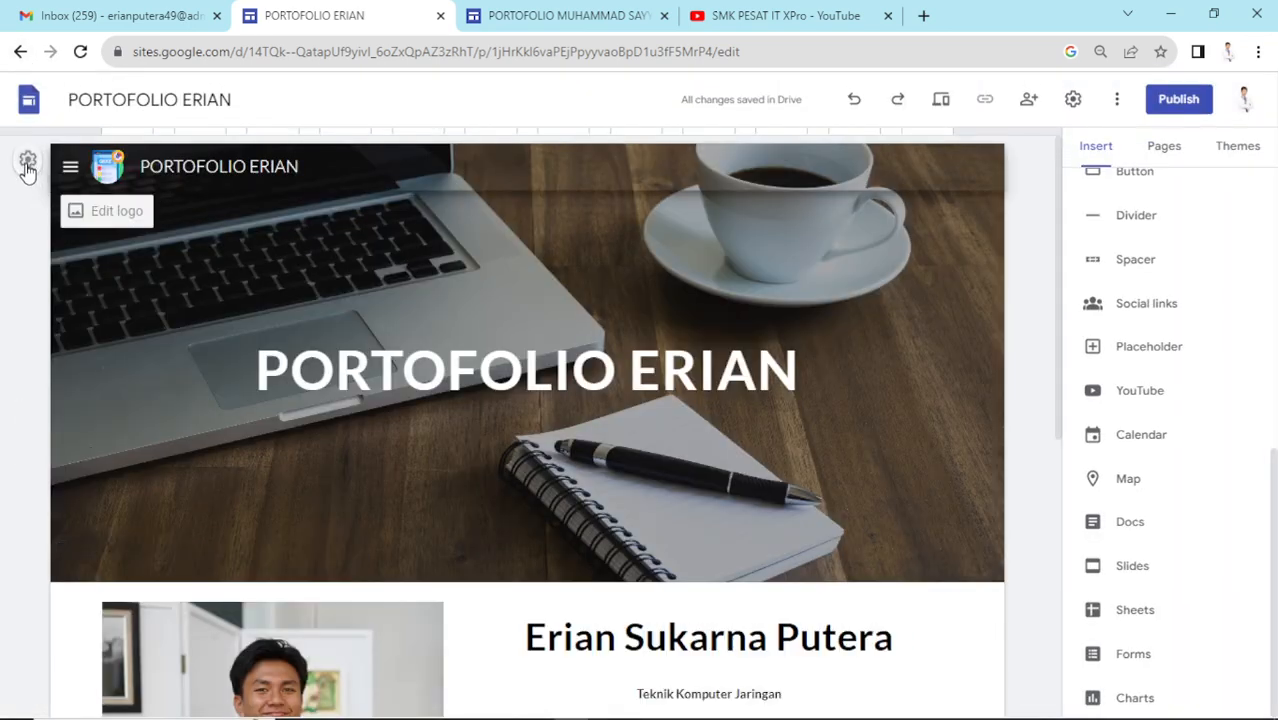
- Set the site's Navigation mode back to Top in Settings
click(27, 165)
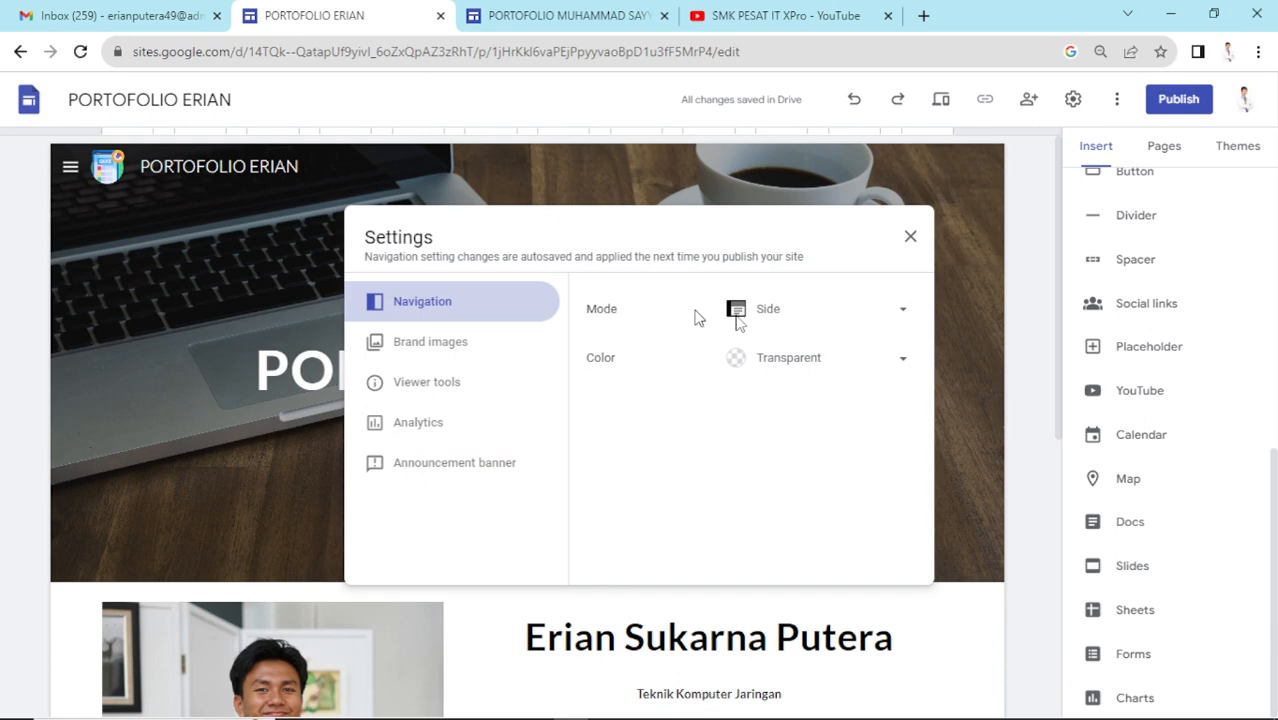
click(804, 316)
click(806, 283)
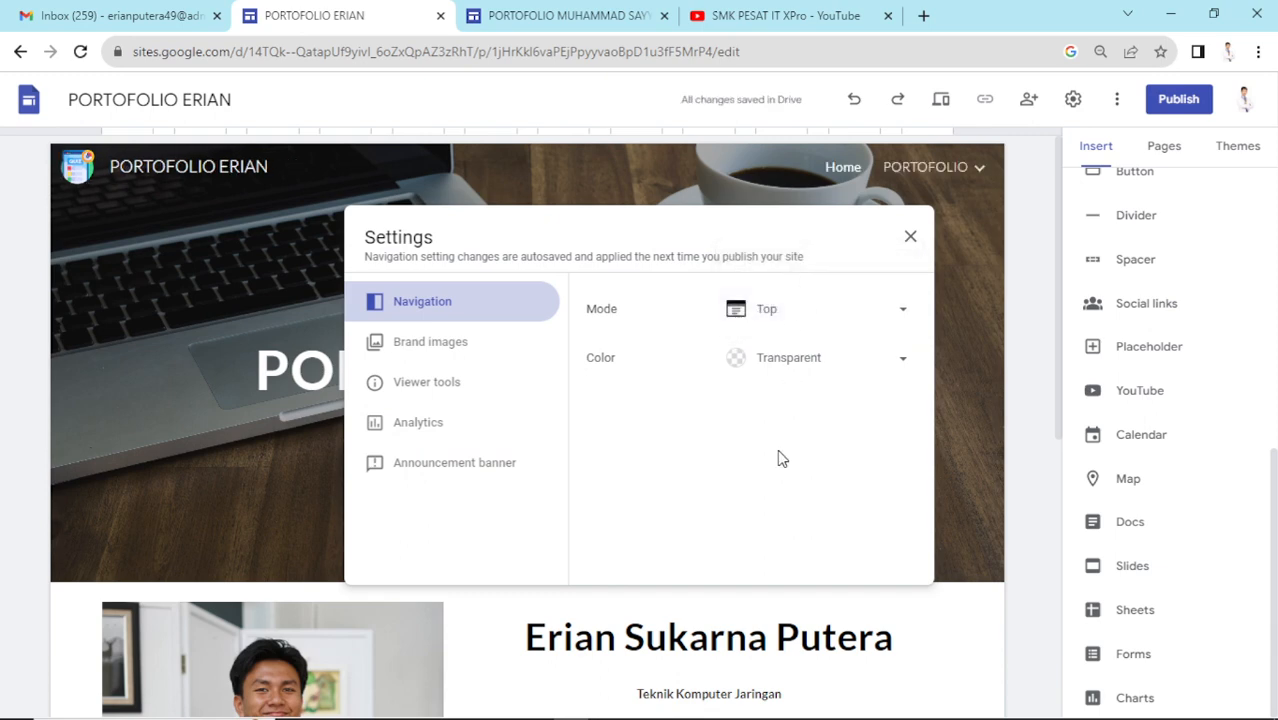
click(906, 239)
scroll(865, 357, down, 5)
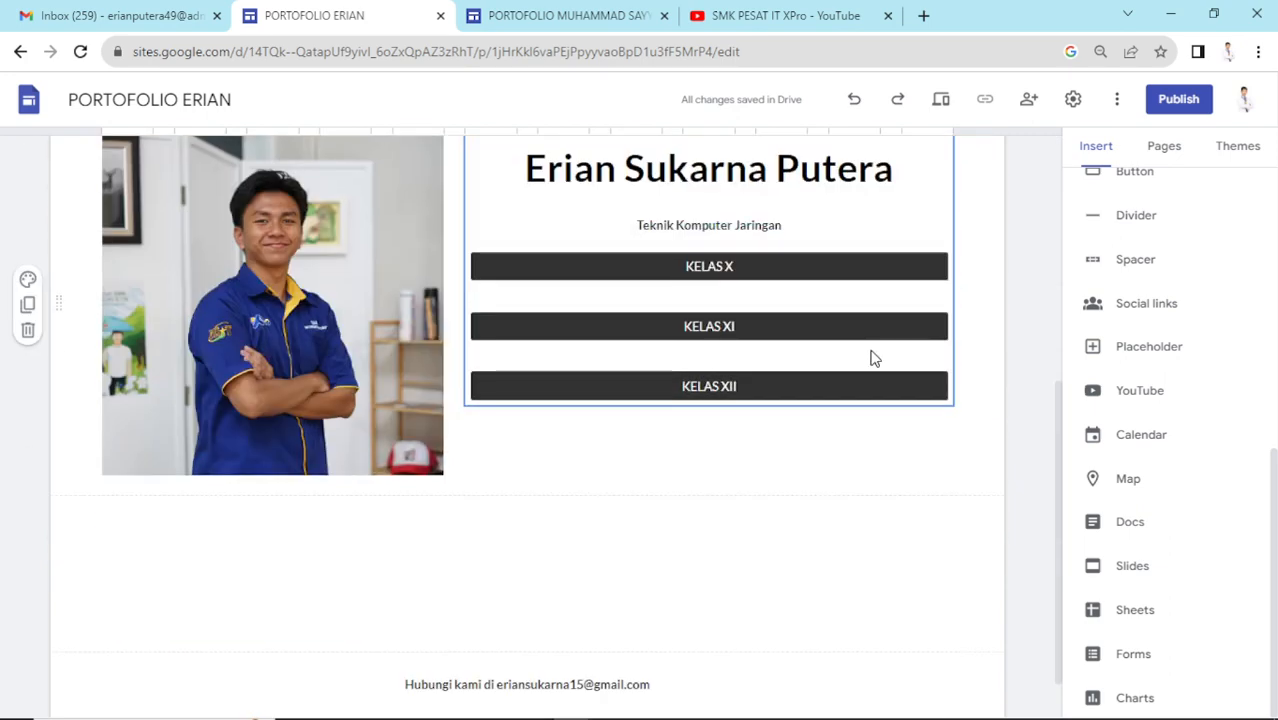
scroll(940, 297, up, 5)
scroll(938, 297, up, 1)
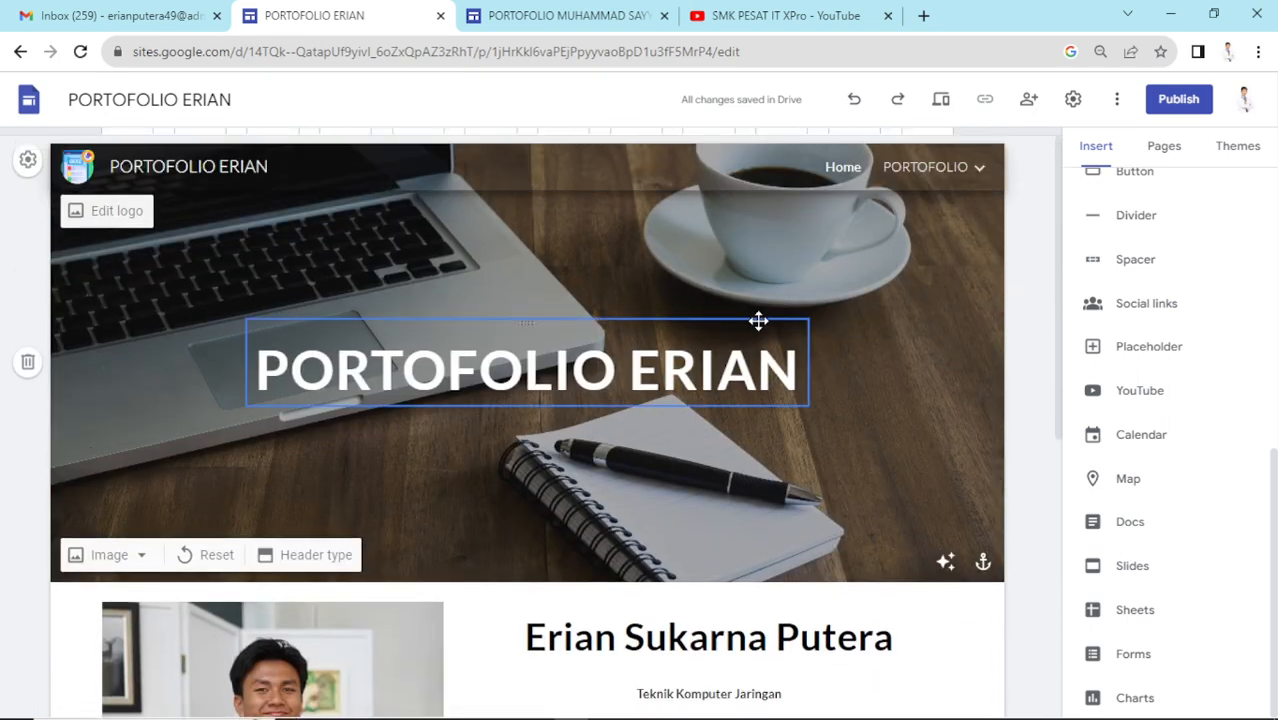
scroll(1175, 336, up, 5)
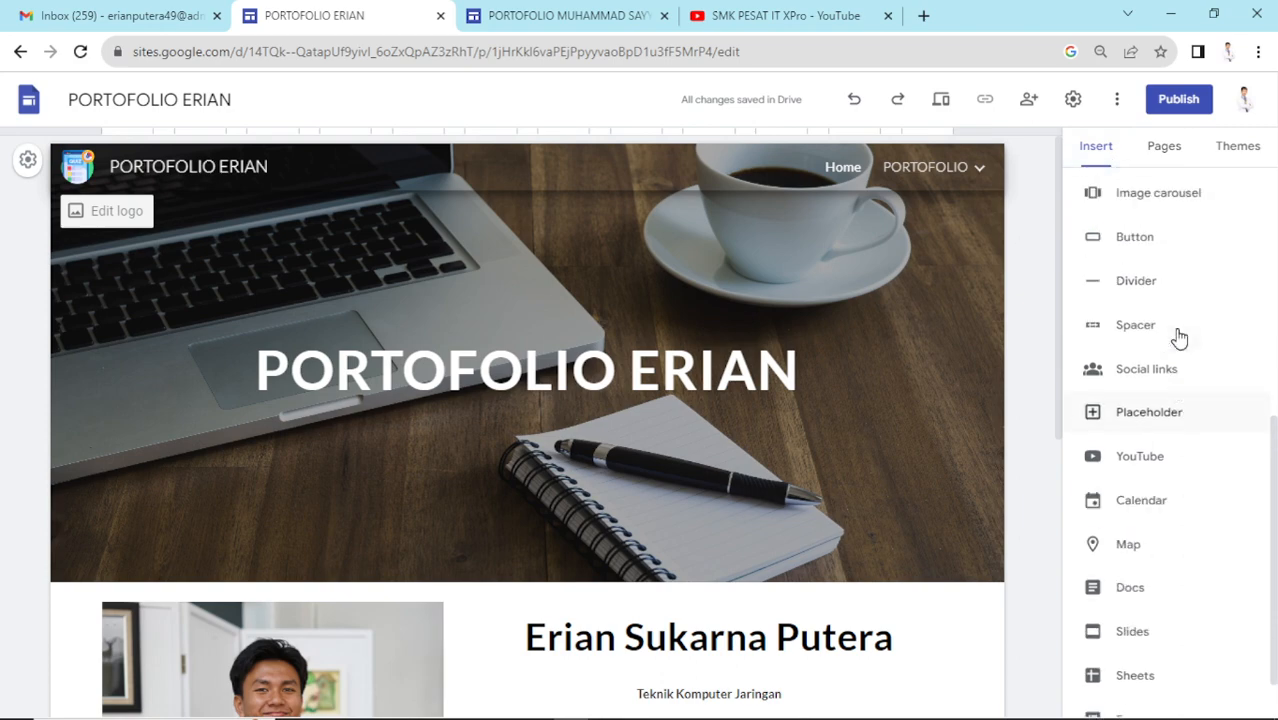
- Preview the site with top navigation, then exit the preview
click(941, 103)
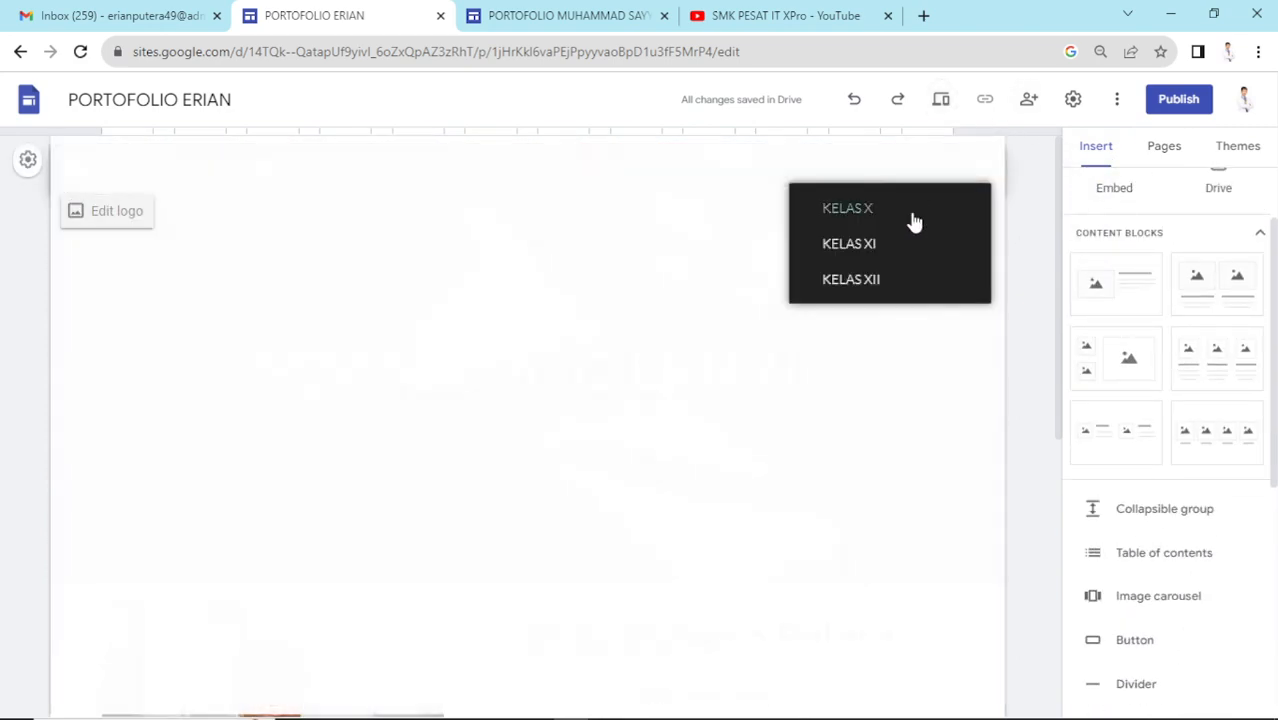
scroll(698, 277, down, 3)
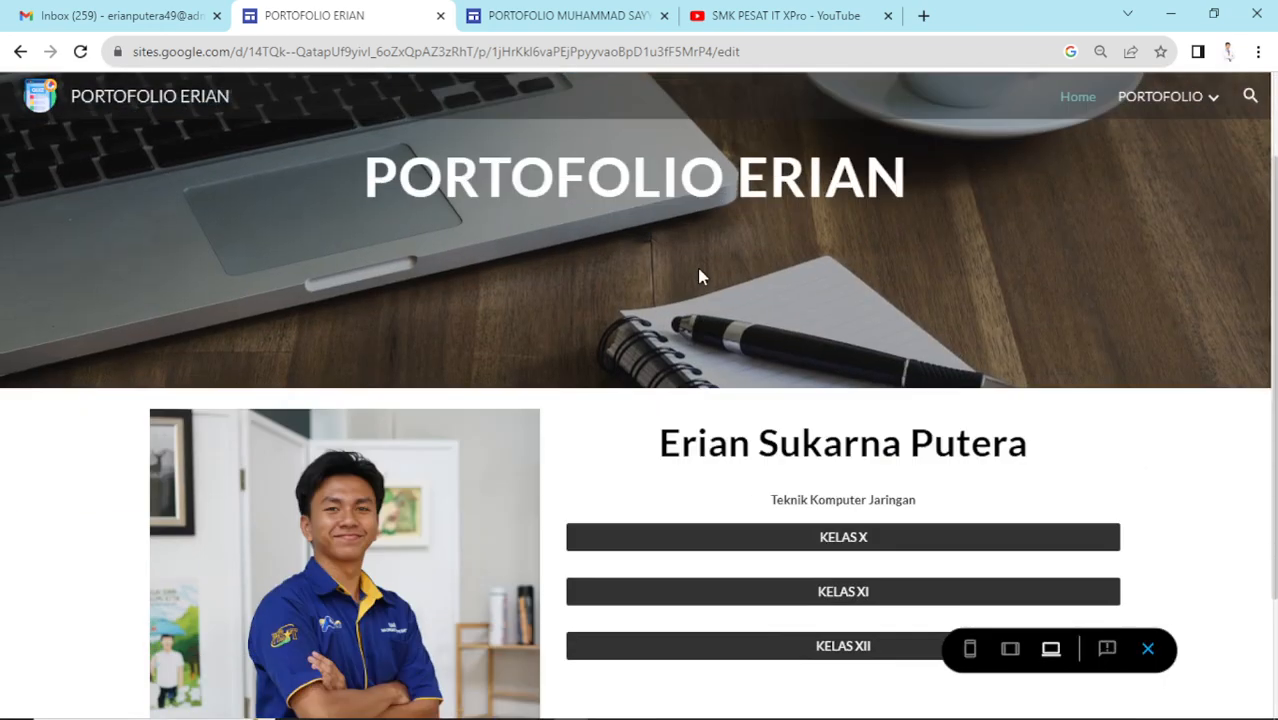
scroll(701, 273, up, 3)
scroll(701, 273, down, 2)
scroll(701, 273, up, 2)
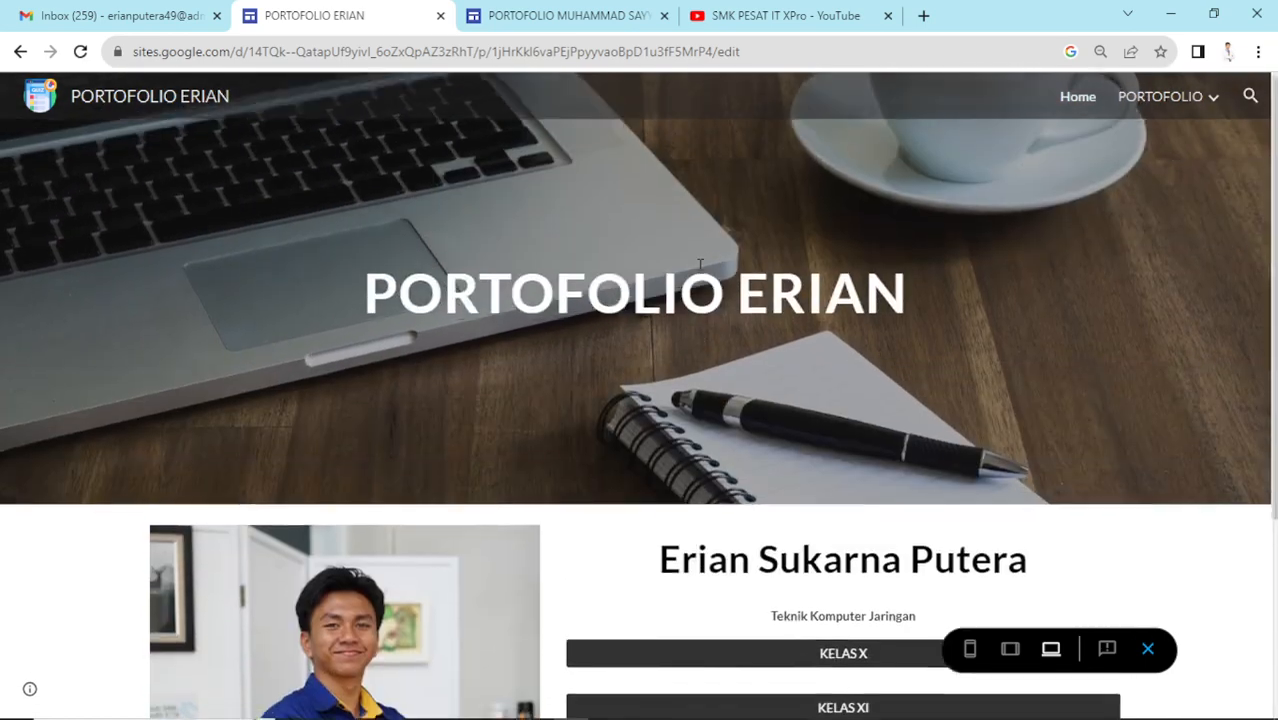
scroll(700, 273, down, 3)
scroll(698, 272, up, 3)
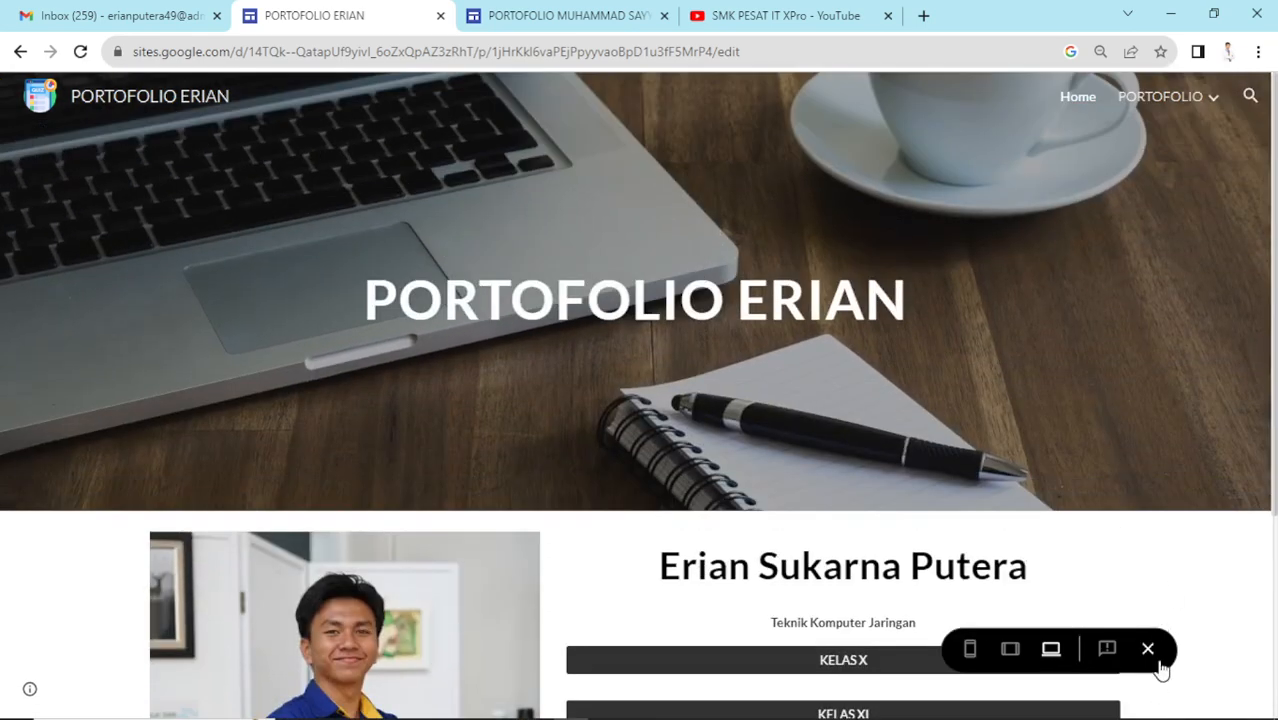
click(1152, 650)
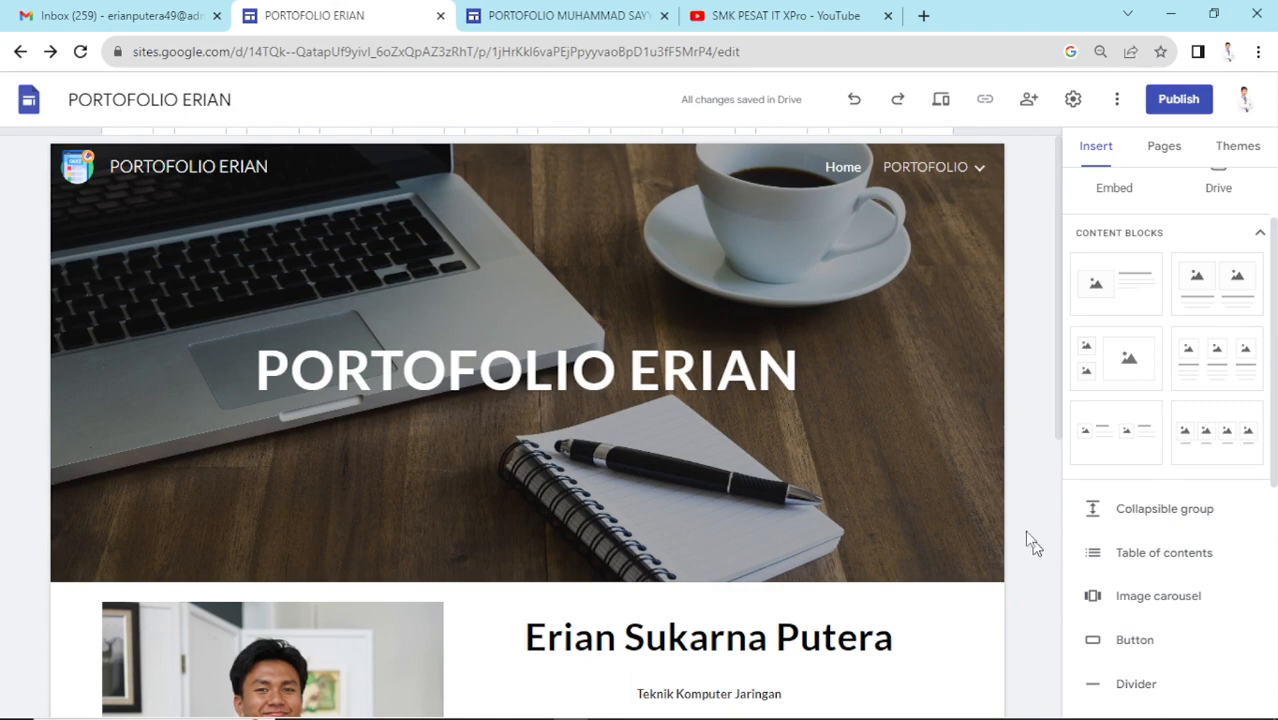
- Open the PORTOFOLIO page from the top navigation
scroll(1030, 540, down, 5)
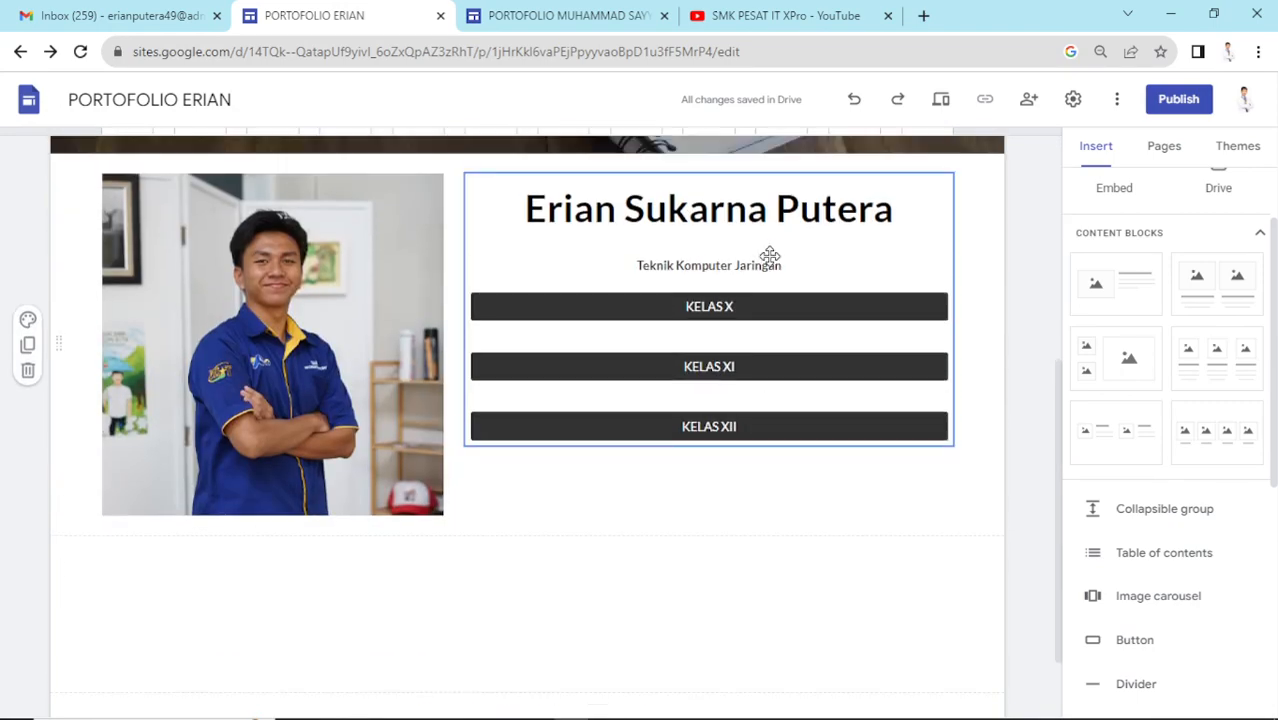
scroll(769, 255, up, 5)
click(919, 171)
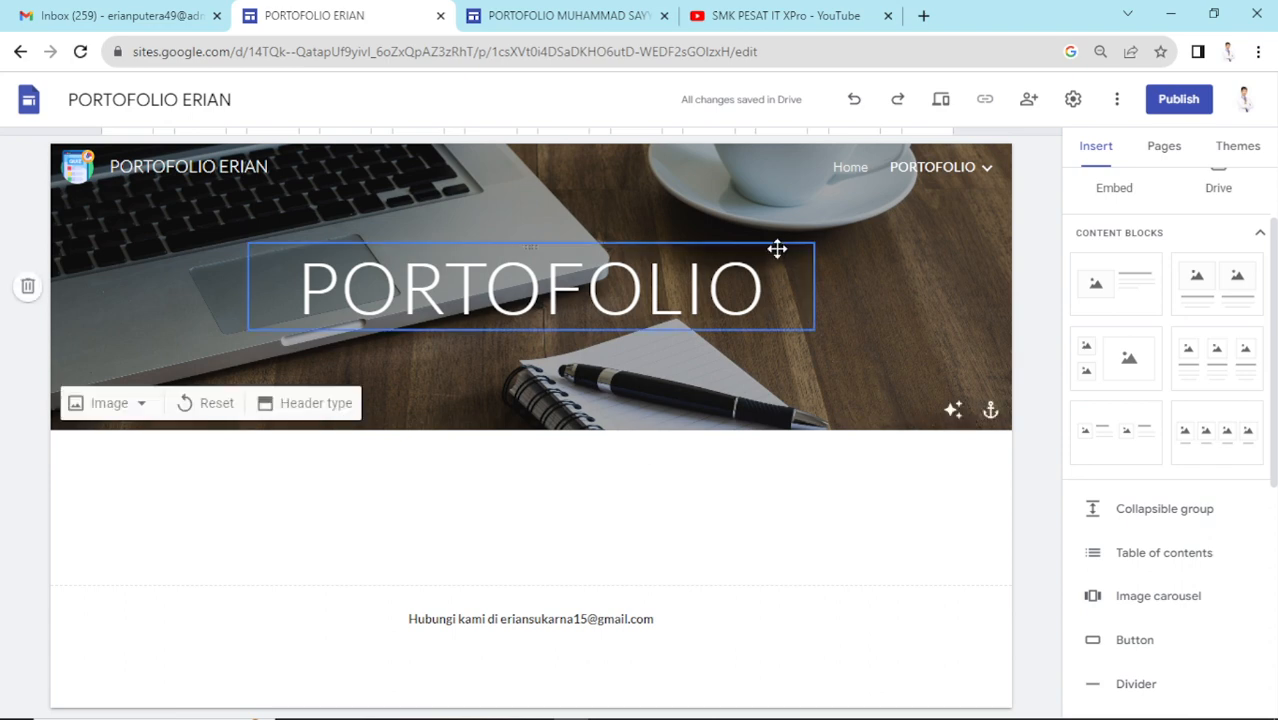
- Review the image insertion options on the PORTOFOLIO page with its desk-photo banner
mouse_move(933, 171)
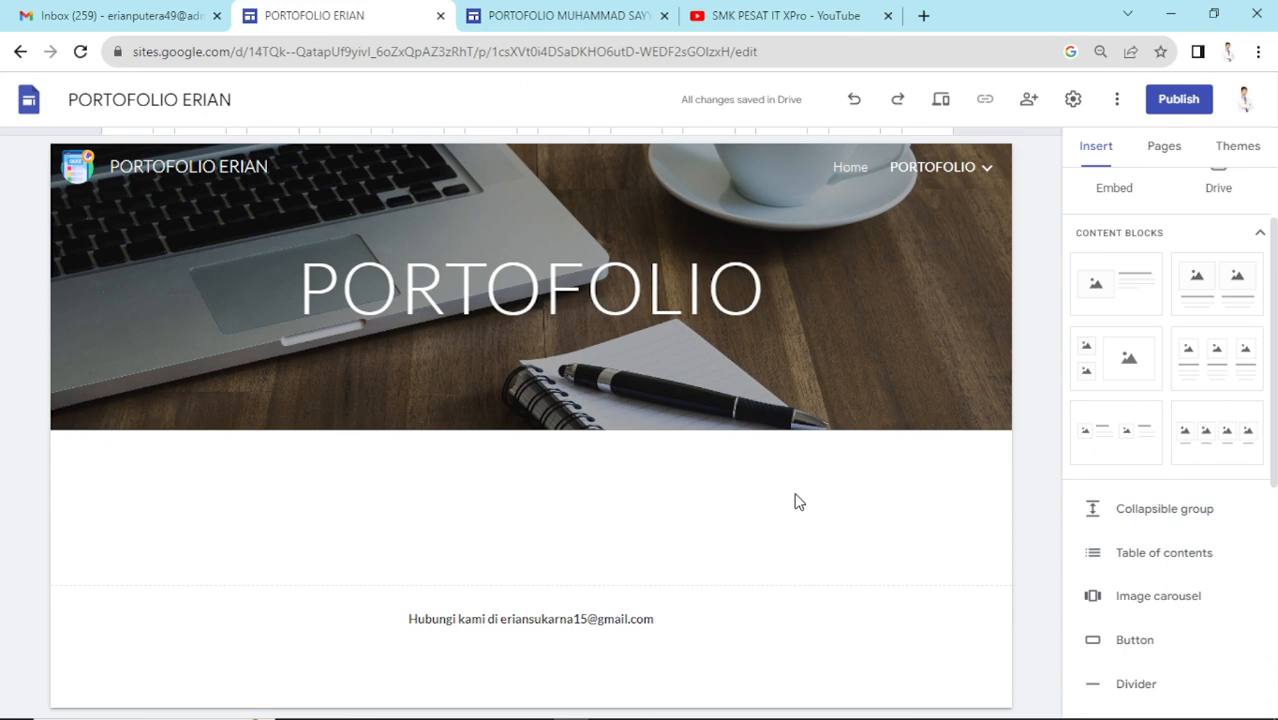
scroll(1186, 371, up, 1)
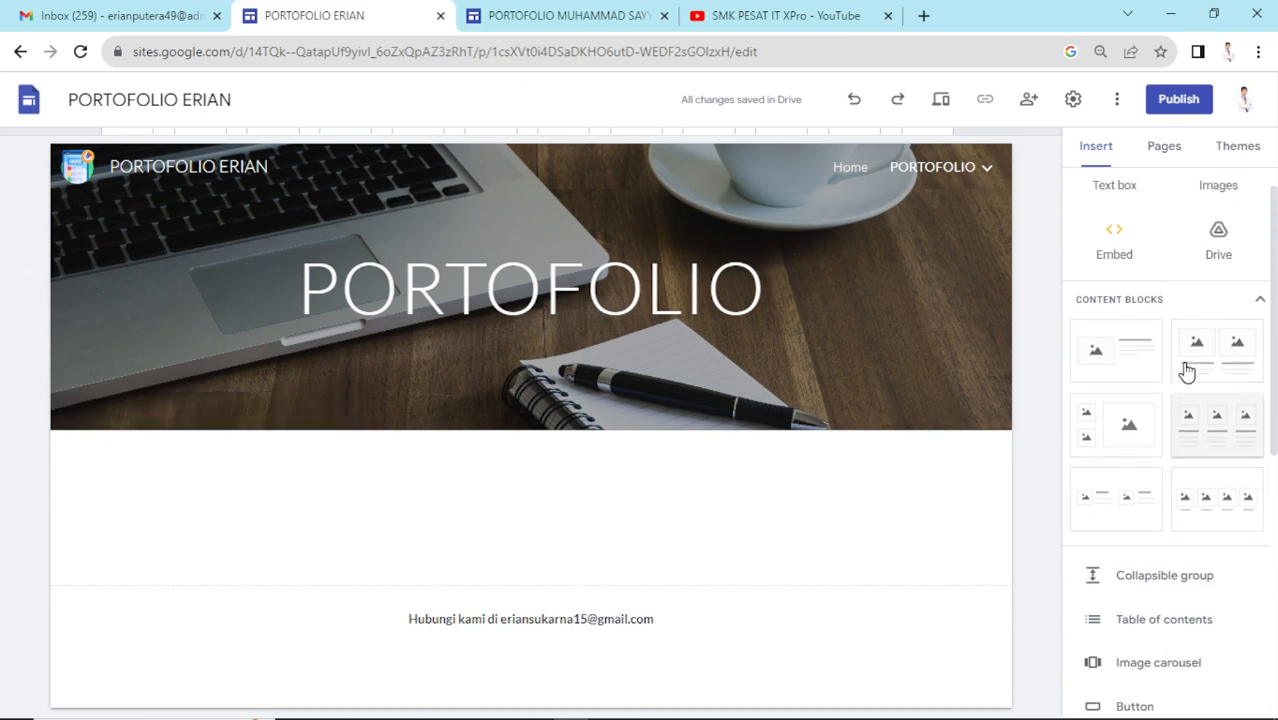
scroll(1180, 365, down, 5)
scroll(1178, 358, up, 6)
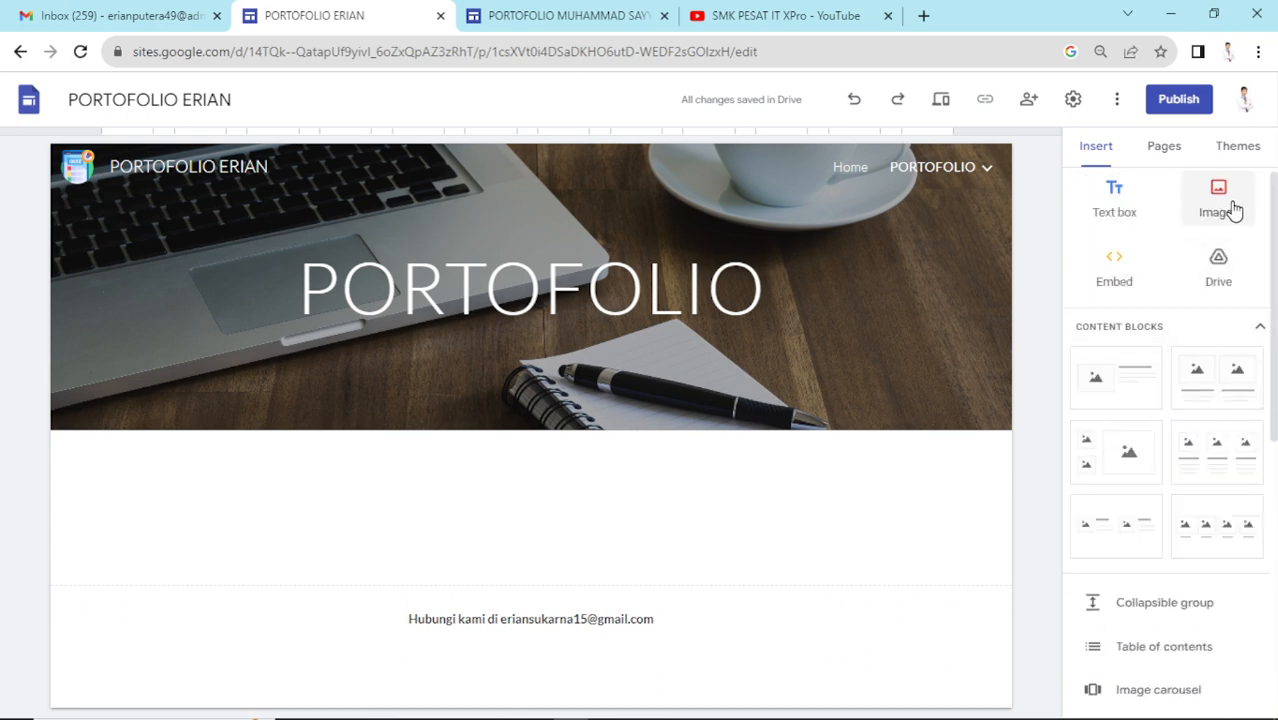
click(1235, 210)
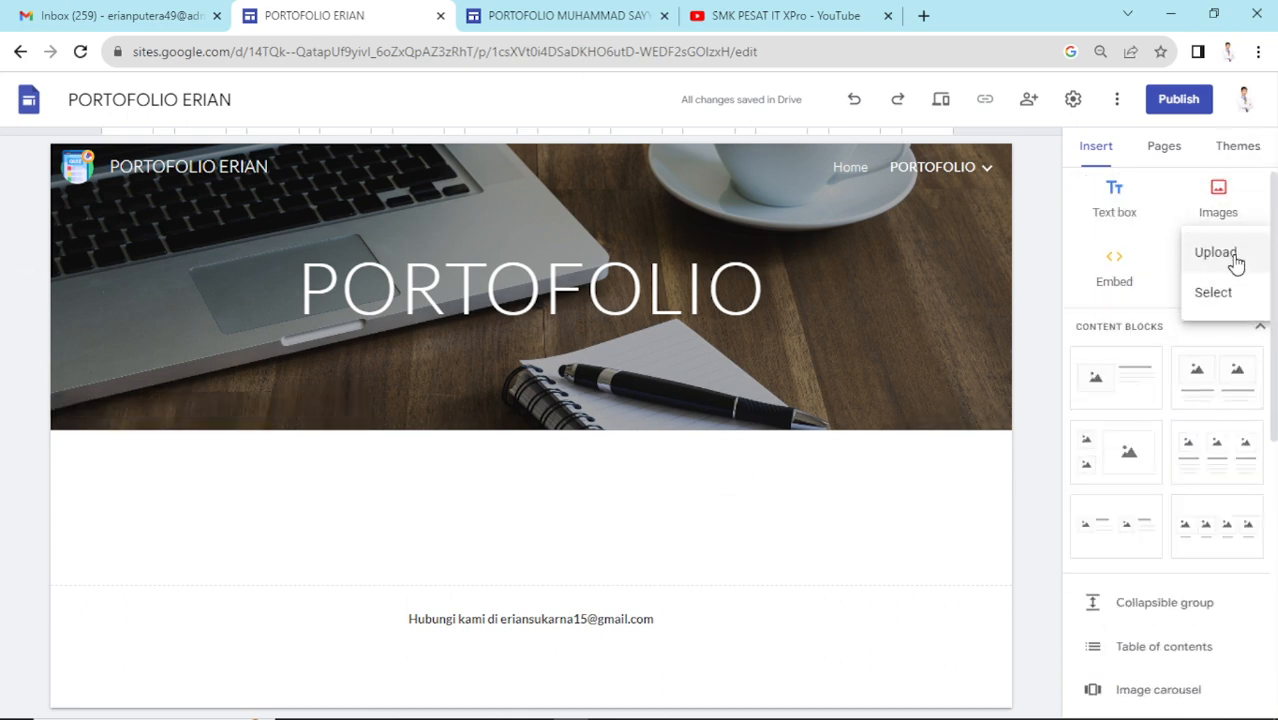
scroll(1157, 483, down, 3)
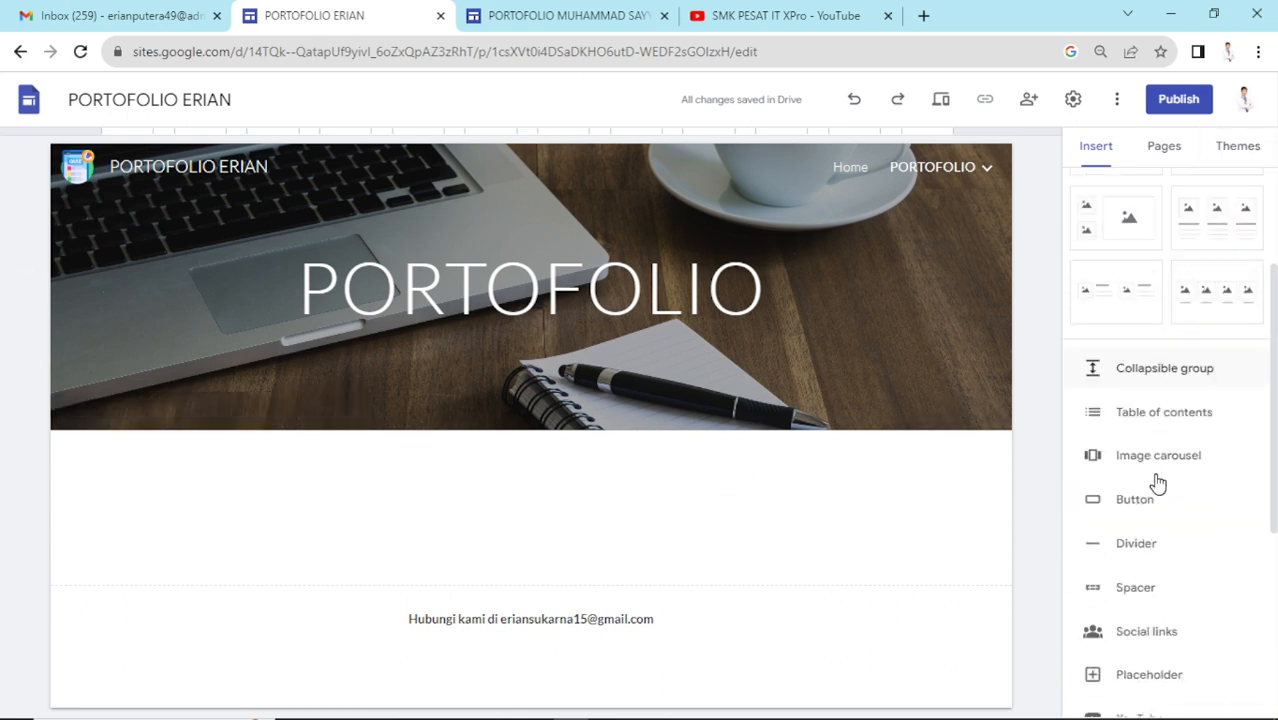
scroll(1157, 483, up, 3)
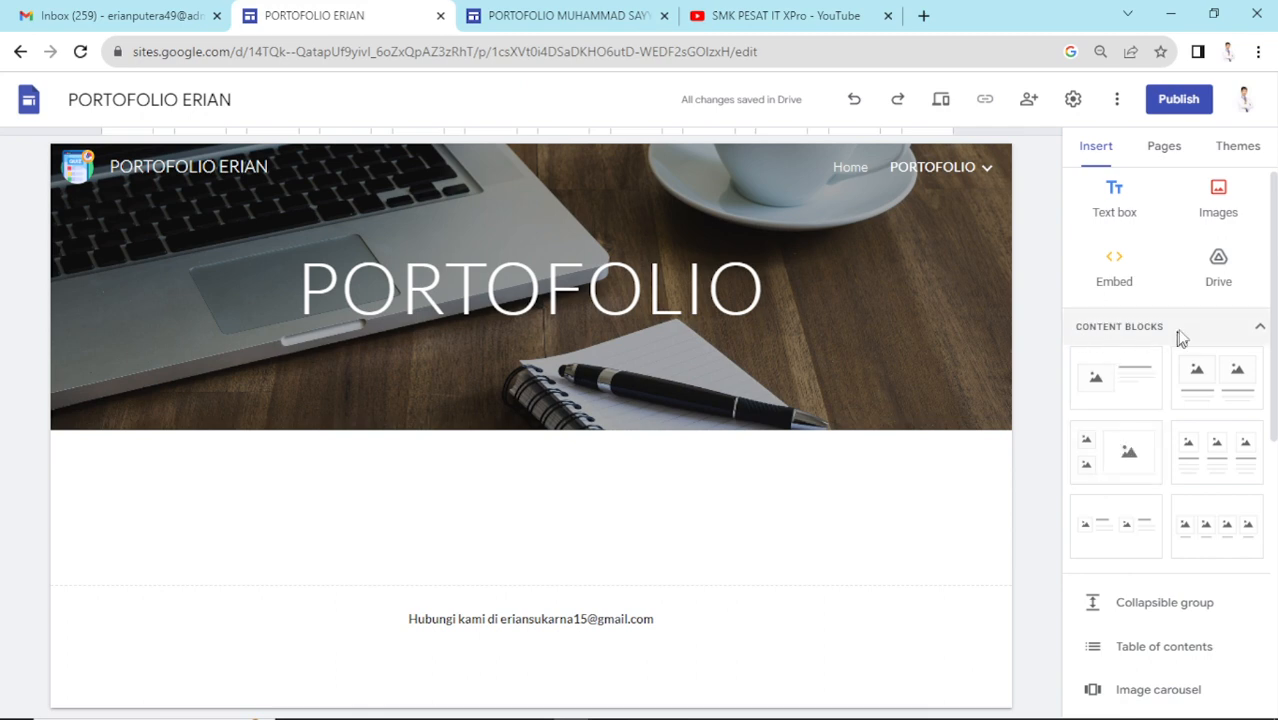
- Insert a four-column image block and caption the first cards DESIGN GRAFIS and FOTOGRAFI
click(1172, 537)
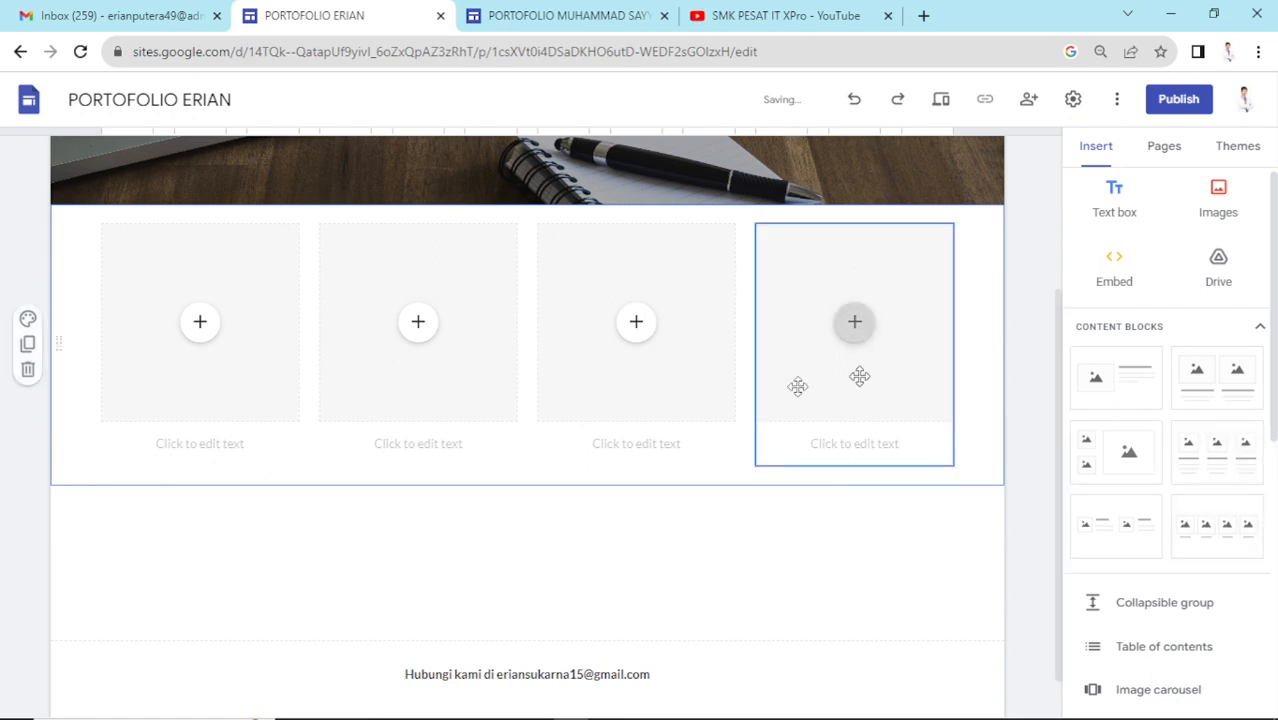
click(243, 450)
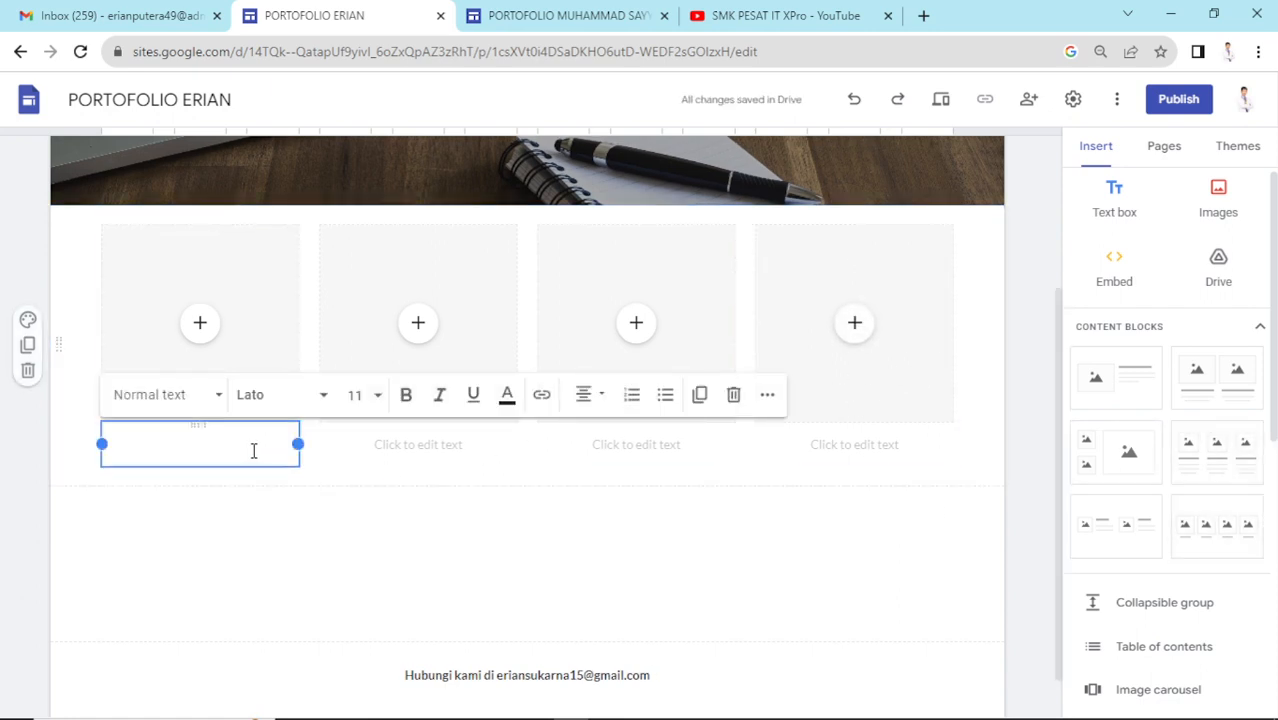
text(DESIGN)
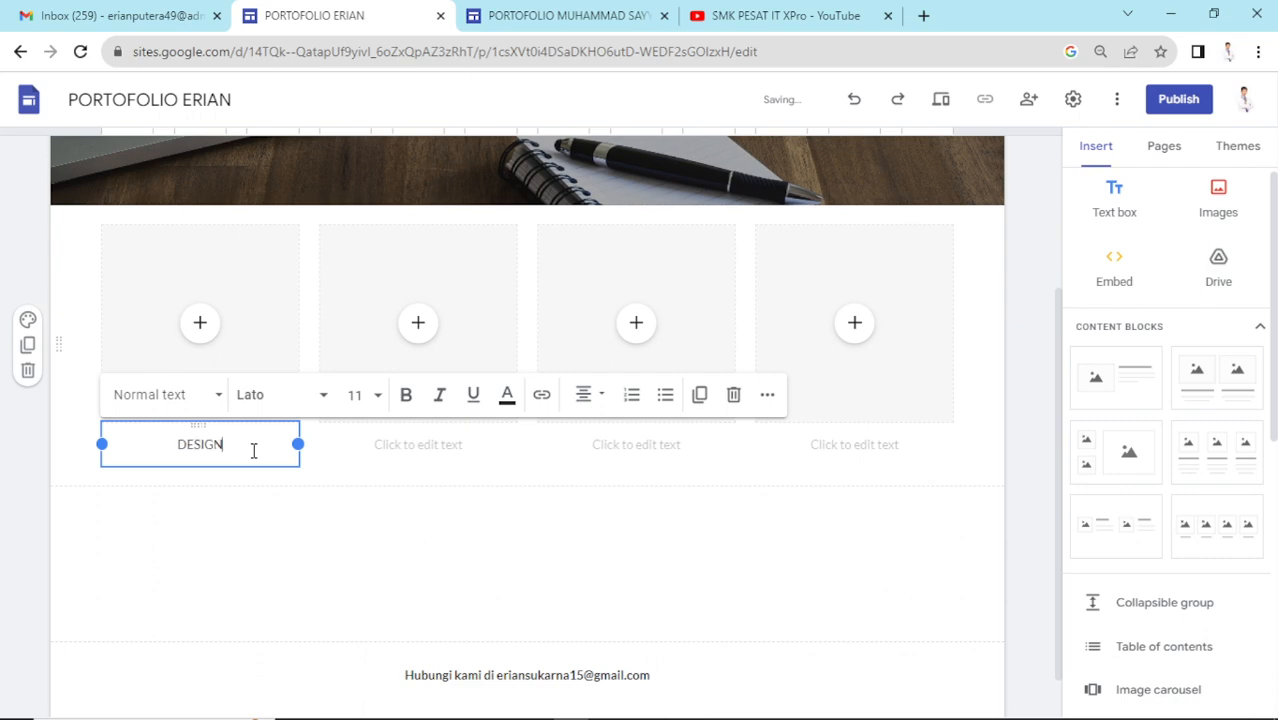
text( GRAFIS)
text(FOTOR)
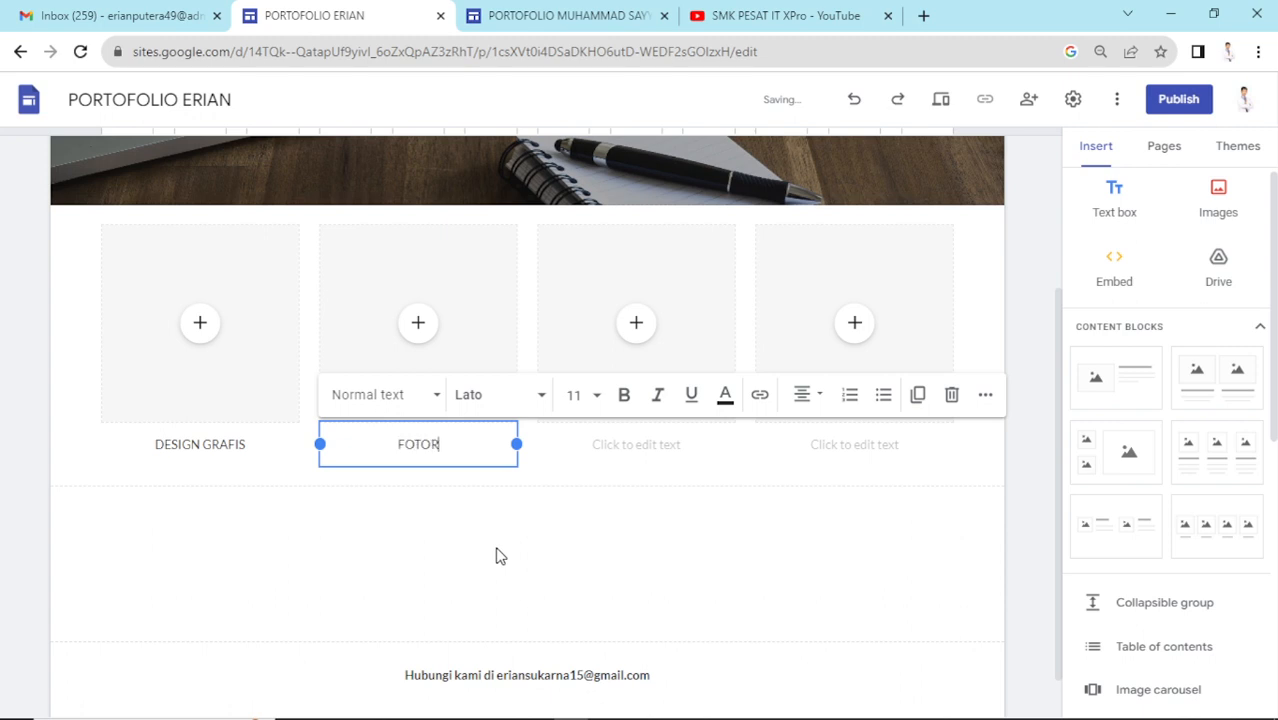
key(BackSpace)
text(GRAFO)
key(BackSpace)
text(I)
- Caption the third and fourth cards CINEMATOGRAFI and 3D MODELING
click(684, 449)
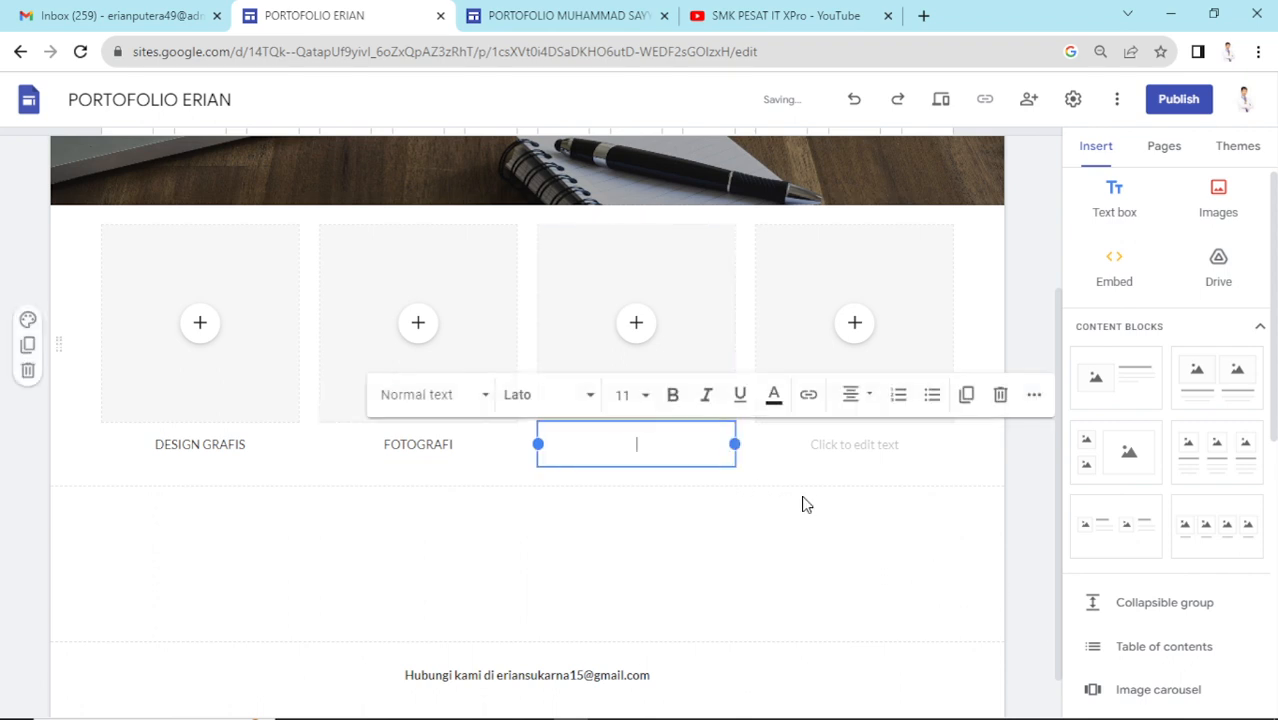
text(SINEMAT)
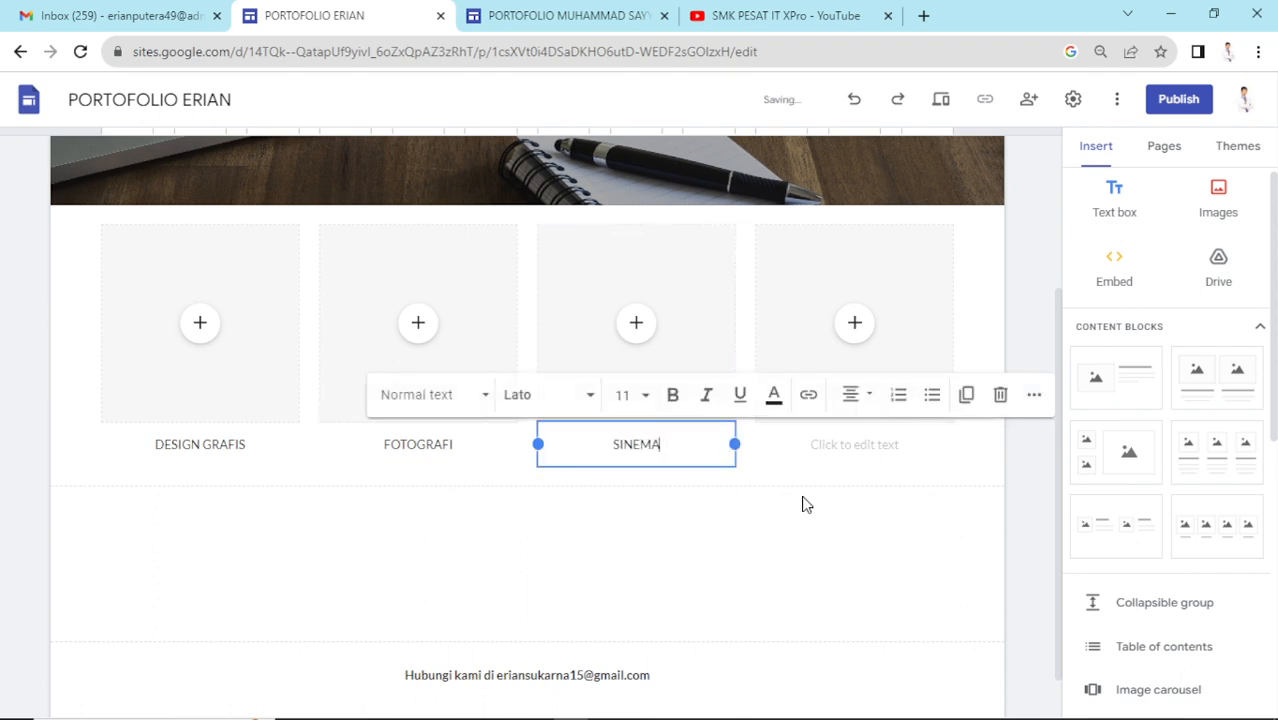
key(BackSpace)
key(BackSpace)
key(BackSpace)
key(BackSpace)
key(BackSpace)
key(BackSpace)
key(BackSpace)
text(CINEMATOGRAFI)
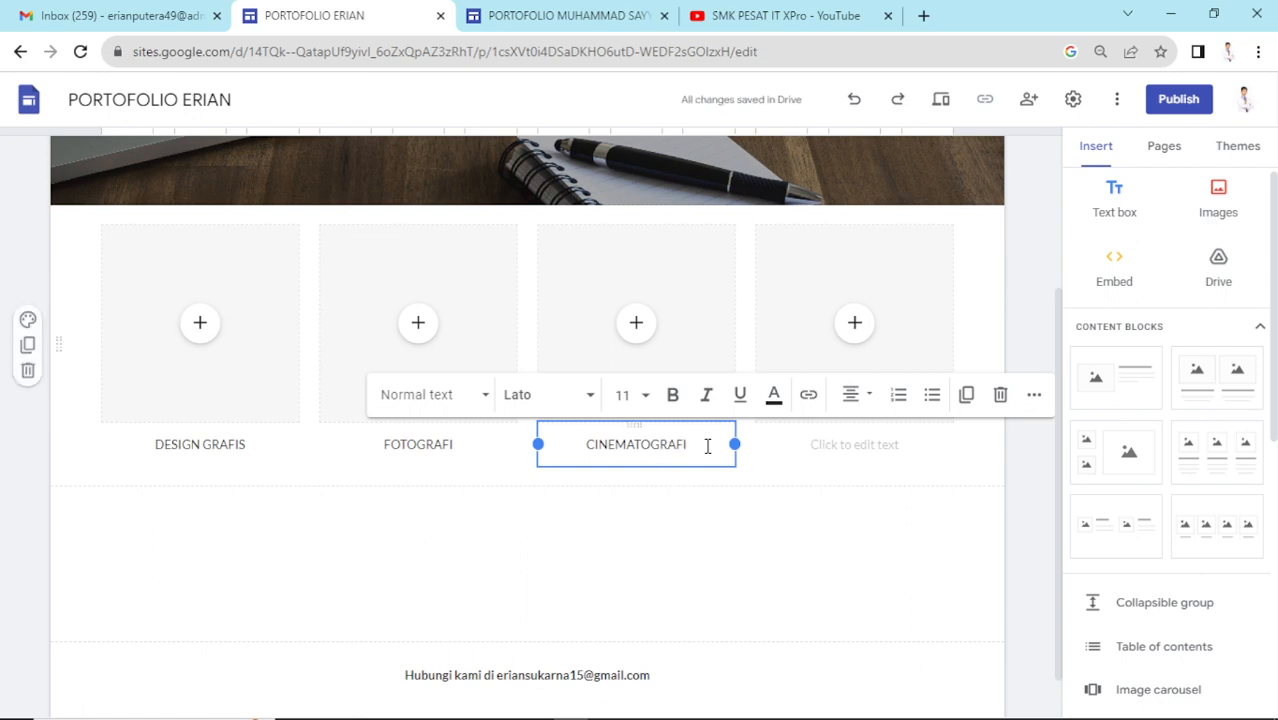
click(868, 447)
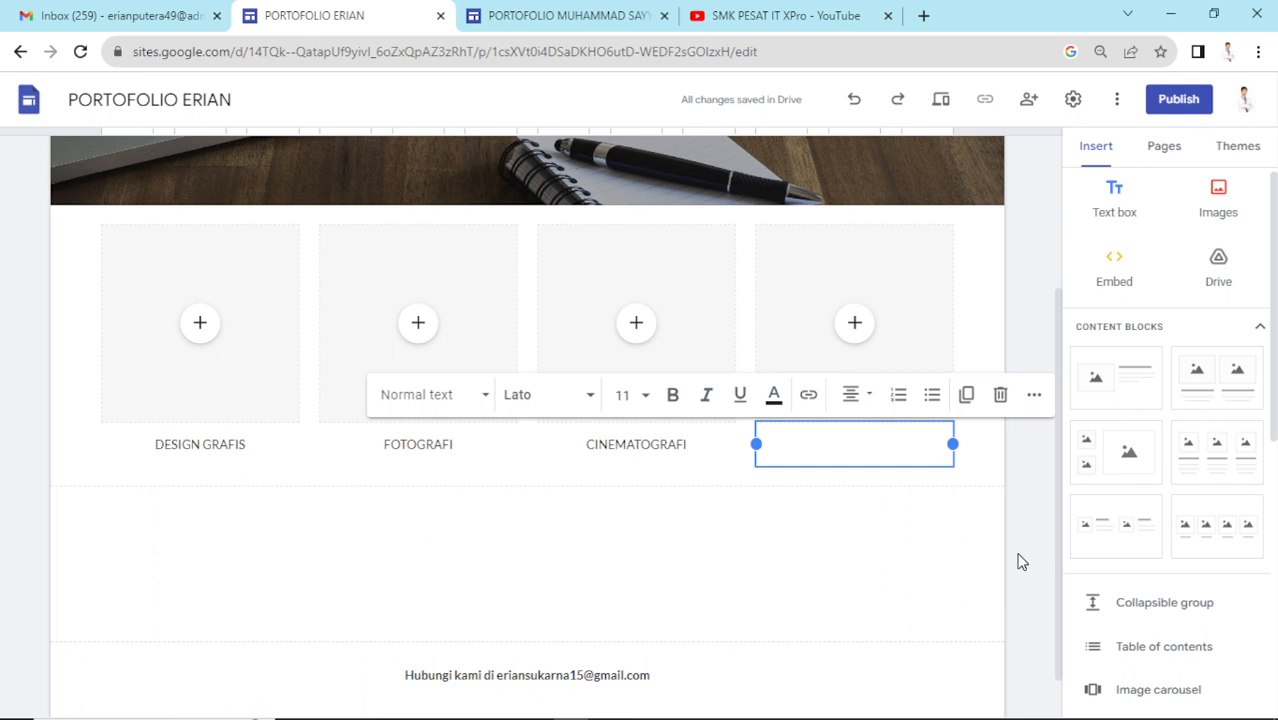
text(3D)
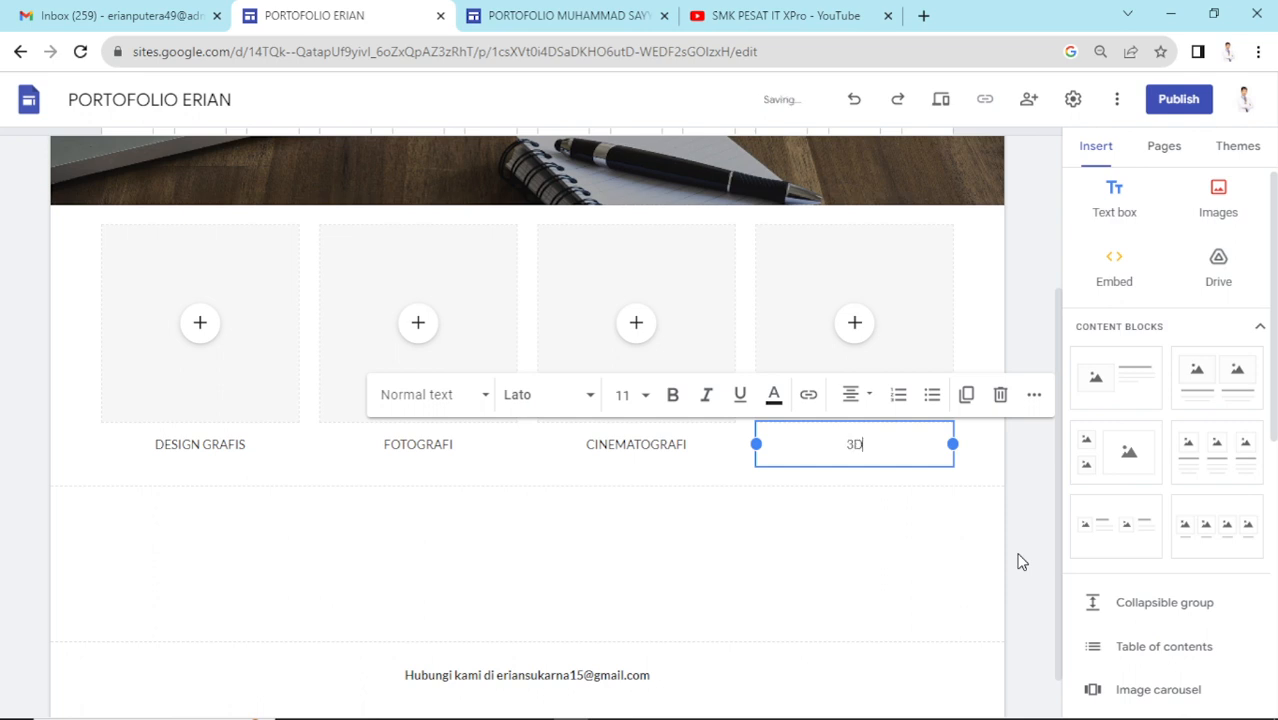
text( MODELING)
click(1043, 560)
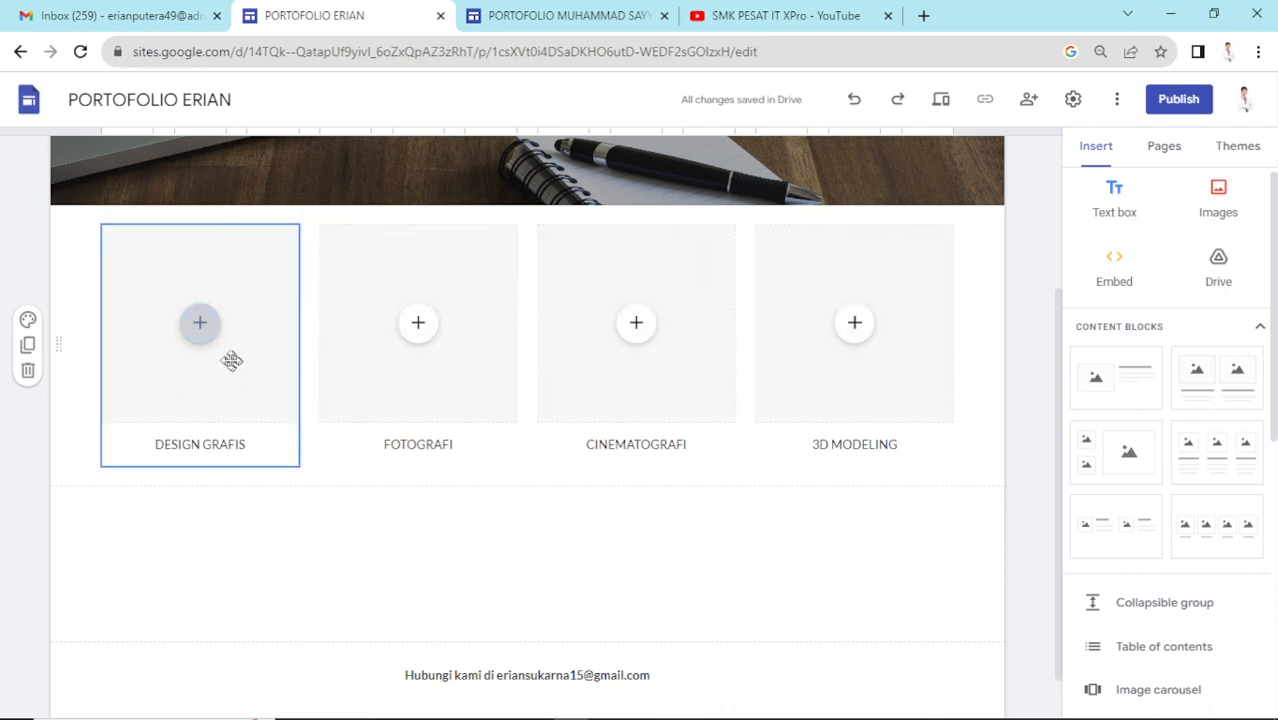
- Upload the 1322 image from the Desktop into the DESIGN GRAFIS card
click(211, 336)
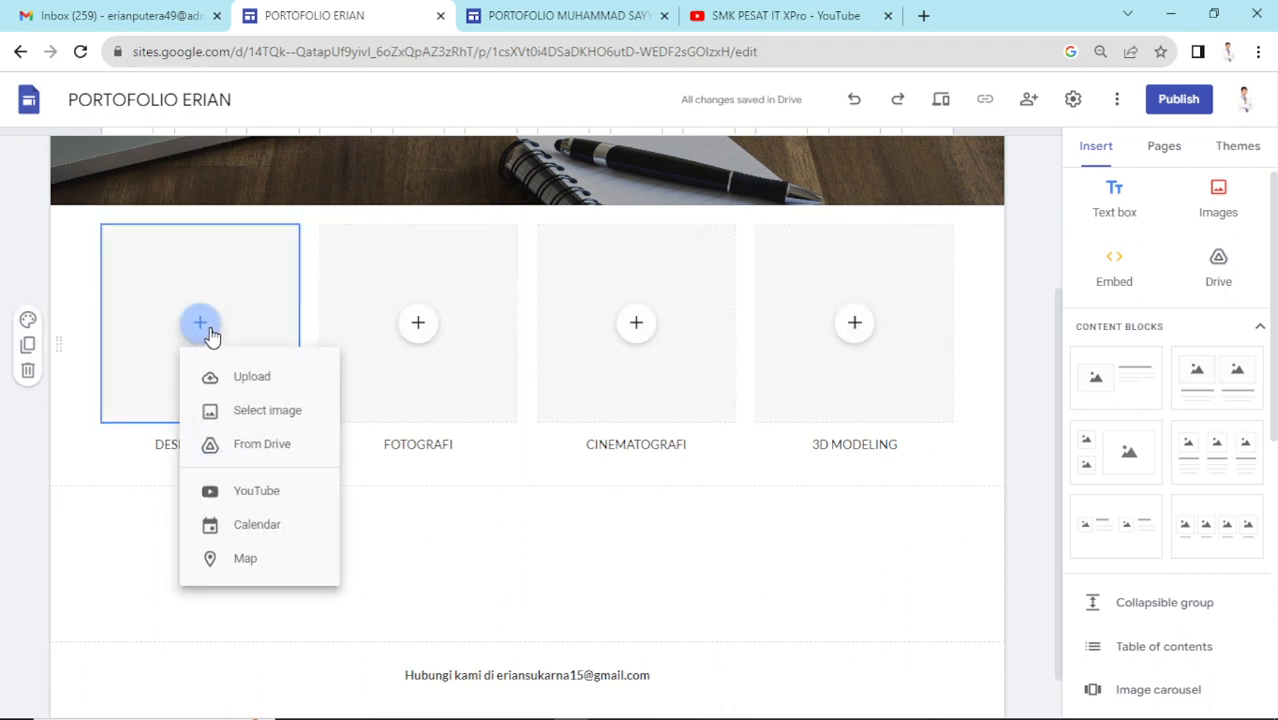
click(282, 379)
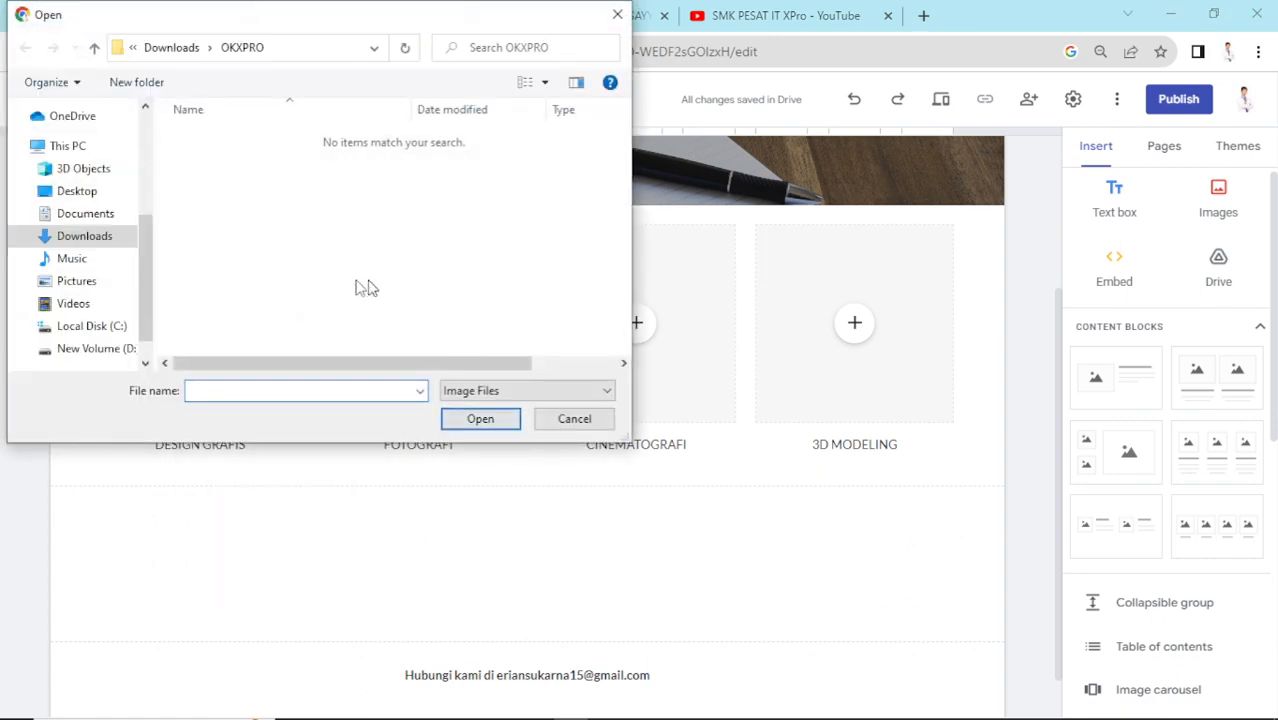
click(80, 191)
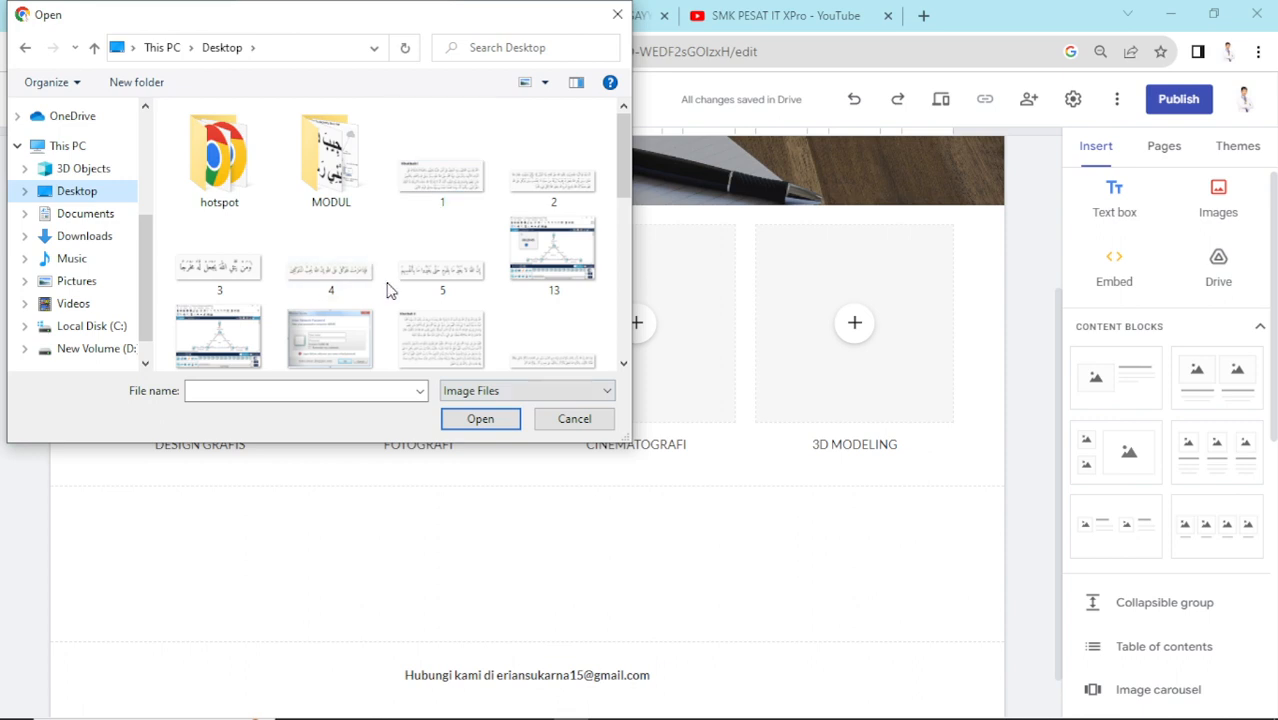
scroll(391, 288, down, 5)
click(243, 137)
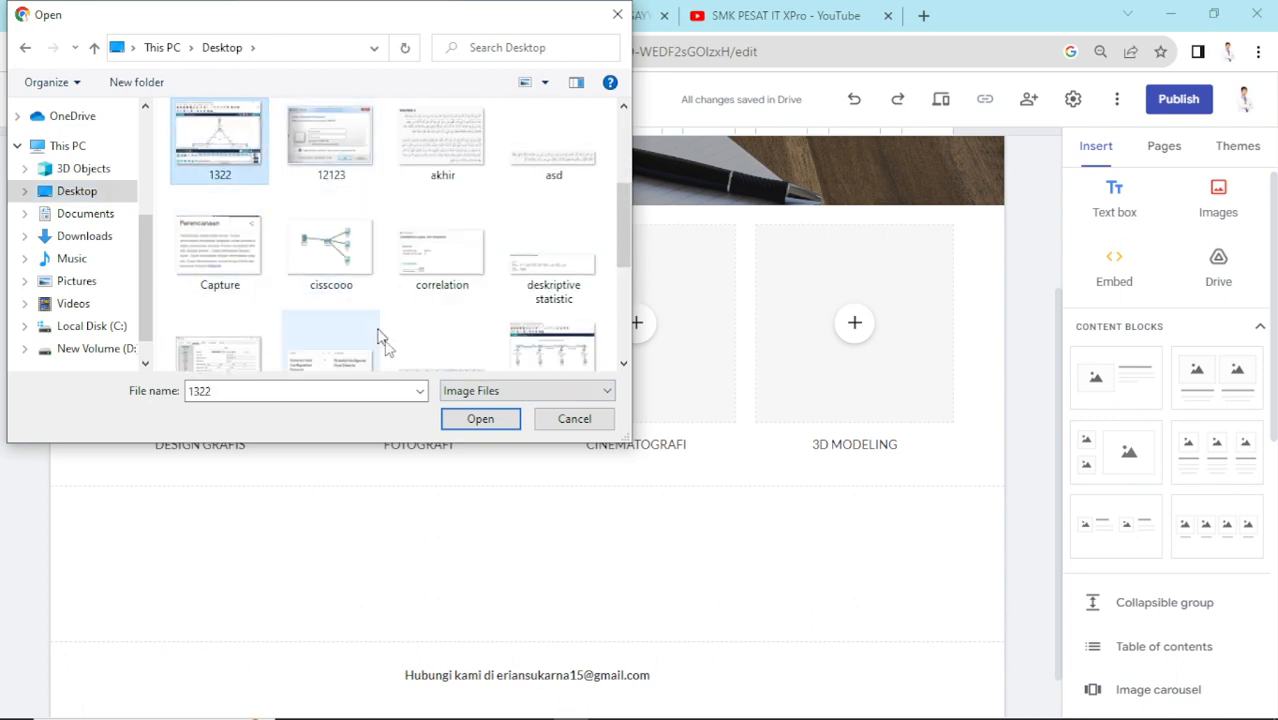
click(476, 420)
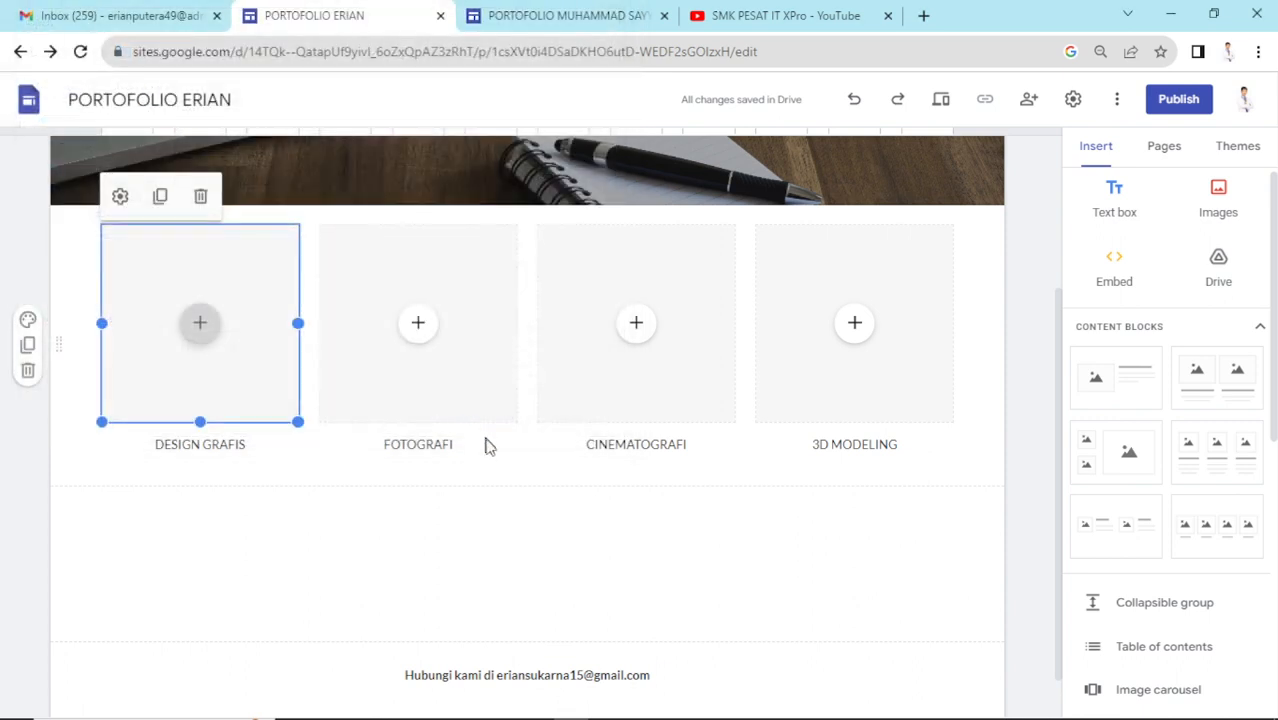
- Open the FOTOGRAFI card's insert options and dismiss them without adding an image
click(424, 330)
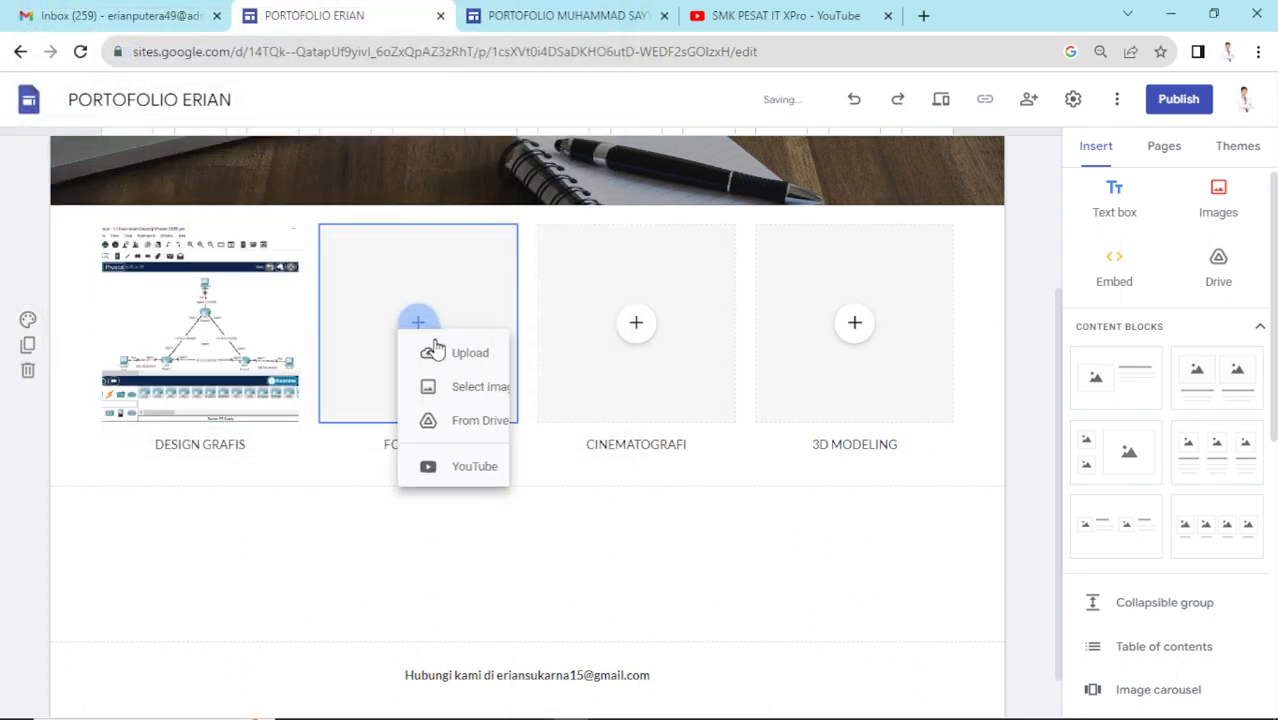
click(820, 563)
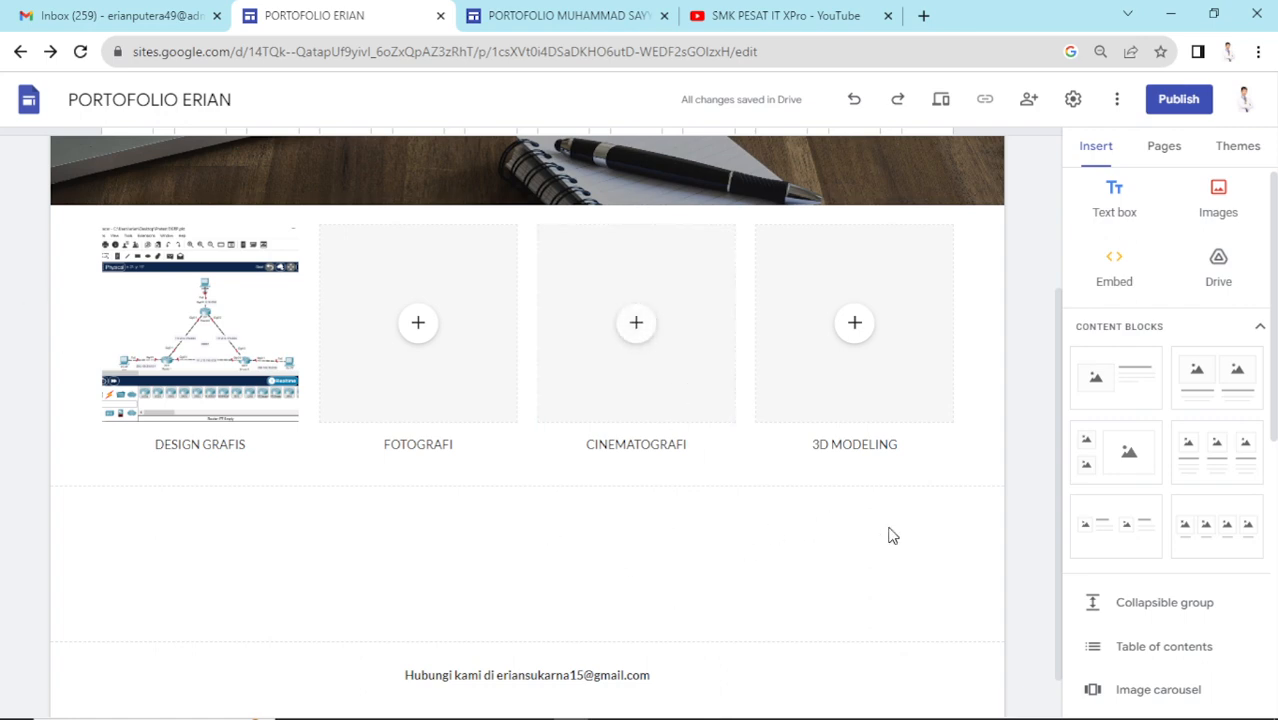
scroll(880, 502, up, 2)
scroll(887, 494, down, 3)
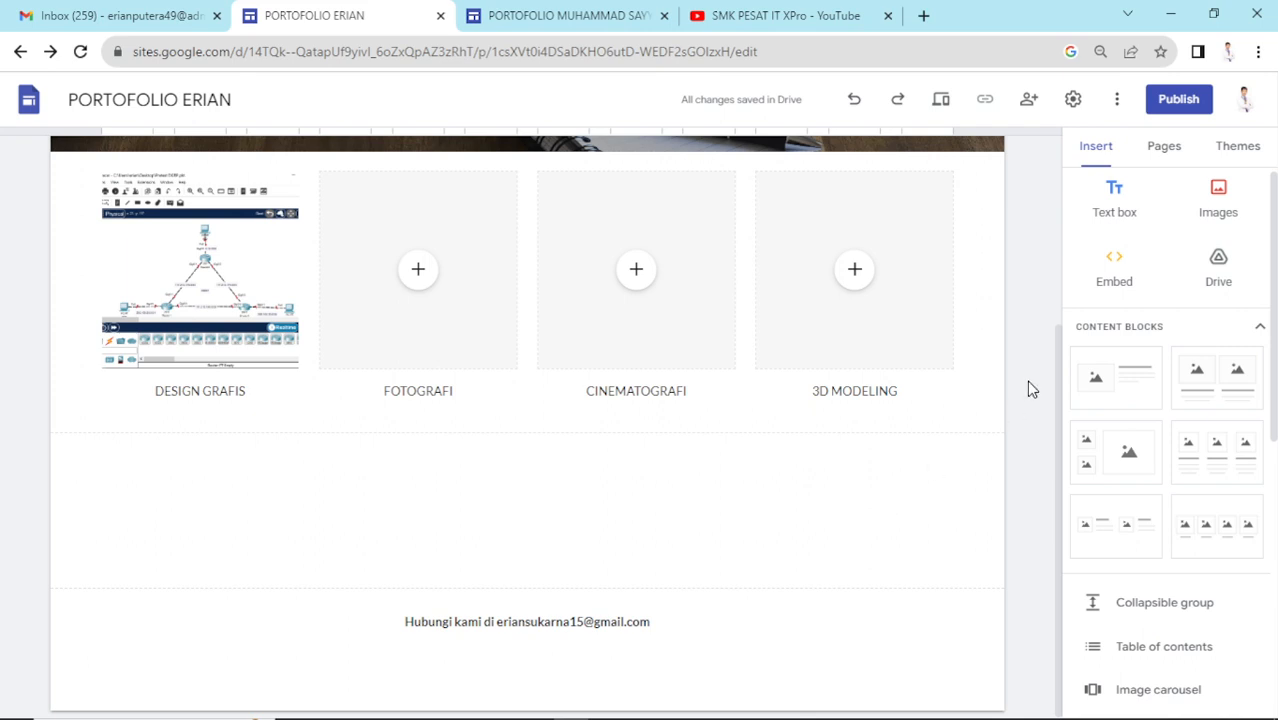
- Insert a text box below the gallery, pasting the YouTube link and then deleting it
click(1116, 200)
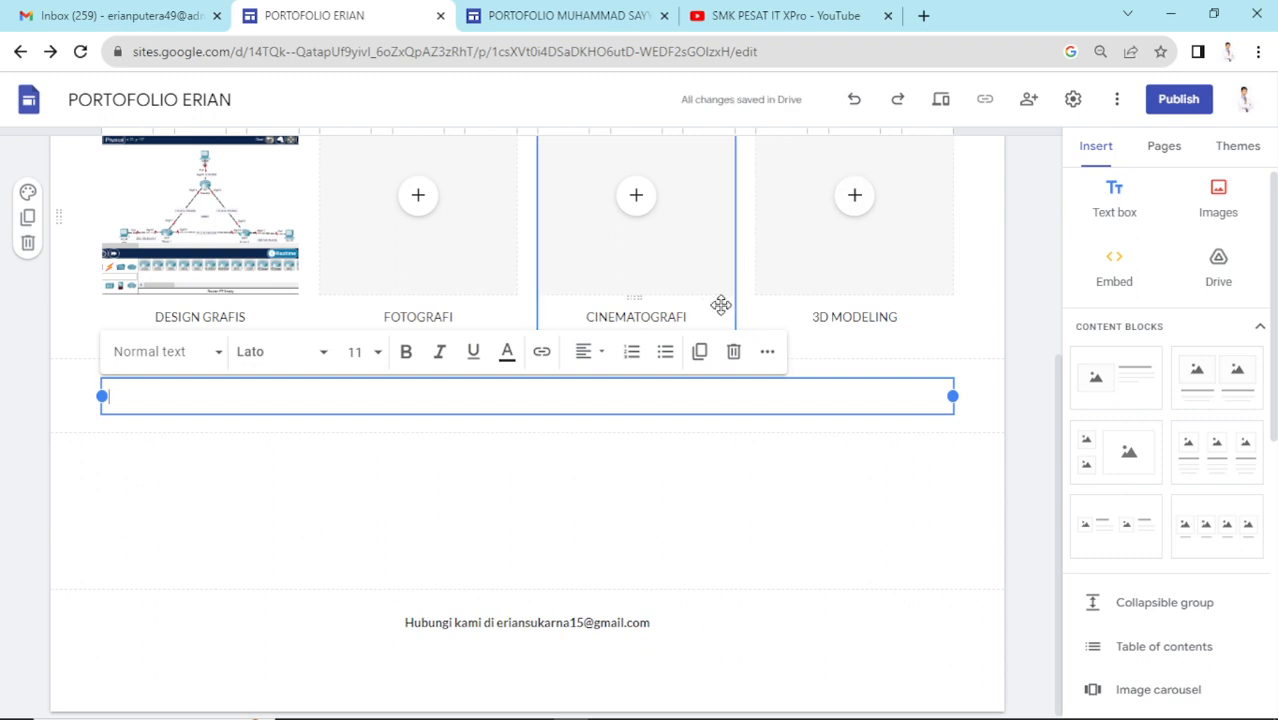
text(https://www.youtube.com/@SMKPESATITXPro)
key(BackSpace)
key(BackSpace)
key(BackSpace)
key(BackSpace)
key(BackSpace)
key(BackSpace)
key(BackSpace)
key(BackSpace)
key(BackSpace)
key(BackSpace)
key(BackSpace)
key(BackSpace)
key(BackSpace)
key(BackSpace)
key(BackSpace)
key(BackSpace)
key(BackSpace)
key(BackSpace)
key(BackSpace)
key(BackSpace)
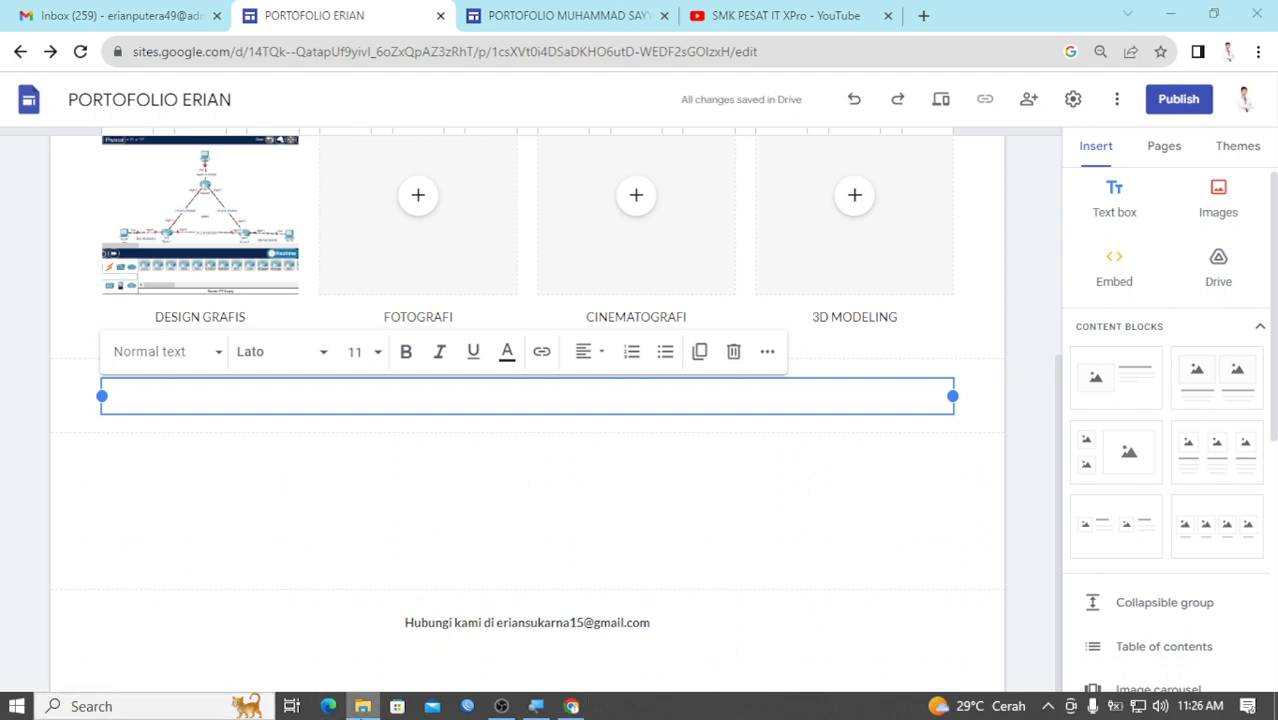
click(363, 706)
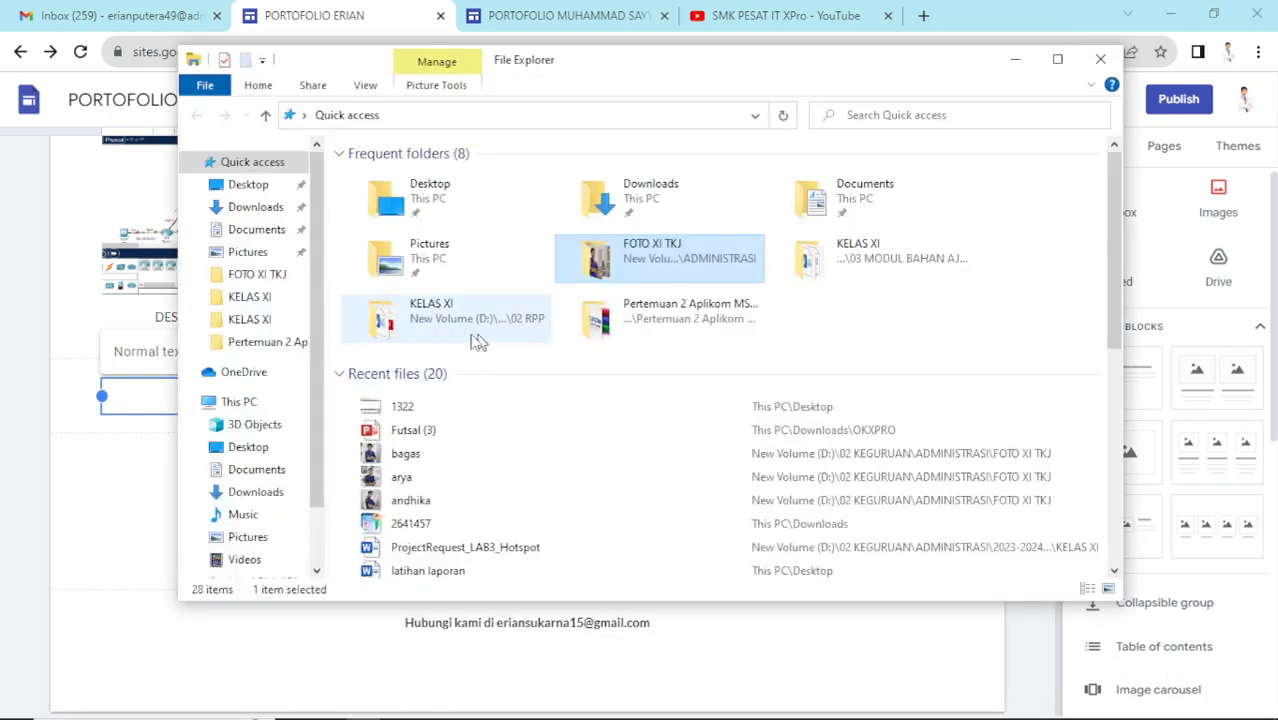
- Browse to D:\DATA KULIAH\UAS OOP and open get-bayar.php
scroll(288, 481, down, 1)
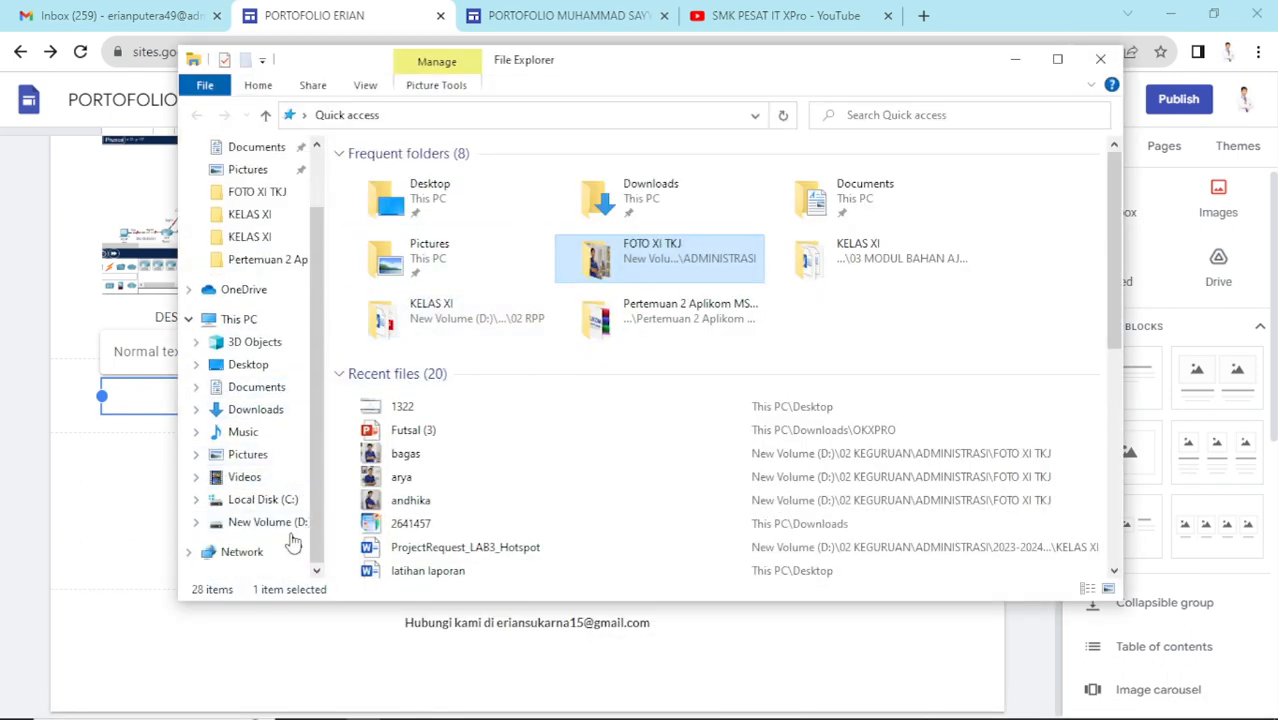
click(285, 523)
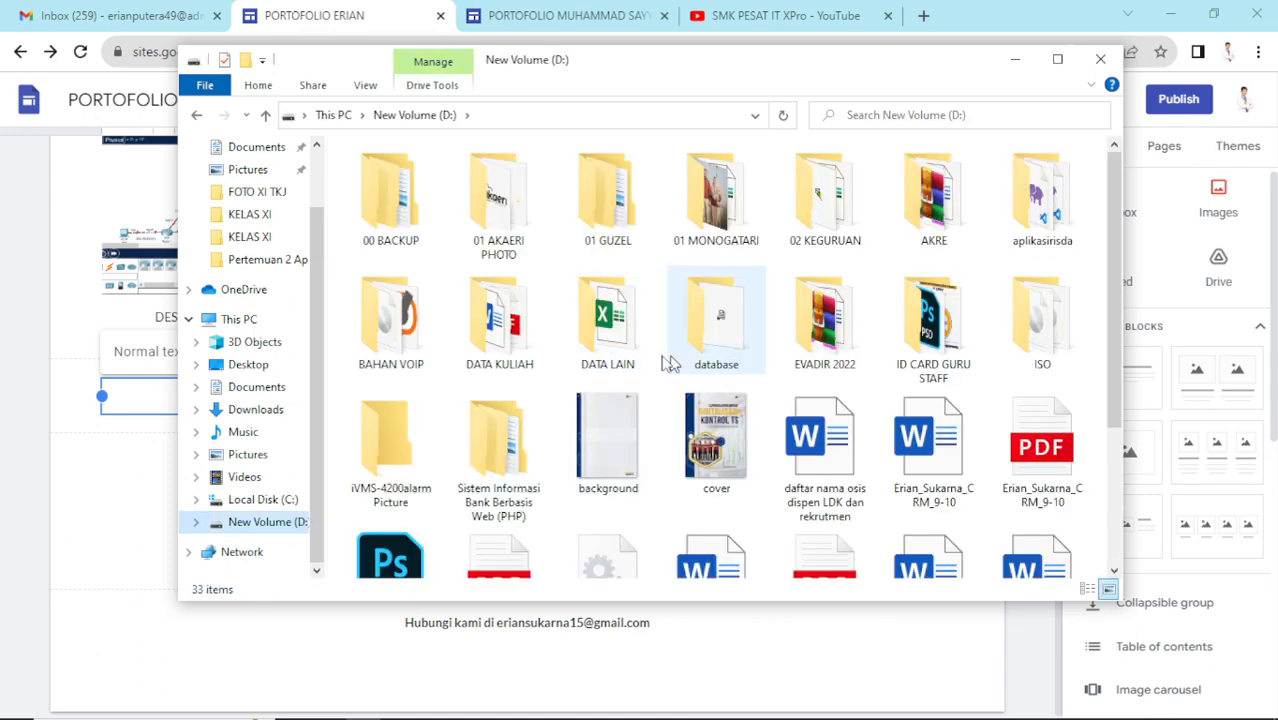
double_click(503, 350)
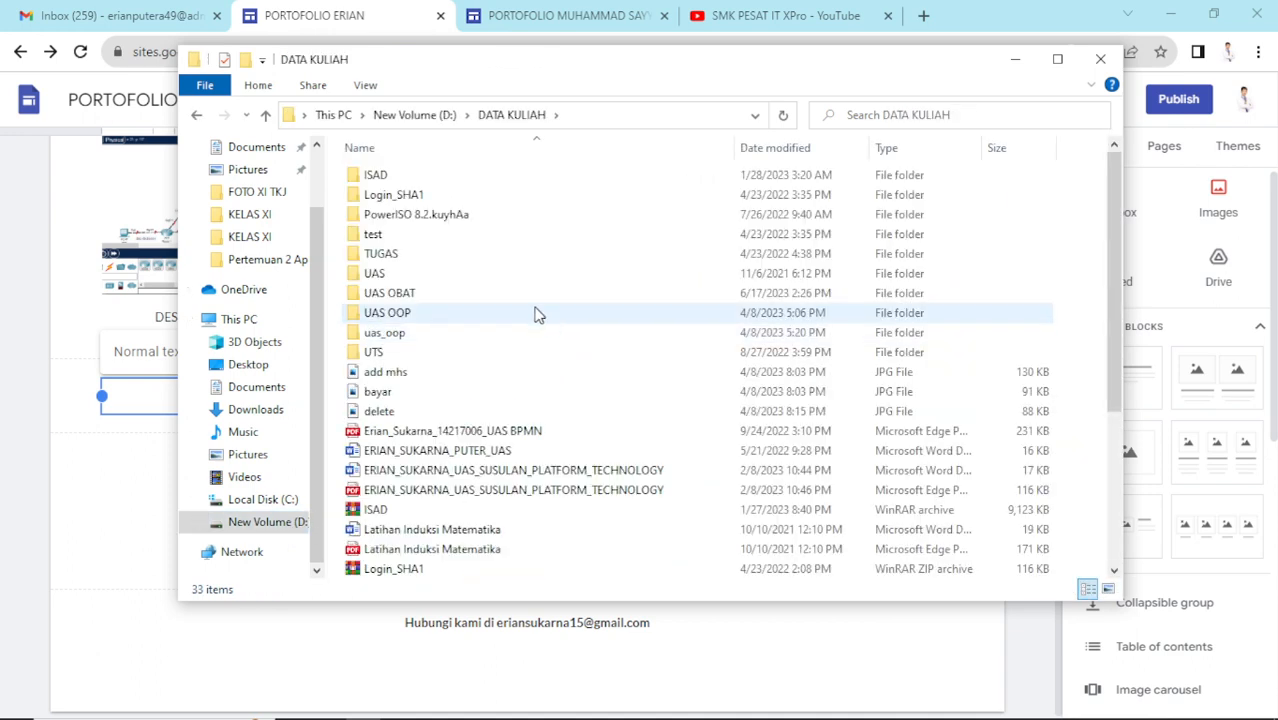
double_click(436, 295)
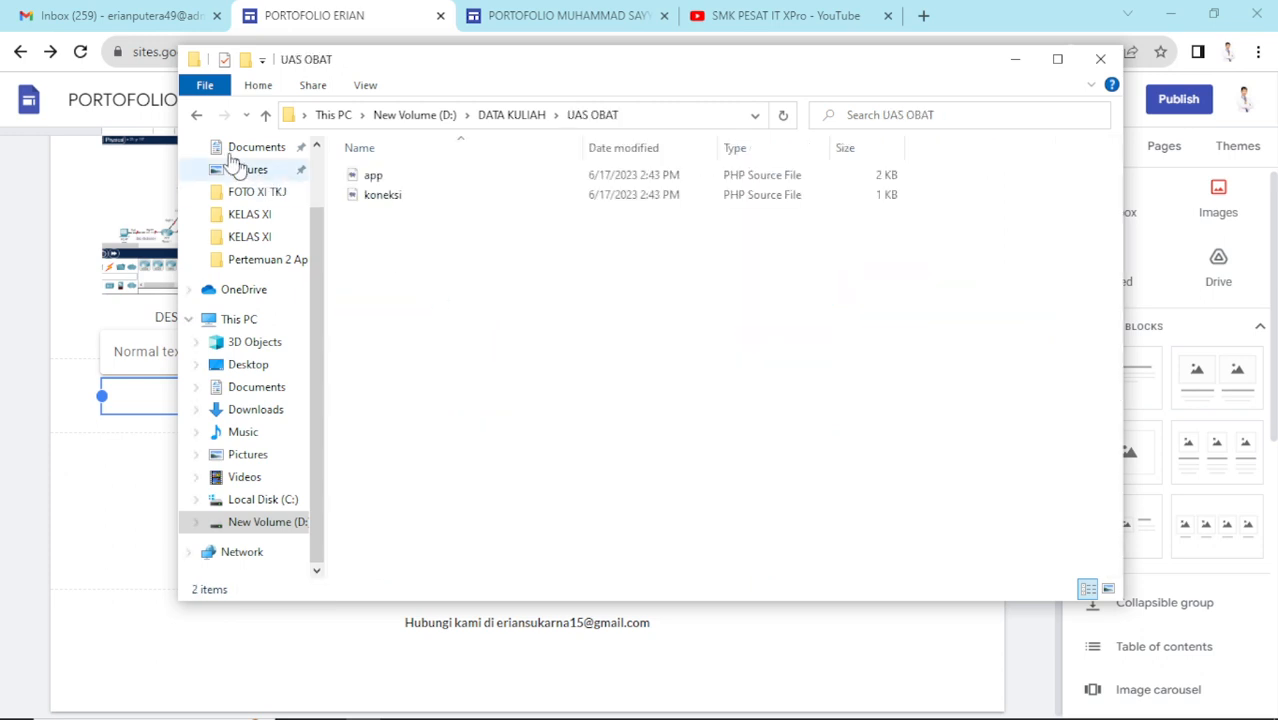
click(197, 115)
double_click(420, 316)
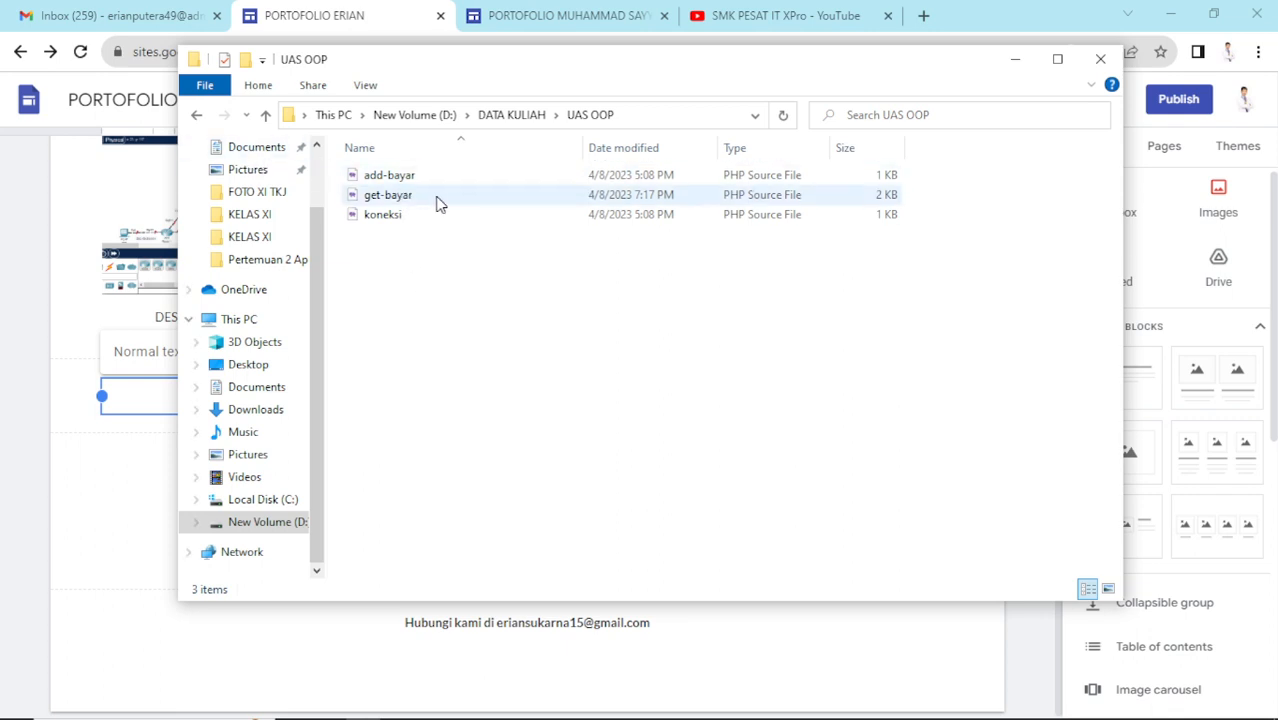
double_click(425, 201)
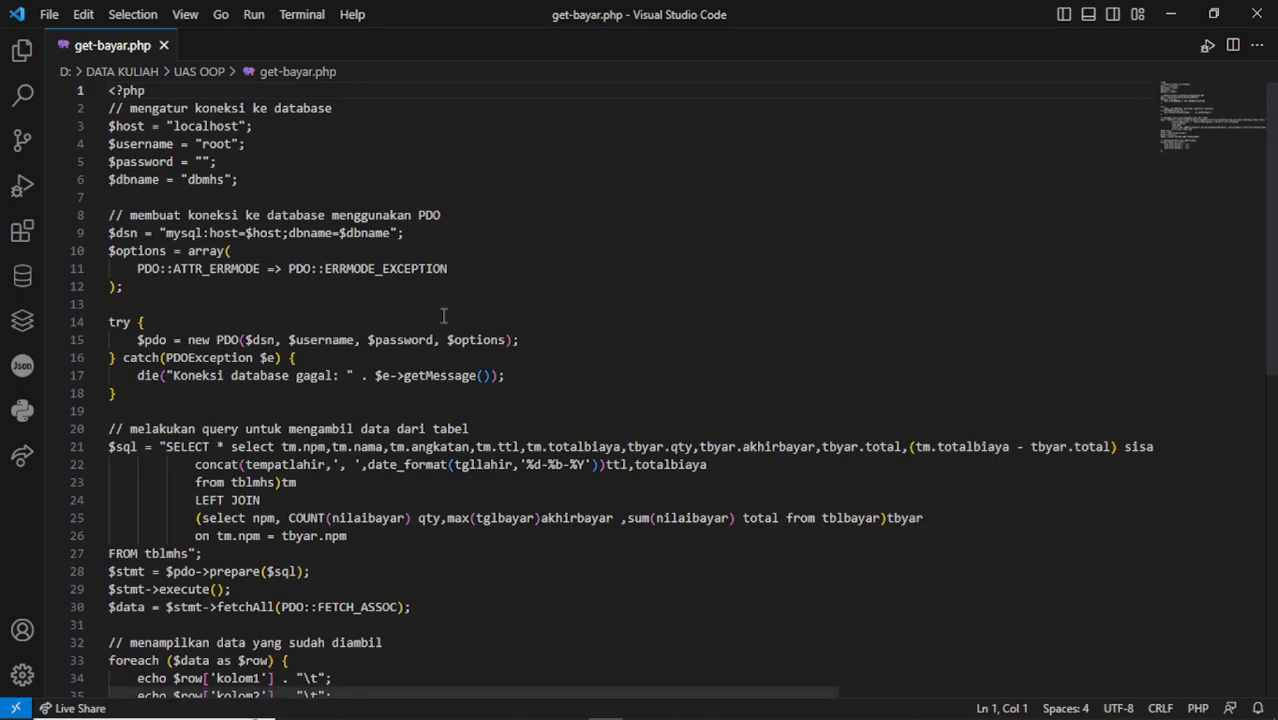
- Scroll through get-bayar.php in VS Code, place the cursor at line 16, and return to Chrome
scroll(443, 316, down, 1)
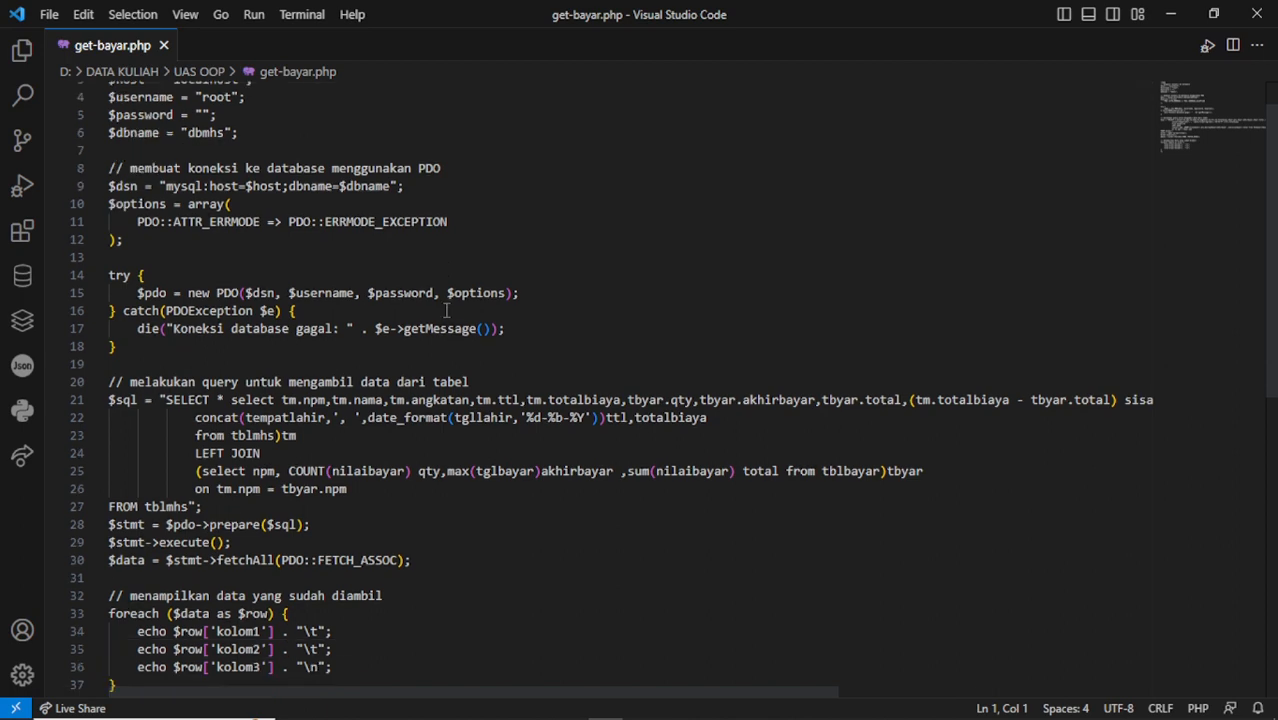
click(446, 311)
scroll(520, 295, up, 1)
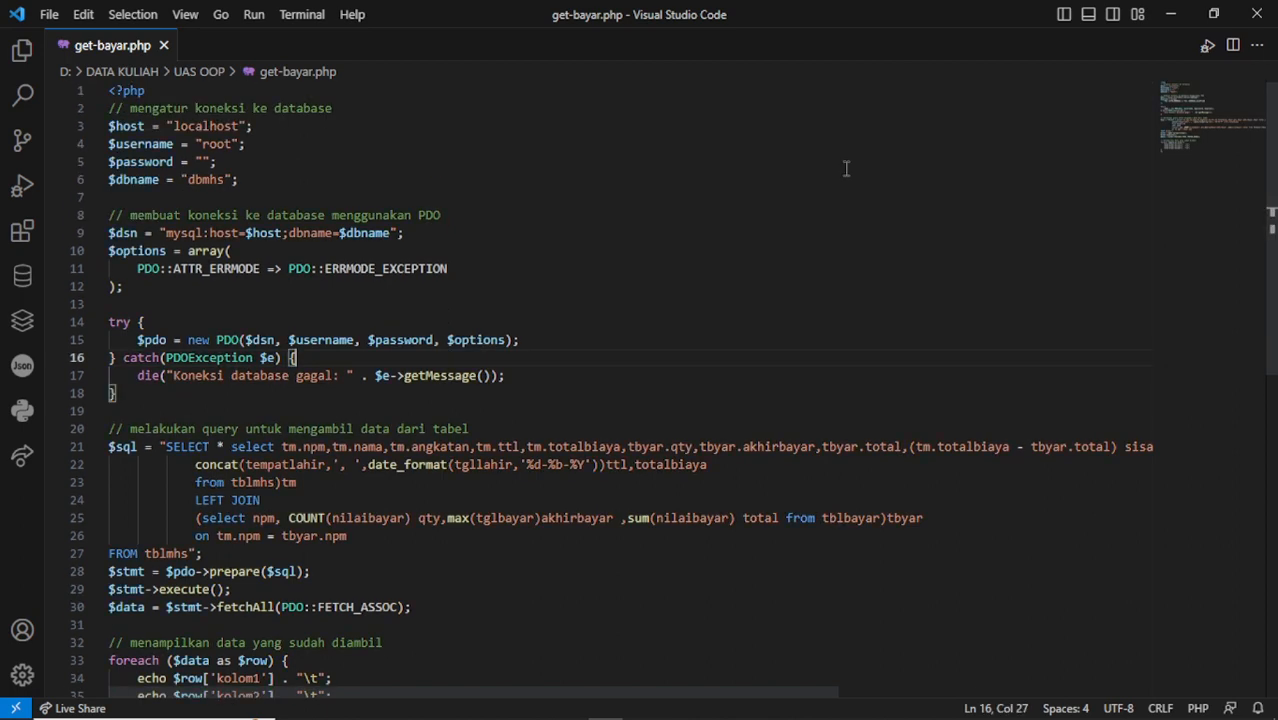
scroll(568, 212, down, 3)
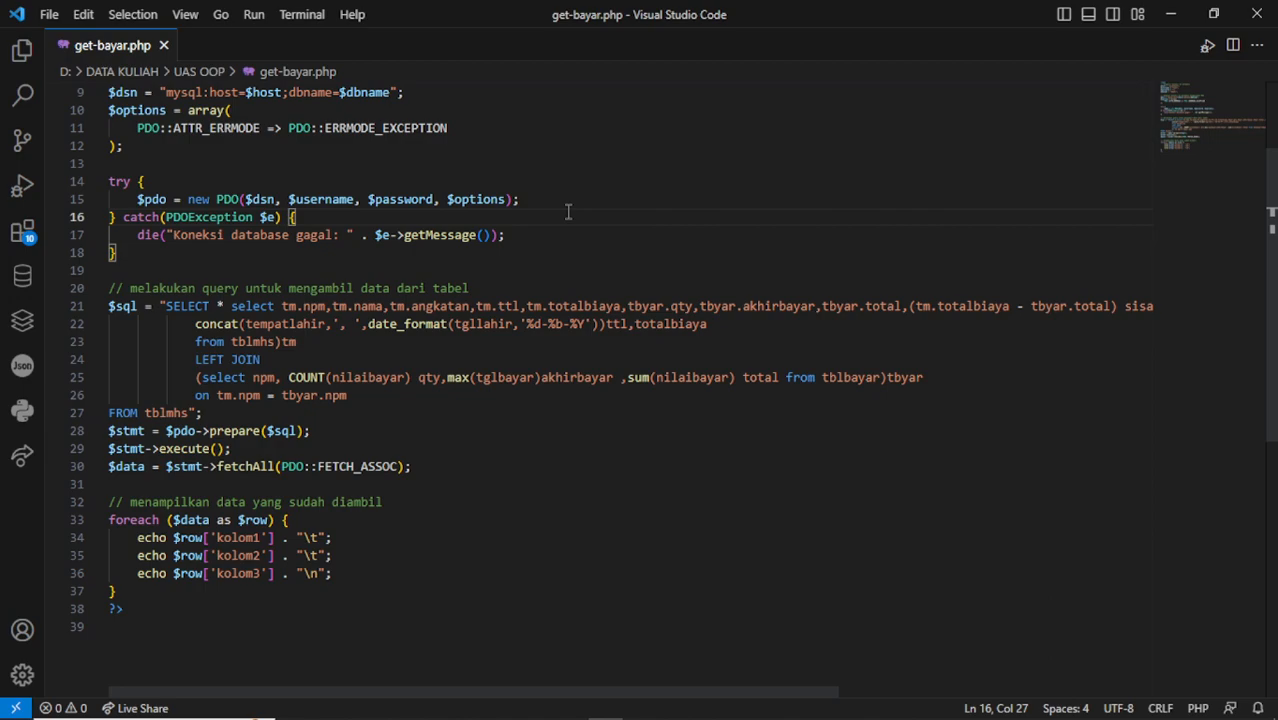
key(alt+Tab)
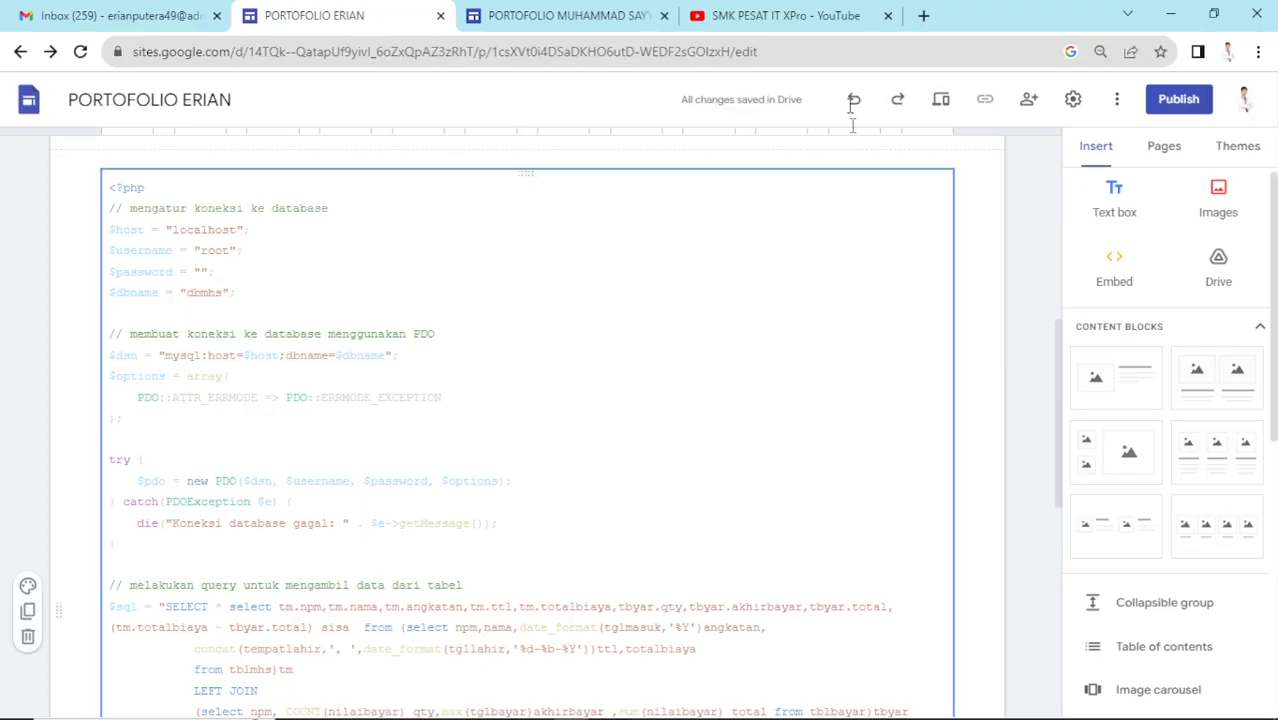
- Preview the PORTOFOLIO page to check the get-bayar.php code listing
click(941, 99)
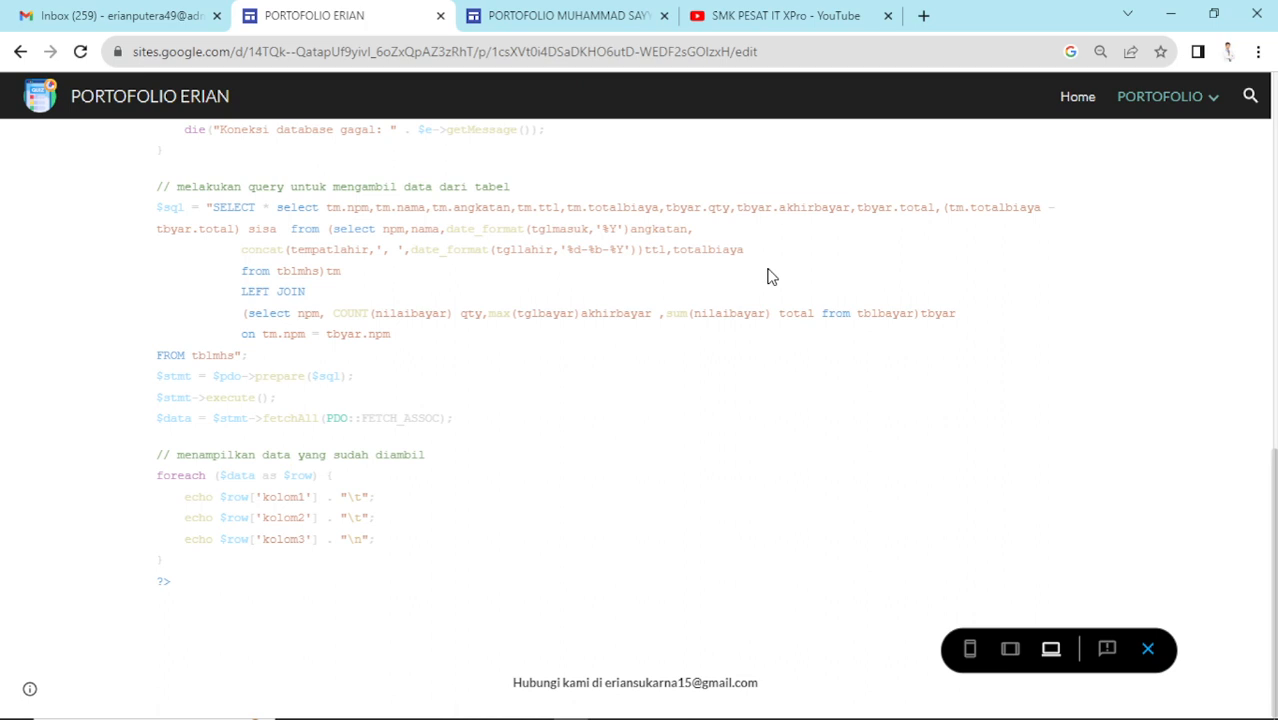
- Exit the page preview and return to the site editor
key(Escape)
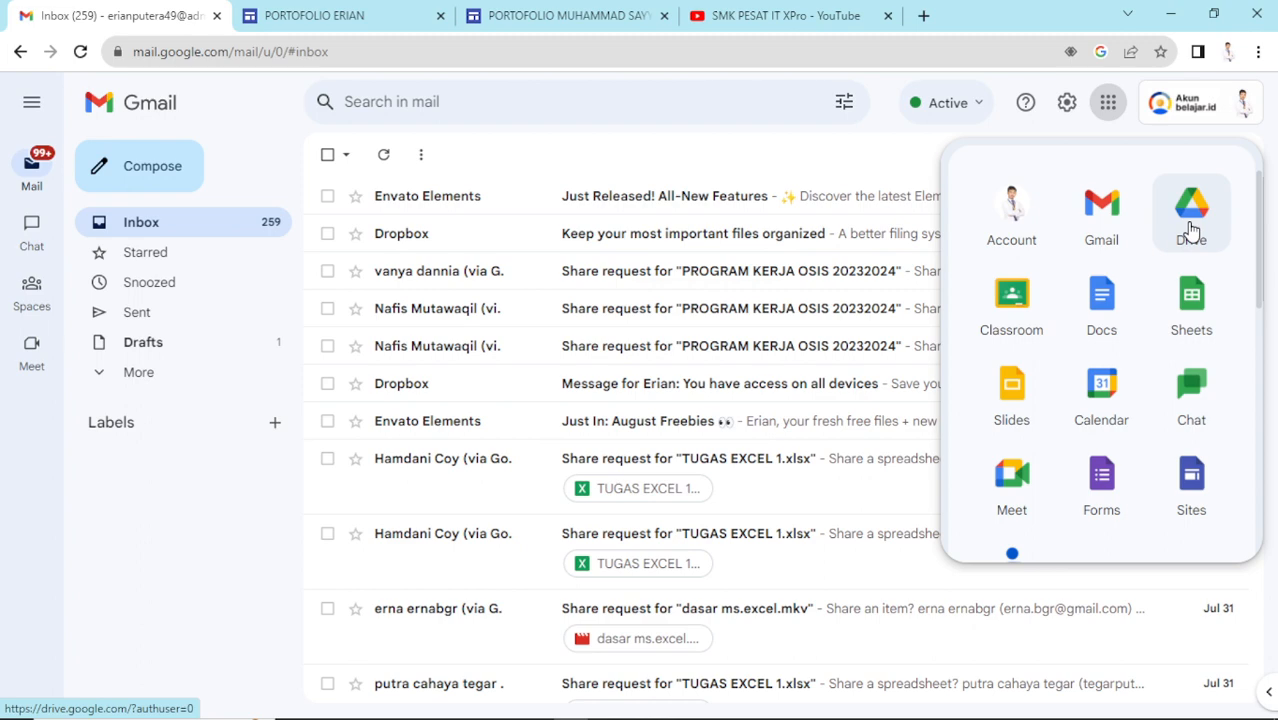
- Upload the Penghantar DHCP PDF into My Drive, then return to the PORTOFOLIO ERIAN editor
click(1191, 210)
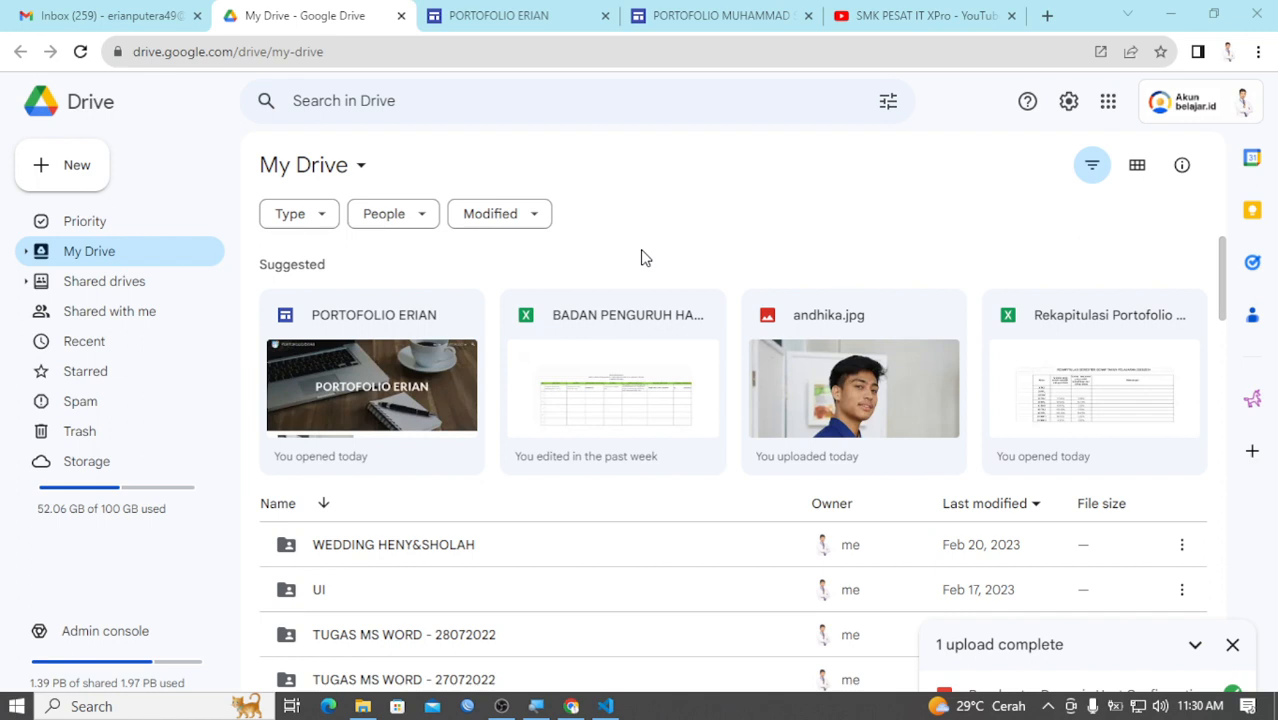
key(ctrl+Tab)
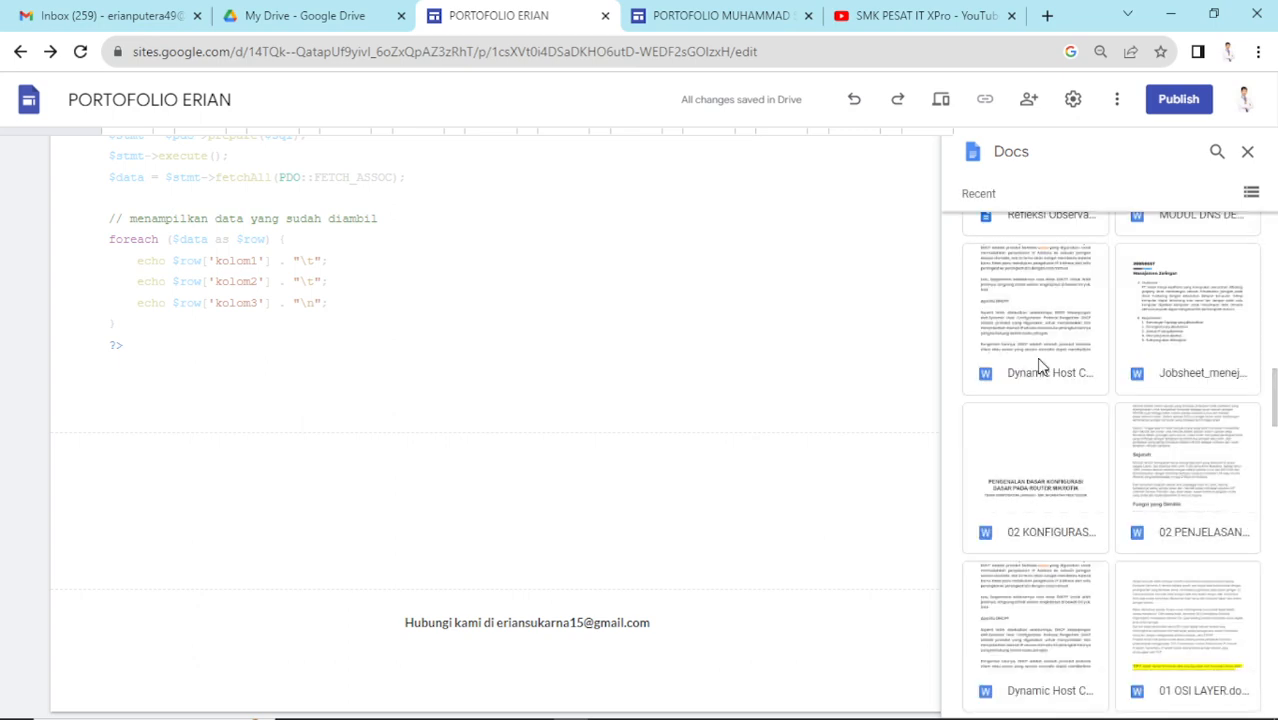
- Insert the X TKJ Perangkat Jaringan dan Media Transmisi document from the Recent list below the code block
scroll(1045, 364, down, 5)
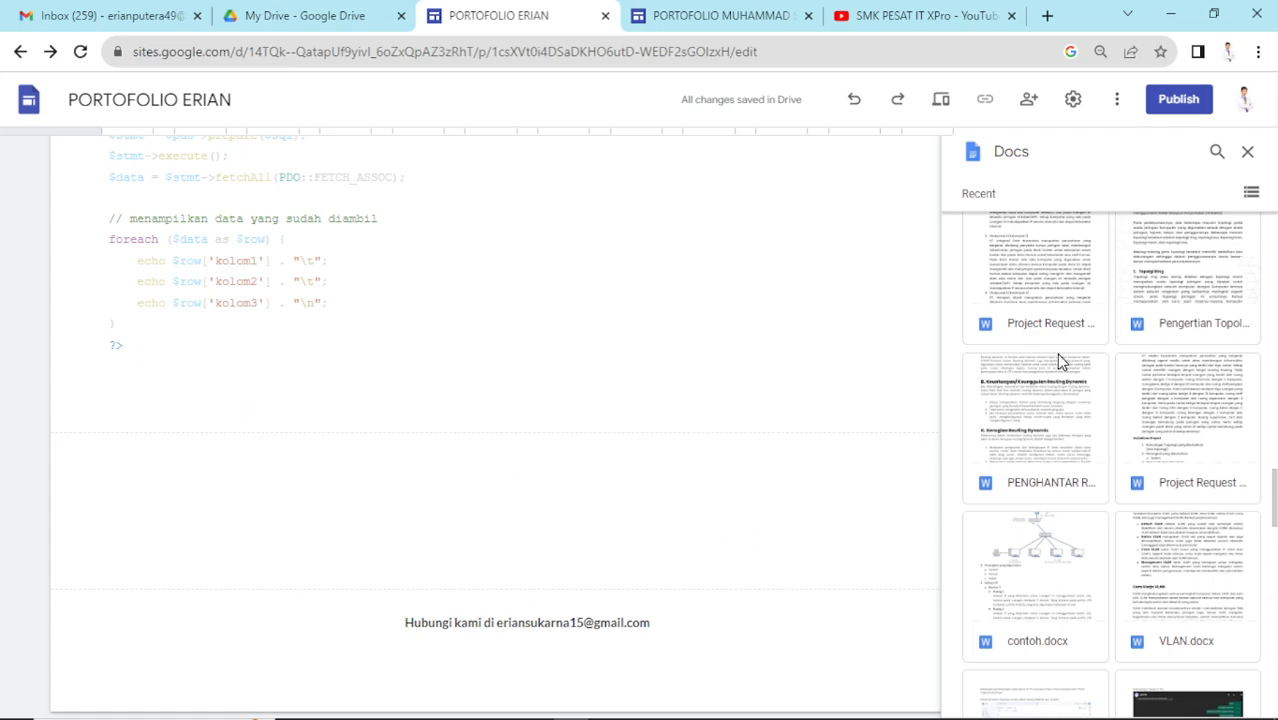
scroll(1062, 362, down, 10)
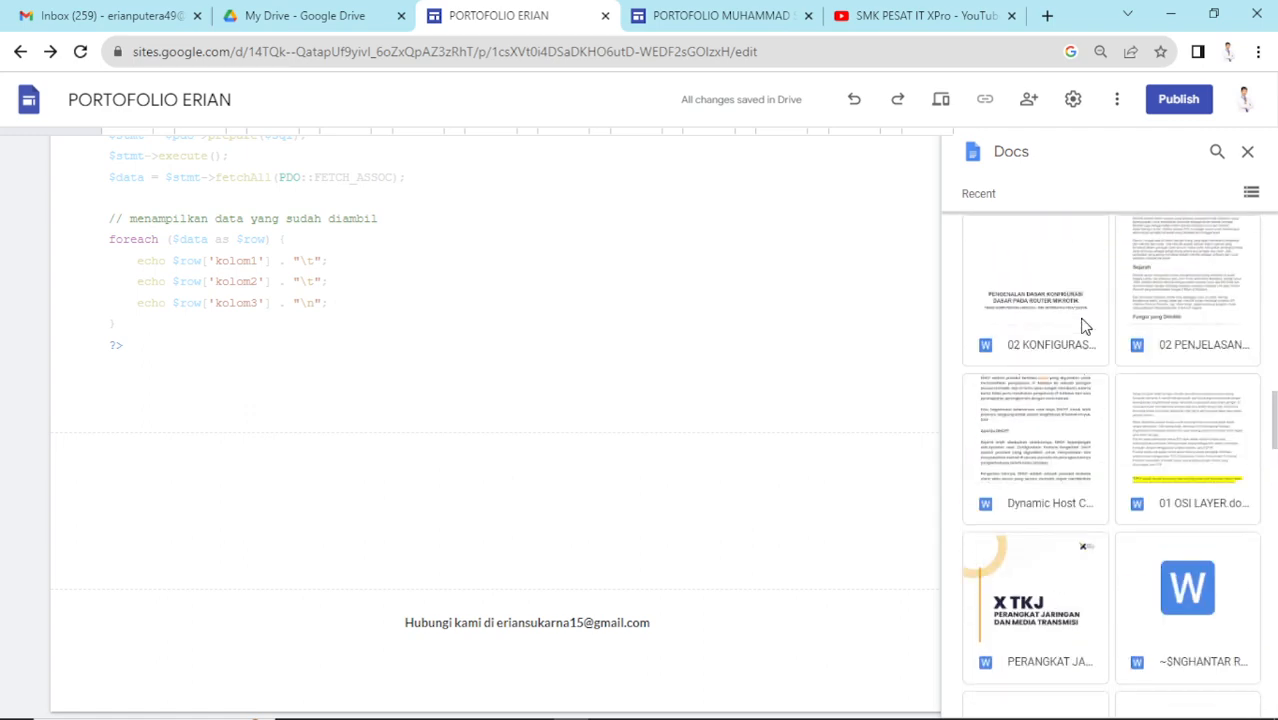
scroll(1088, 325, down, 5)
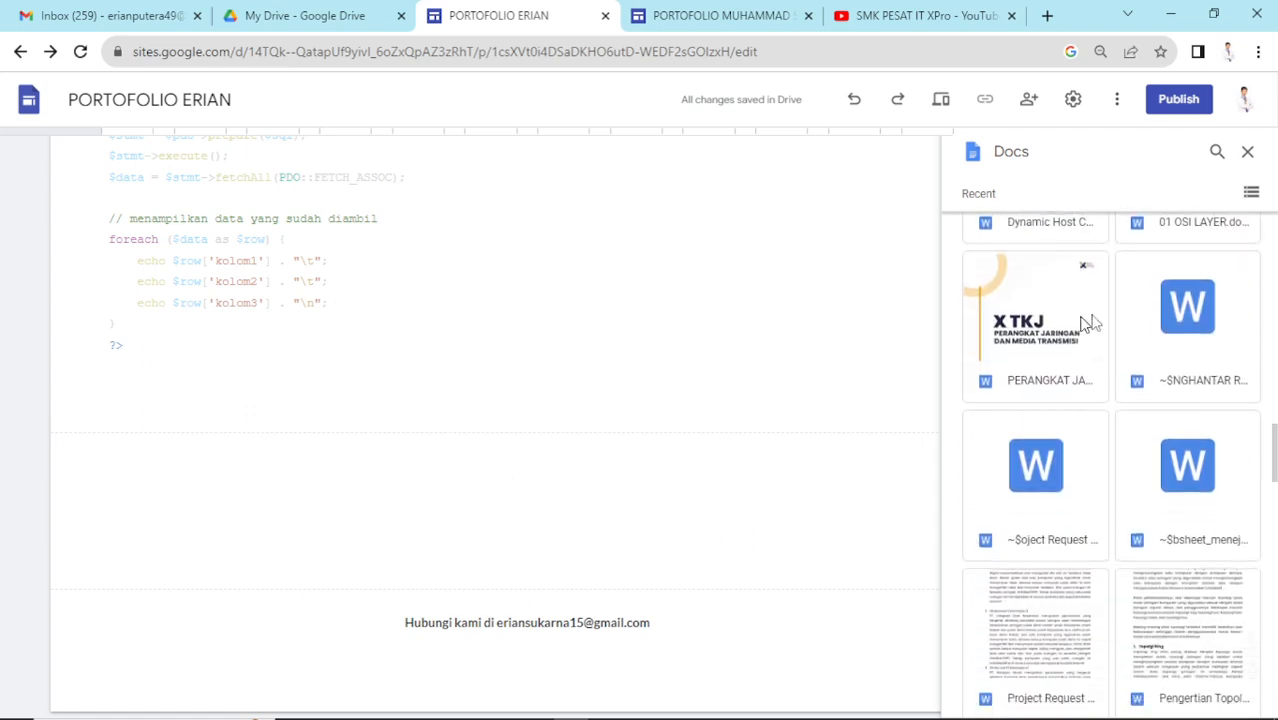
click(1035, 338)
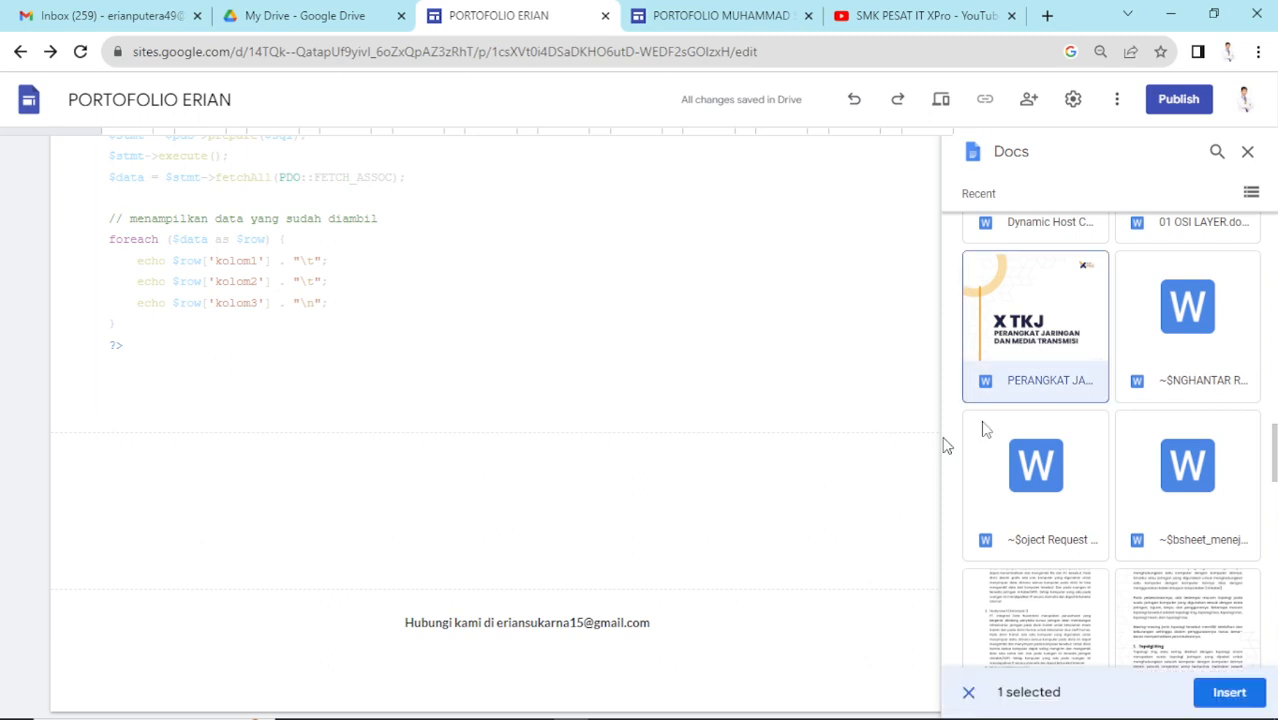
click(1228, 692)
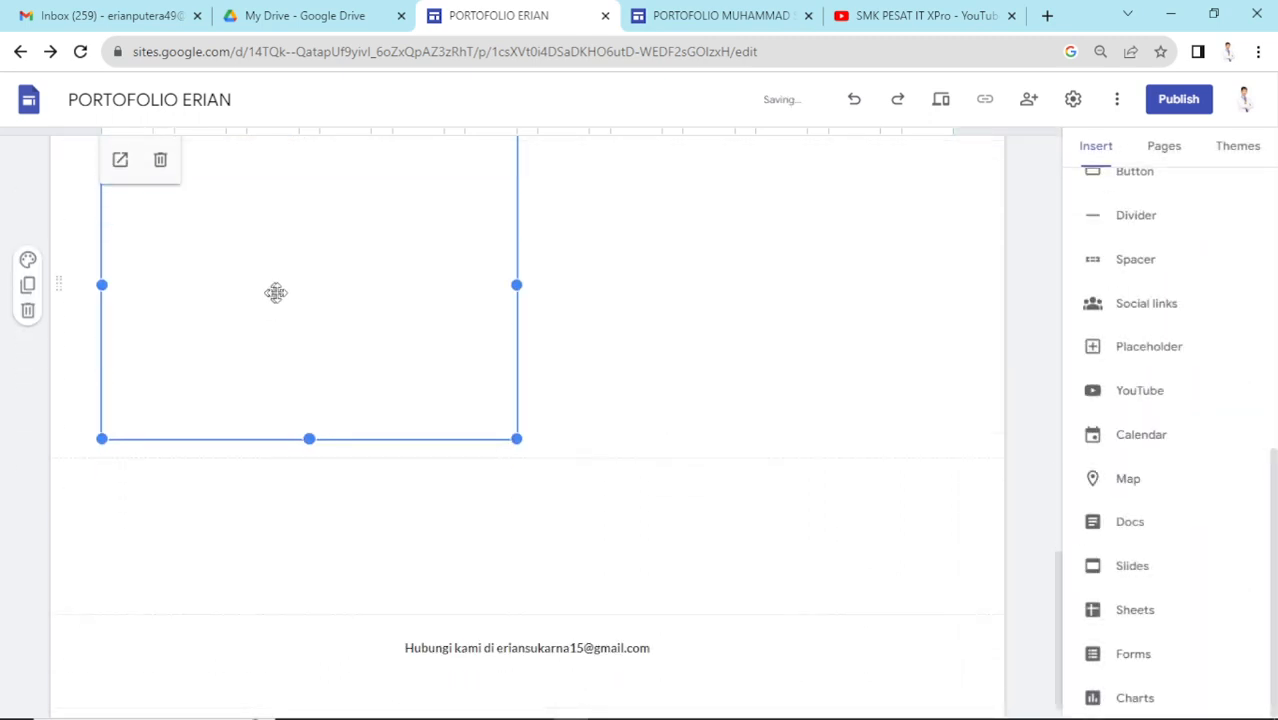
- Stretch the X TKJ document embed out to the section's right edge
scroll(280, 293, up, 2)
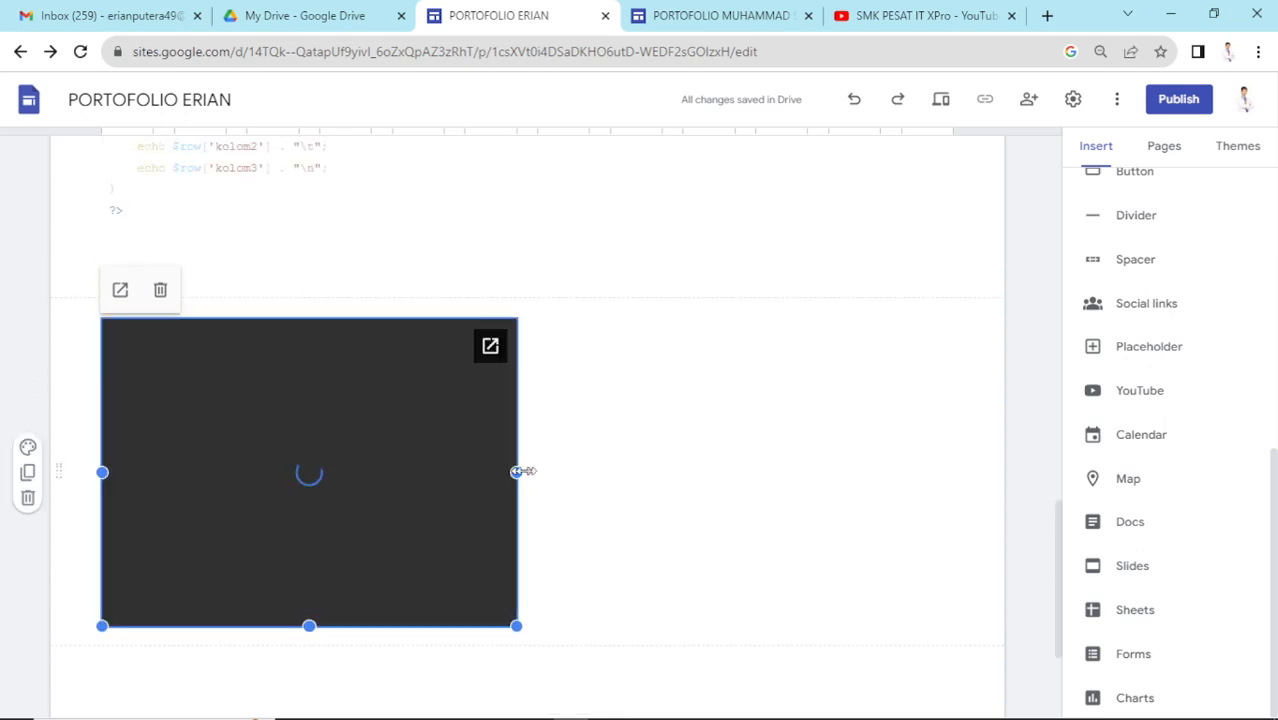
drag(516, 471, 963, 478)
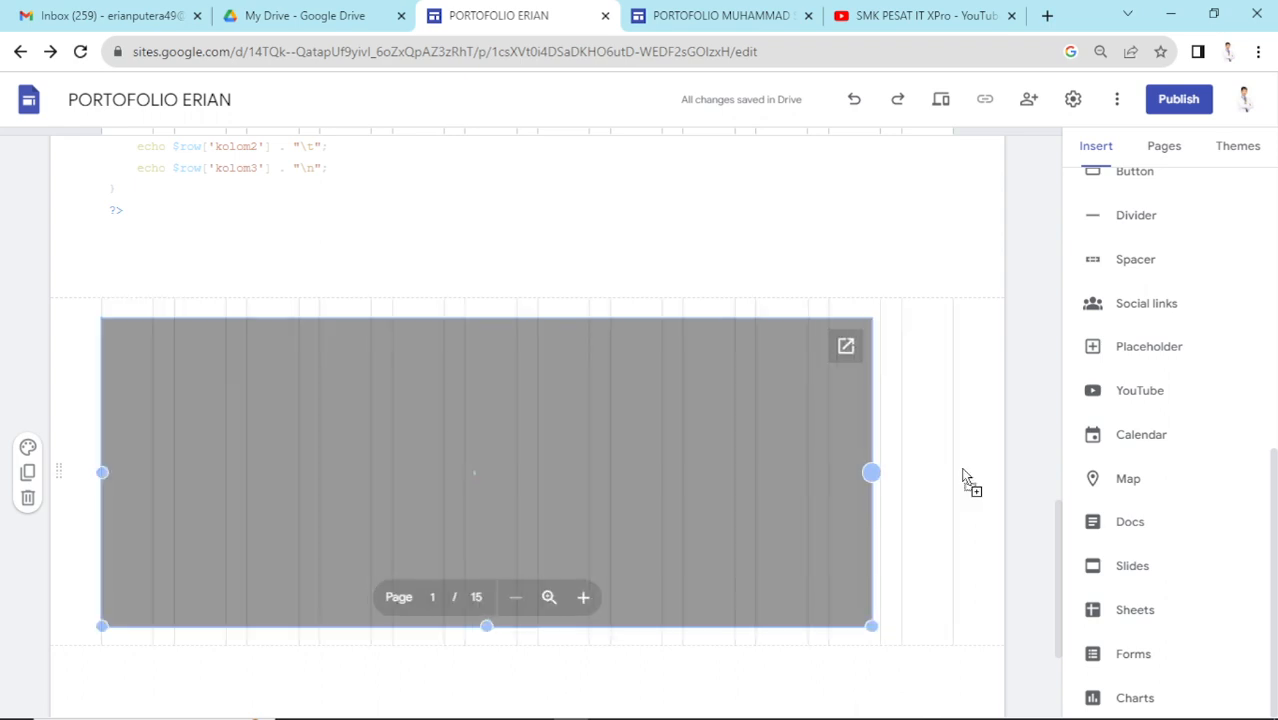
scroll(537, 605, down, 3)
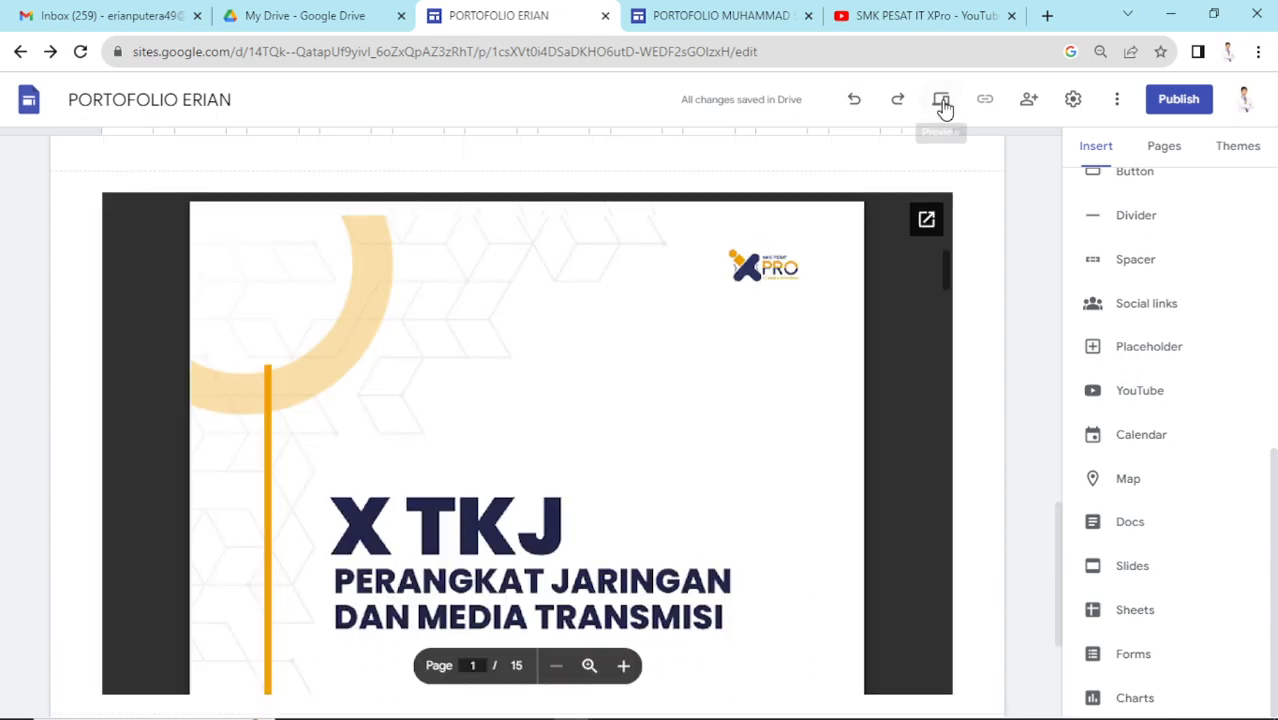
click(942, 101)
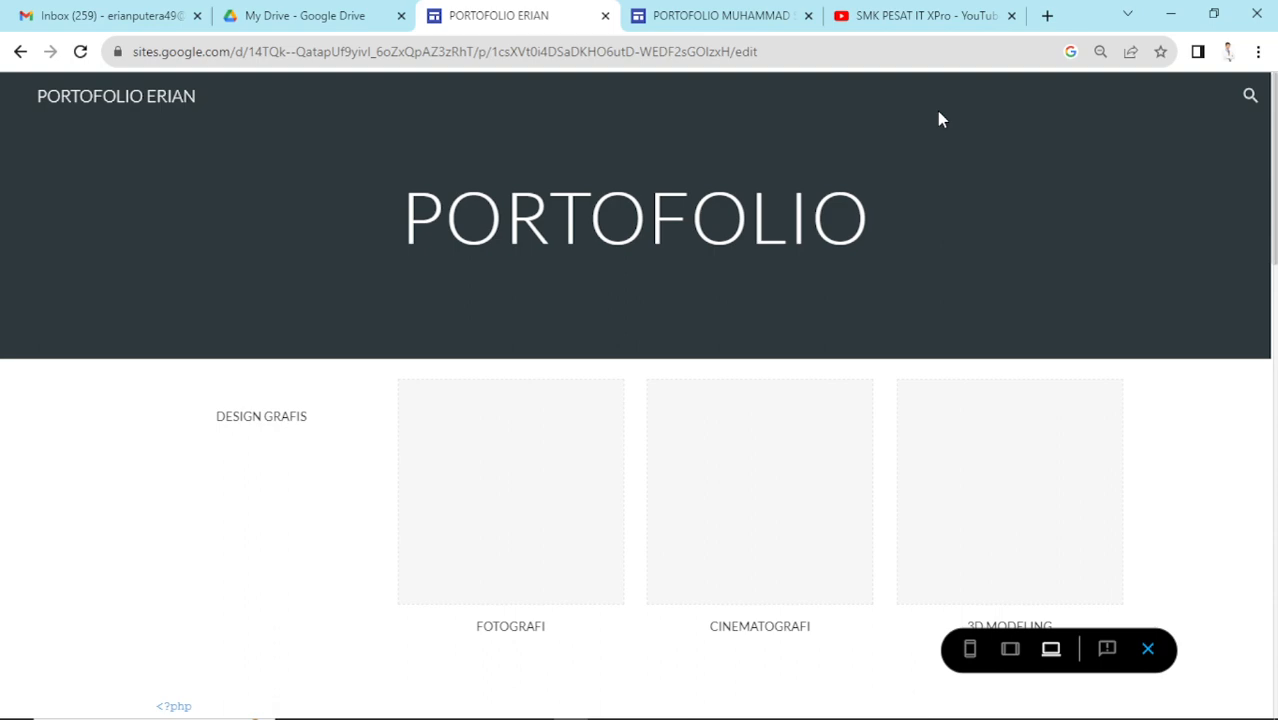
scroll(1253, 397, down, 10)
scroll(720, 414, up, 3)
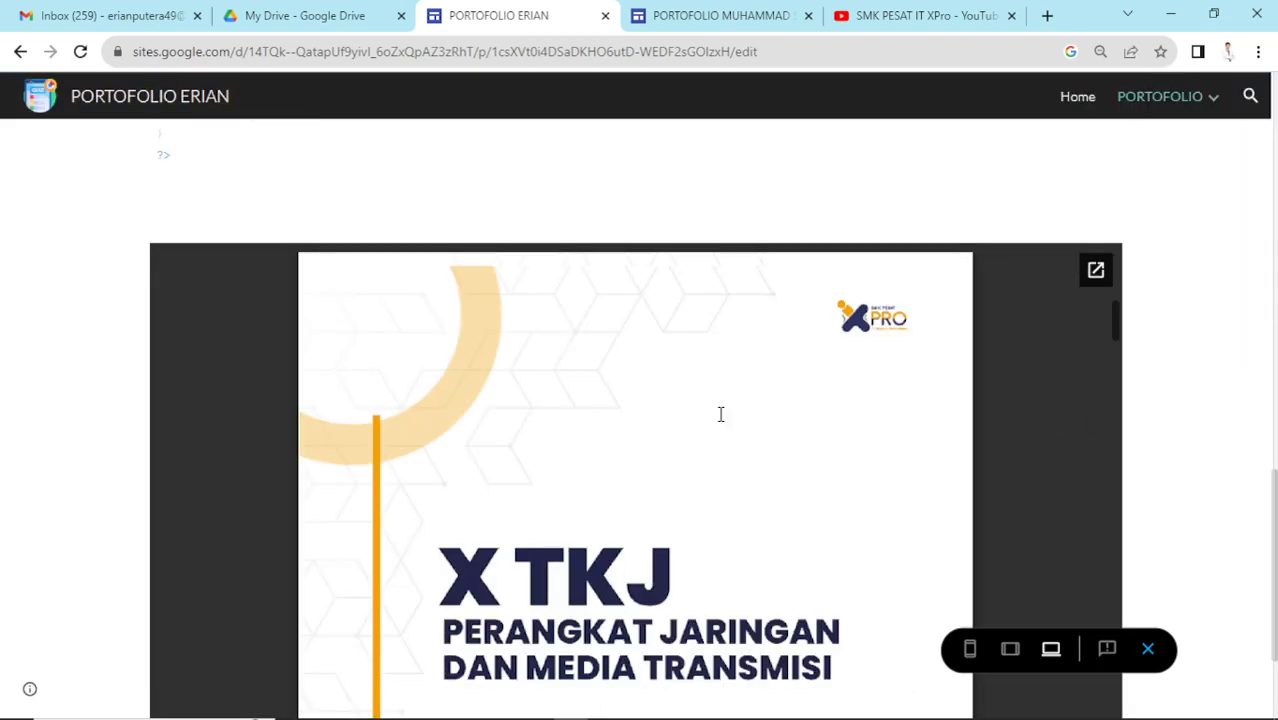
scroll(720, 414, down, 10)
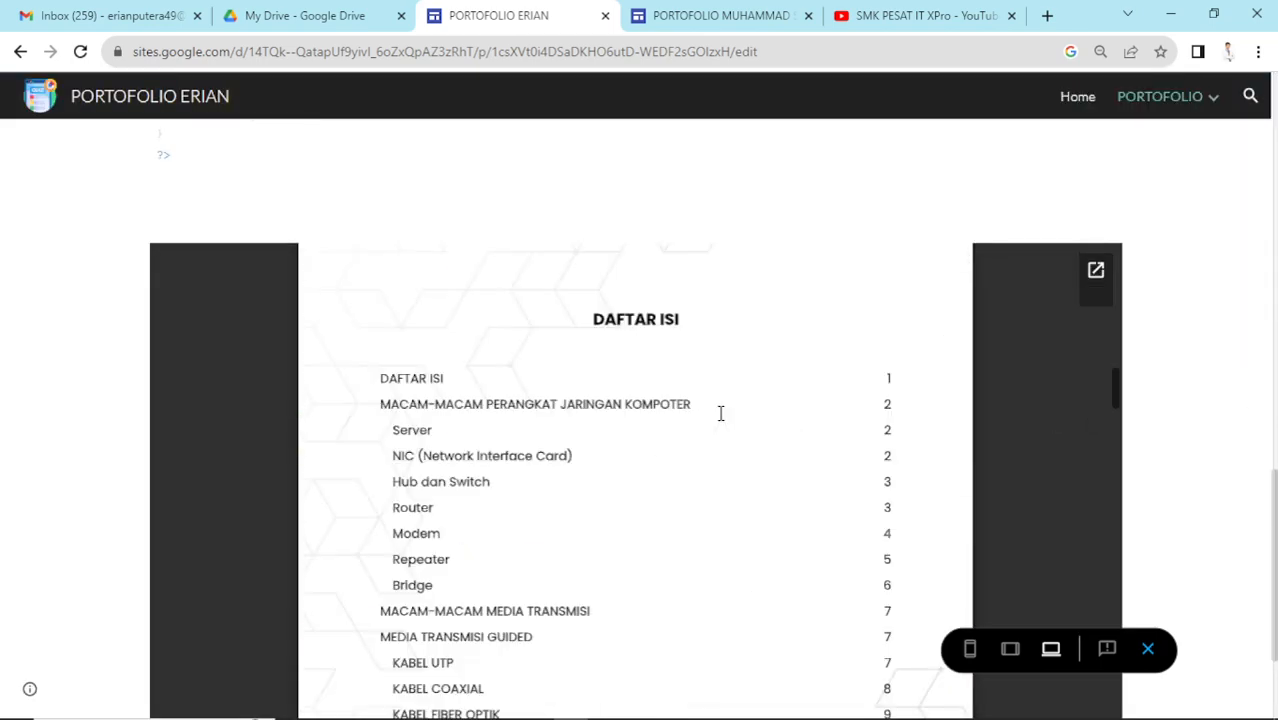
scroll(720, 414, down, 10)
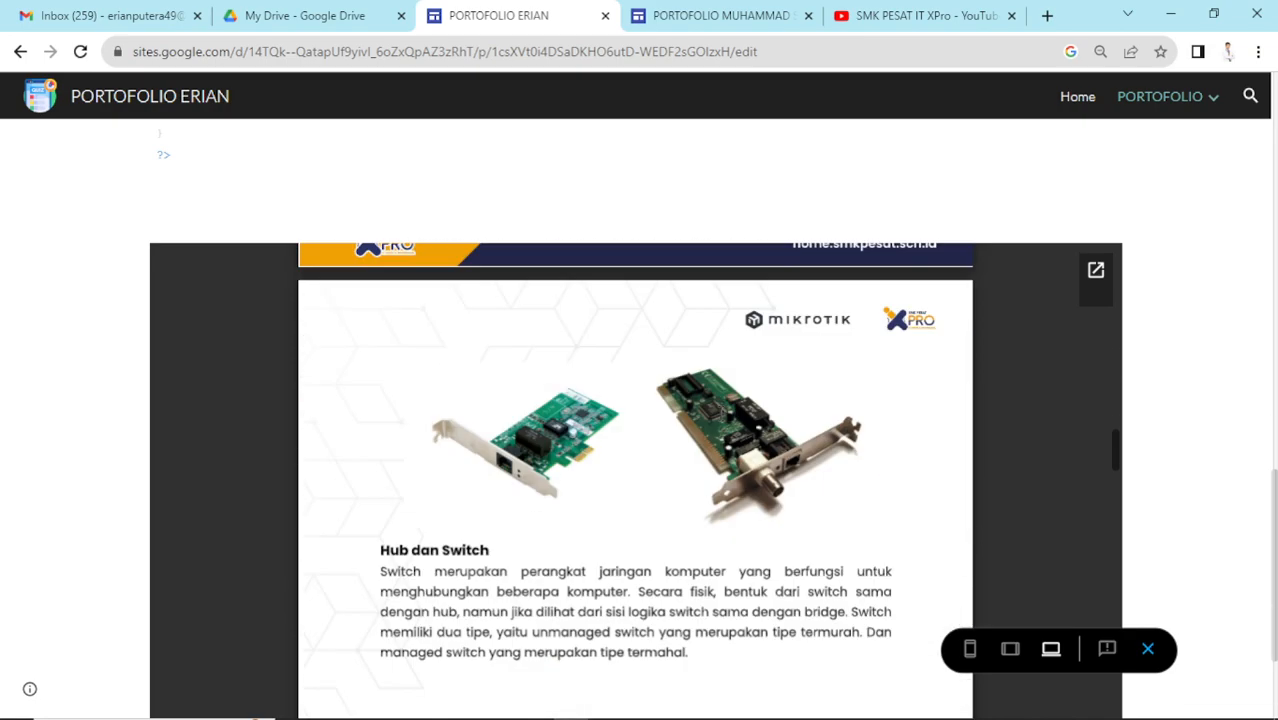
scroll(720, 414, down, 10)
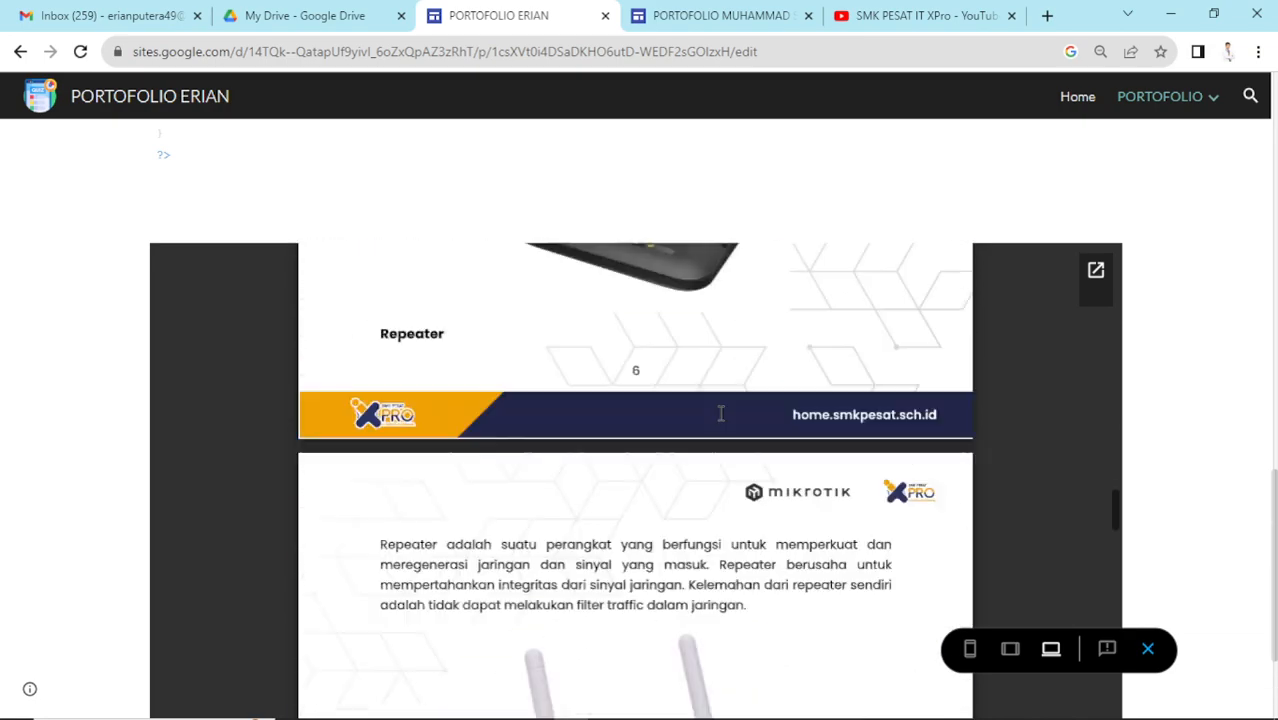
scroll(720, 414, down, 10)
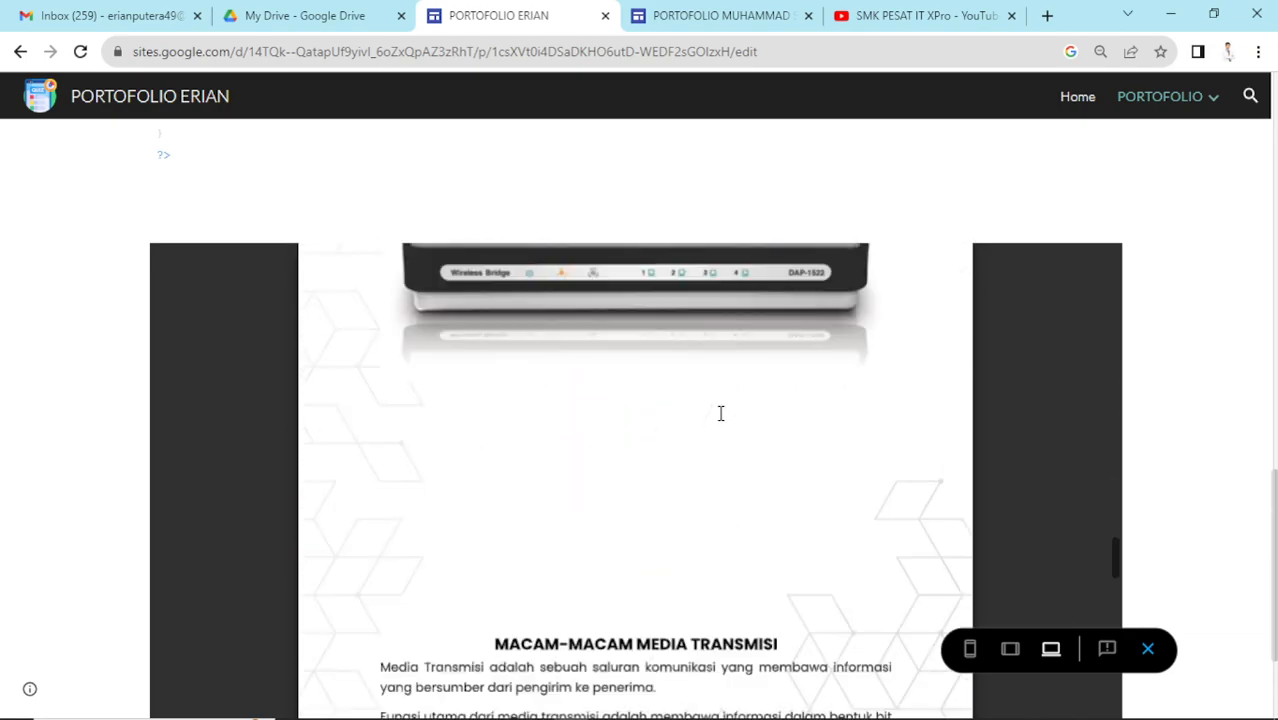
scroll(720, 408, down, 10)
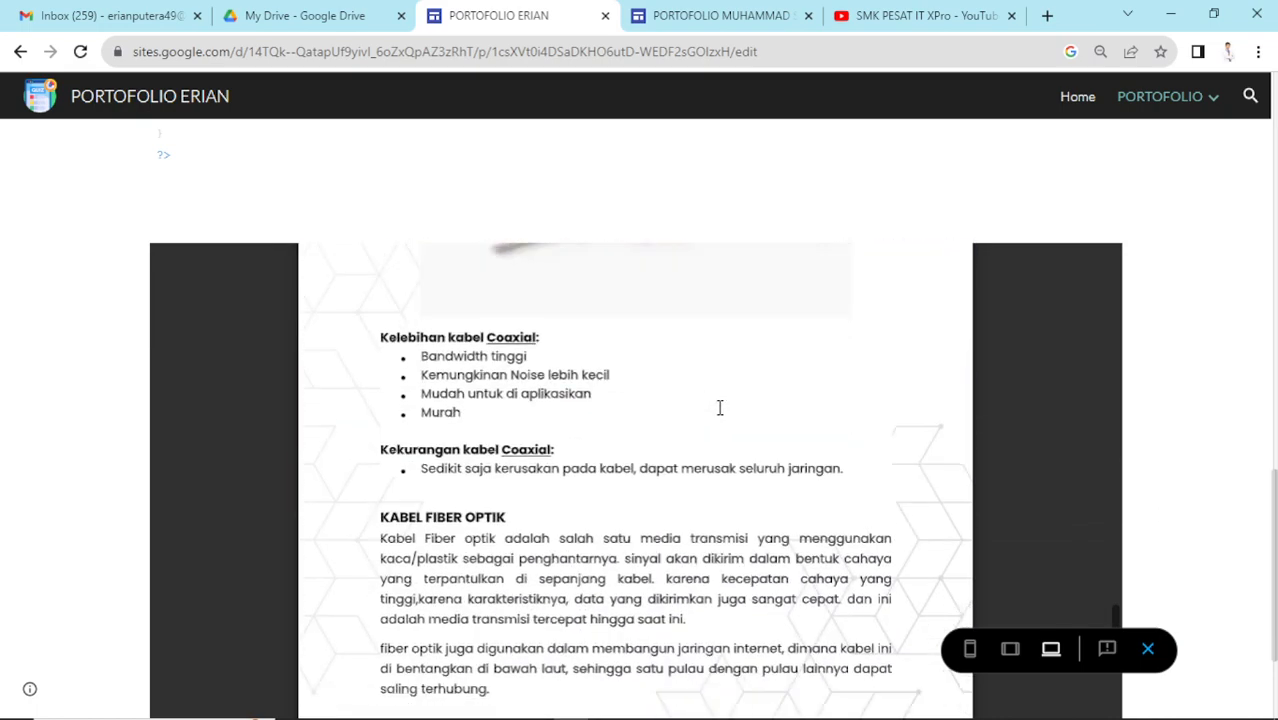
scroll(703, 410, down, 4)
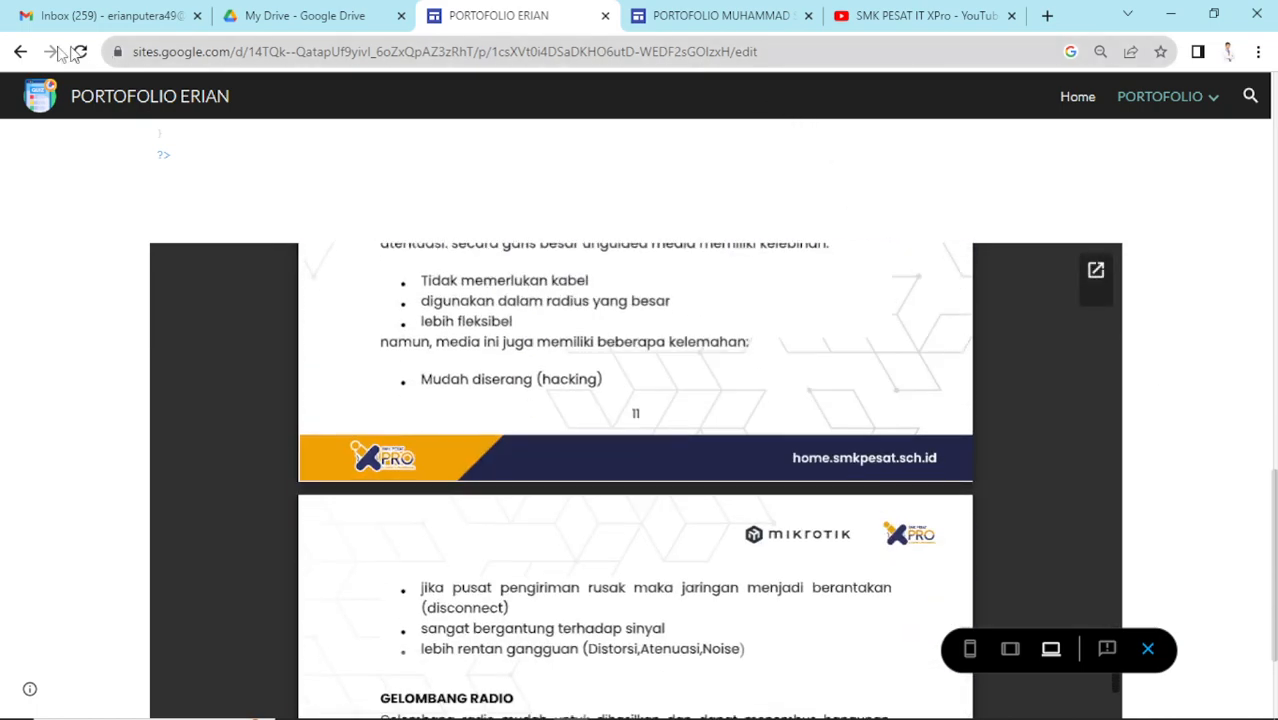
click(1147, 648)
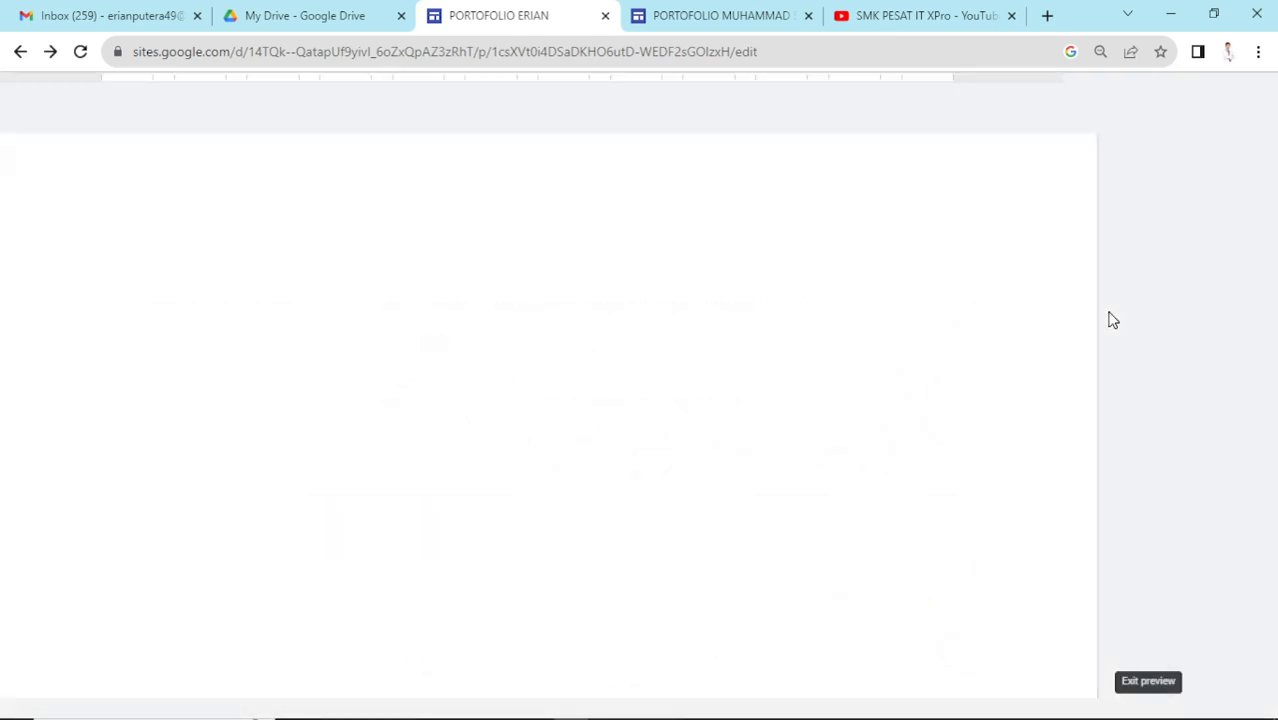
- Open the Drive file browser in the Insert panel
scroll(893, 388, down, 10)
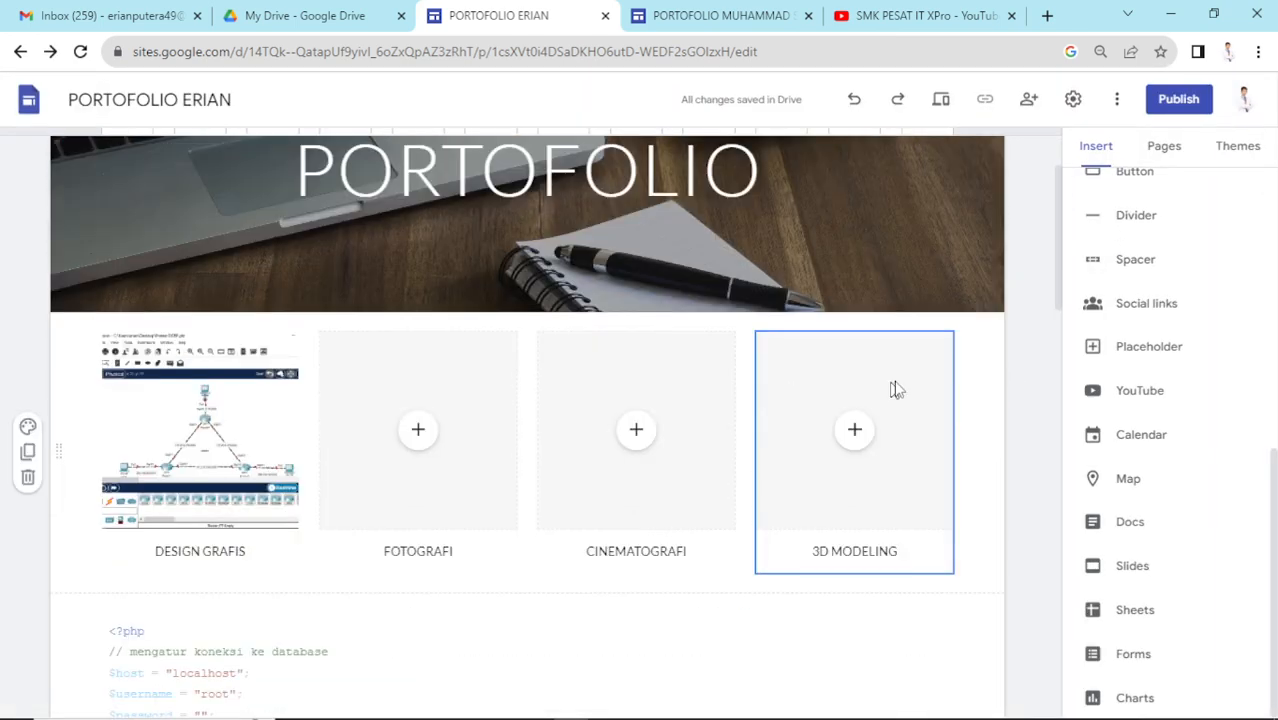
click(924, 308)
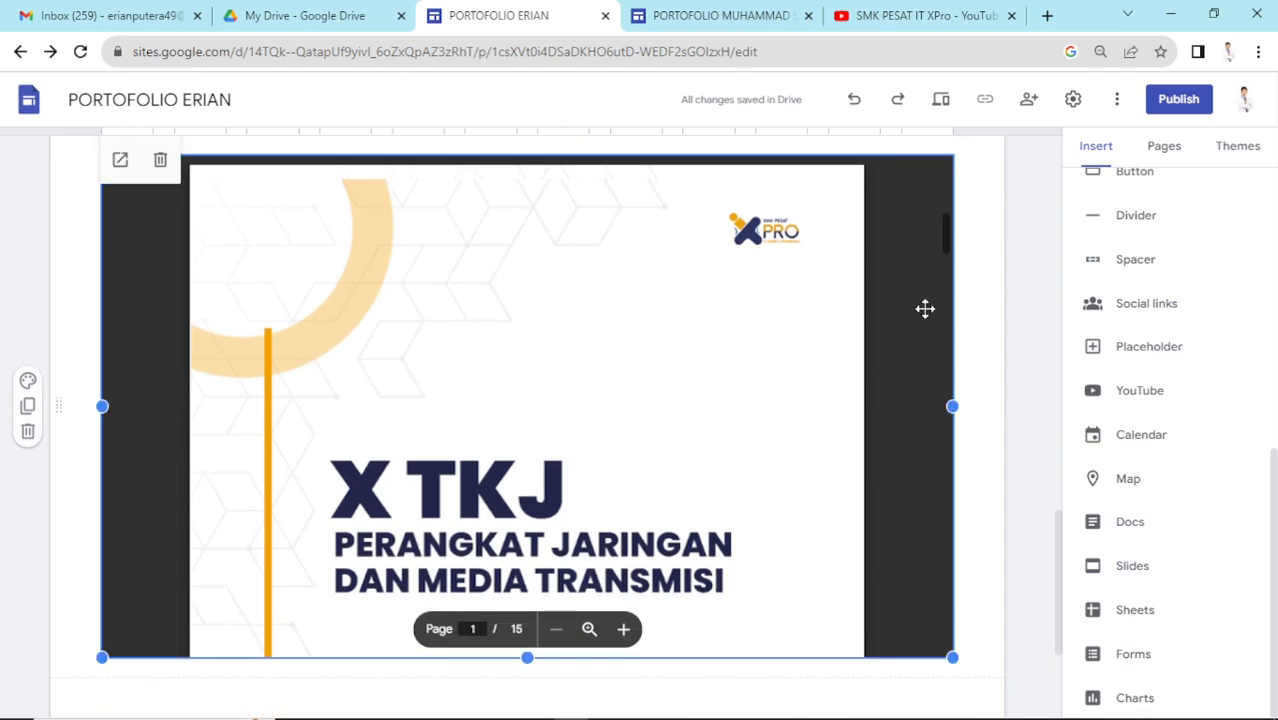
scroll(924, 308, up, 5)
scroll(1190, 220, up, 5)
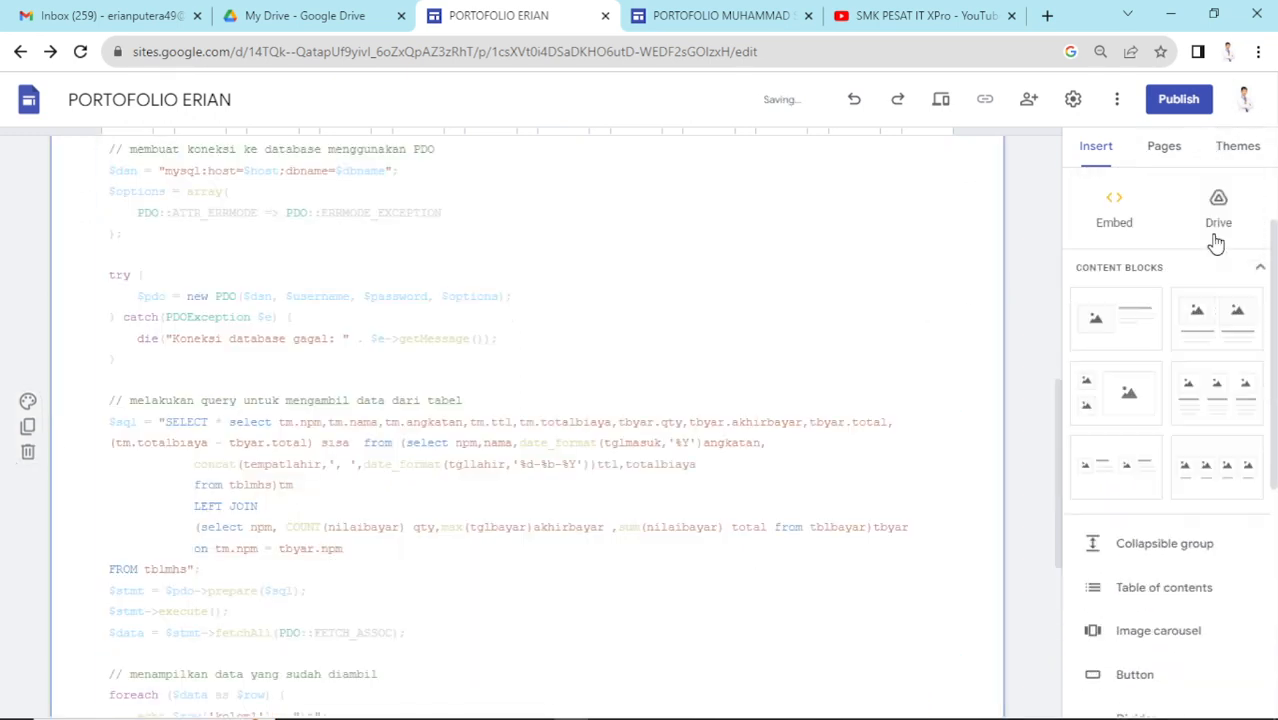
click(1218, 273)
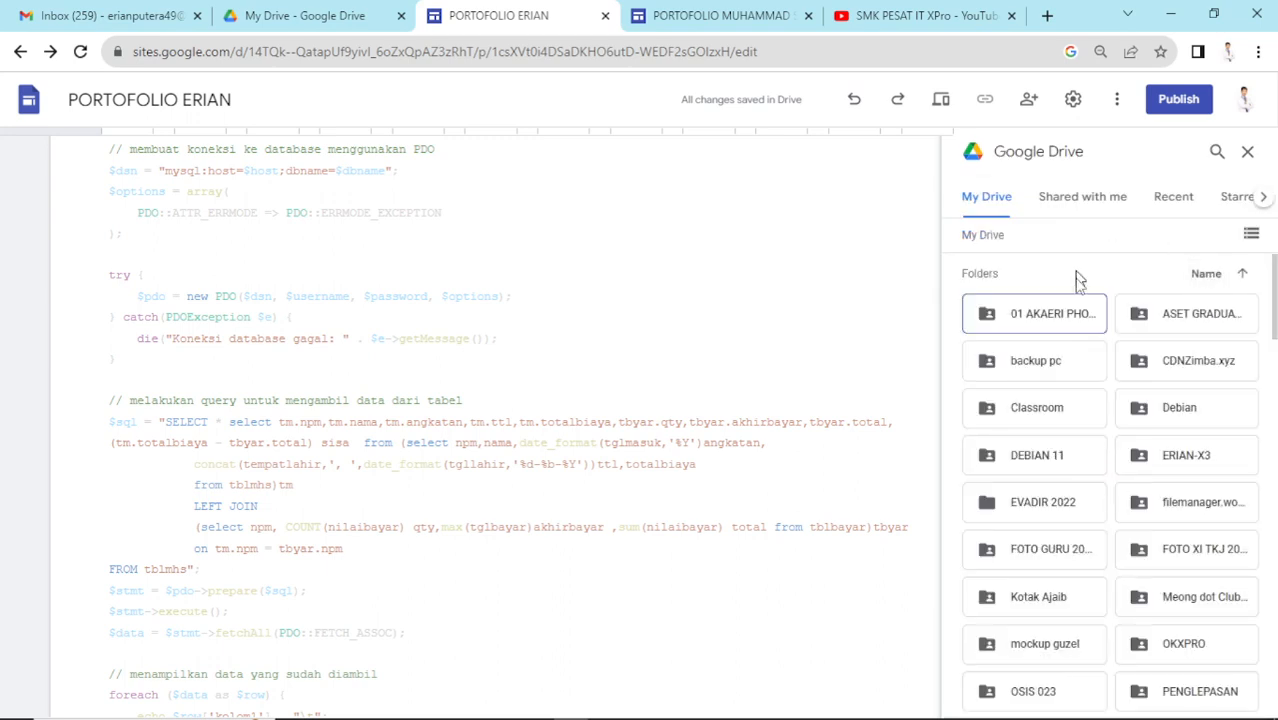
- Search Drive for 'DHCP' and insert the first Penghantar DHCP PDF above the PHP listing
scroll(1158, 332, down, 1)
scroll(1158, 332, down, 10)
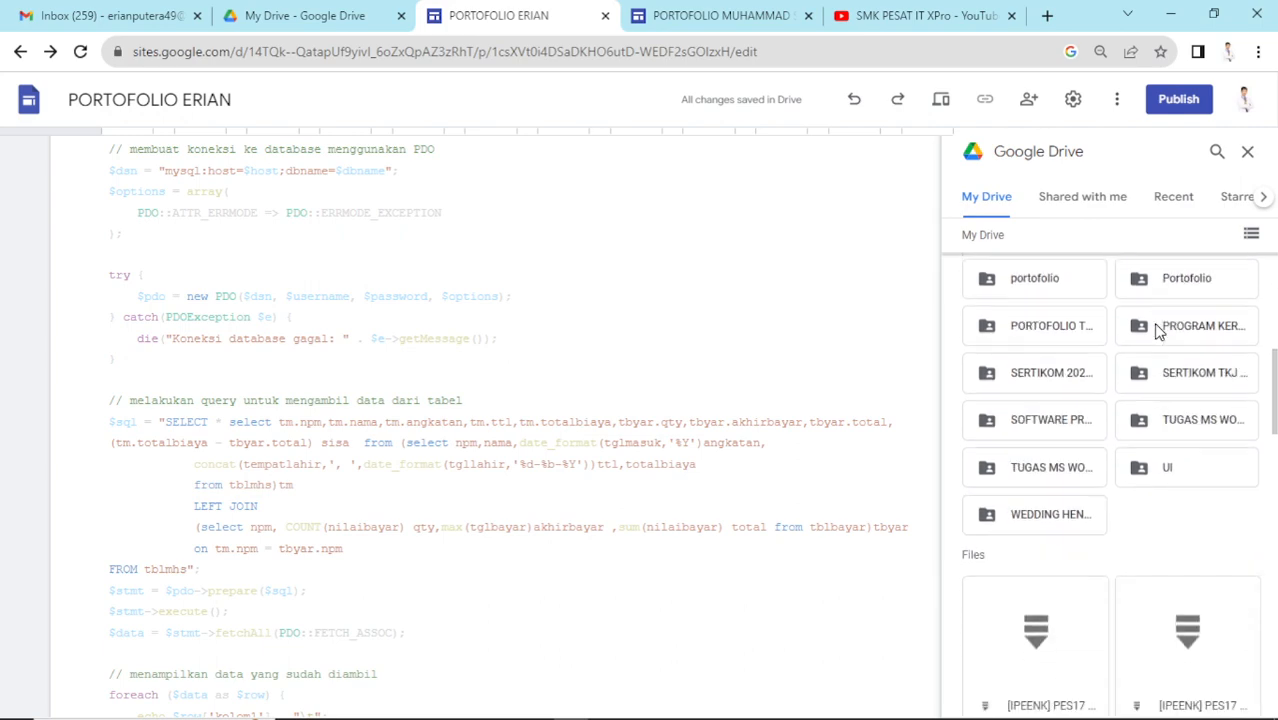
scroll(1155, 300, down, 6)
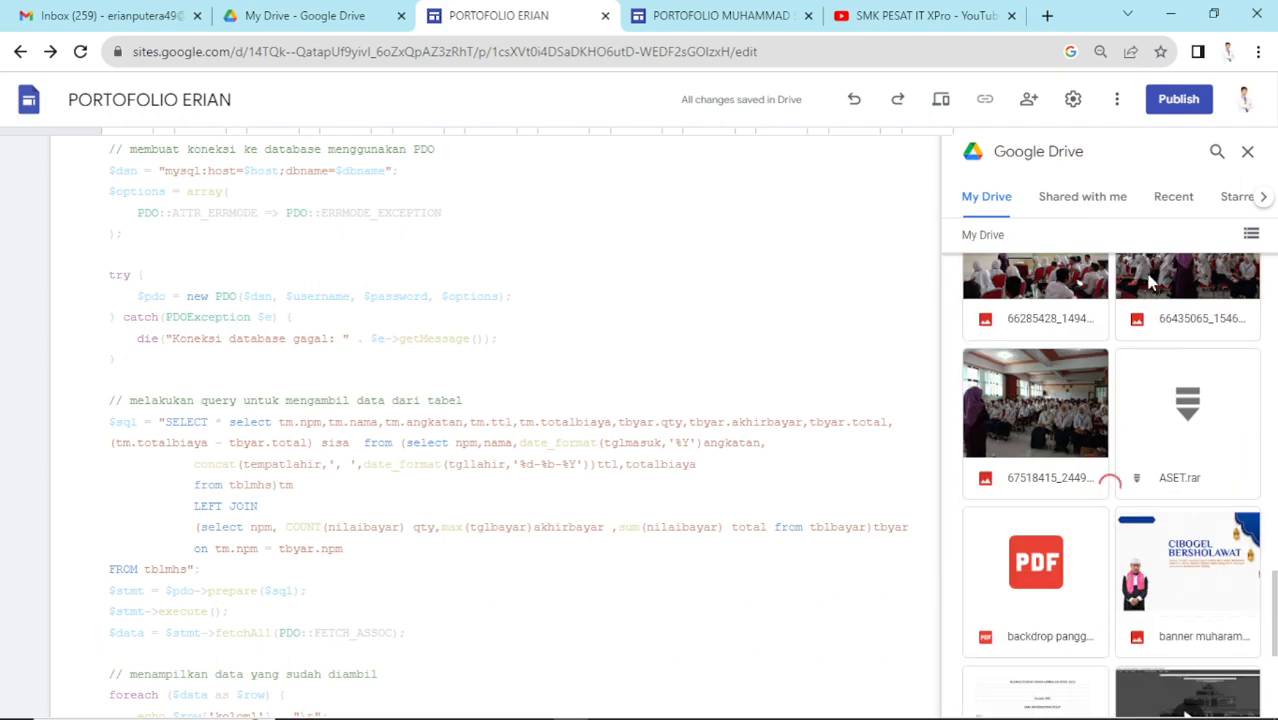
scroll(1160, 280, down, 2)
click(1217, 151)
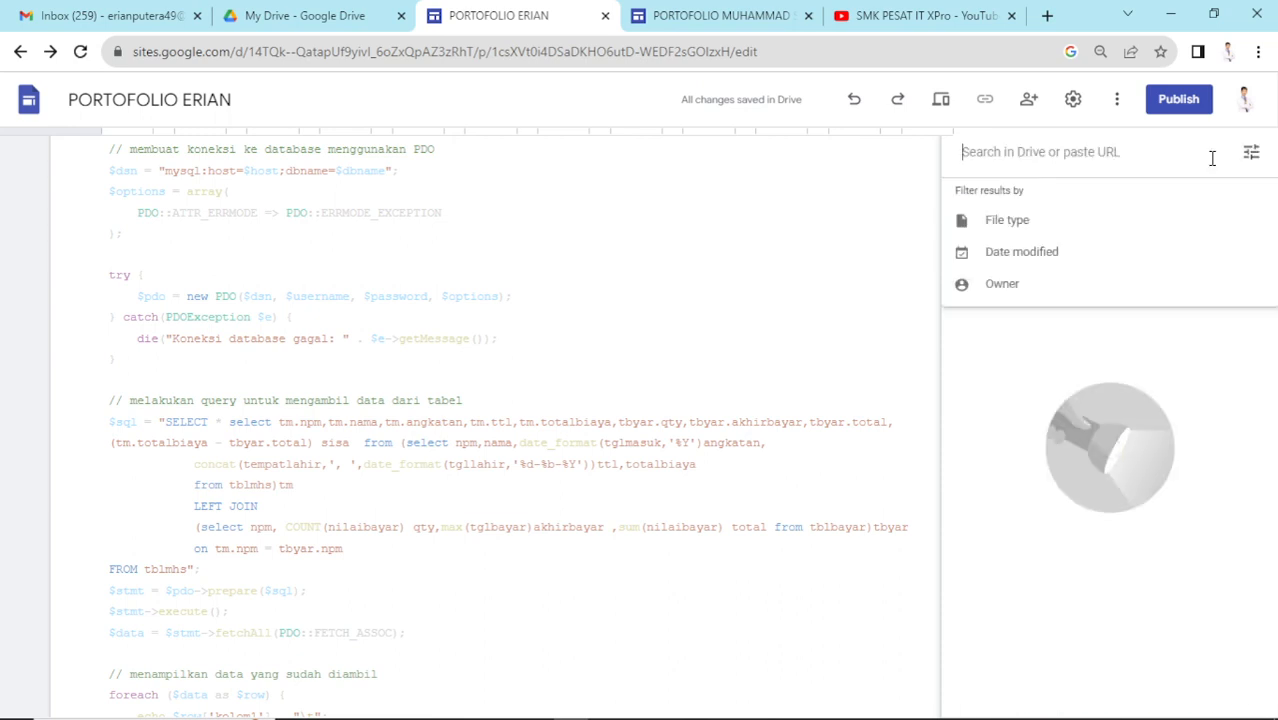
text(DHC)
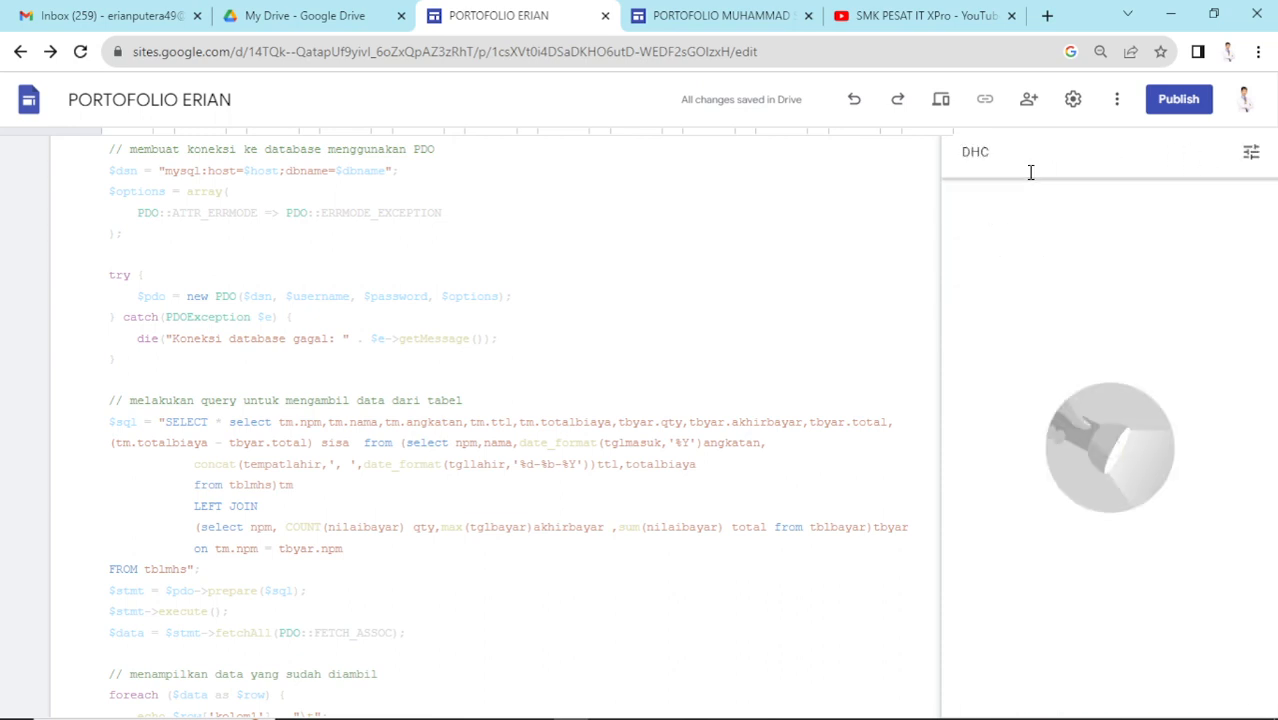
text(P)
key(Return)
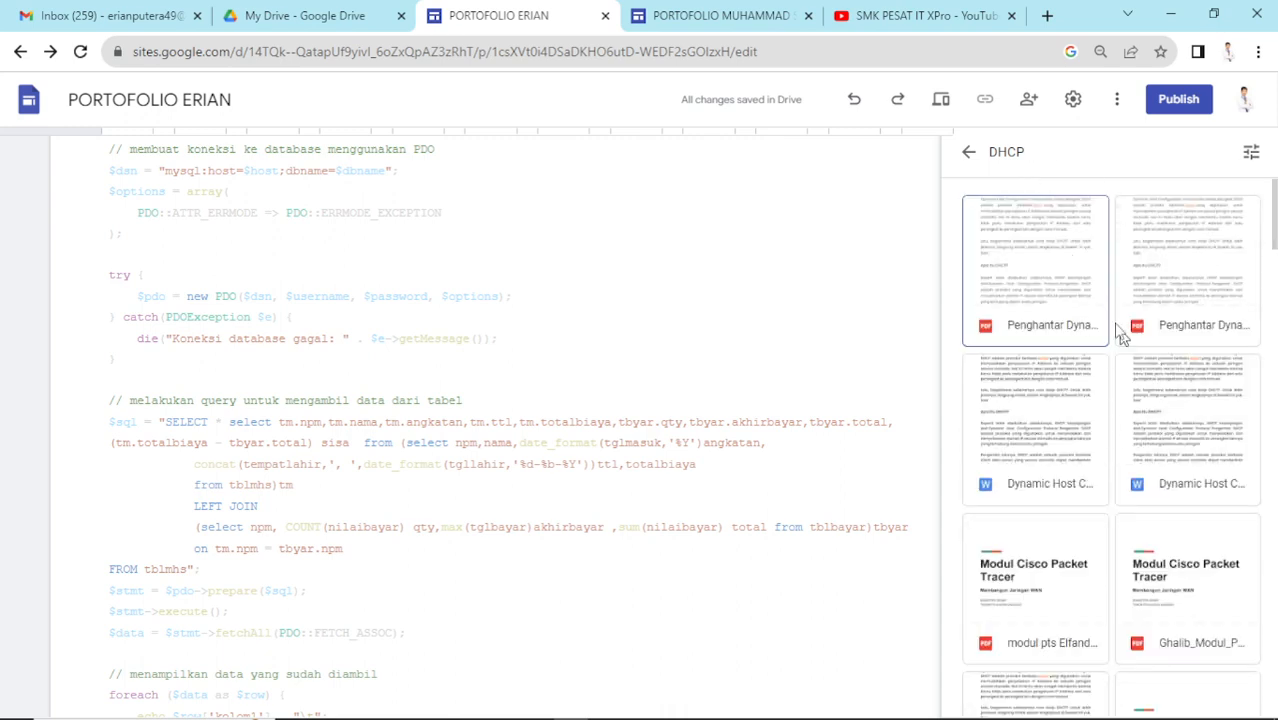
click(1041, 336)
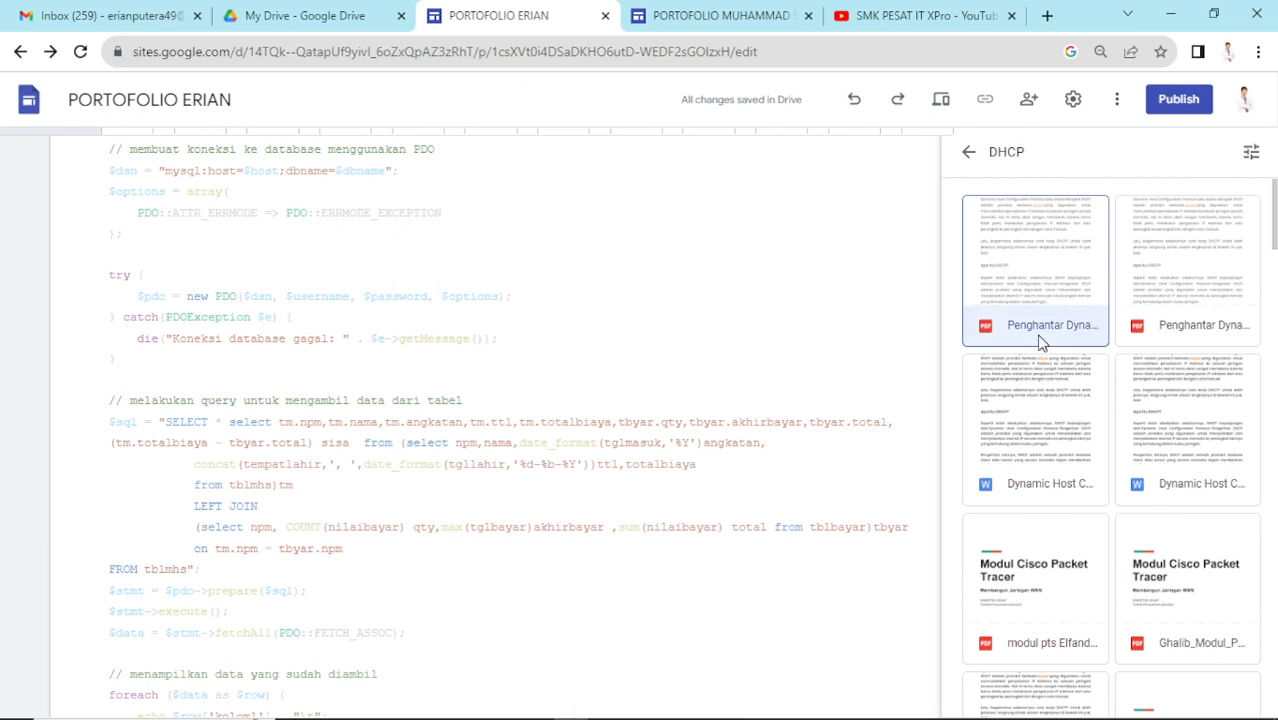
click(1229, 692)
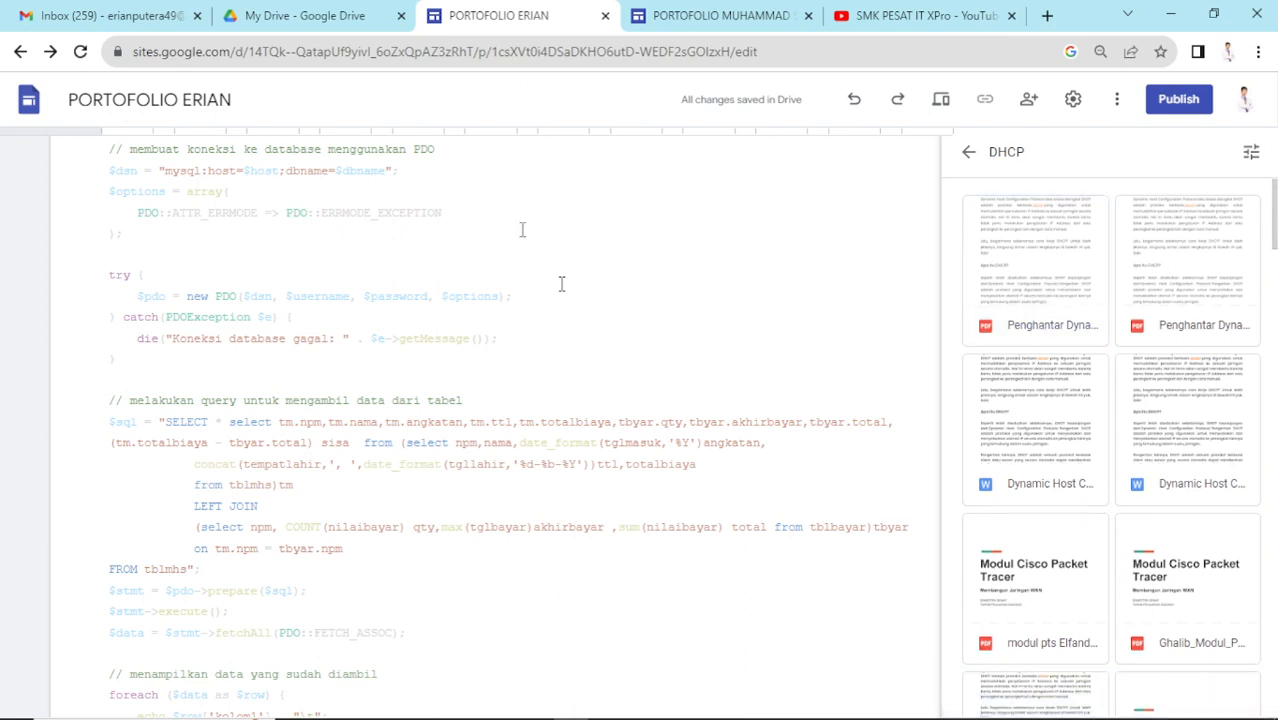
scroll(620, 310, down, 2)
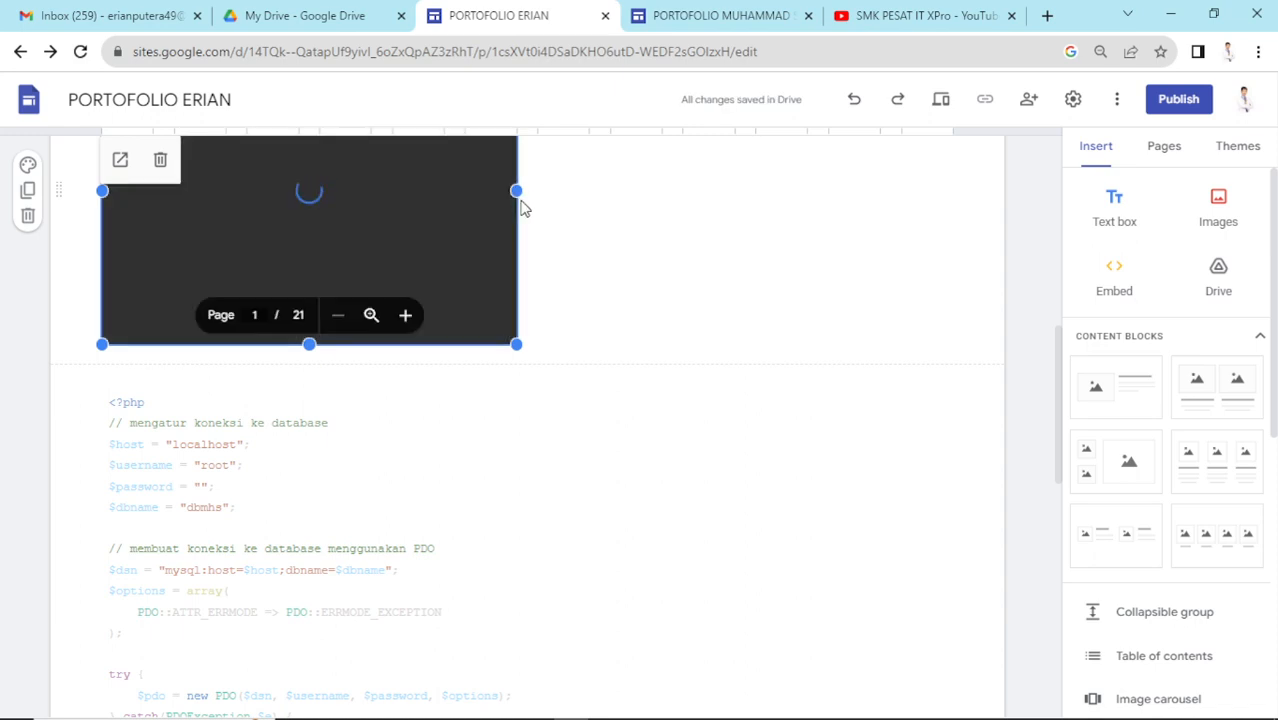
- Widen the DHCP PDF embed to the full page width and drag its bottom edge down to make it taller
scroll(522, 205, up, 2)
drag(517, 376, 960, 342)
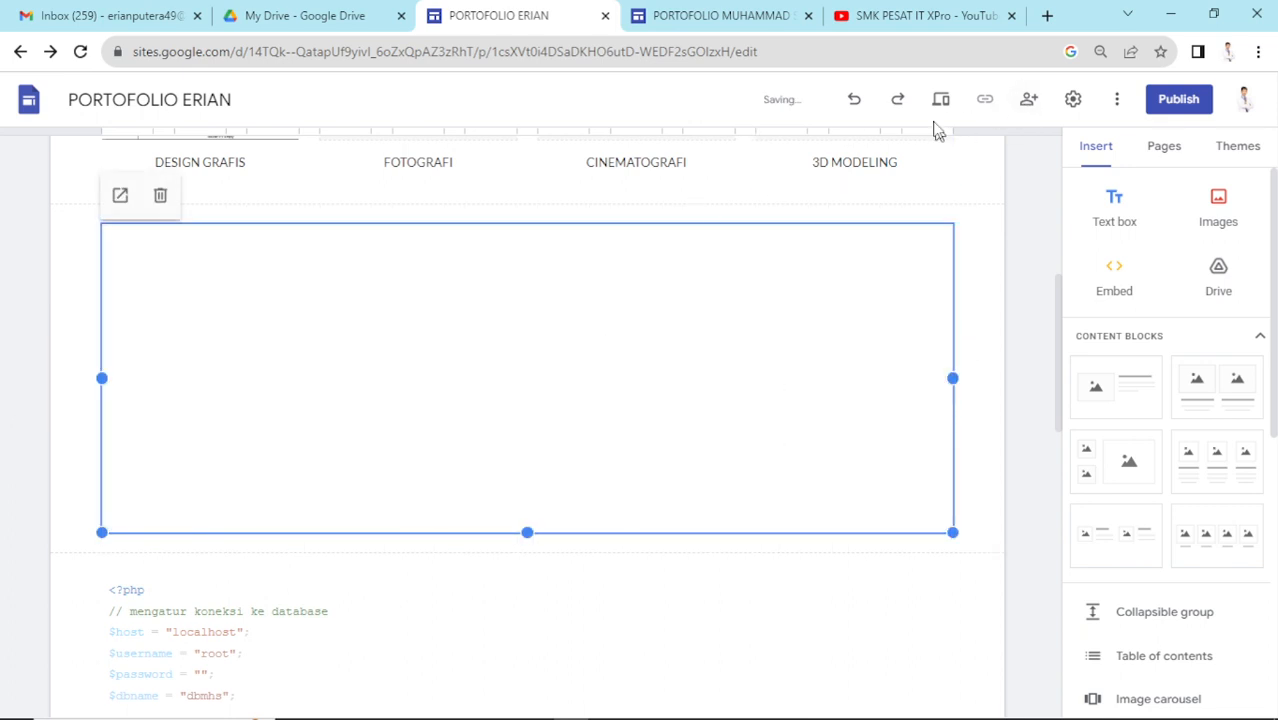
scroll(600, 330, down, 3)
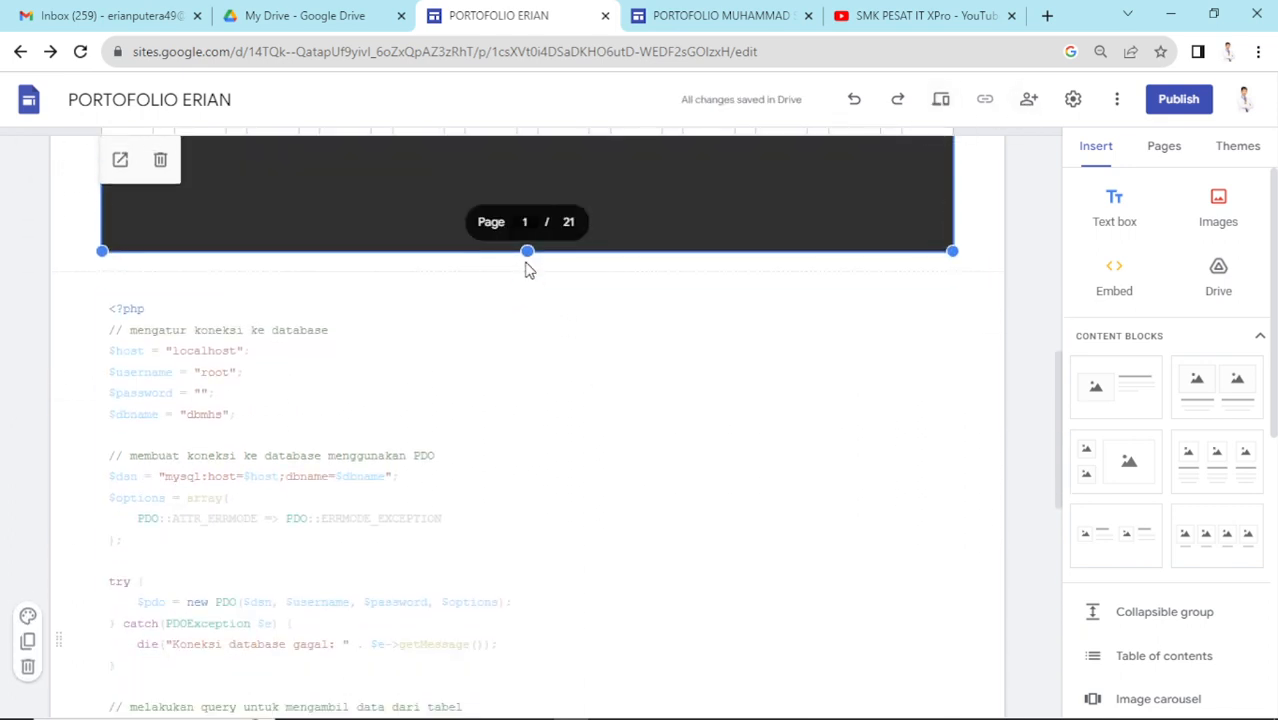
drag(527, 255, 523, 489)
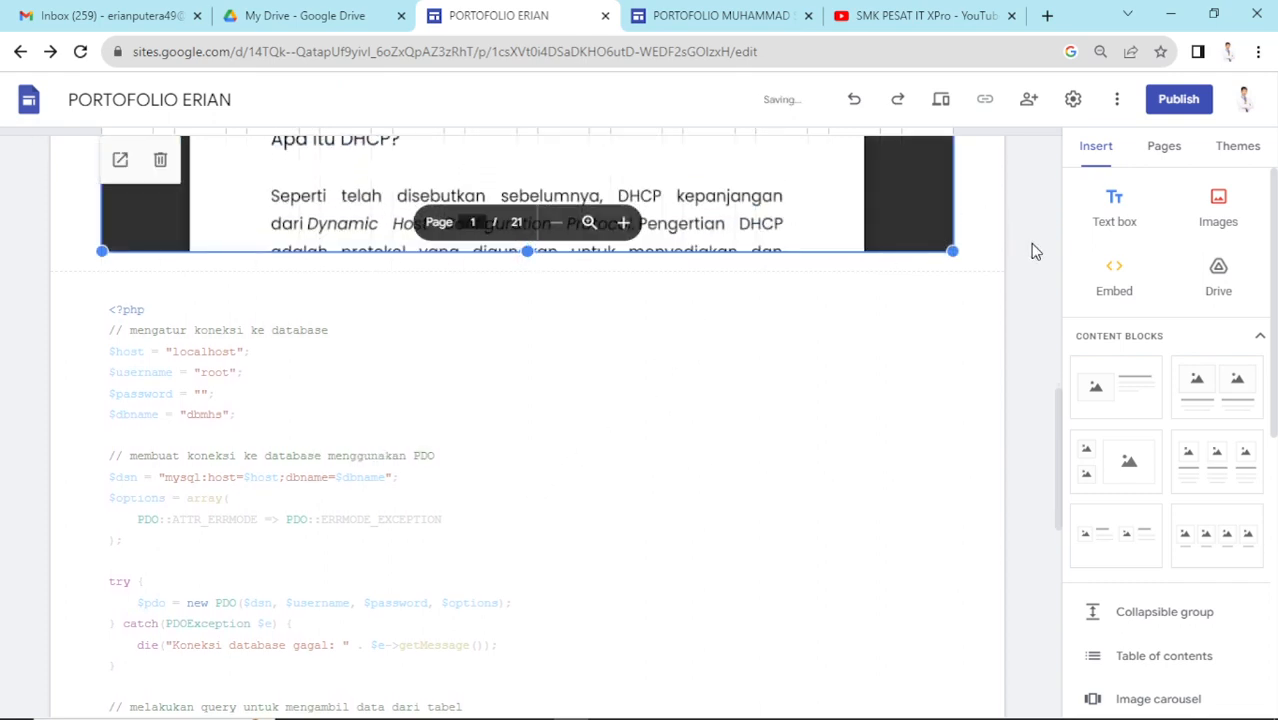
- Preview the page to scroll through the embedded DHCP PDF, then close the editor tab
click(941, 110)
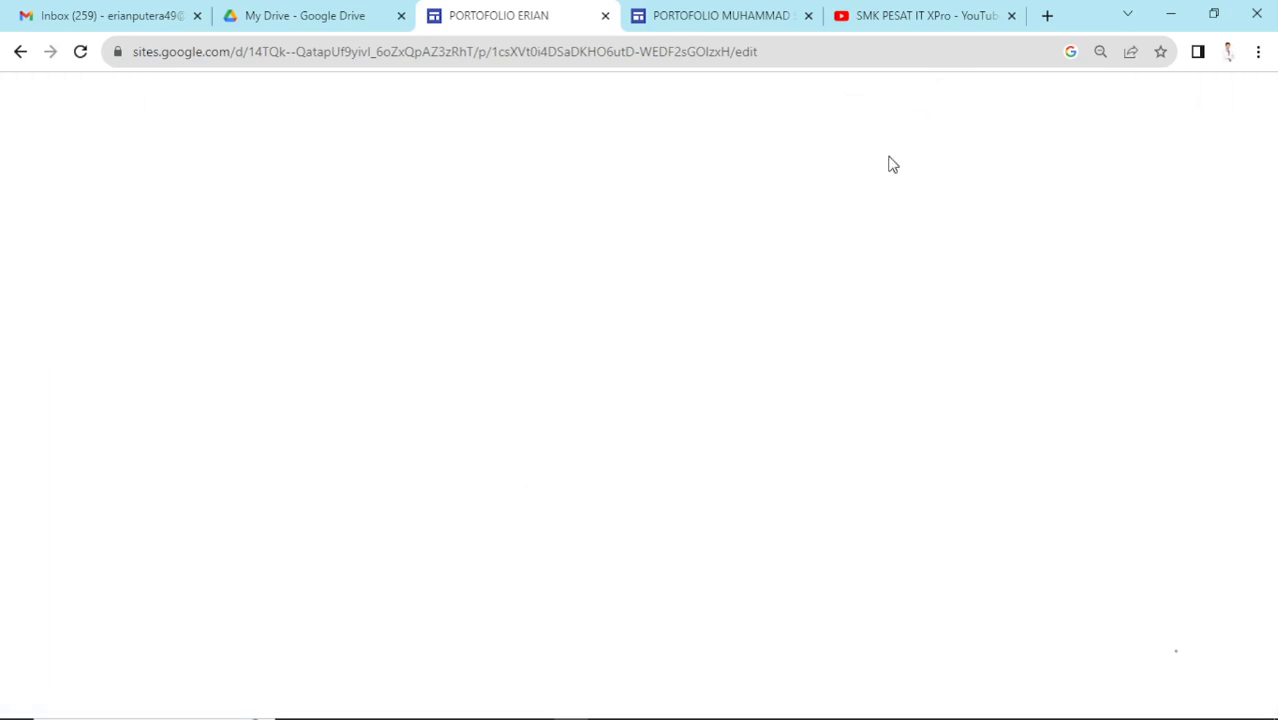
scroll(840, 305, down, 8)
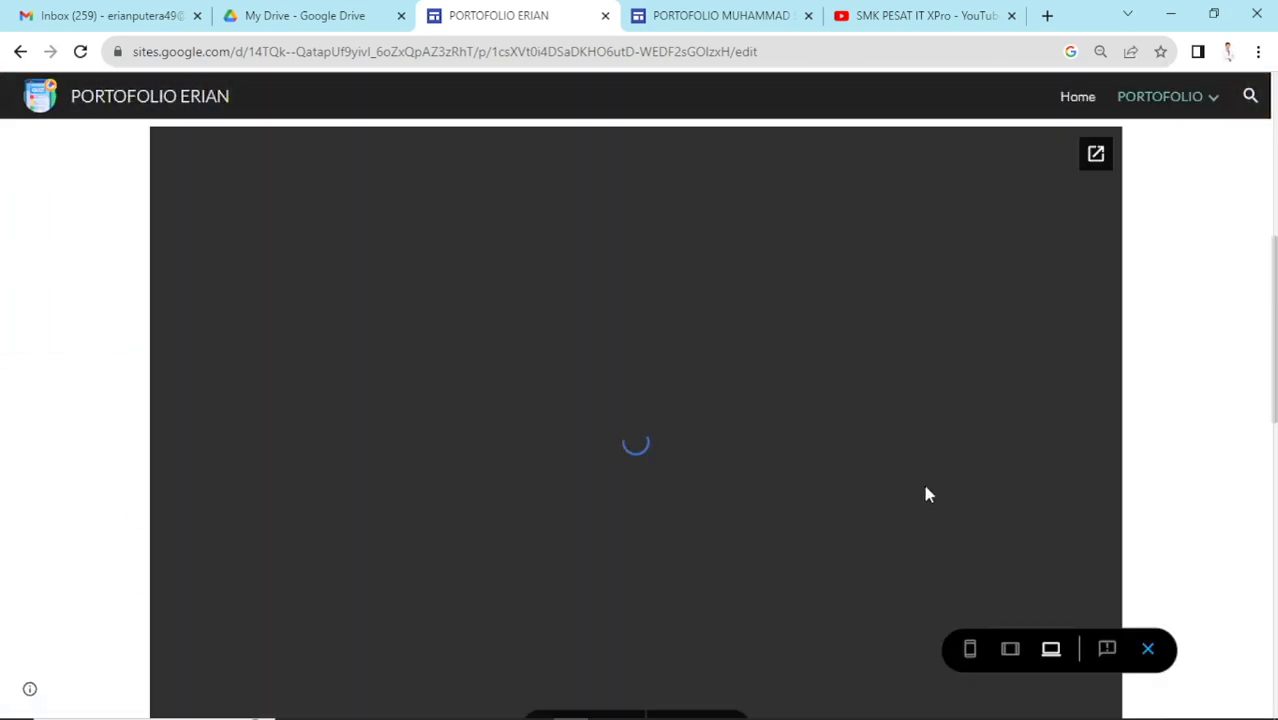
scroll(950, 436, down, 6)
scroll(1150, 417, down, 15)
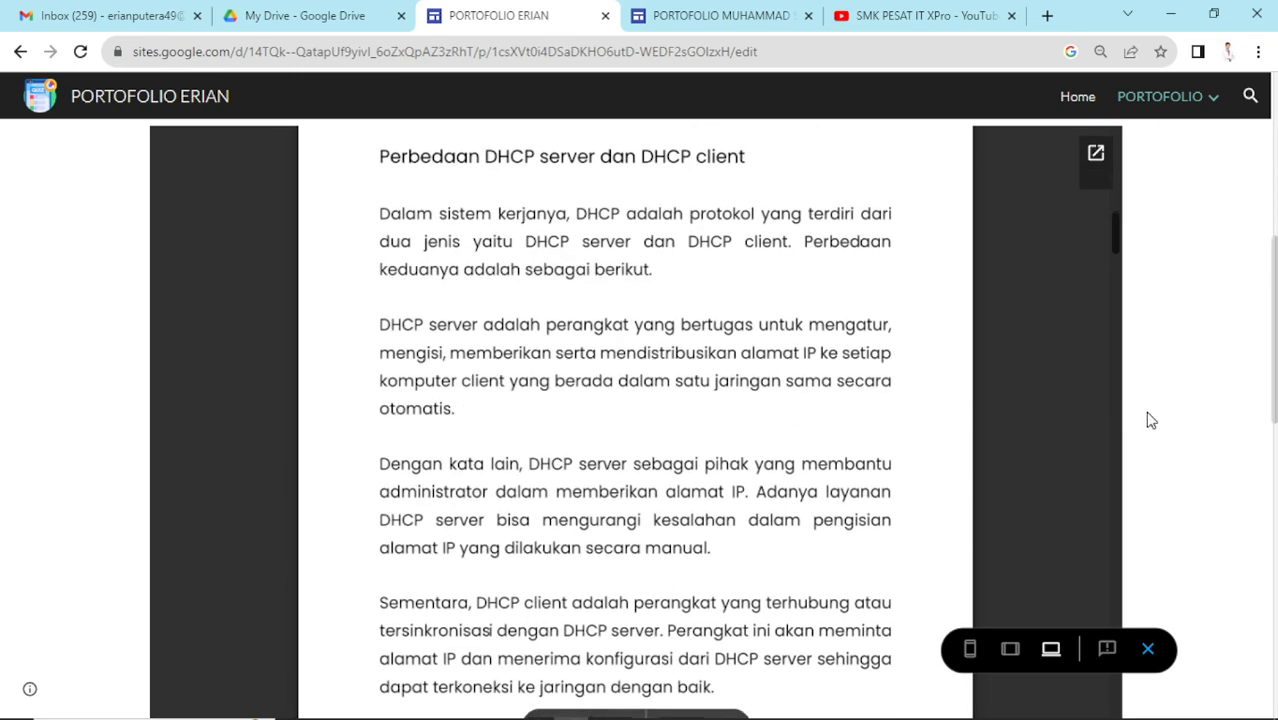
scroll(1150, 415, up, 15)
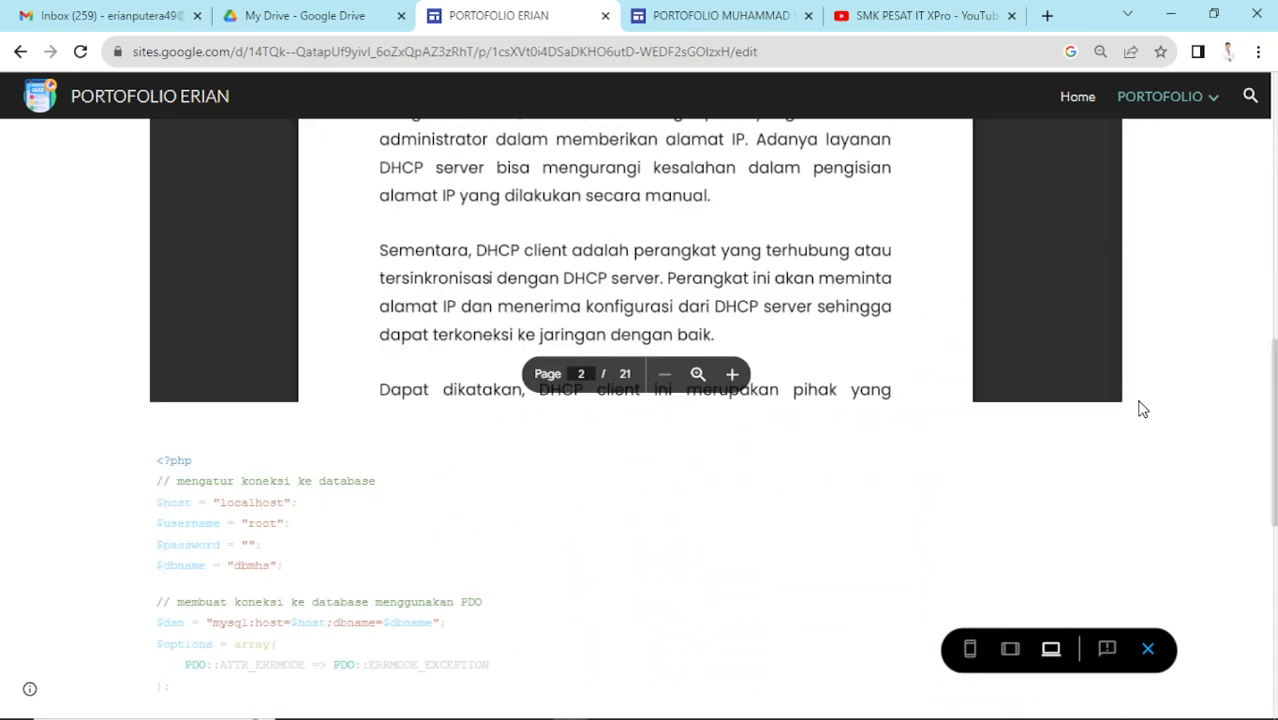
scroll(839, 447, down, 3)
scroll(839, 447, down, 8)
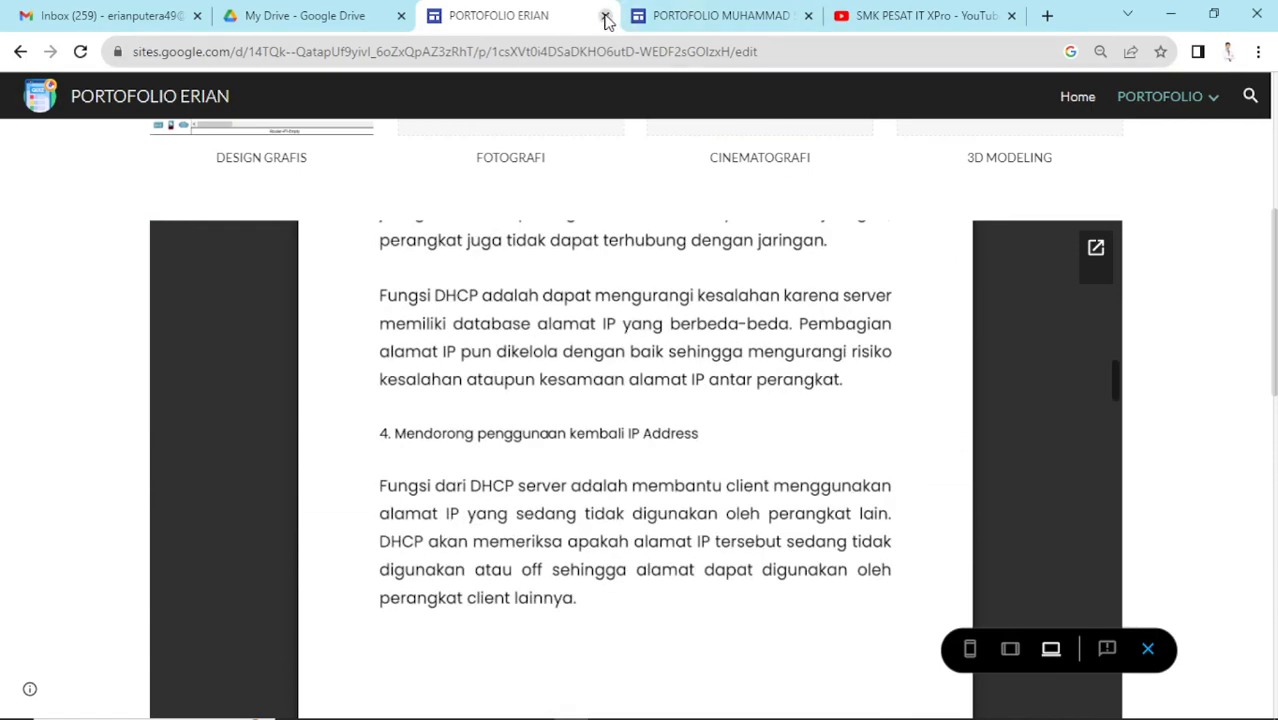
key(ctrl+w)
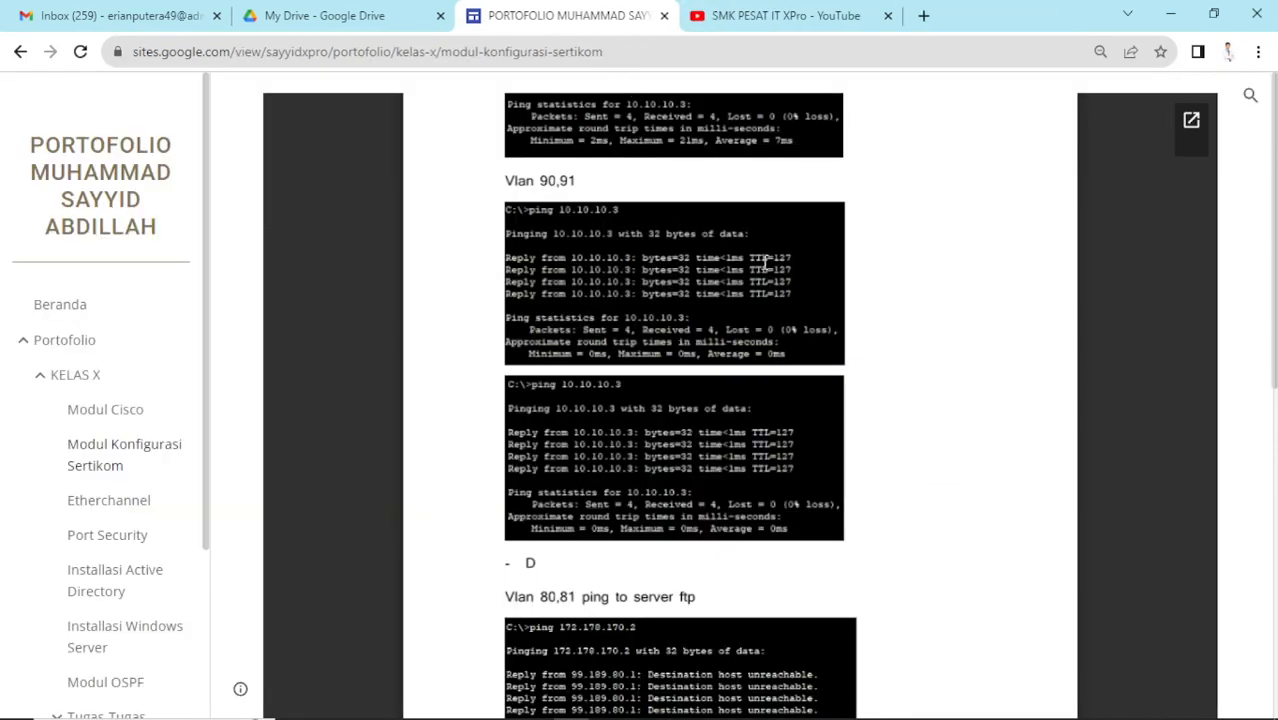
- Reopen the PORTOFOLIO ERIAN site in the Sites editor through a Google search for 'GOO'
click(378, 15)
click(547, 12)
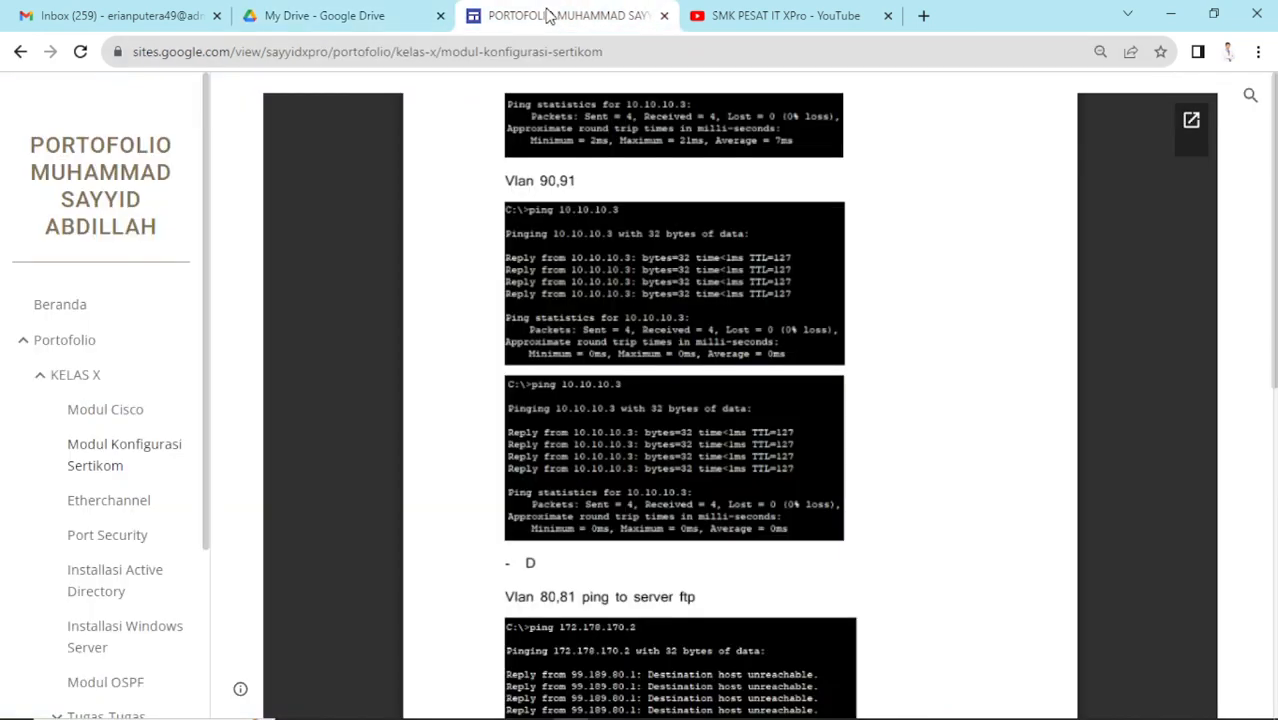
click(383, 48)
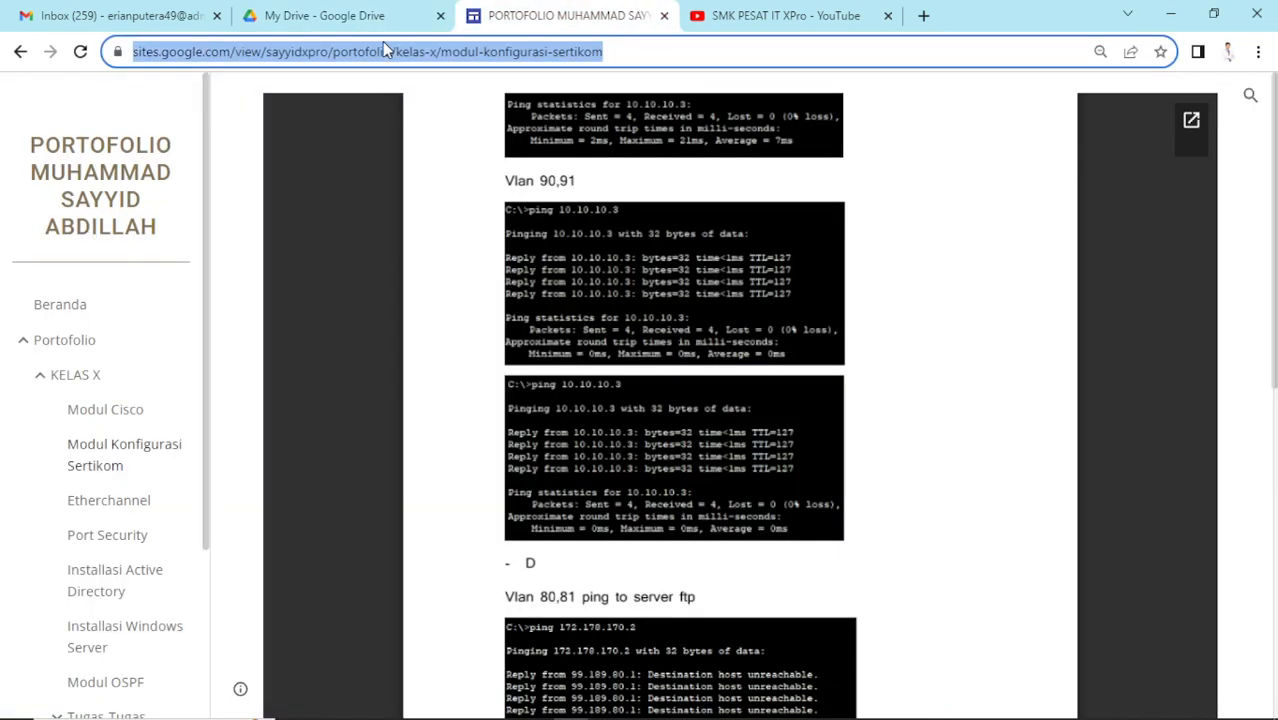
text(GOO)
key(Return)
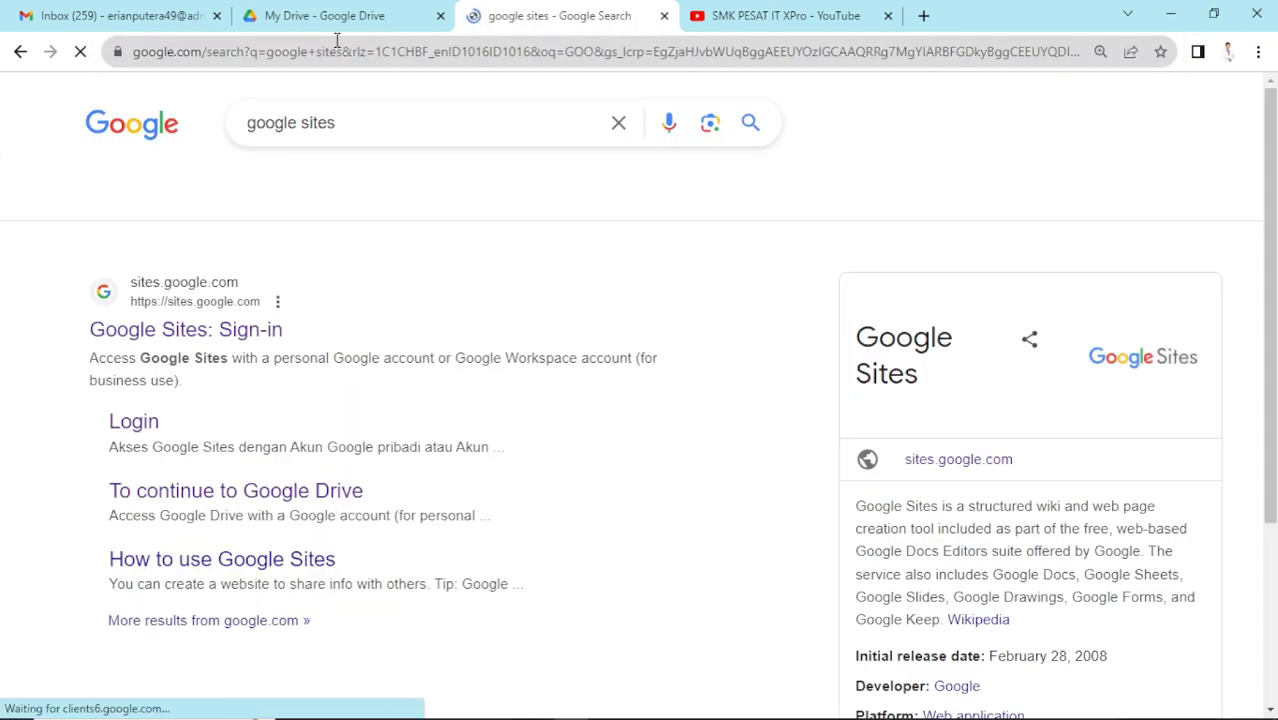
click(184, 334)
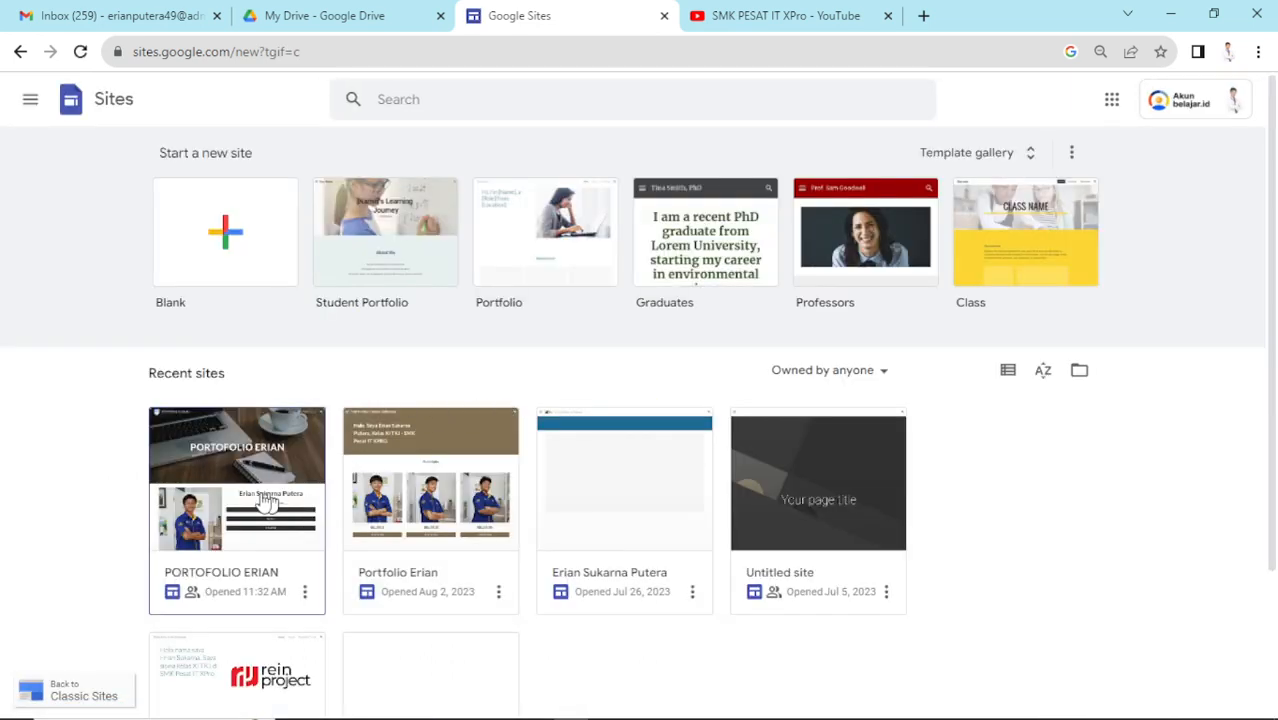
click(262, 497)
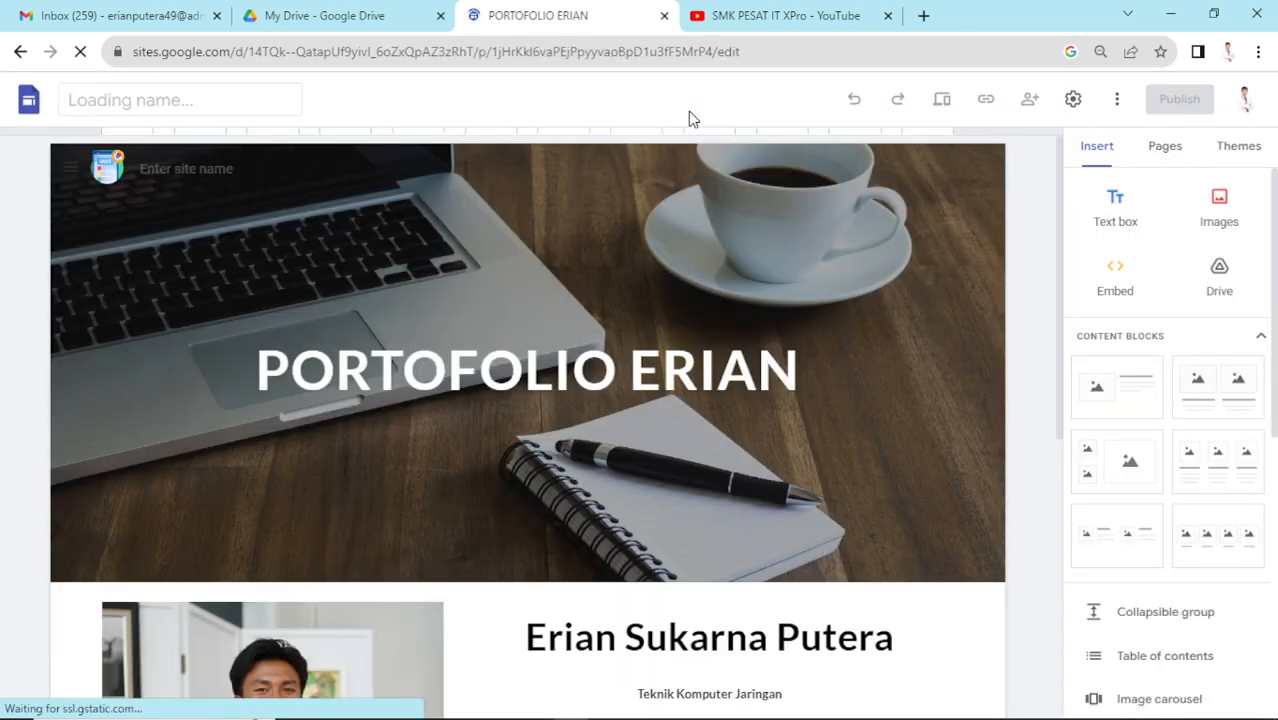
- Switch to the PORTOFOLIO page from the PORTOFOLIO ERIAN navigation bar
scroll(836, 280, down, 5)
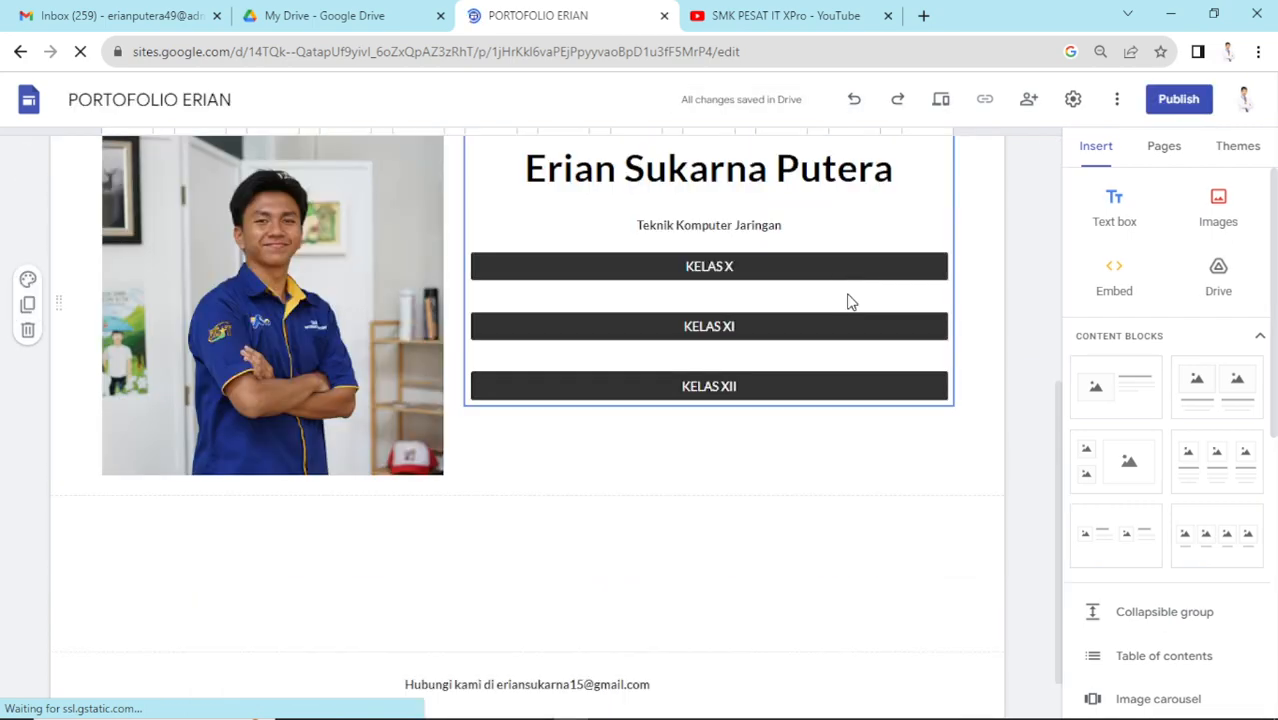
scroll(1000, 345, down, 1)
scroll(998, 341, up, 5)
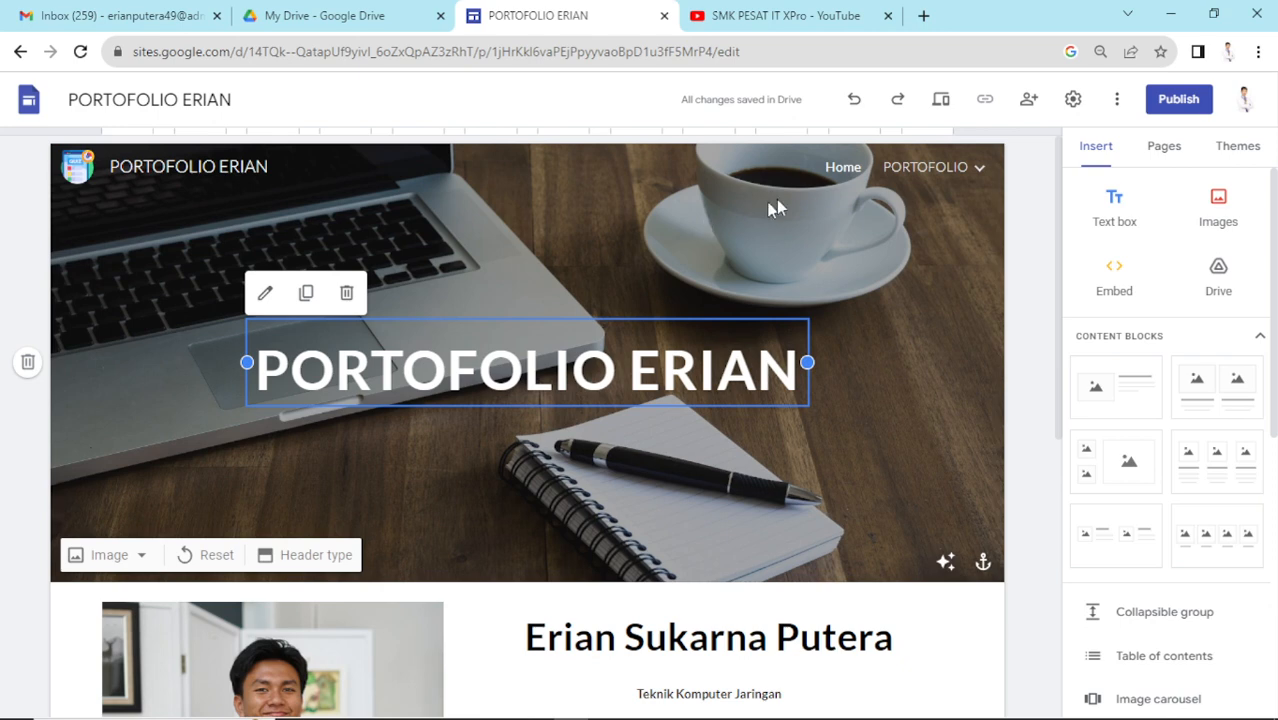
mouse_move(957, 167)
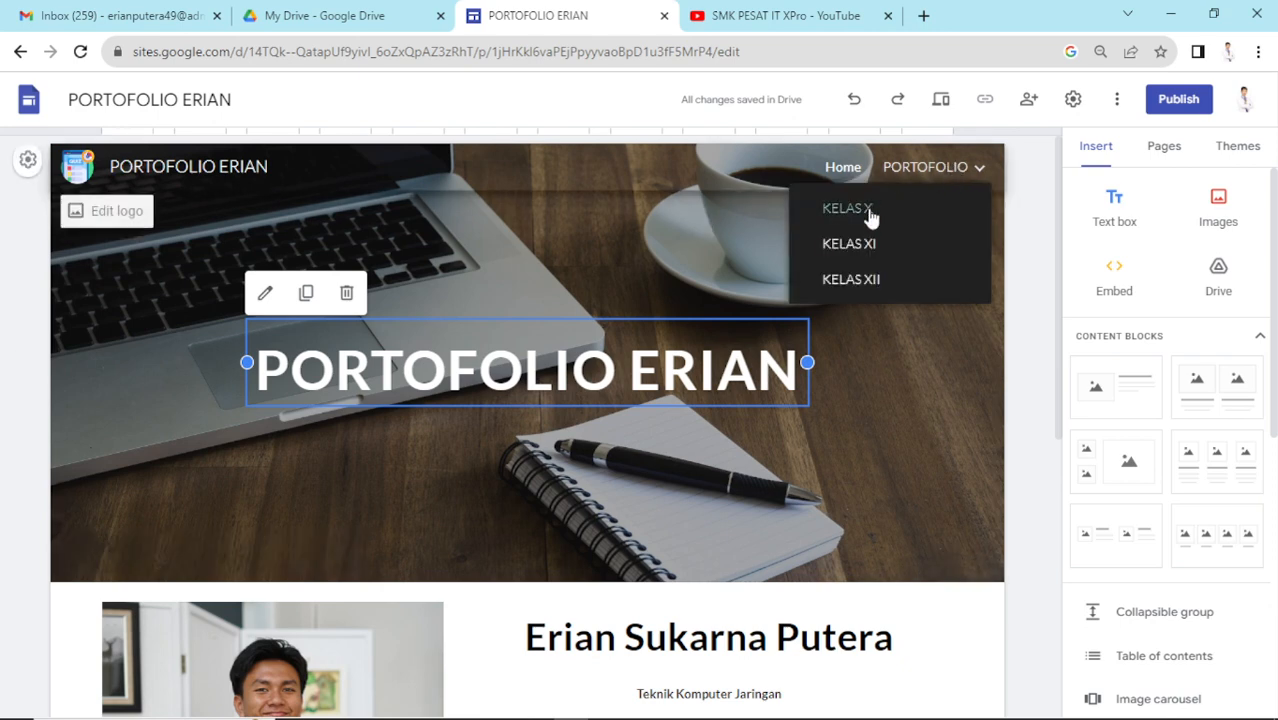
click(908, 167)
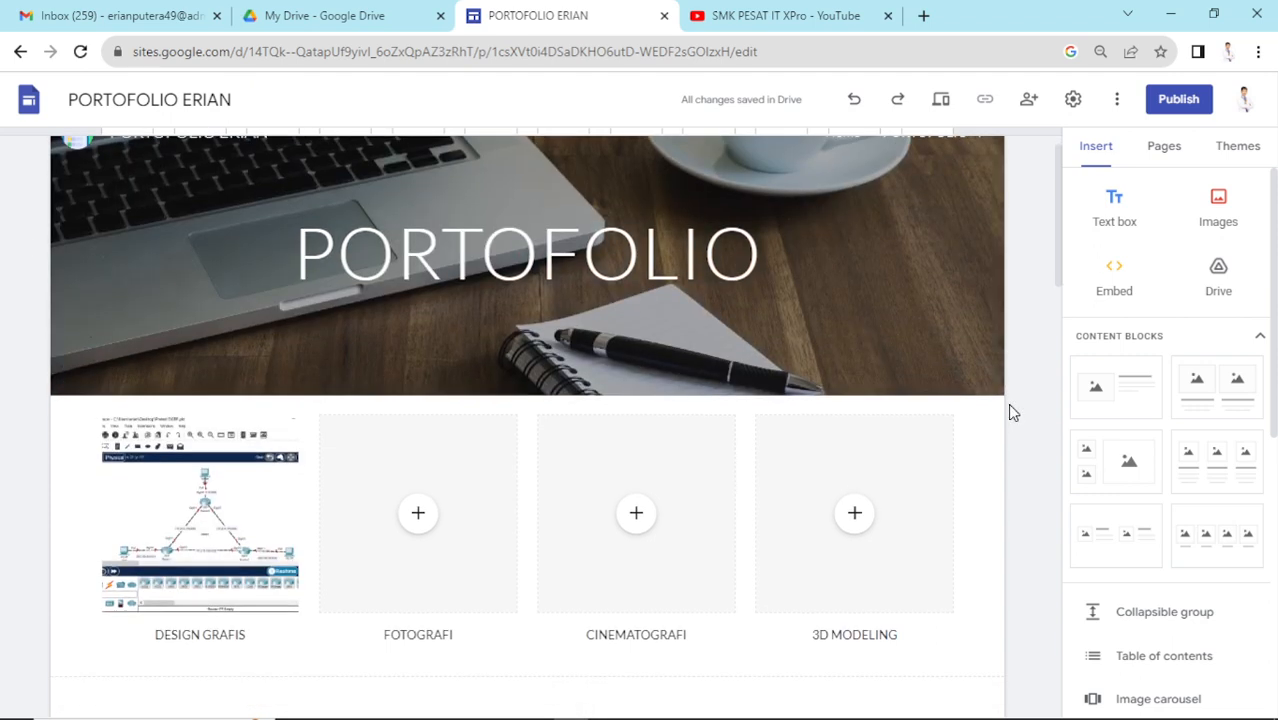
- Delete the embedded DHCP PDF from the PORTOFOLIO page
scroll(374, 260, down, 3)
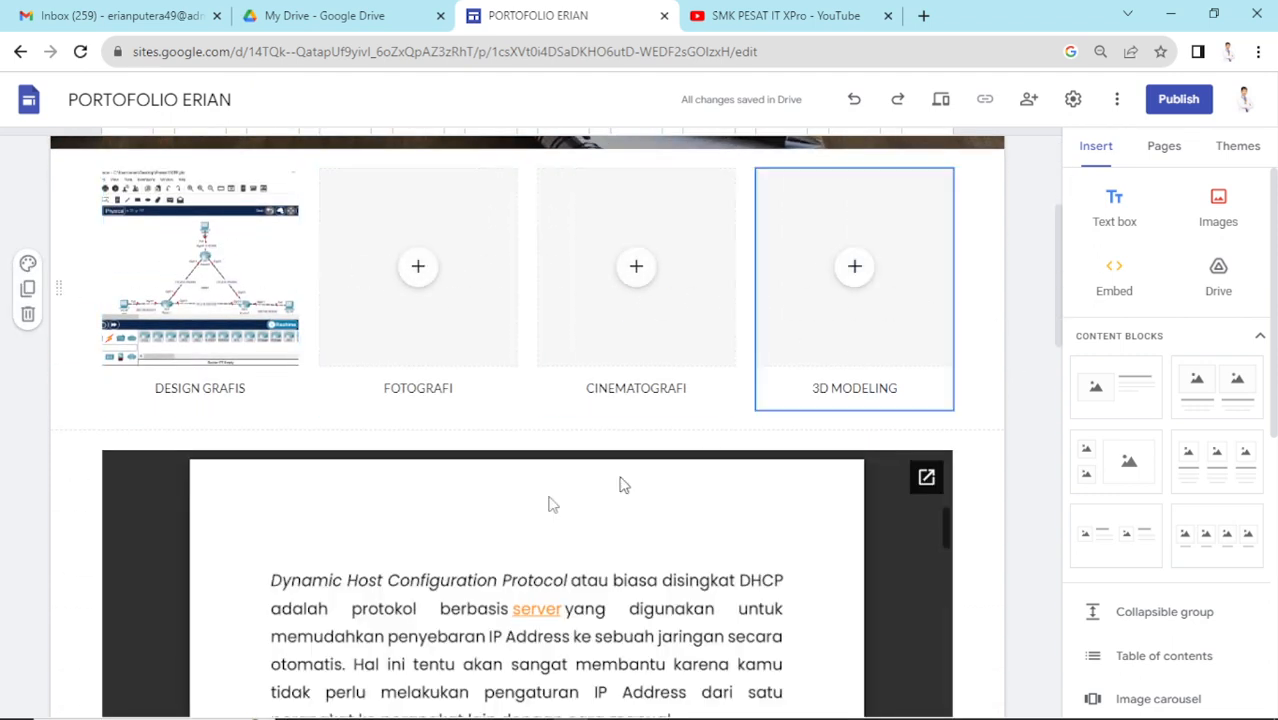
click(143, 487)
key(Delete)
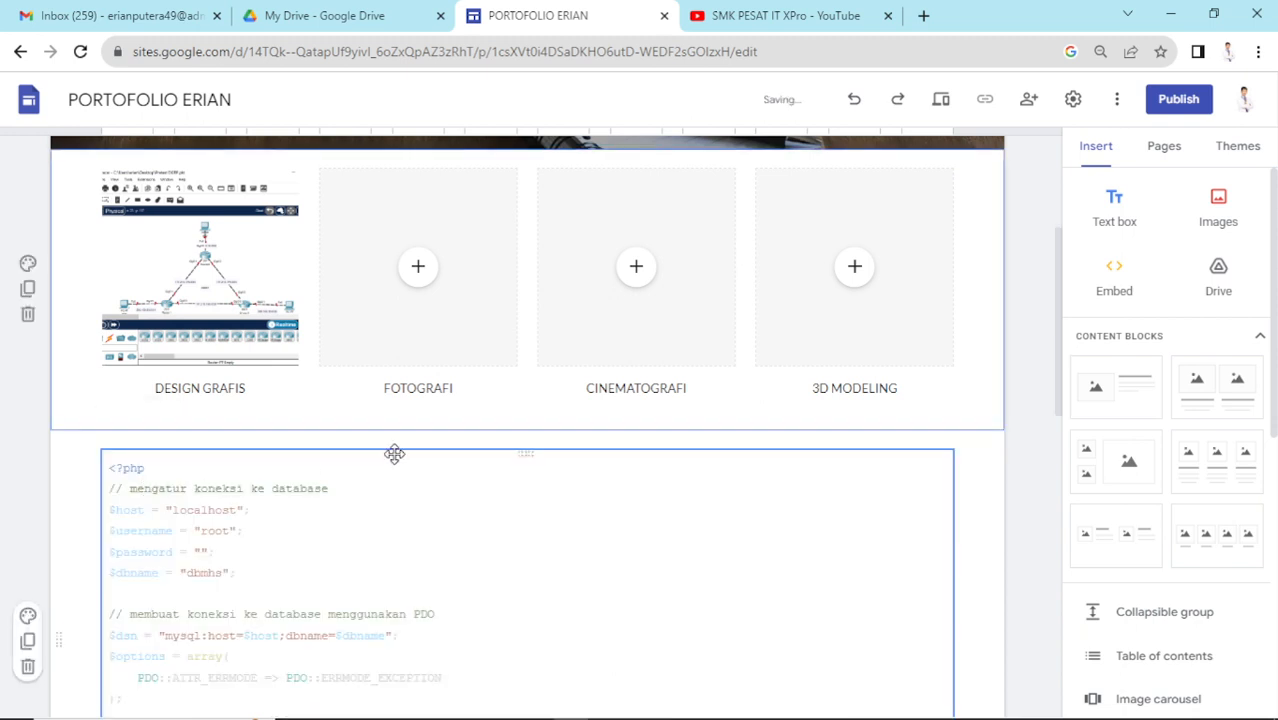
- Remove the PHP code block so the four-column gallery sits directly above the footer
scroll(394, 454, down, 1)
click(456, 362)
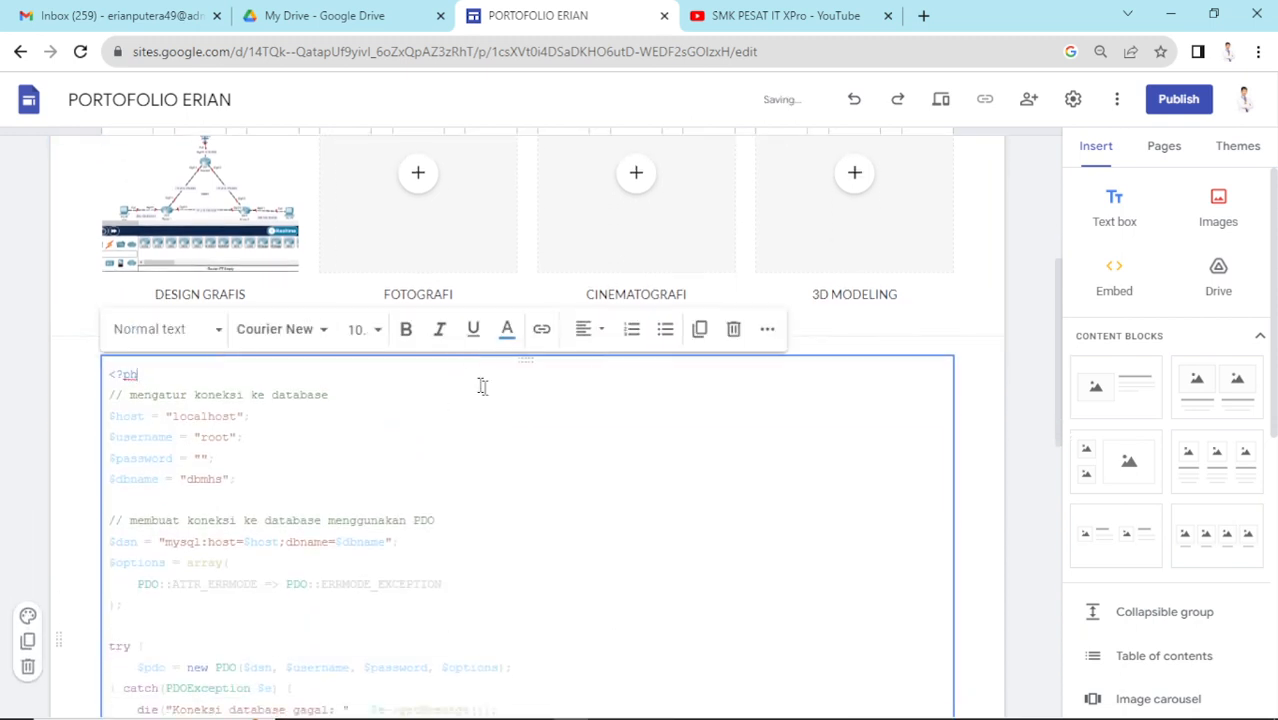
key(BackSpace)
key(BackSpace)
click(736, 329)
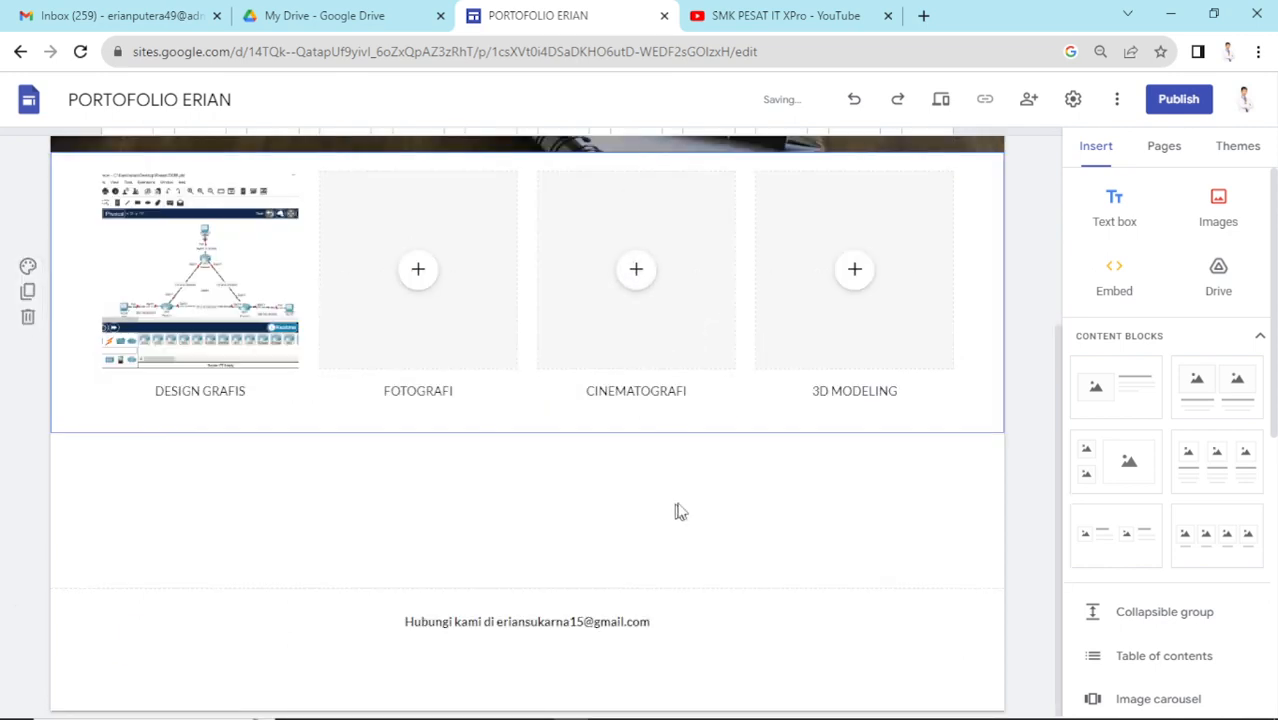
scroll(773, 497, up, 3)
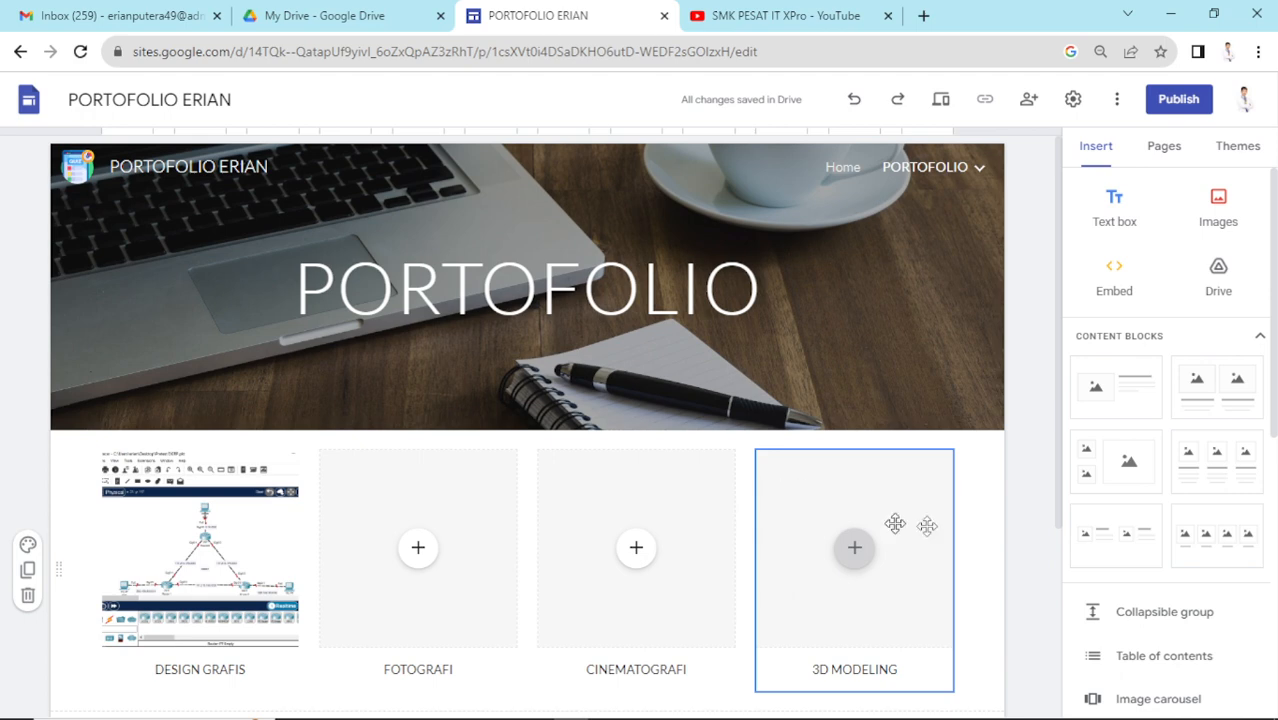
scroll(796, 289, down, 3)
click(796, 287)
scroll(796, 287, up, 3)
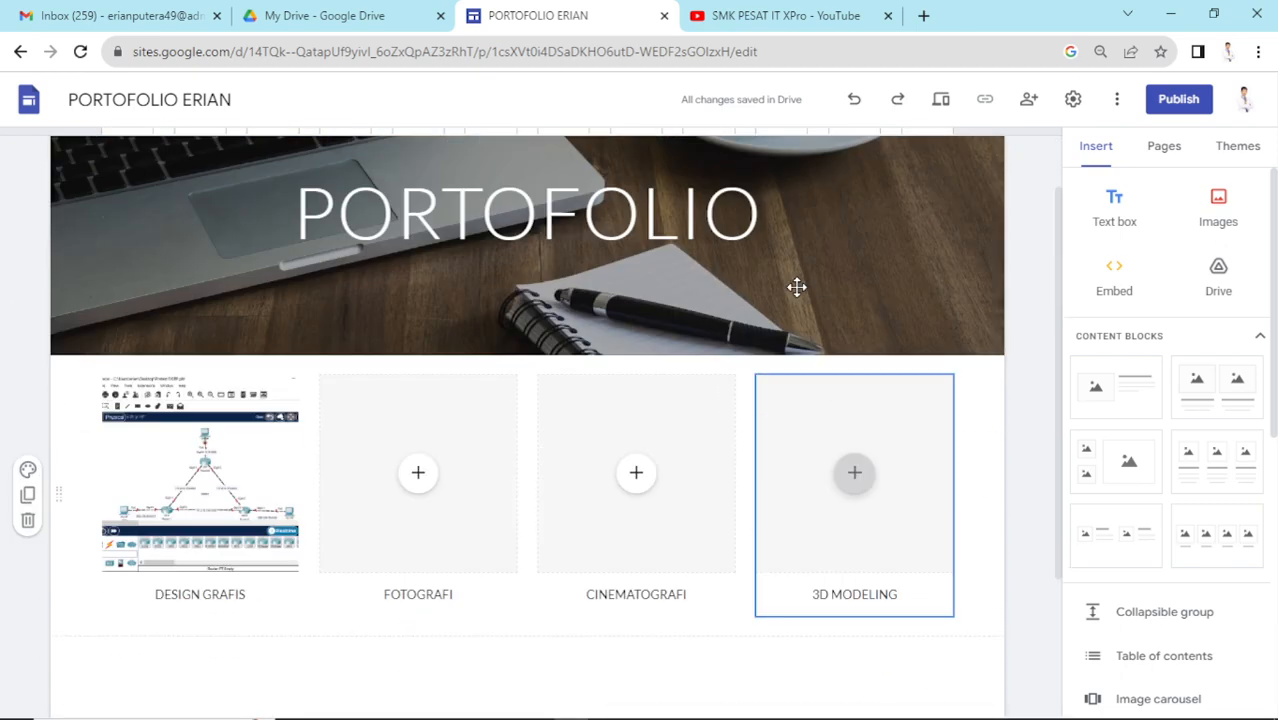
mouse_move(606, 712)
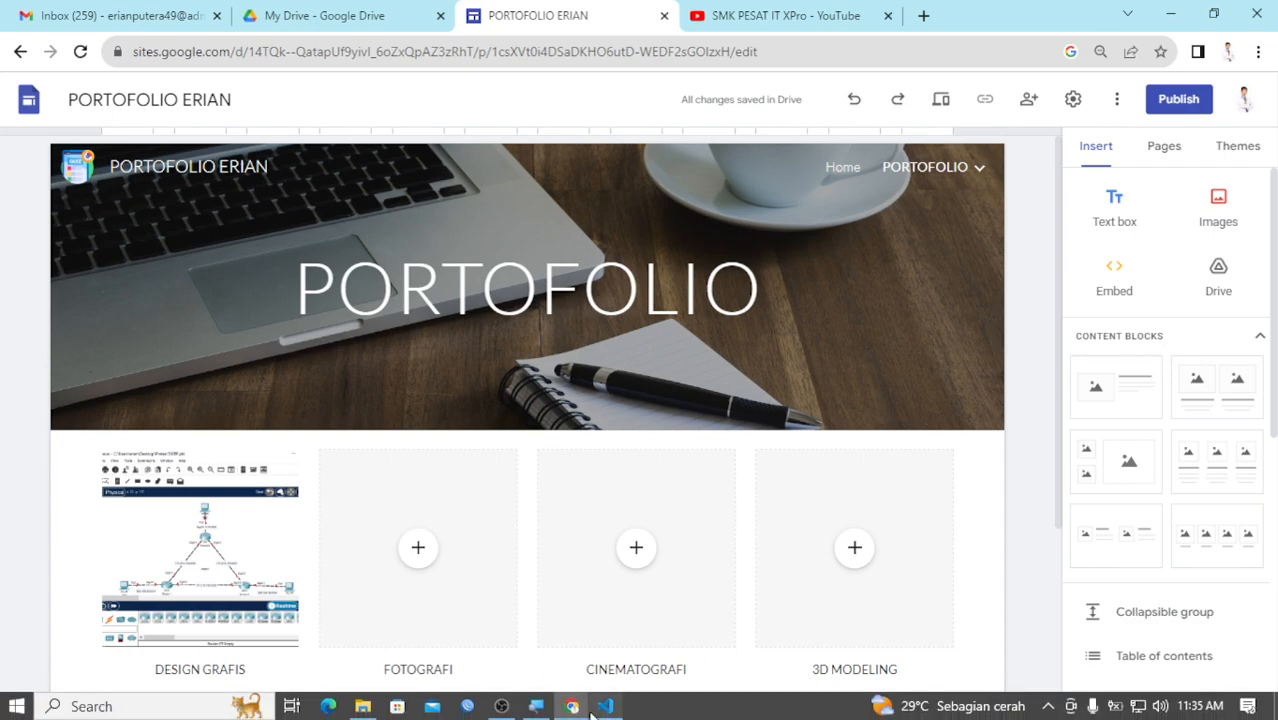